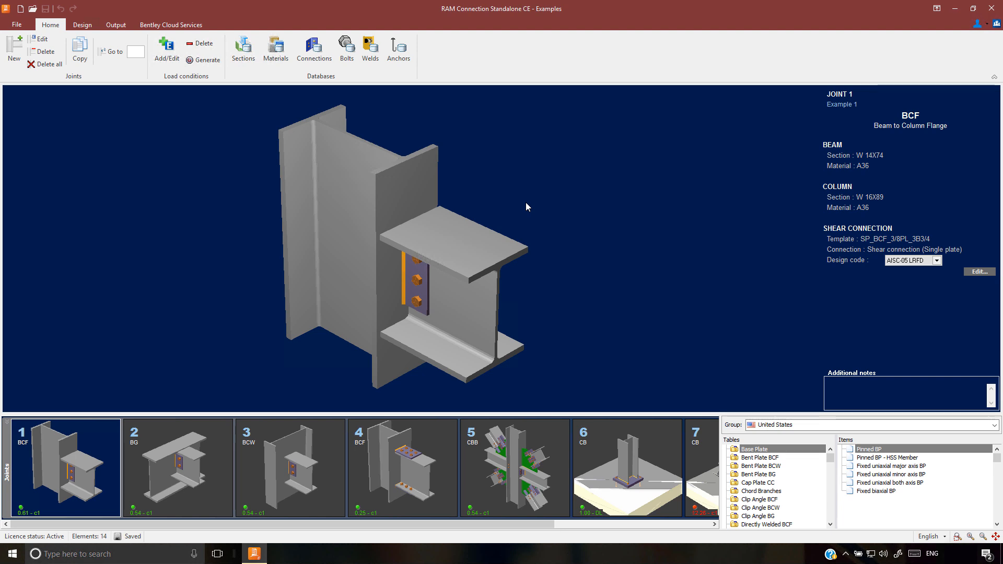
{"action": "left_click", "coordinate": [18, 25]}
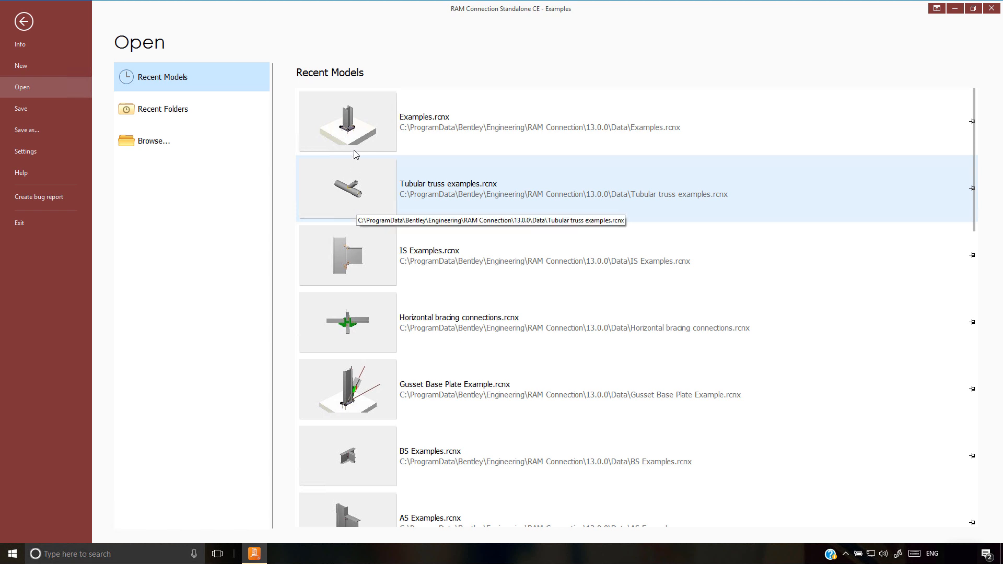
{"action": "left_click", "coordinate": [23, 24]}
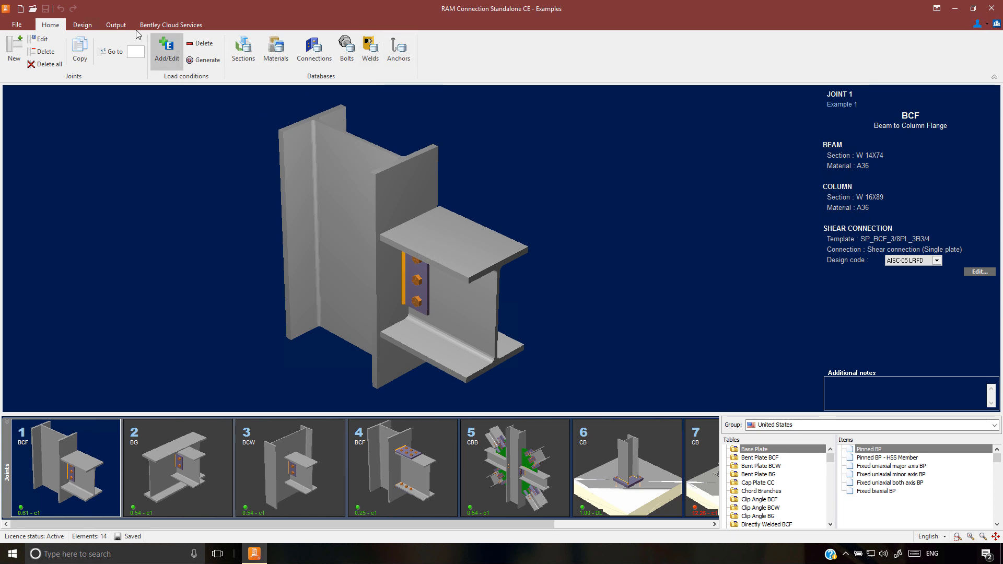
{"action": "left_click", "coordinate": [82, 25]}
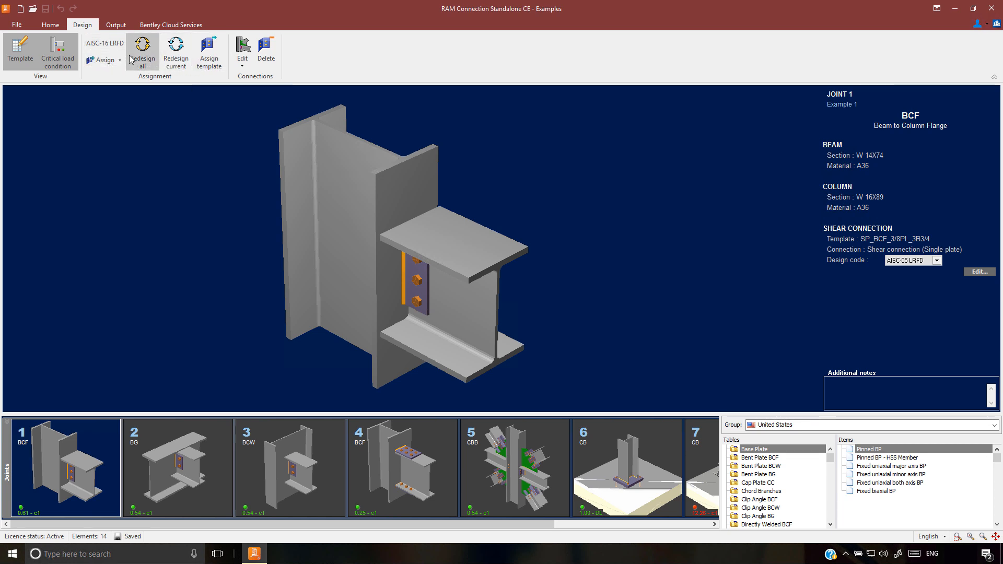
{"action": "left_click", "coordinate": [117, 27]}
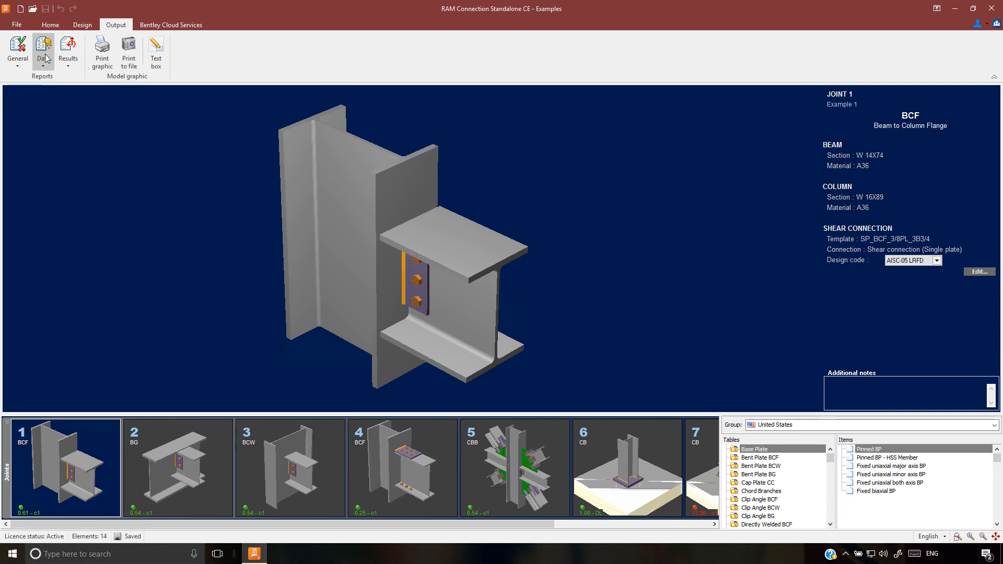
{"action": "left_click", "coordinate": [169, 26]}
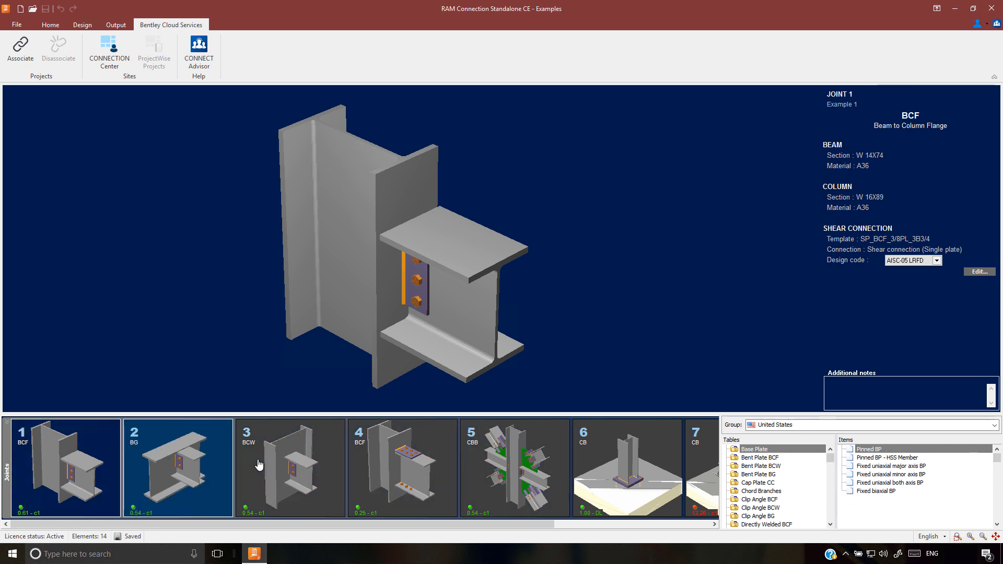
{"action": "left_click", "coordinate": [277, 468]}
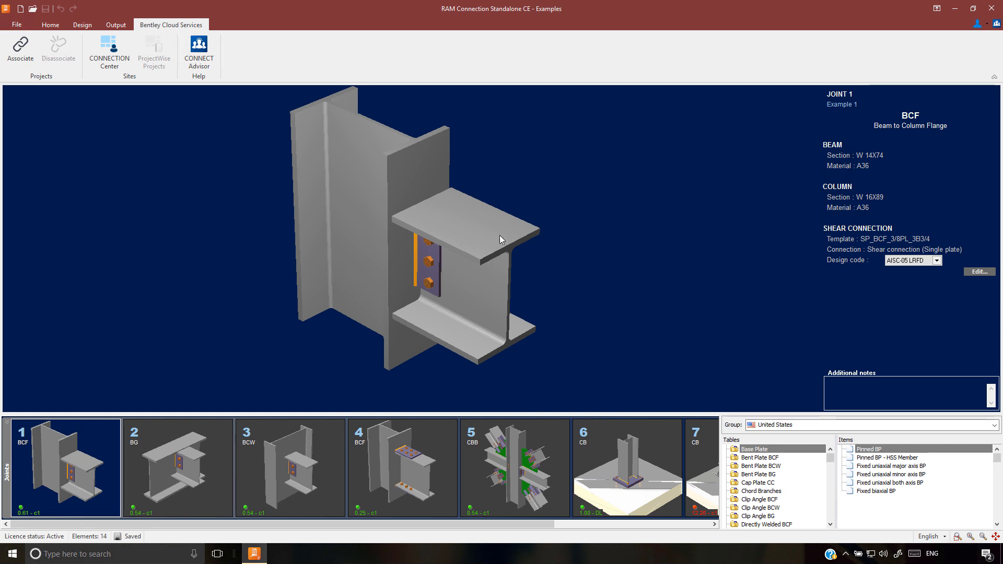
- Start a new empty model and accept the English units configuration with ft, in and Kip
{"action": "left_click", "coordinate": [48, 26]}
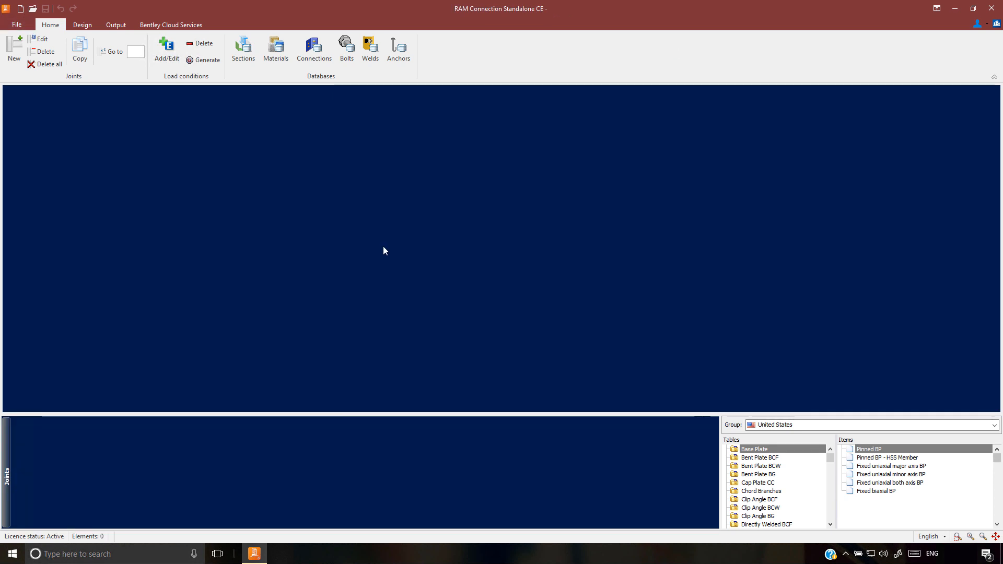
{"action": "left_click", "coordinate": [935, 537]}
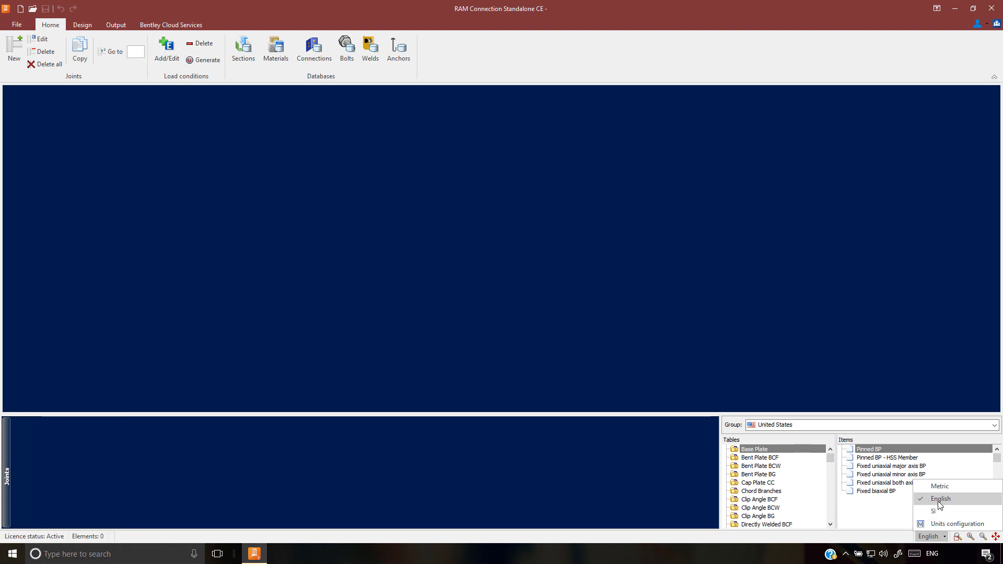
{"action": "left_click", "coordinate": [950, 524]}
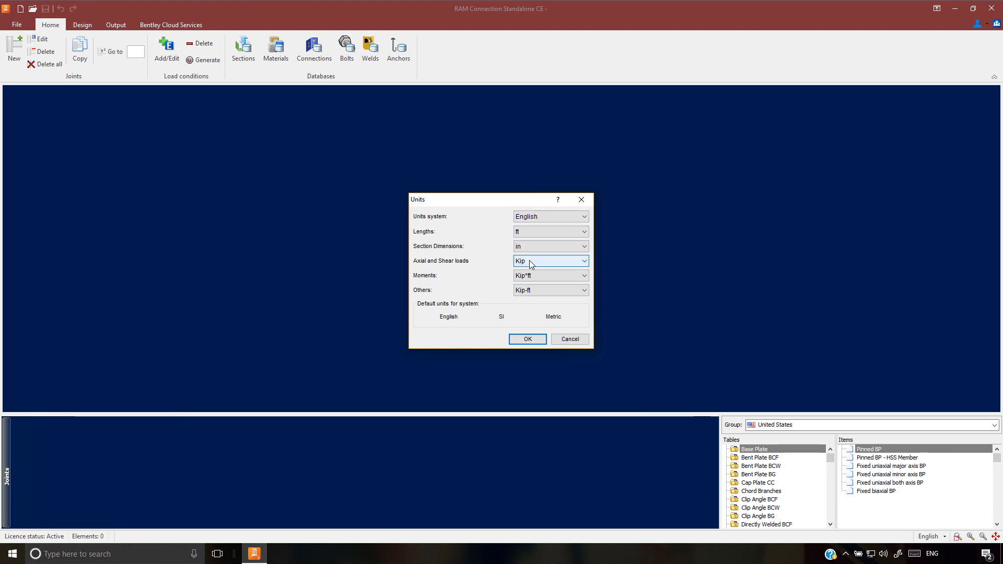
{"action": "left_click", "coordinate": [527, 339]}
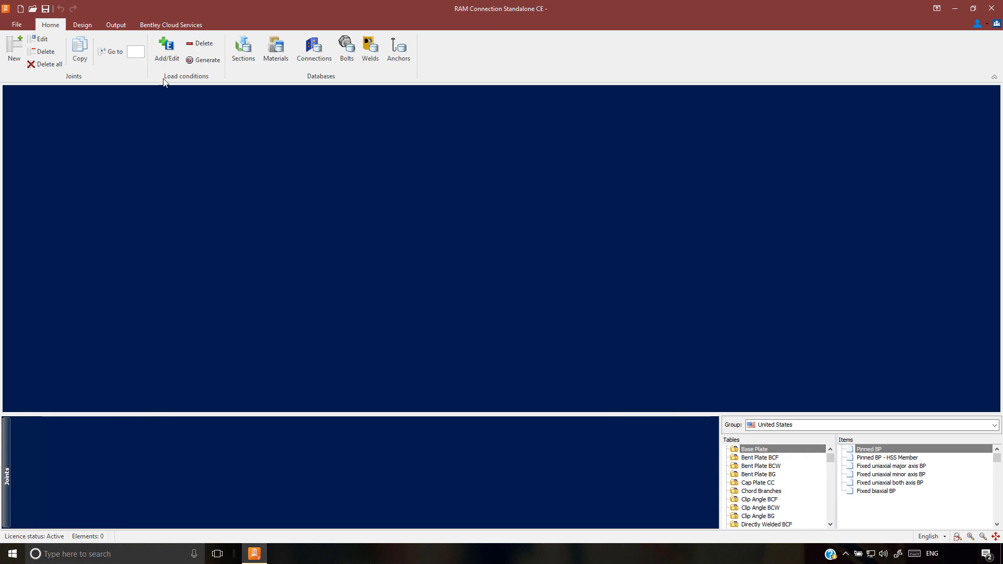
- Add the frequently used Live Load (LL) case to the model's load conditions
{"action": "left_click", "coordinate": [171, 53]}
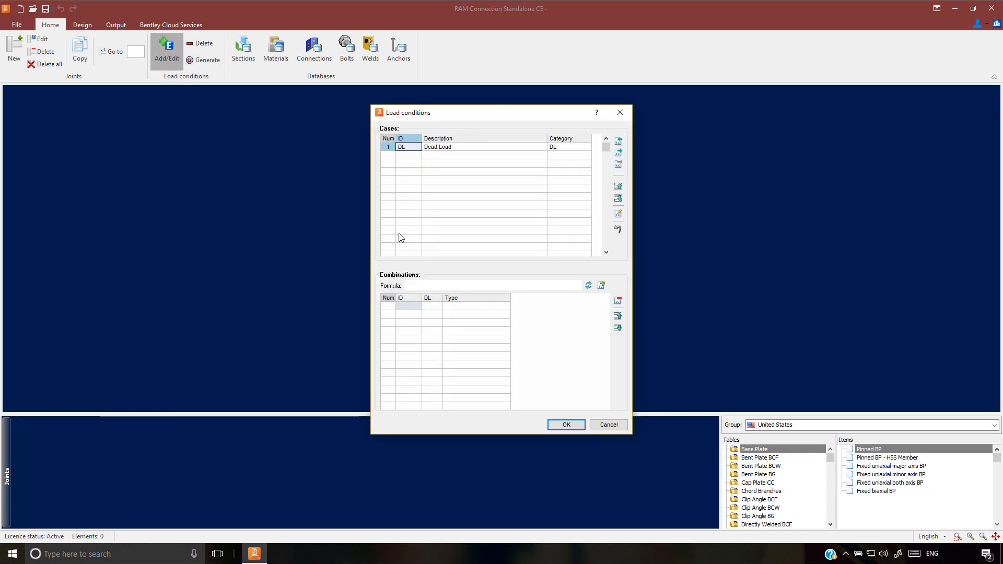
{"action": "left_click", "coordinate": [462, 151]}
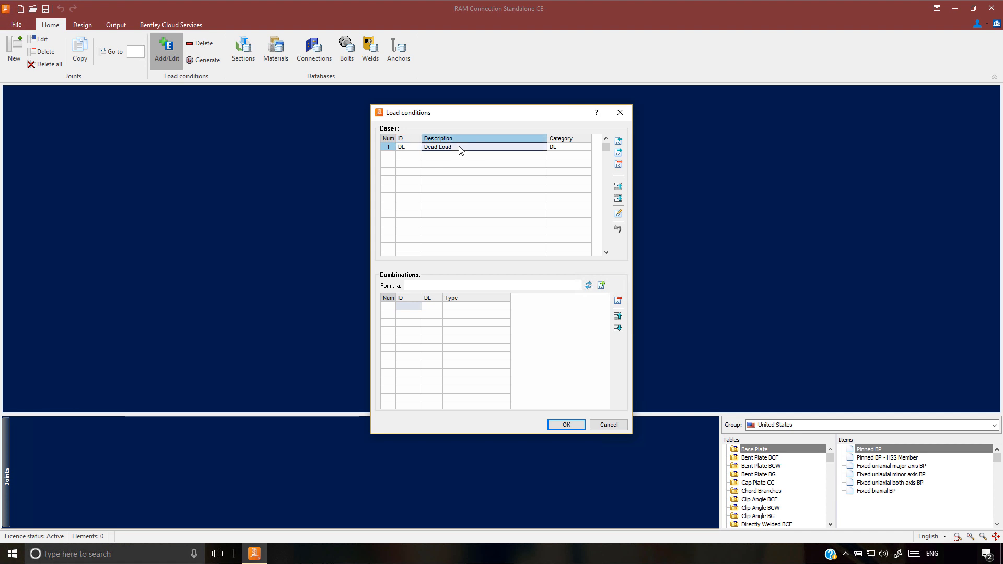
{"action": "left_click", "coordinate": [415, 156]}
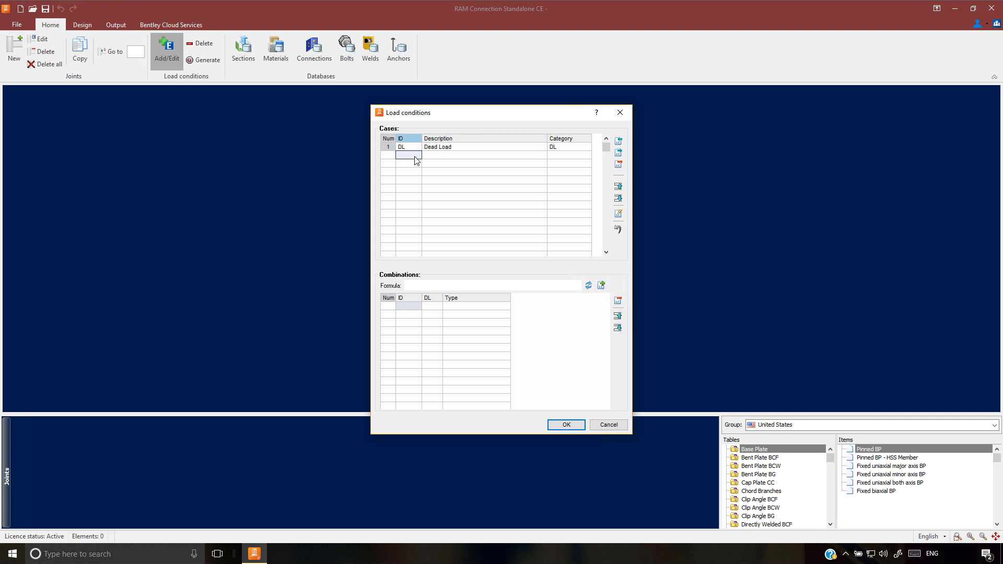
{"action": "left_click", "coordinate": [617, 143]}
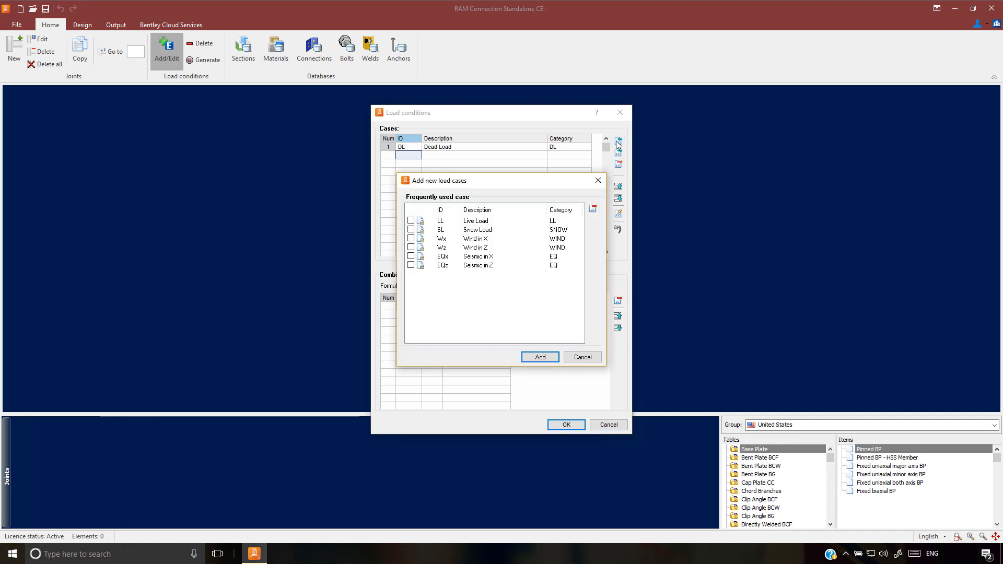
{"action": "left_click", "coordinate": [410, 221]}
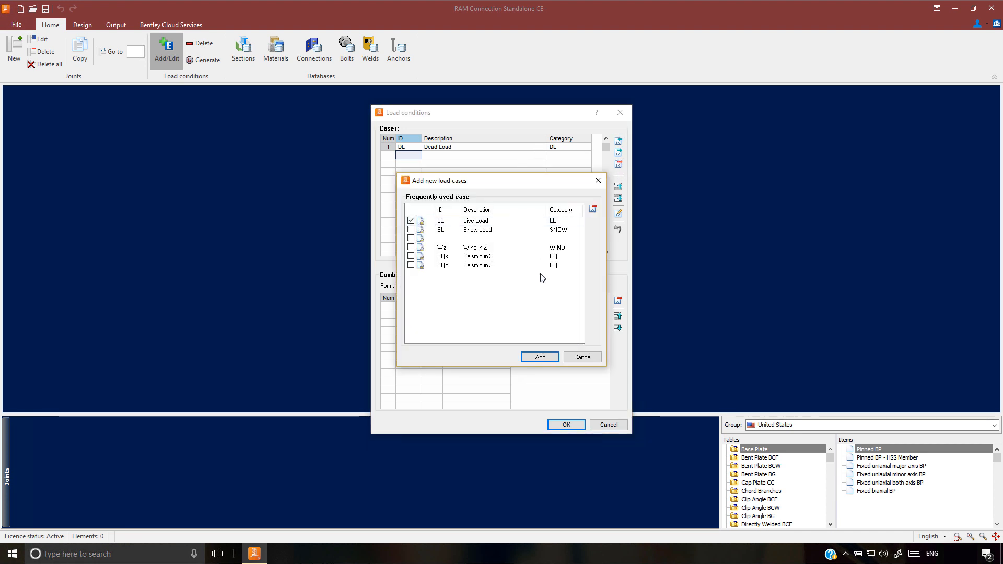
{"action": "left_click", "coordinate": [540, 359]}
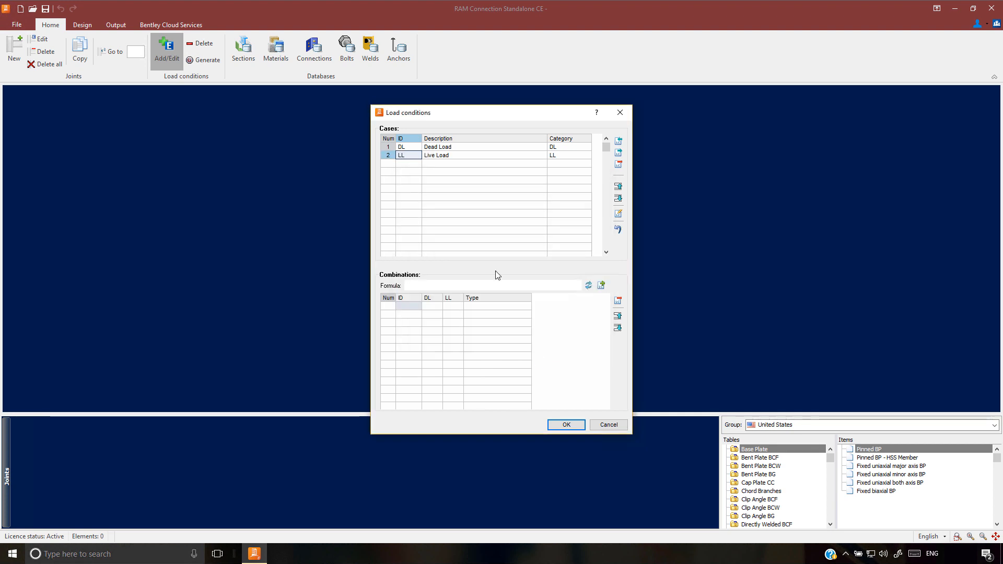
- Define load combination C1 with factors 1.4 for DL and 1.6 for LL, and accept the load conditions
{"action": "left_click", "coordinate": [410, 308]}
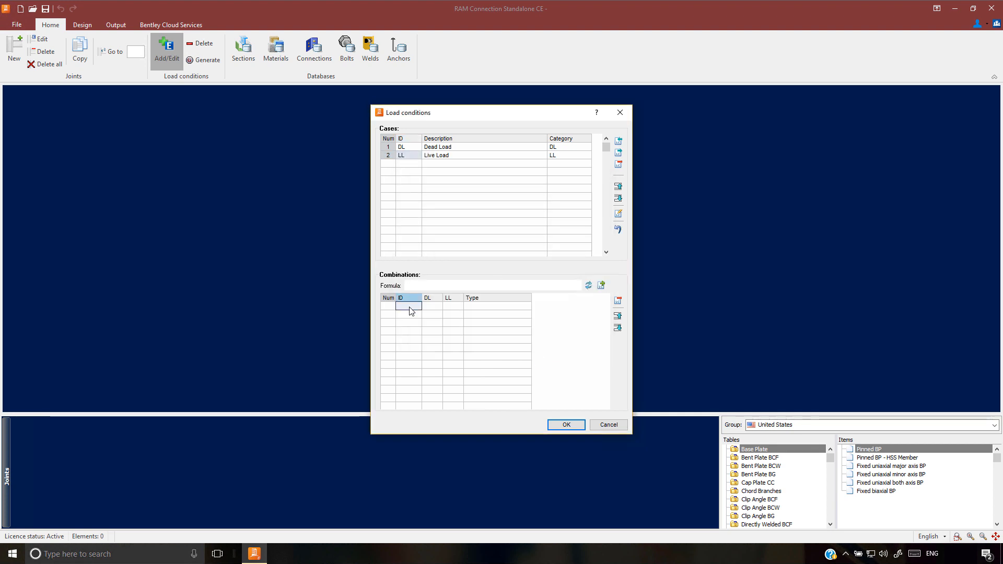
{"action": "left_click", "coordinate": [410, 308]}
{"action": "type", "text": "C1"}
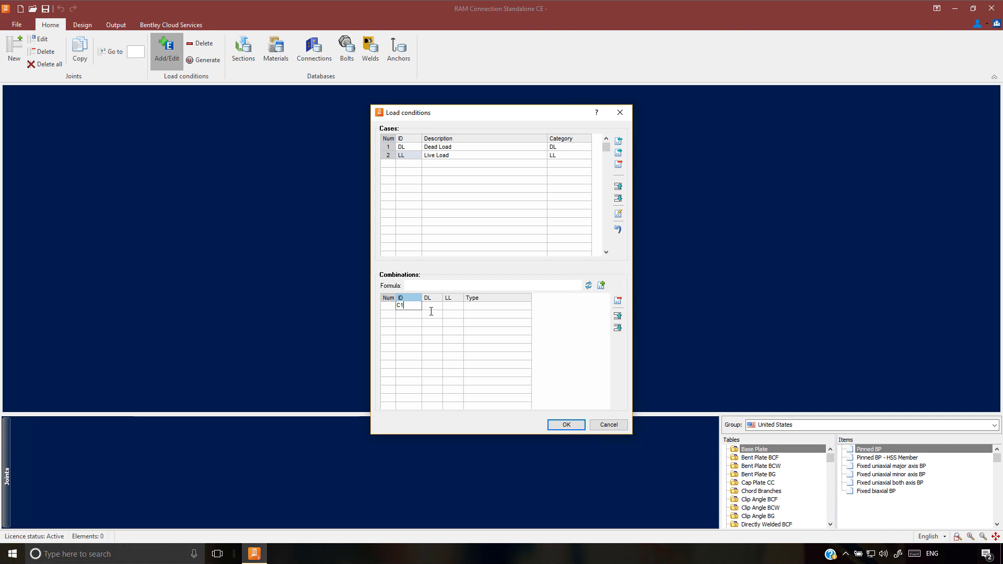
{"action": "left_click", "coordinate": [431, 308]}
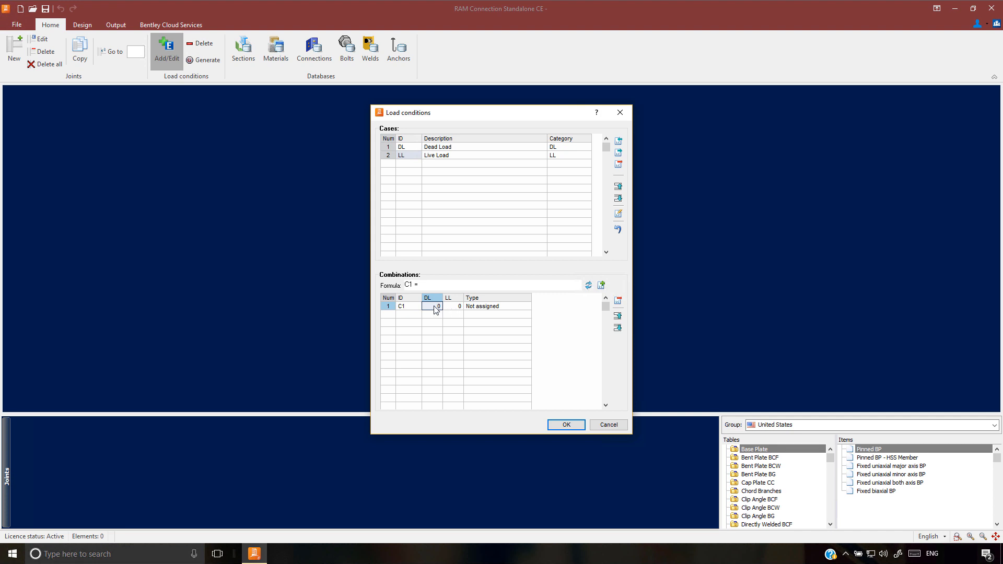
{"action": "type", "text": "1.4"}
{"action": "left_click", "coordinate": [452, 307]}
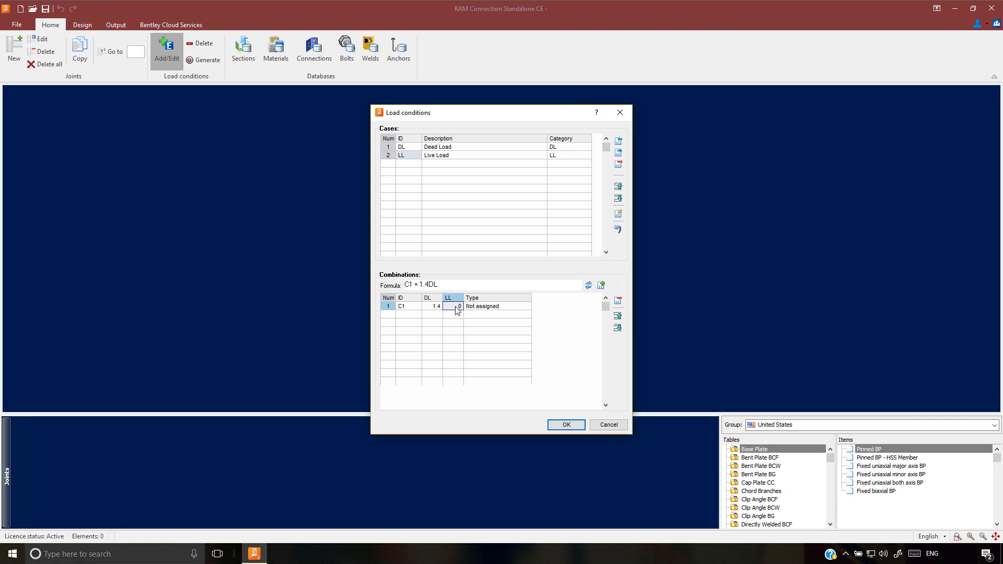
{"action": "type", "text": "1.6"}
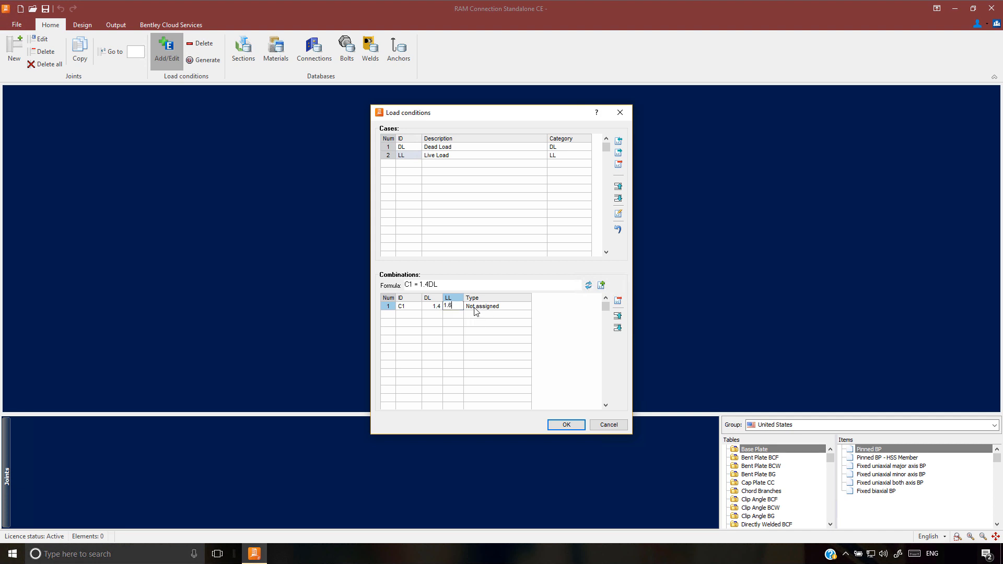
{"action": "left_click", "coordinate": [475, 307]}
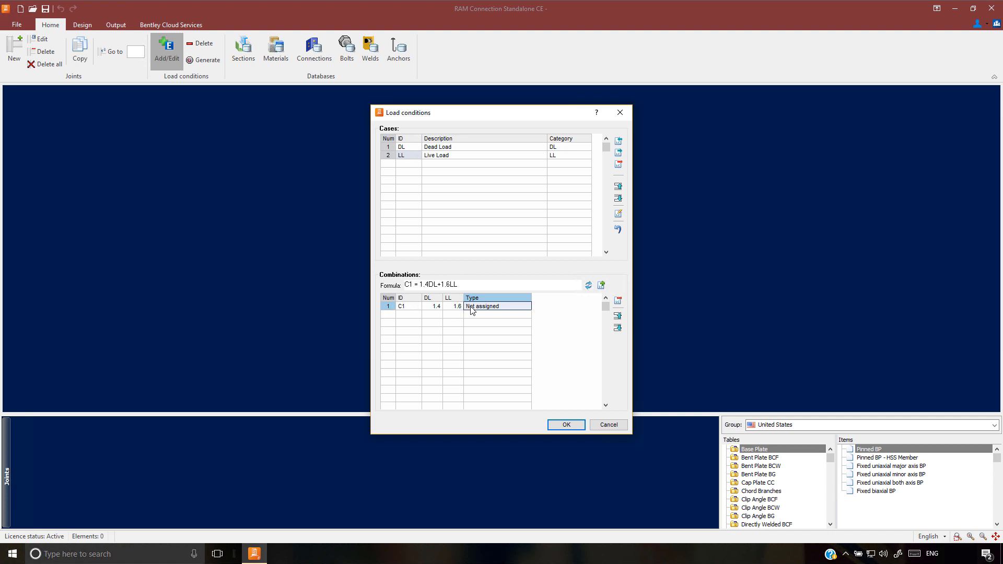
{"action": "left_click", "coordinate": [390, 309]}
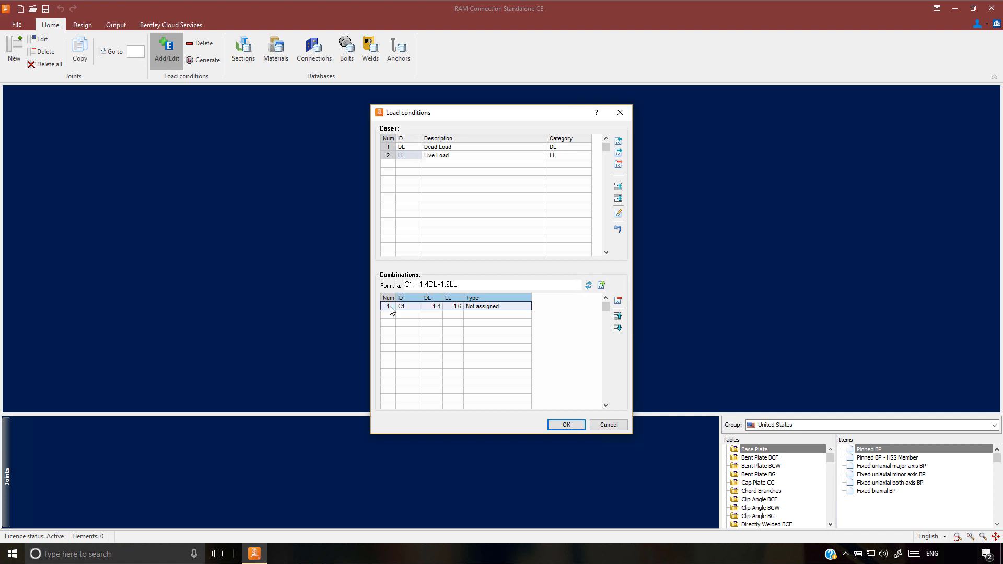
{"action": "left_click", "coordinate": [566, 425]}
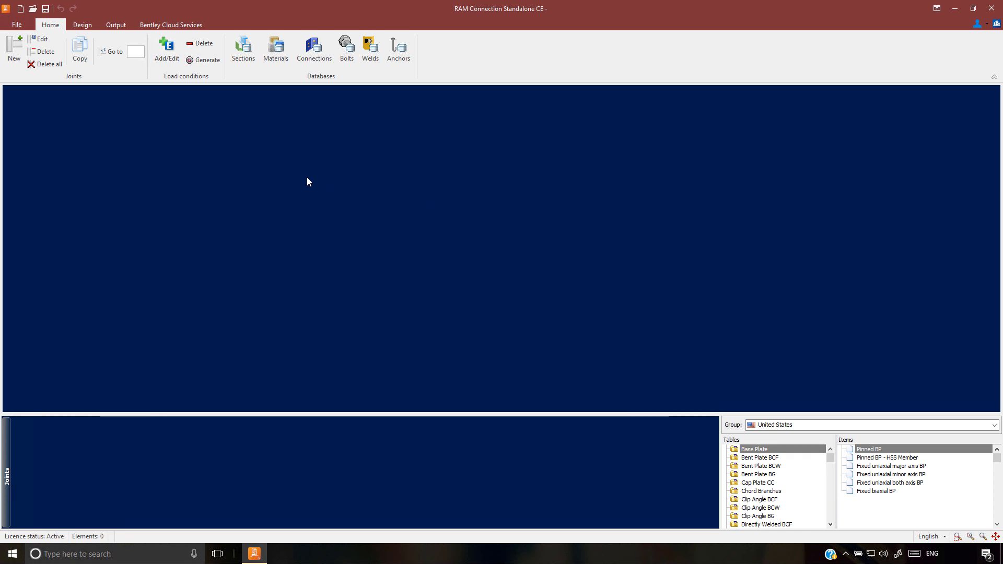
- Generate load combinations D1=1.4DL and D2=1.2DL+1.6LL from the ASCE 7-10 LRFD factored load combos generator file
{"action": "left_click", "coordinate": [204, 61]}
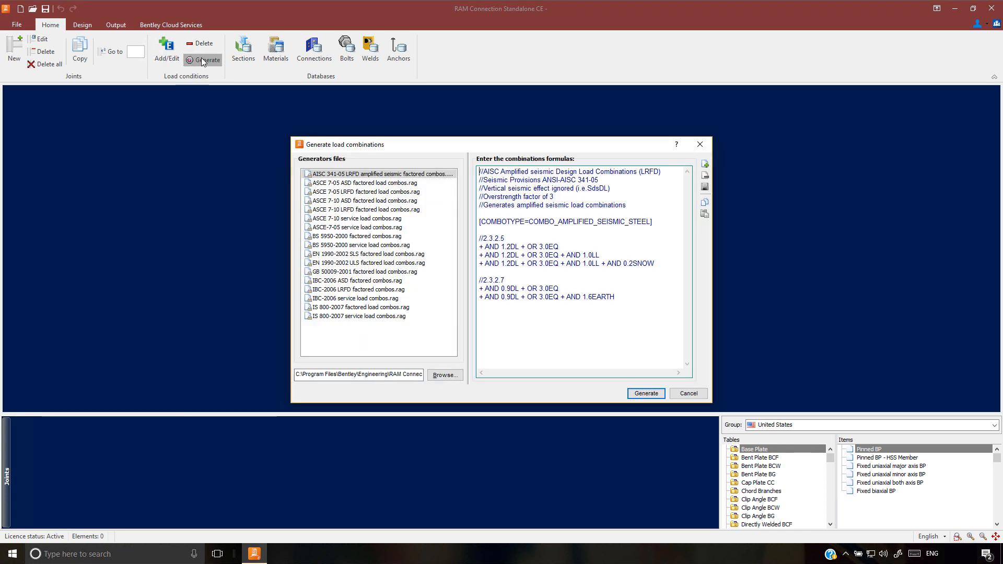
{"action": "left_click_drag", "start_coordinate": [409, 146], "coordinate": [408, 113]}
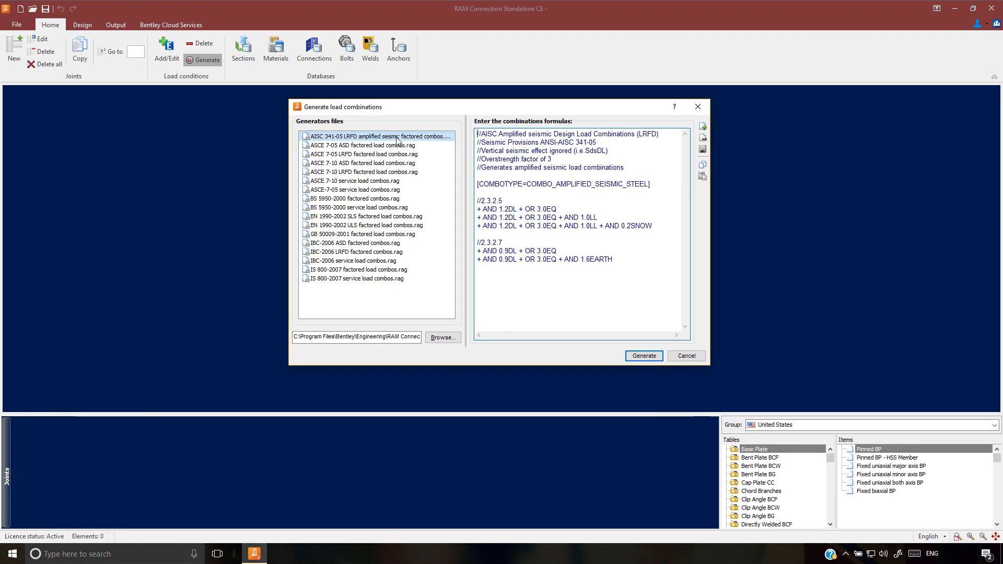
{"action": "left_click", "coordinate": [378, 173]}
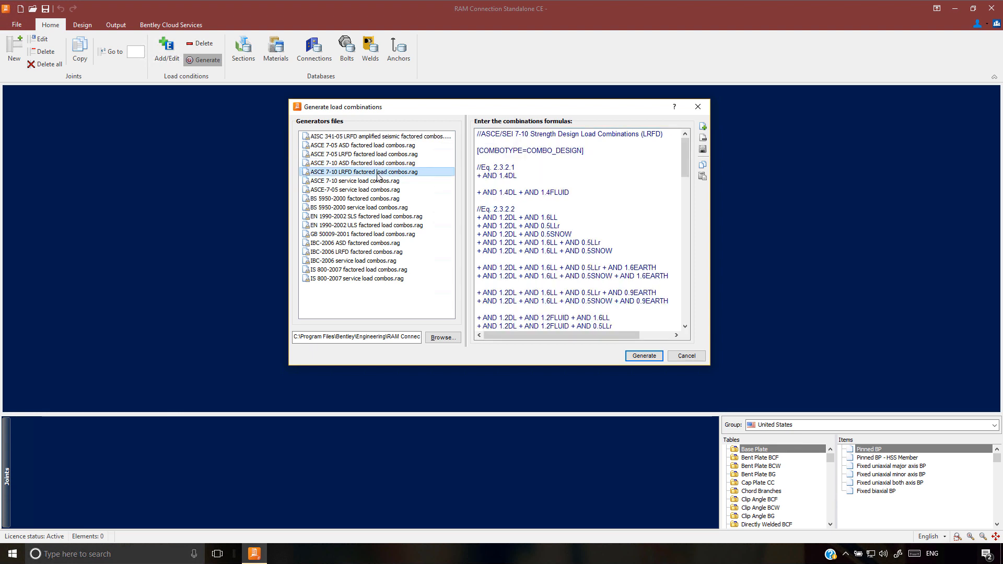
{"action": "left_click", "coordinate": [643, 356]}
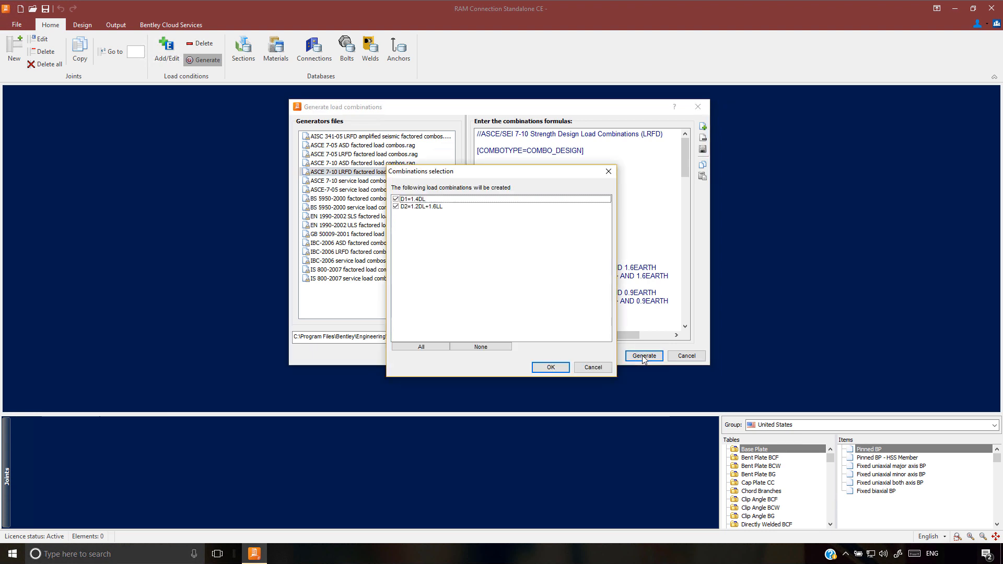
{"action": "left_click_drag", "start_coordinate": [463, 174], "coordinate": [461, 144]}
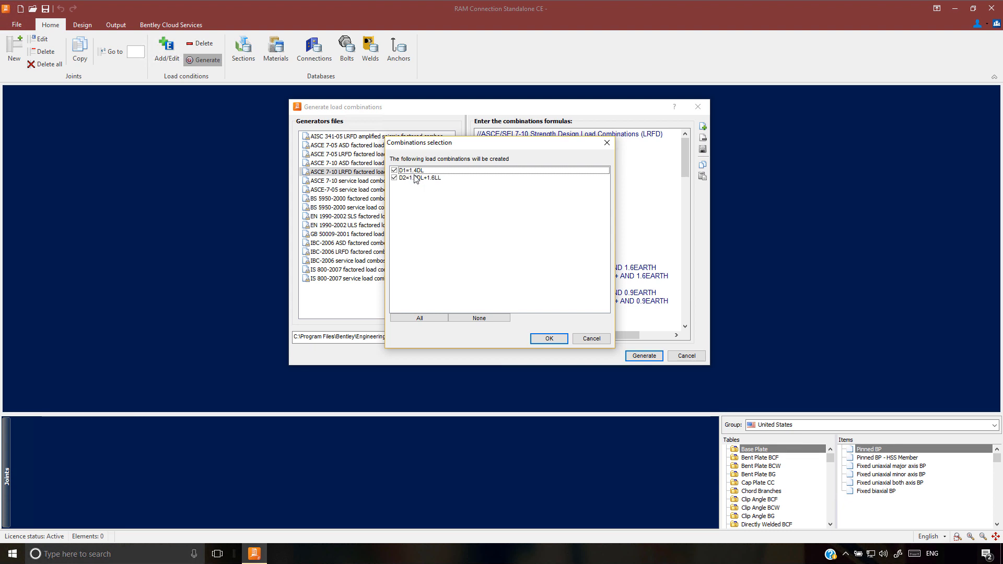
{"action": "left_click", "coordinate": [549, 339]}
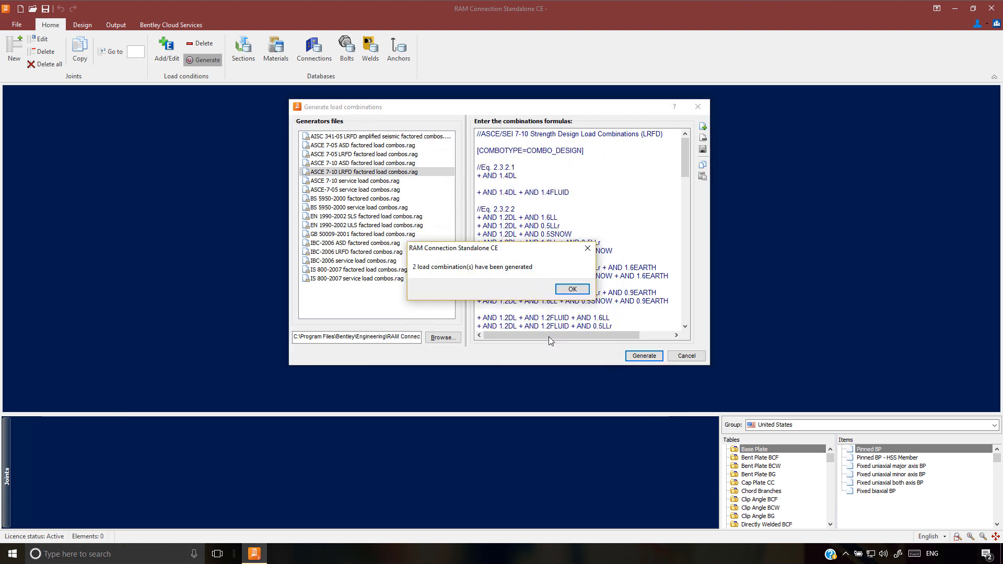
{"action": "left_click", "coordinate": [569, 290]}
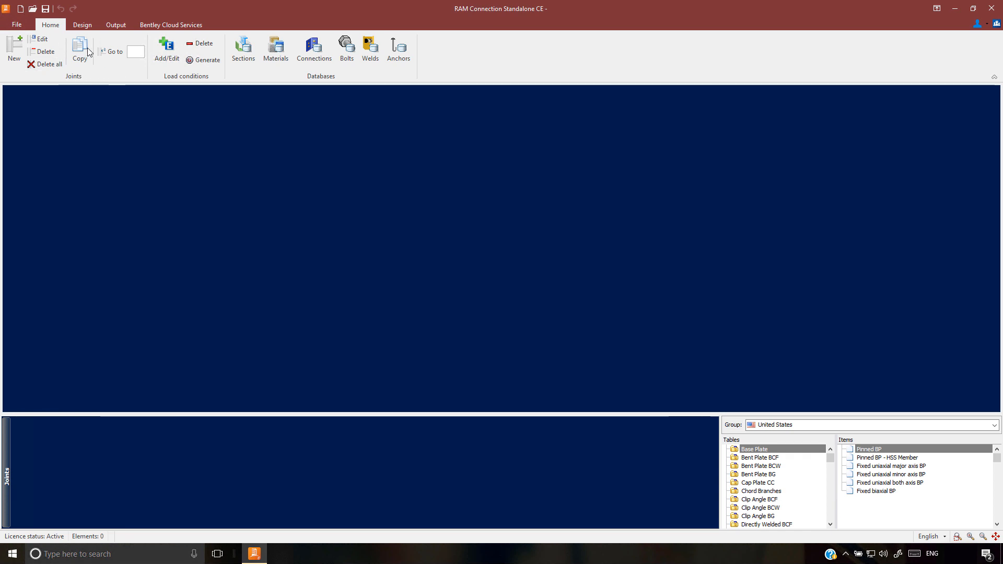
- Start a new joint with structural type Frame and joint type BCF
{"action": "left_click", "coordinate": [14, 49]}
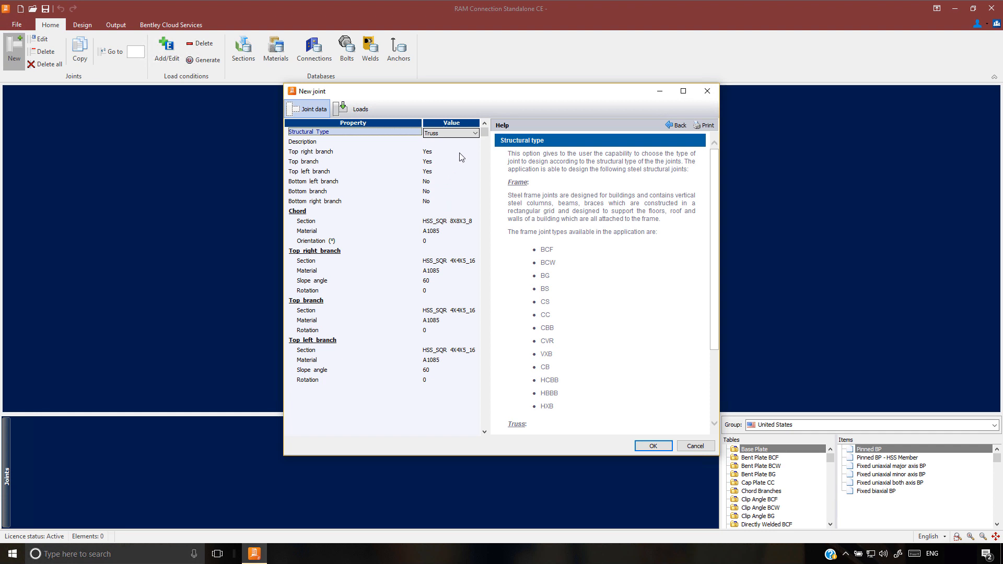
{"action": "left_click", "coordinate": [475, 133]}
{"action": "left_click", "coordinate": [455, 143]}
{"action": "left_click", "coordinate": [456, 142]}
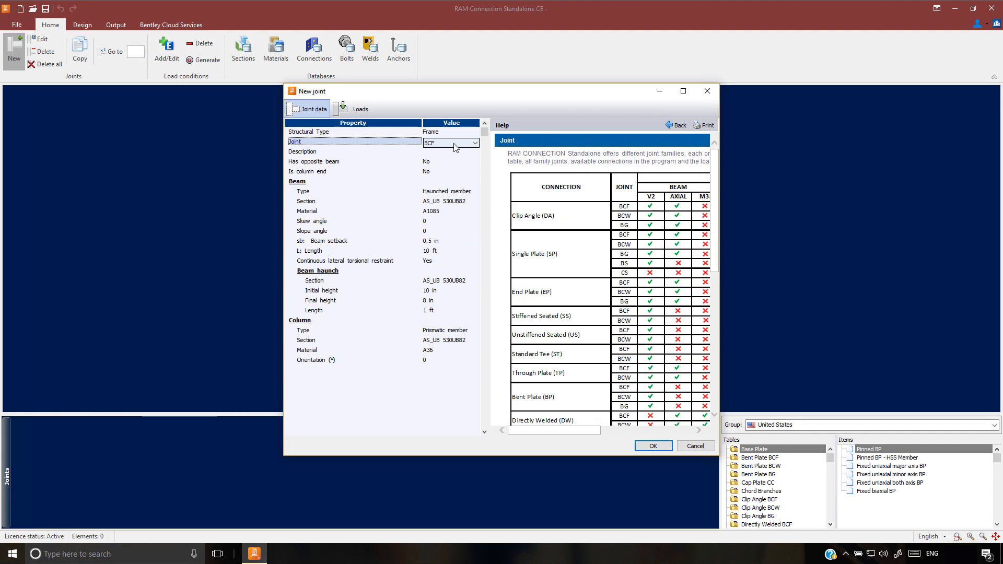
{"action": "left_click", "coordinate": [475, 143]}
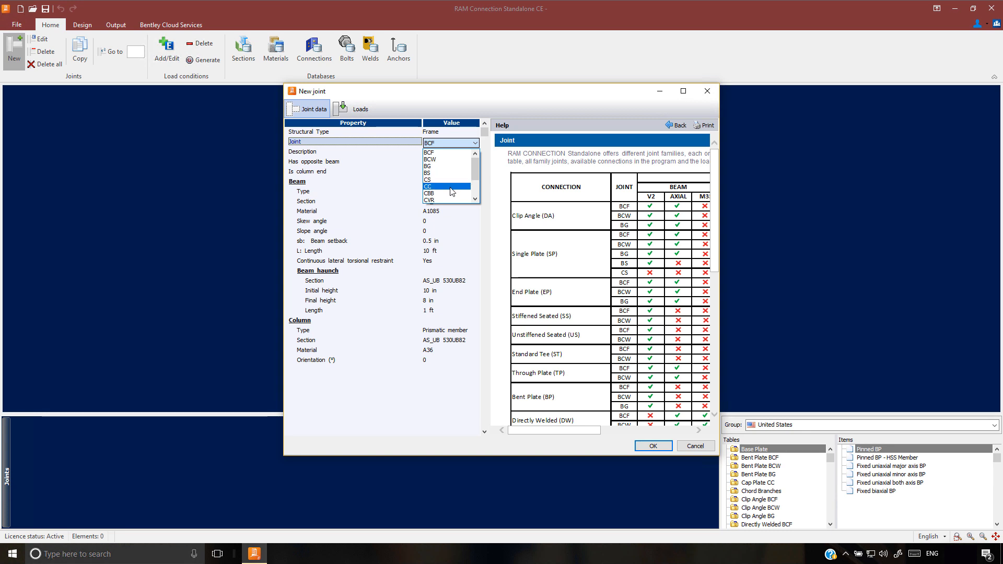
{"action": "scroll", "coordinate": [451, 194], "scroll_direction": "down", "scroll_amount": 2}
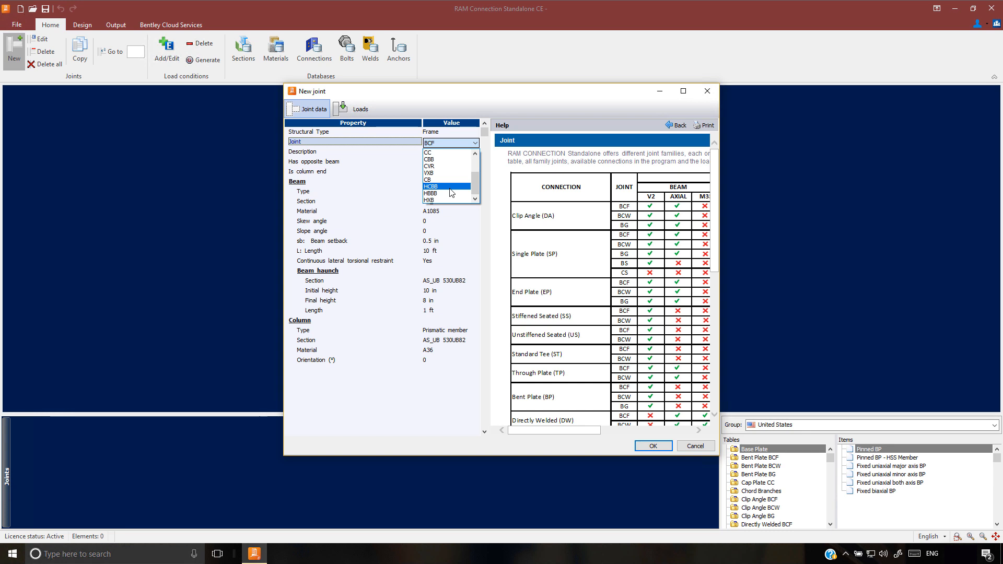
{"action": "left_click", "coordinate": [451, 223]}
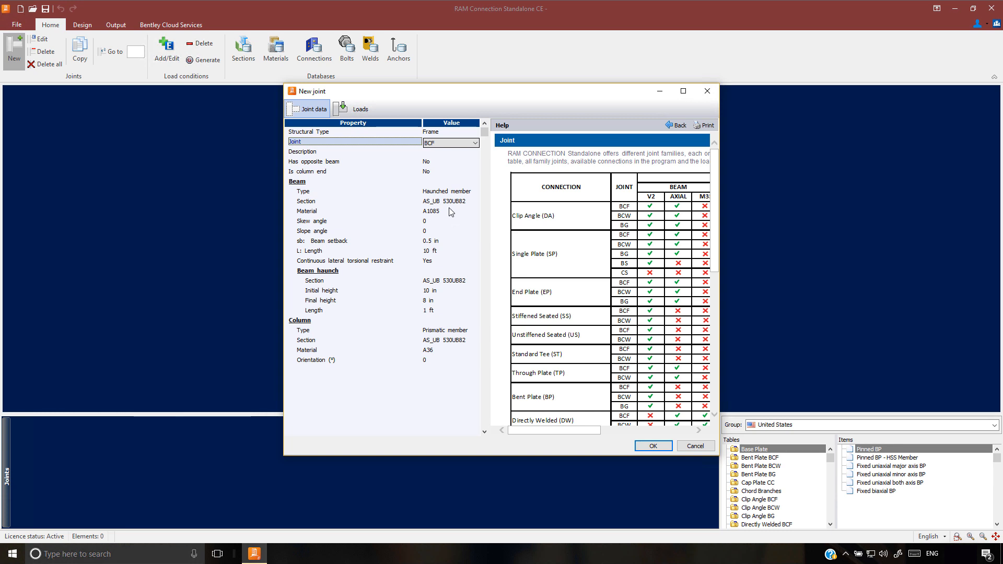
{"action": "left_click", "coordinate": [475, 143]}
{"action": "left_click", "coordinate": [431, 153]}
- Set the beam type to Prismatic member
{"action": "left_click", "coordinate": [437, 192]}
{"action": "left_click", "coordinate": [475, 194]}
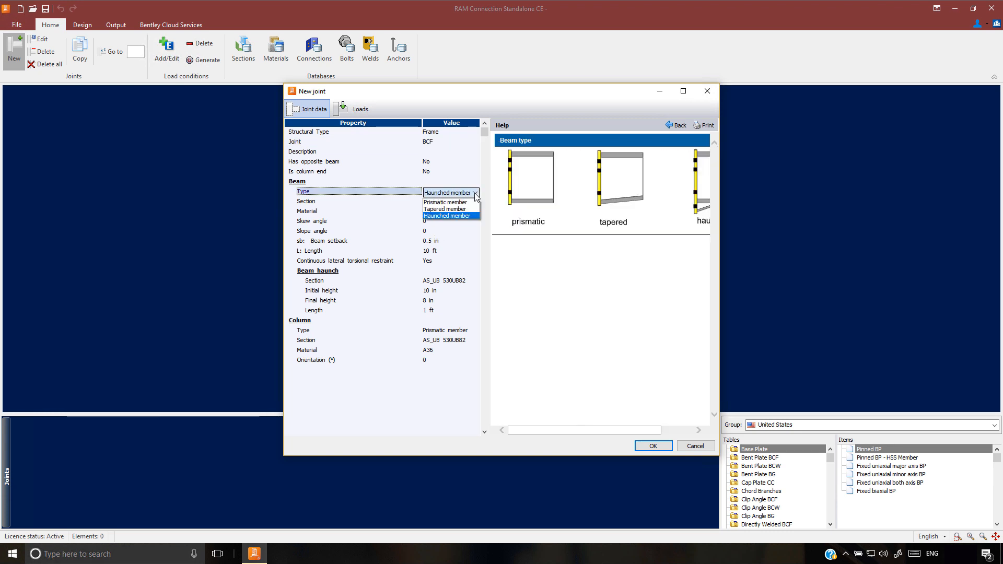
{"action": "left_click", "coordinate": [441, 203]}
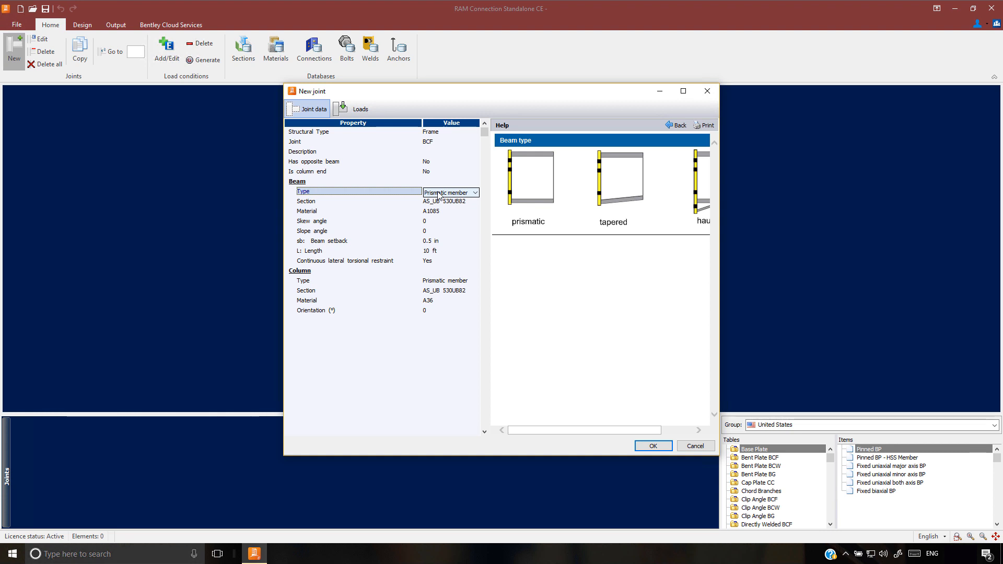
- Assign the United States section W 14X74 to the beam
{"action": "left_click", "coordinate": [442, 202]}
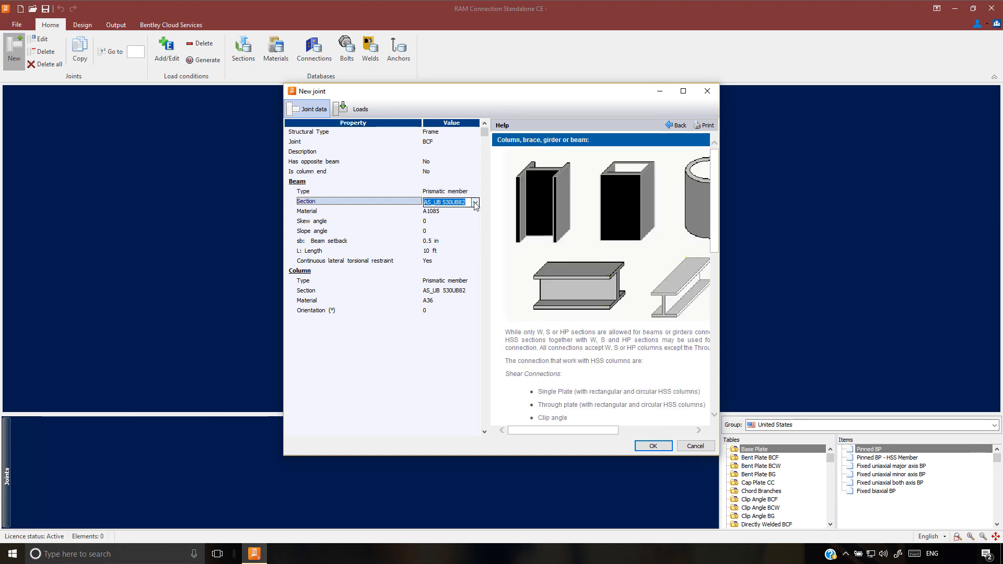
{"action": "left_click", "coordinate": [476, 203]}
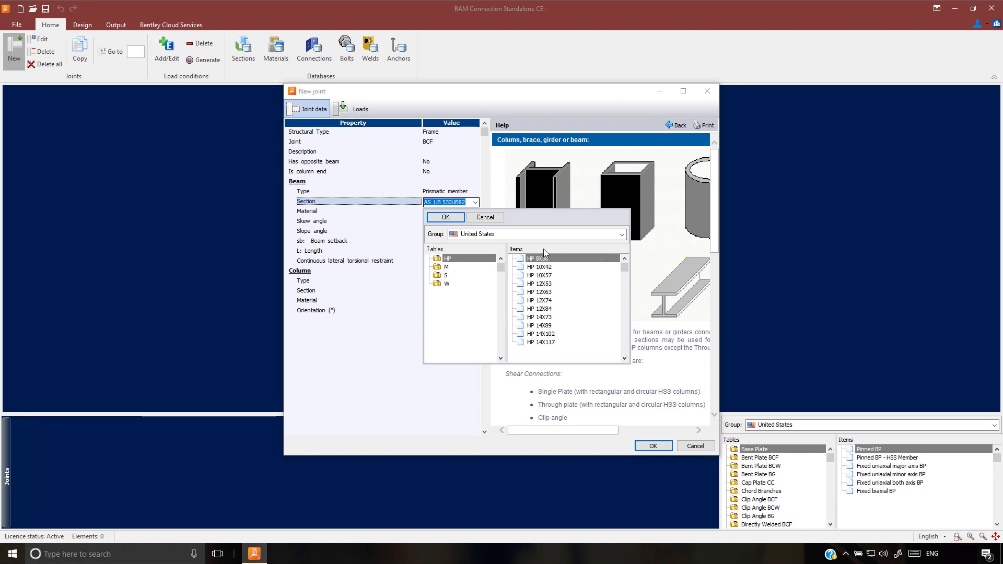
{"action": "left_click", "coordinate": [447, 284]}
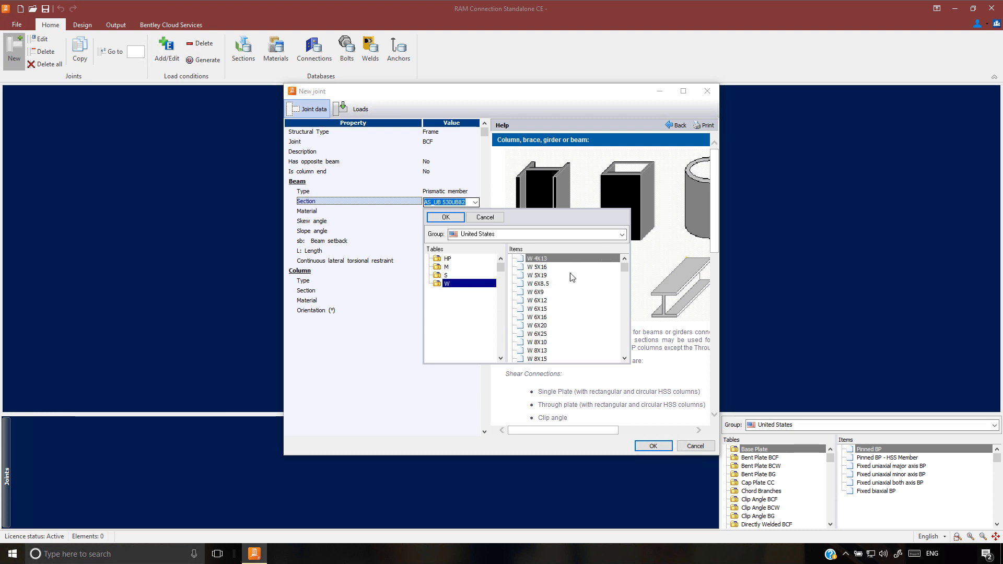
{"action": "left_click", "coordinate": [625, 269]}
{"action": "left_click_drag", "start_coordinate": [626, 279], "coordinate": [625, 349]}
{"action": "scroll", "coordinate": [544, 329], "scroll_direction": "up", "scroll_amount": 9}
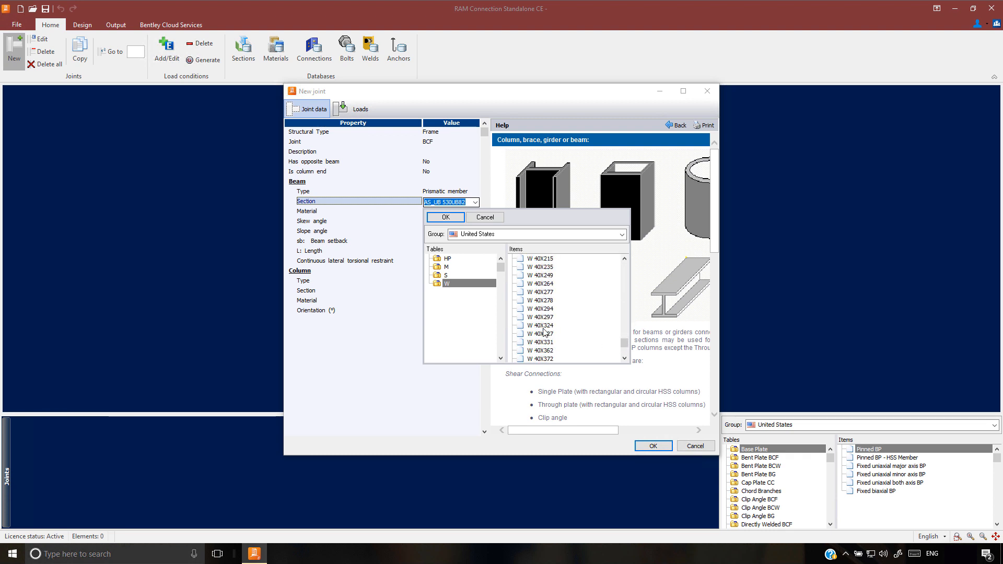
{"action": "scroll", "coordinate": [547, 323], "scroll_direction": "up", "scroll_amount": 20}
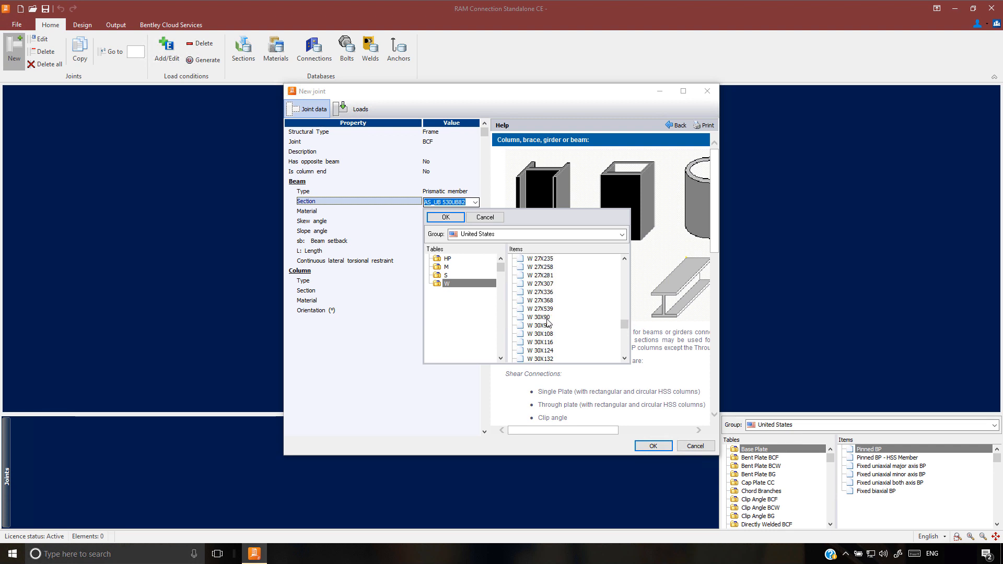
{"action": "left_click", "coordinate": [540, 354]}
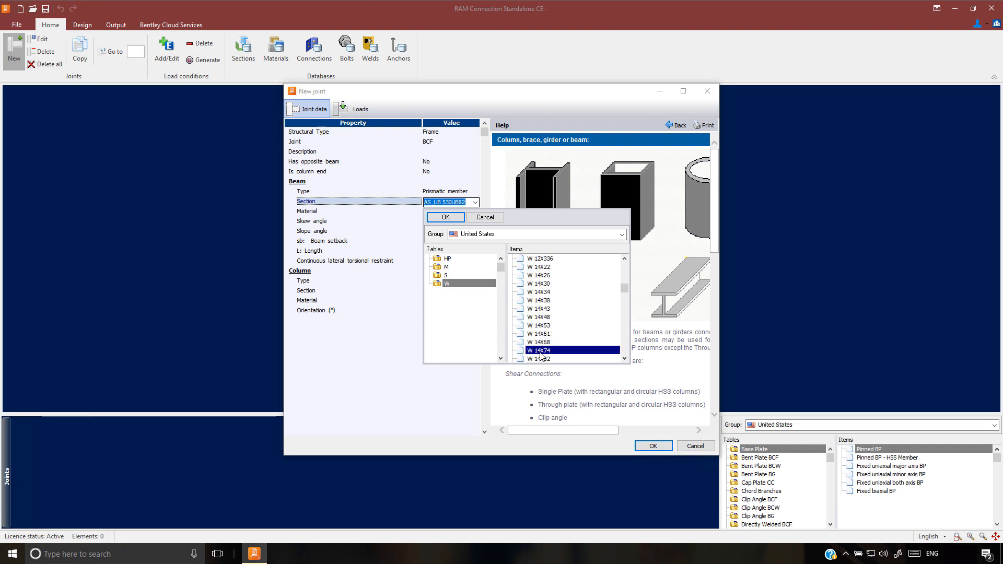
{"action": "left_click", "coordinate": [445, 217]}
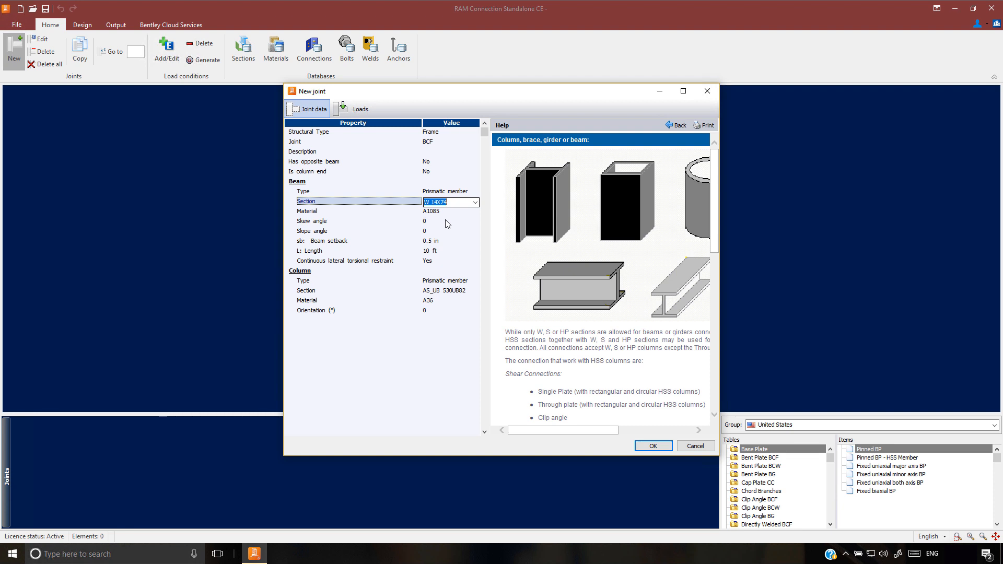
- Set the beam material to A992 Gr50 steel
{"action": "left_click", "coordinate": [446, 214]}
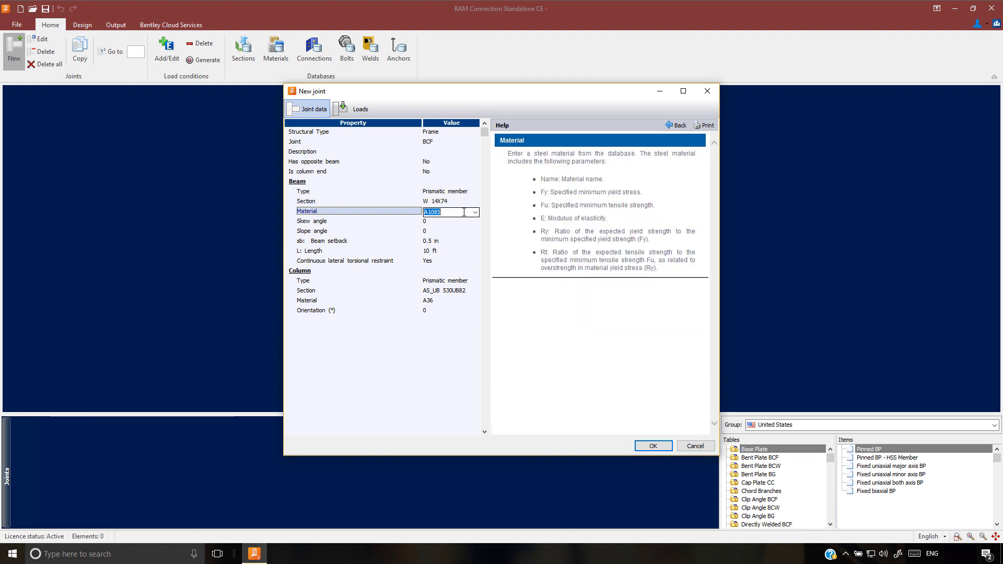
{"action": "left_click", "coordinate": [475, 213]}
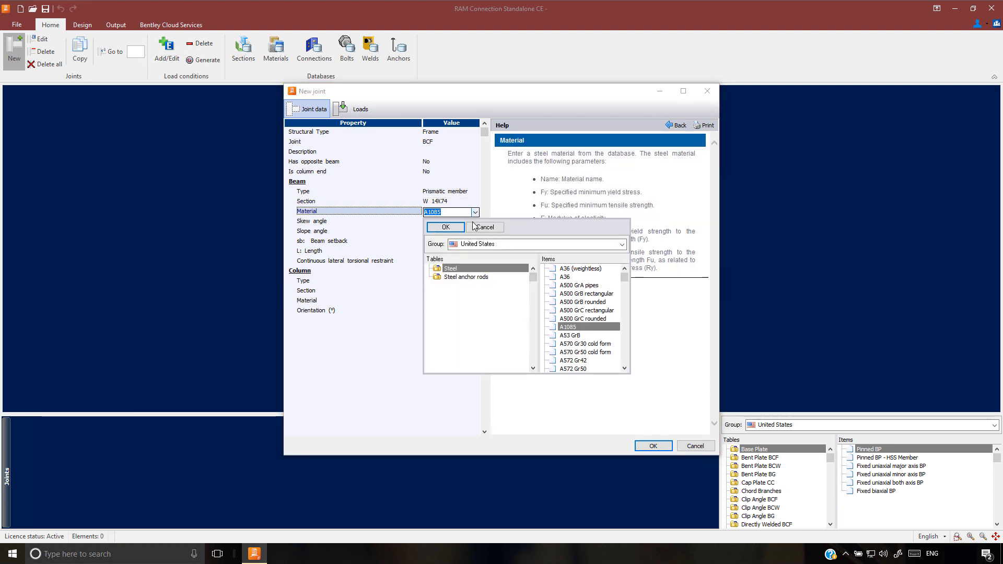
{"action": "scroll", "coordinate": [574, 331], "scroll_direction": "down", "scroll_amount": 4}
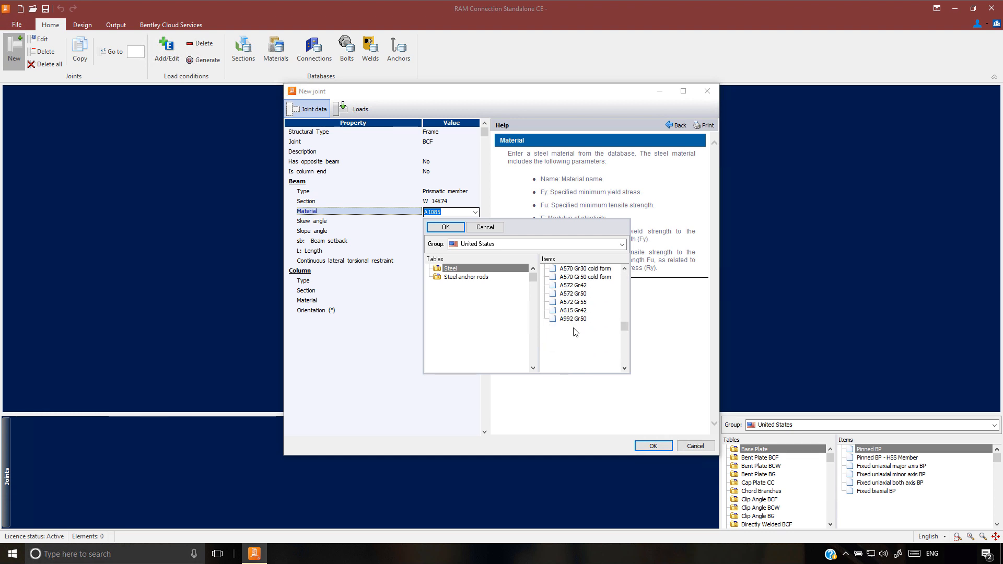
{"action": "left_click", "coordinate": [573, 319]}
{"action": "left_click", "coordinate": [446, 227]}
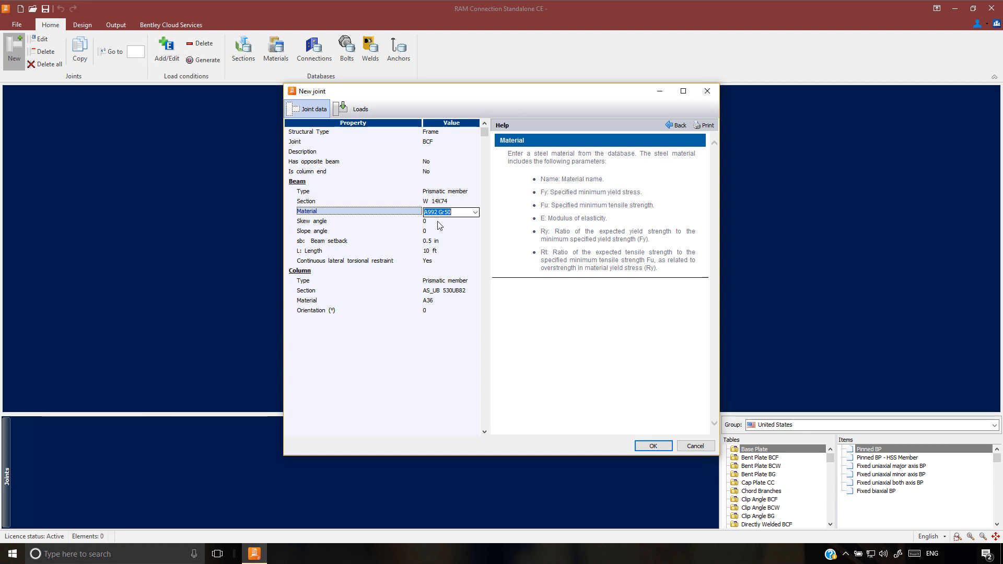
{"action": "left_click", "coordinate": [438, 223]}
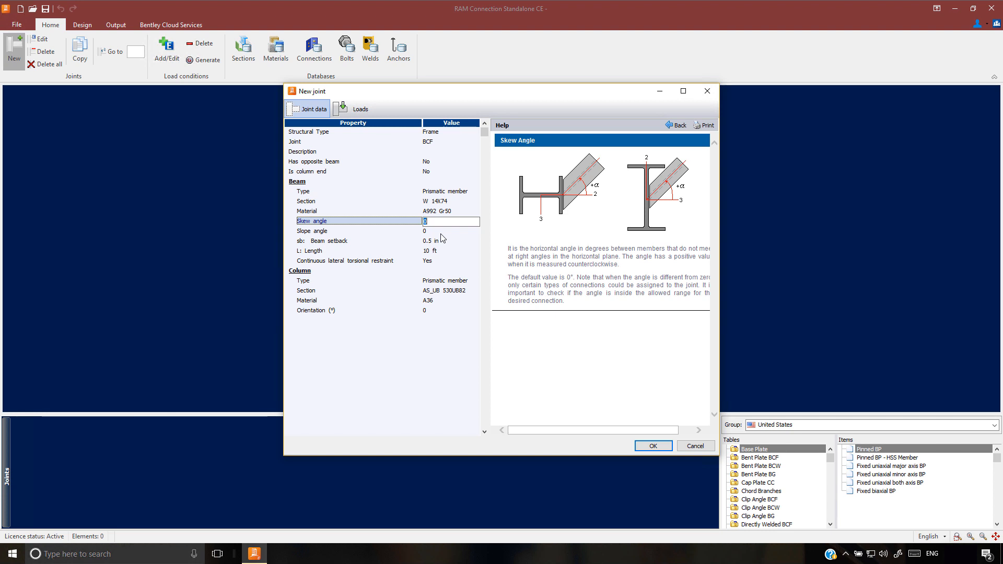
- Assign the United States section W 16X89 to the prismatic column
{"action": "left_click", "coordinate": [438, 282]}
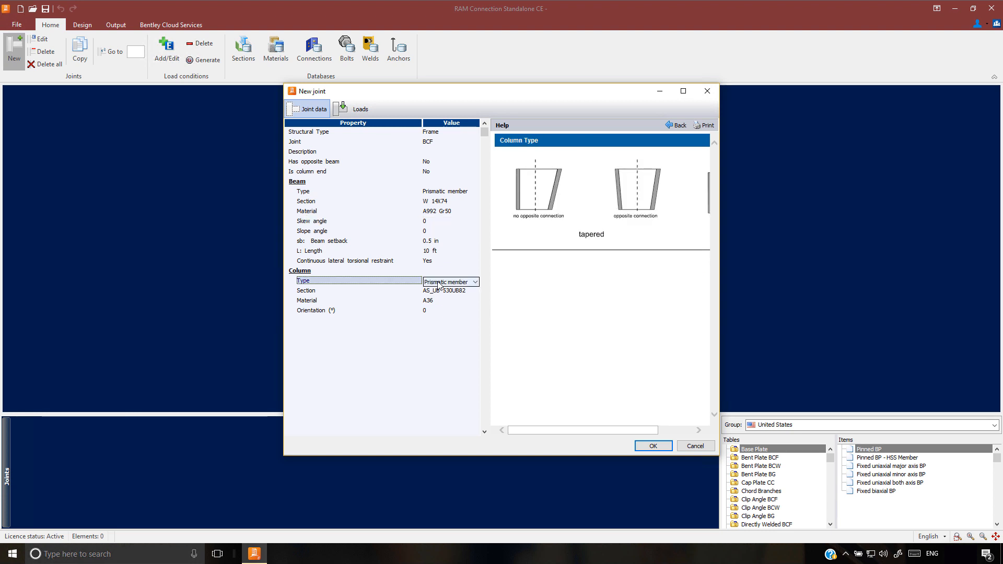
{"action": "left_click", "coordinate": [441, 290]}
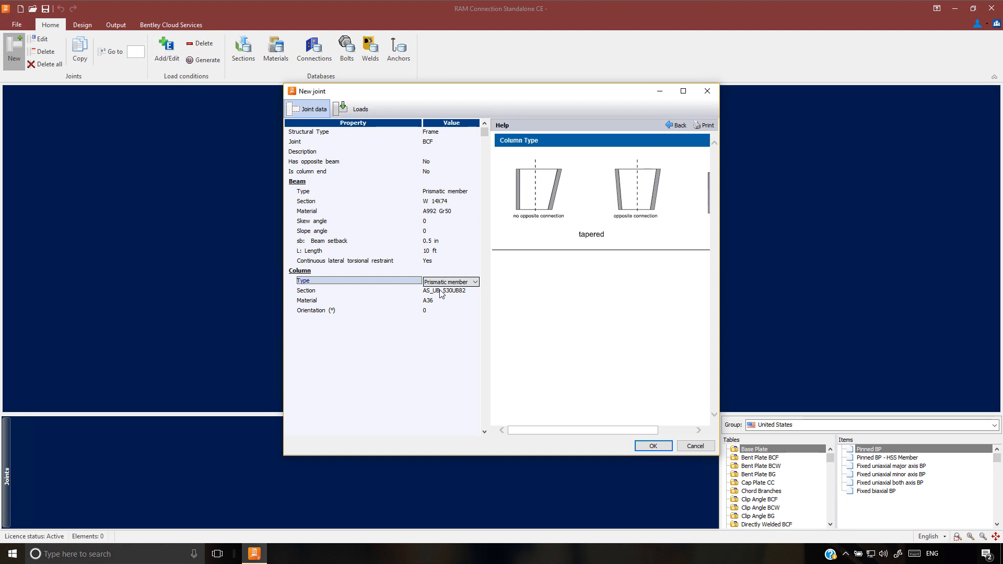
{"action": "left_click", "coordinate": [475, 292]}
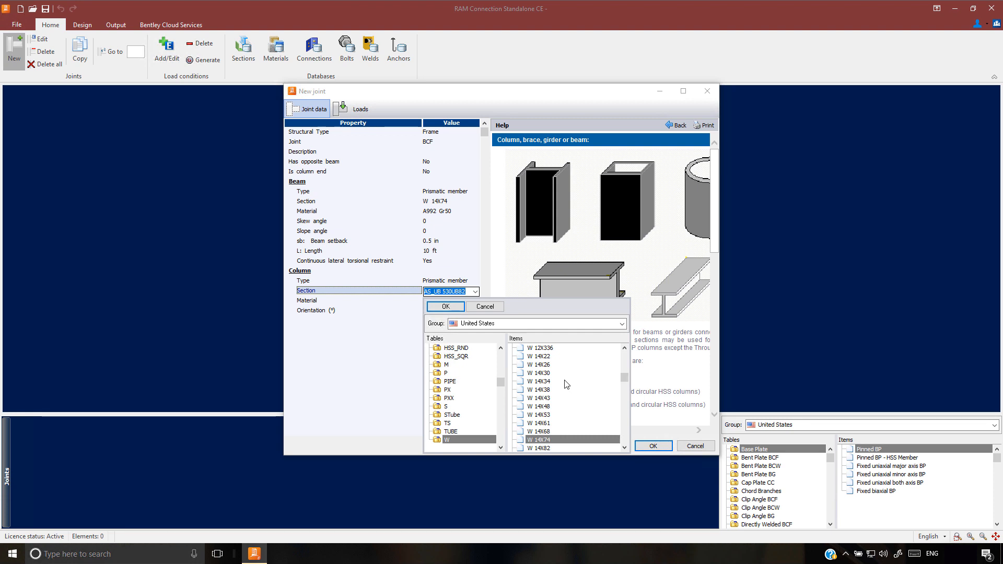
{"action": "scroll", "coordinate": [553, 384], "scroll_direction": "down", "scroll_amount": 14}
{"action": "left_click", "coordinate": [520, 382]}
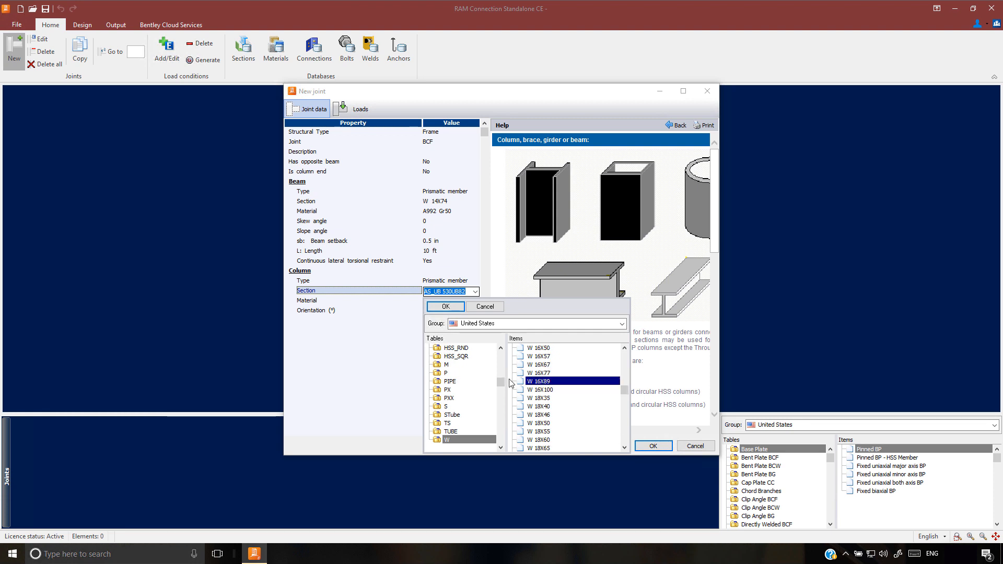
{"action": "left_click", "coordinate": [446, 306]}
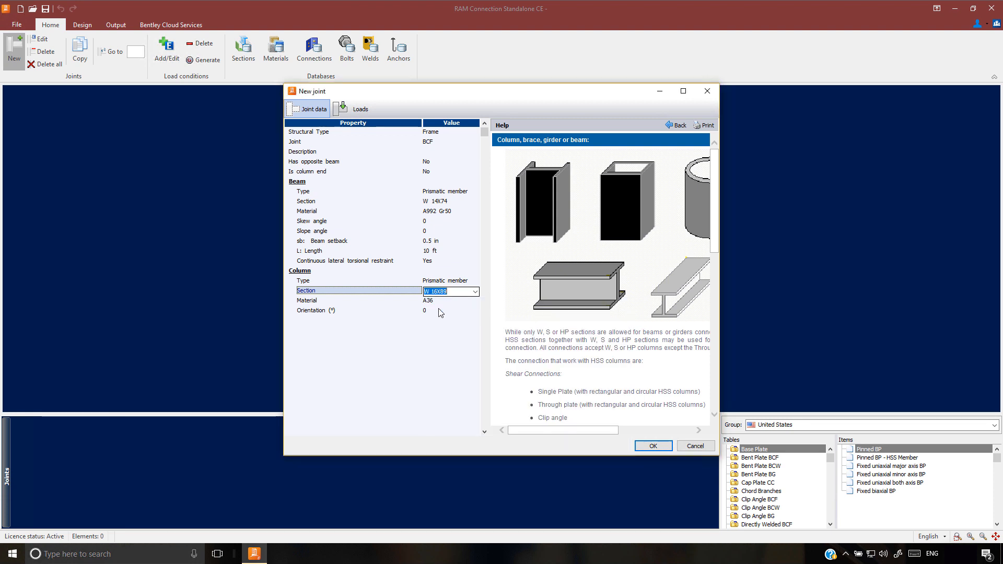
- Set the column material to A992 Gr50 steel
{"action": "left_click", "coordinate": [431, 302]}
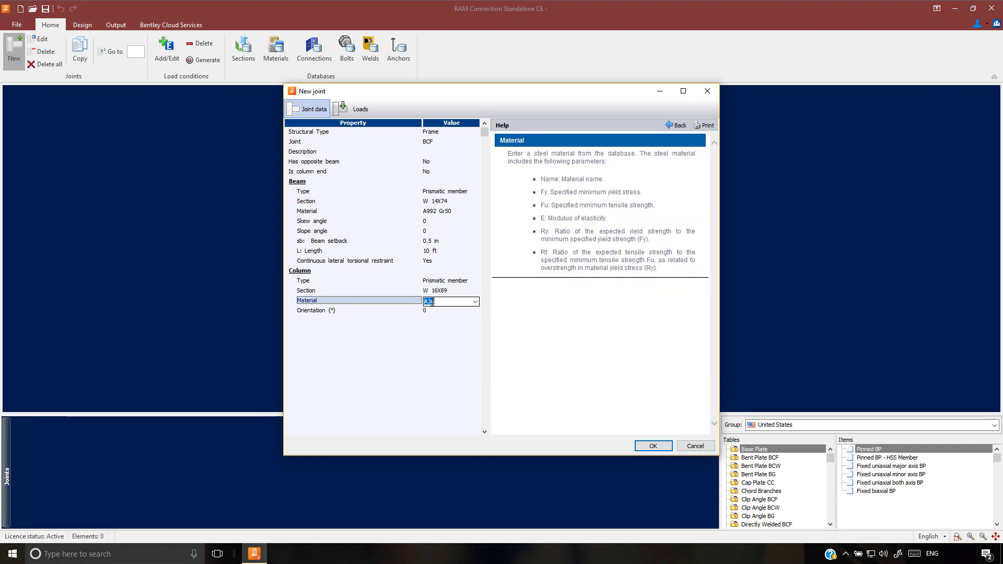
{"action": "left_click", "coordinate": [474, 301]}
{"action": "left_click_drag", "start_coordinate": [625, 386], "coordinate": [625, 399]}
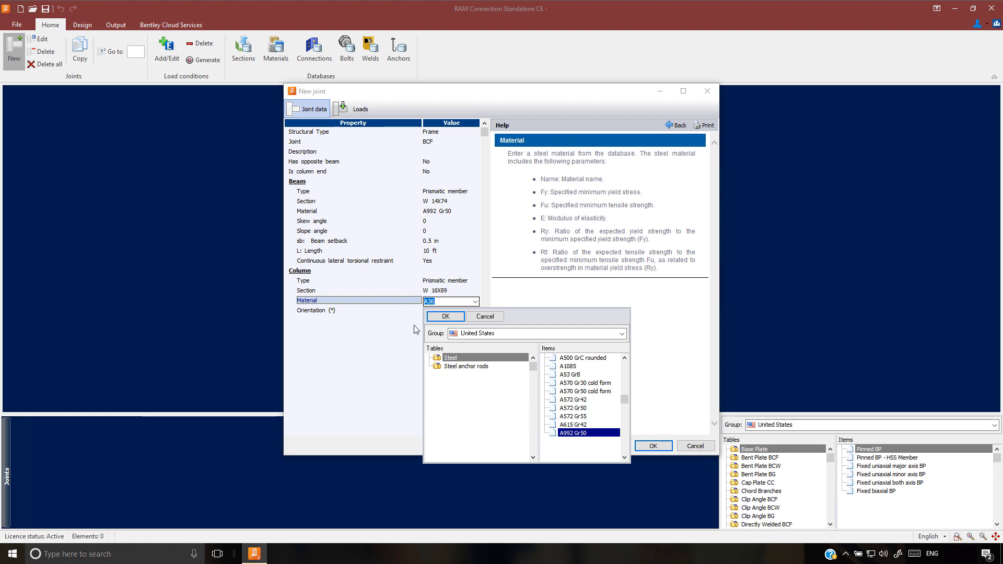
{"action": "left_click", "coordinate": [445, 317]}
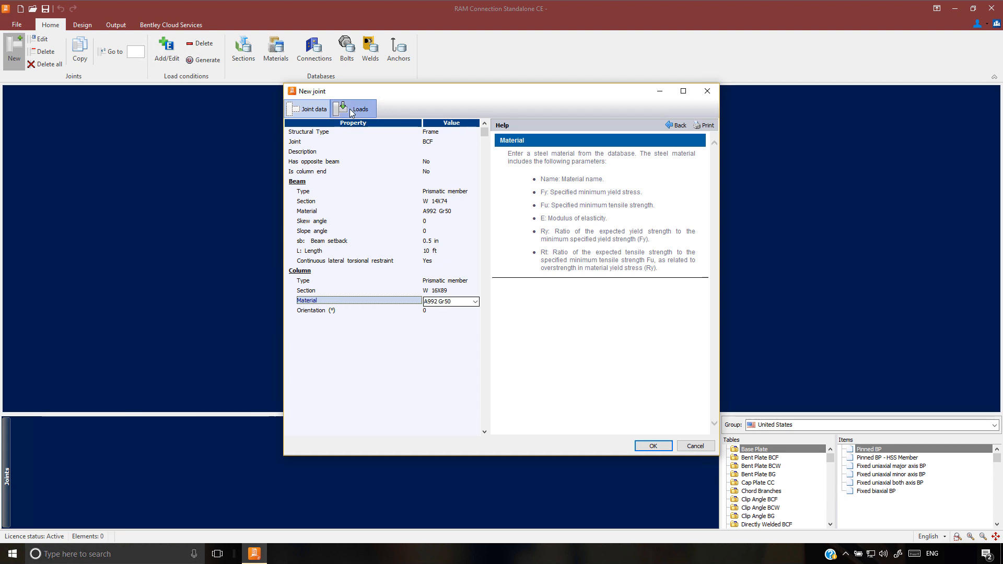
- Enter beam shear loads V2 of 12 Kip for DL and 7.5 Kip for LL, and create the joint
{"action": "left_click", "coordinate": [350, 108]}
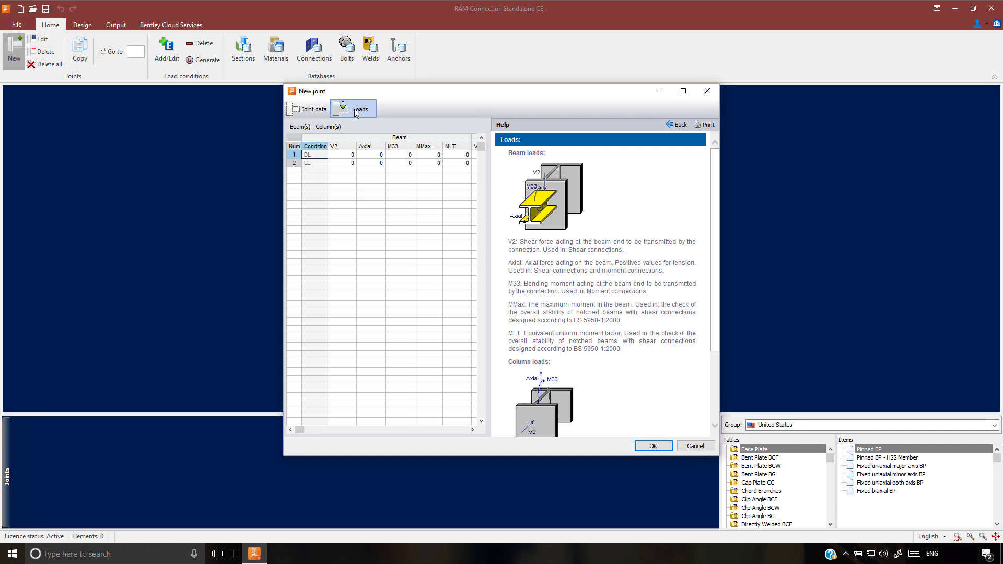
{"action": "left_click", "coordinate": [319, 164]}
{"action": "left_click", "coordinate": [318, 155]}
{"action": "left_click", "coordinate": [345, 156]}
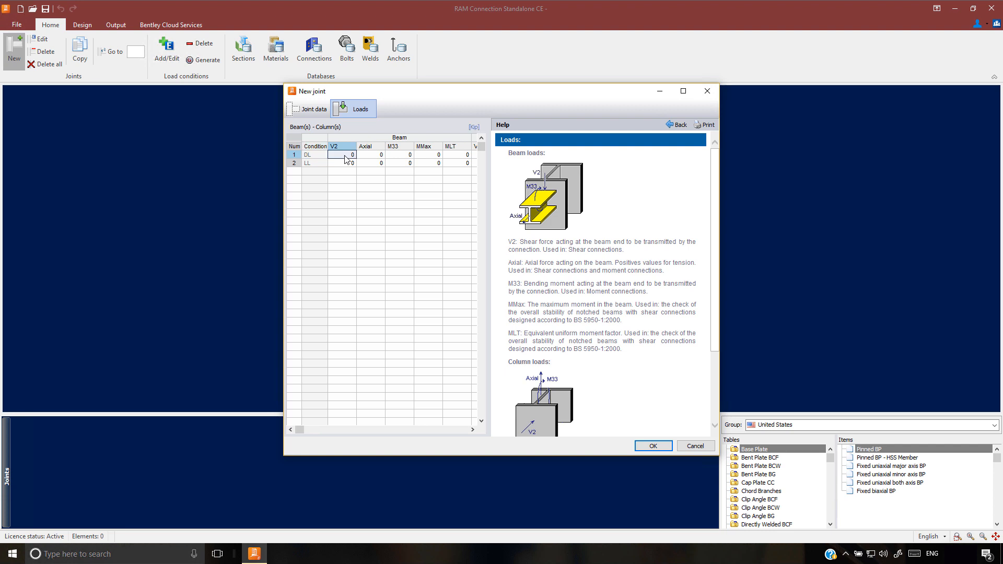
{"action": "type", "text": "12"}
{"action": "left_click", "coordinate": [342, 164]}
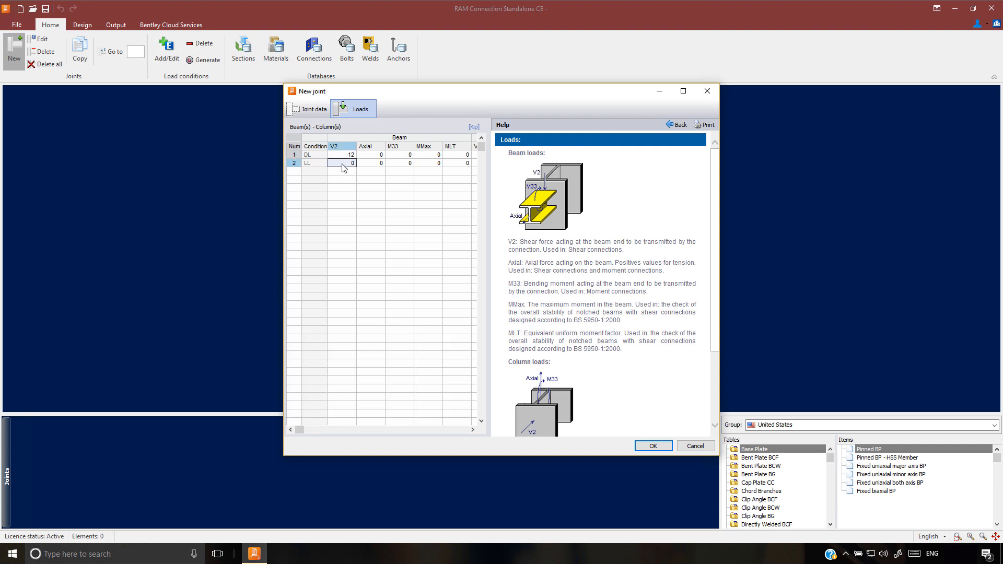
{"action": "type", "text": "7.5"}
{"action": "left_click", "coordinate": [360, 163]}
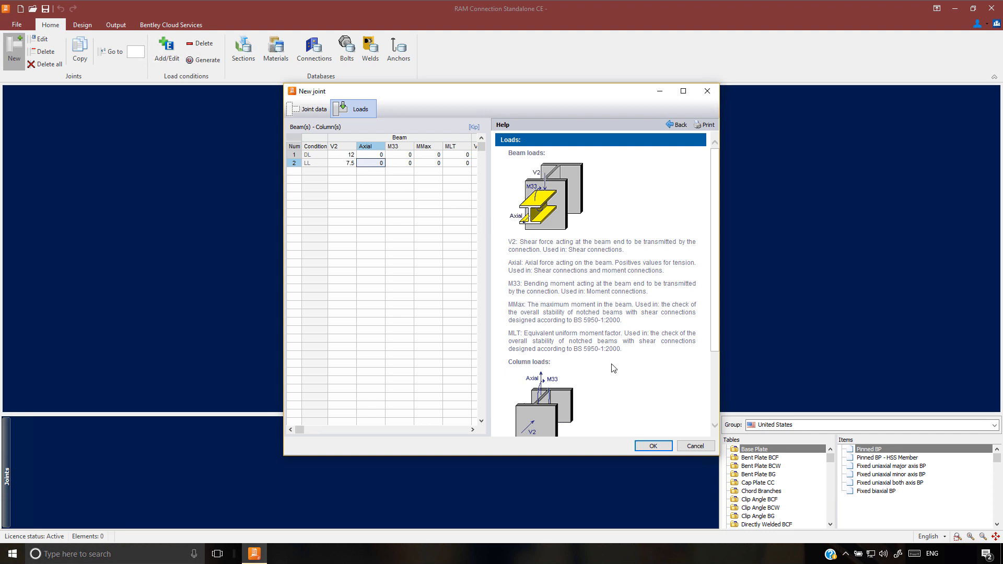
{"action": "left_click", "coordinate": [652, 445]}
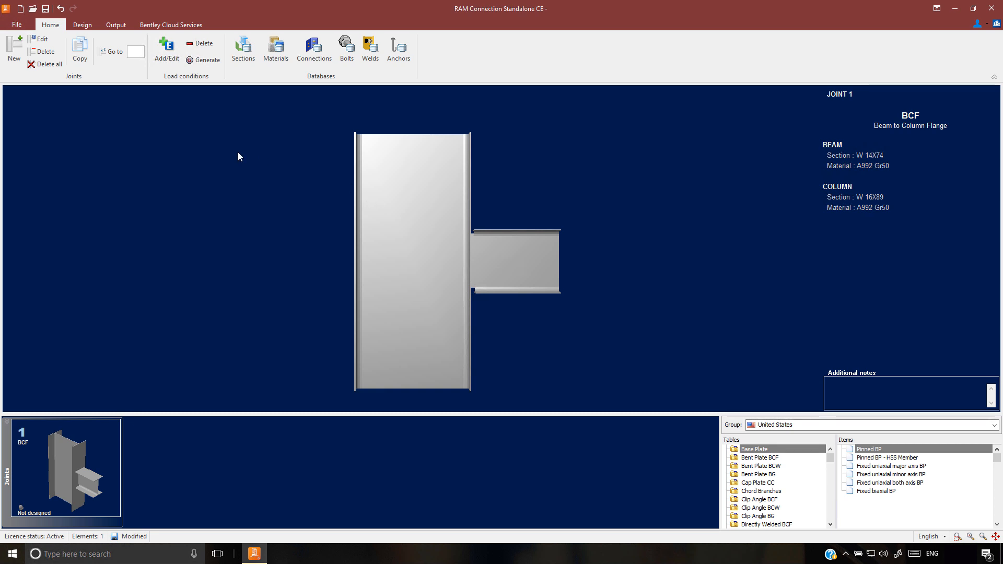
- Customize the connection design to use the AISC-16 LRFD design code
{"action": "left_click", "coordinate": [92, 29]}
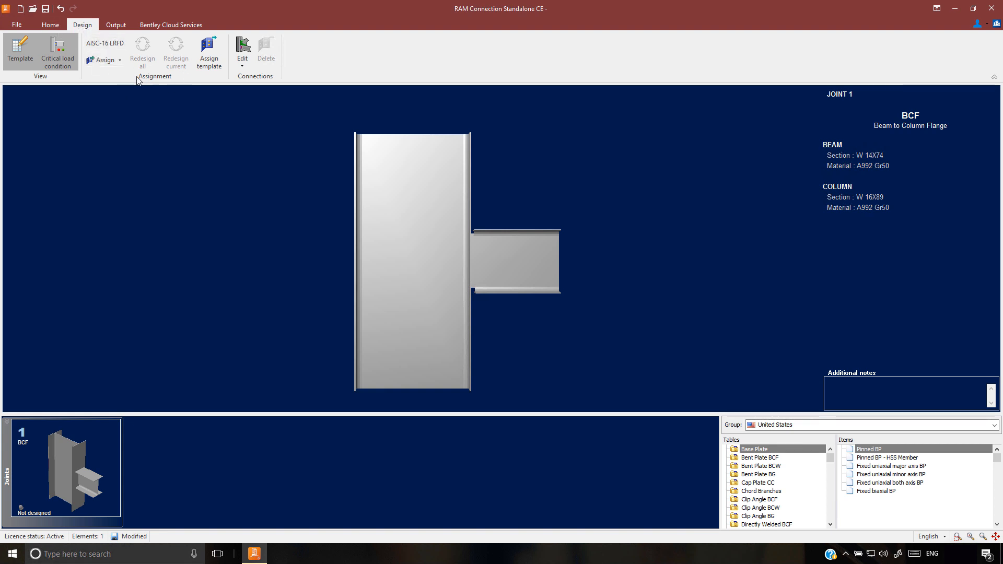
{"action": "left_click", "coordinate": [115, 46]}
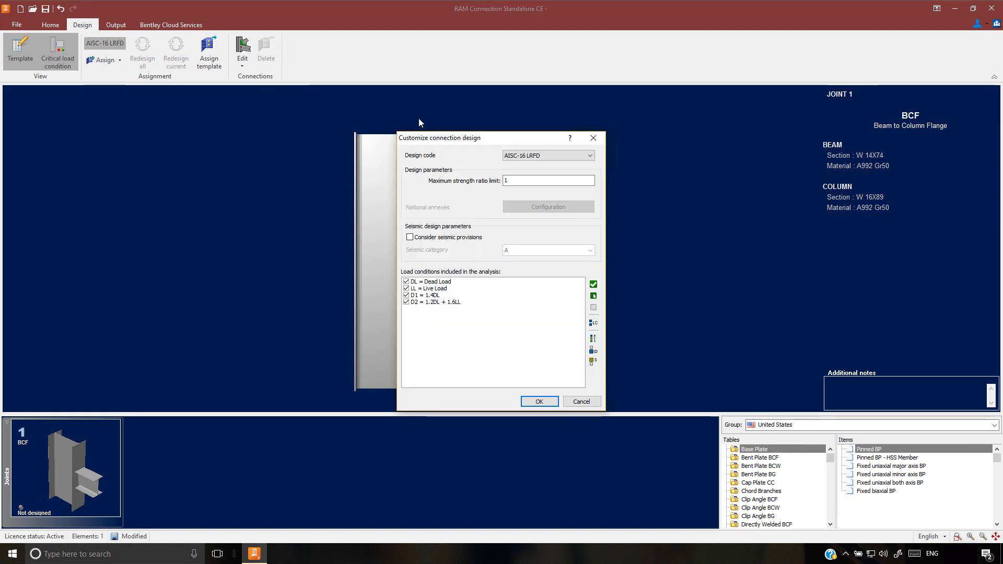
{"action": "left_click_drag", "start_coordinate": [468, 141], "coordinate": [420, 114]}
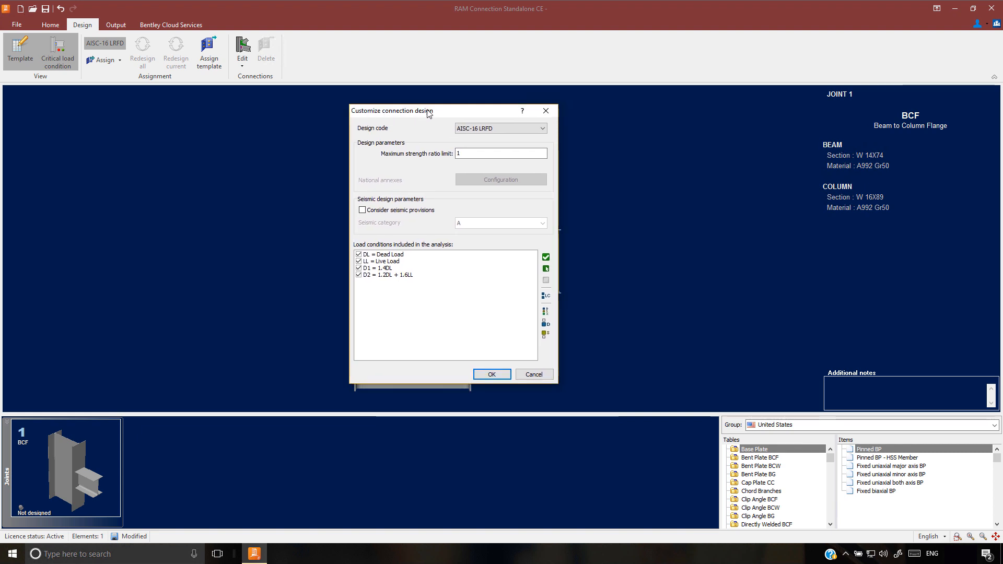
{"action": "left_click", "coordinate": [543, 128]}
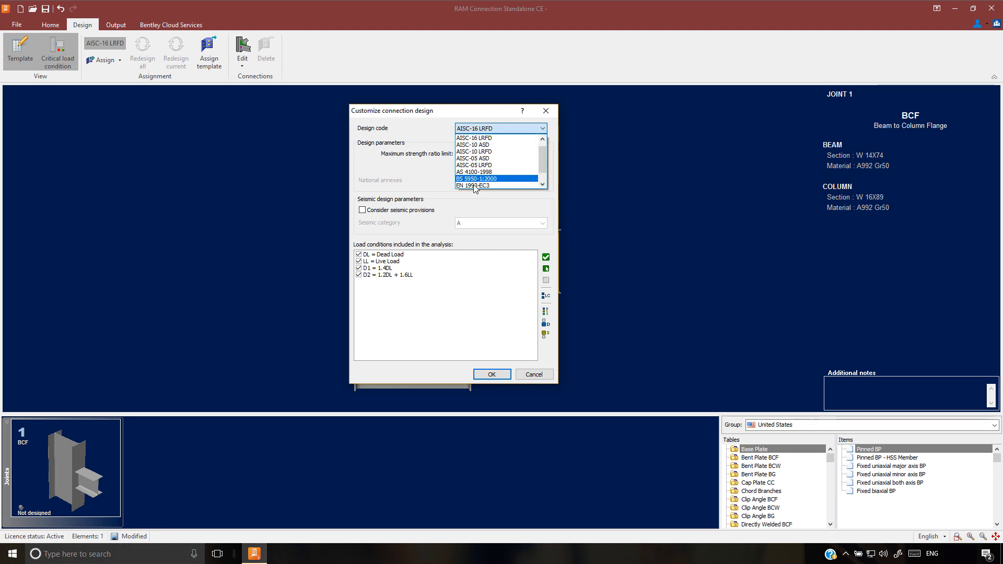
{"action": "left_click_drag", "start_coordinate": [545, 151], "coordinate": [544, 165]}
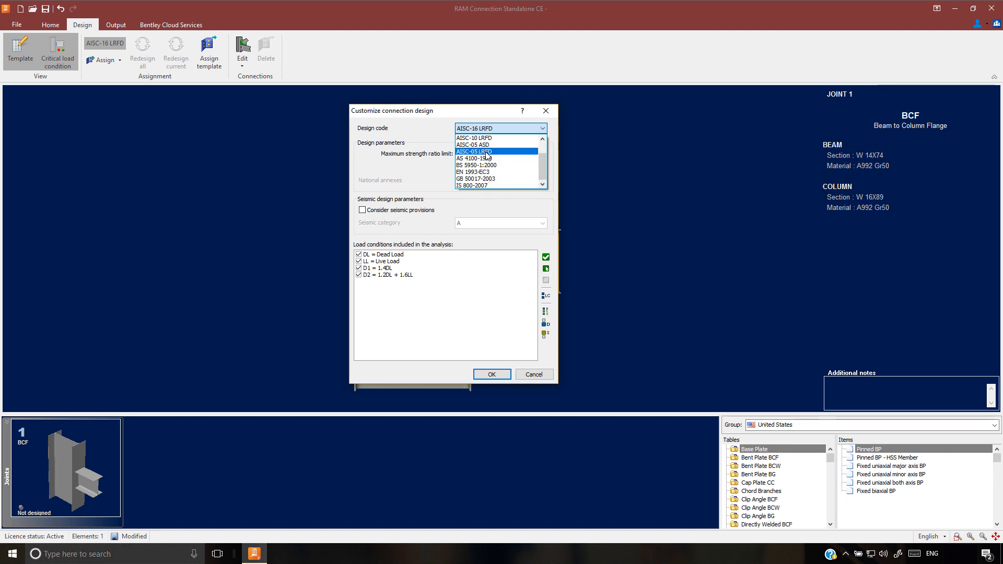
{"action": "left_click_drag", "start_coordinate": [543, 164], "coordinate": [544, 149]}
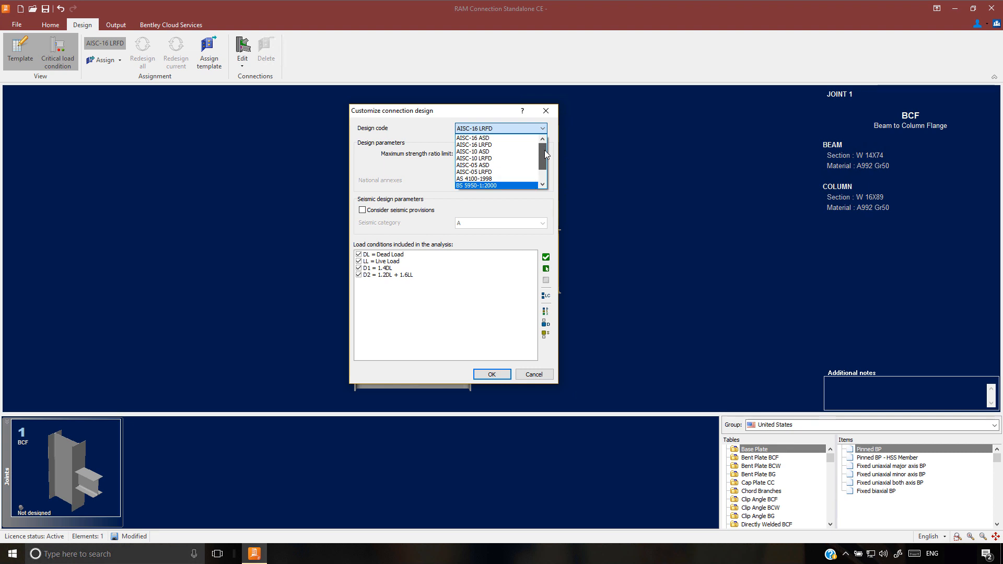
{"action": "left_click", "coordinate": [485, 145]}
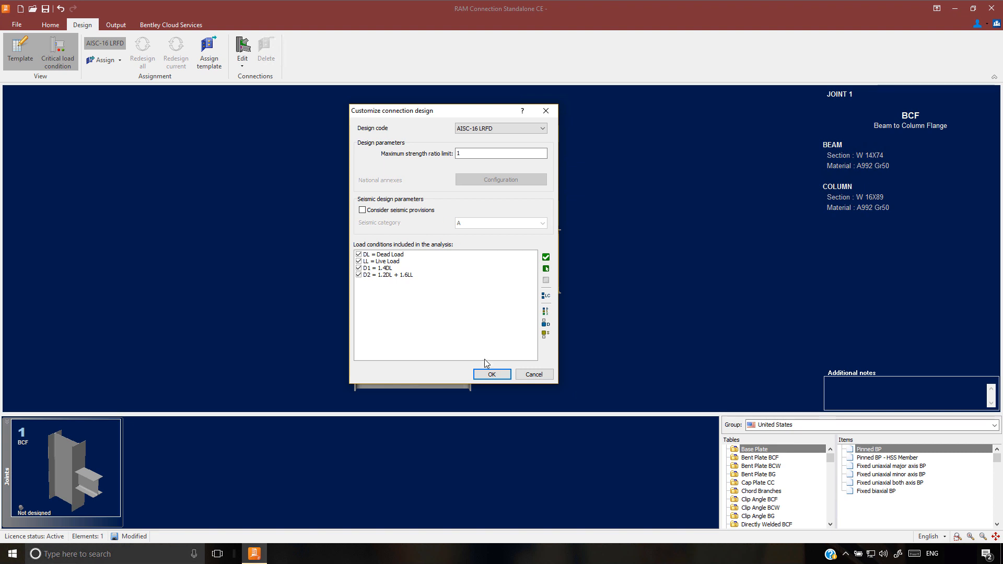
{"action": "left_click", "coordinate": [491, 375]}
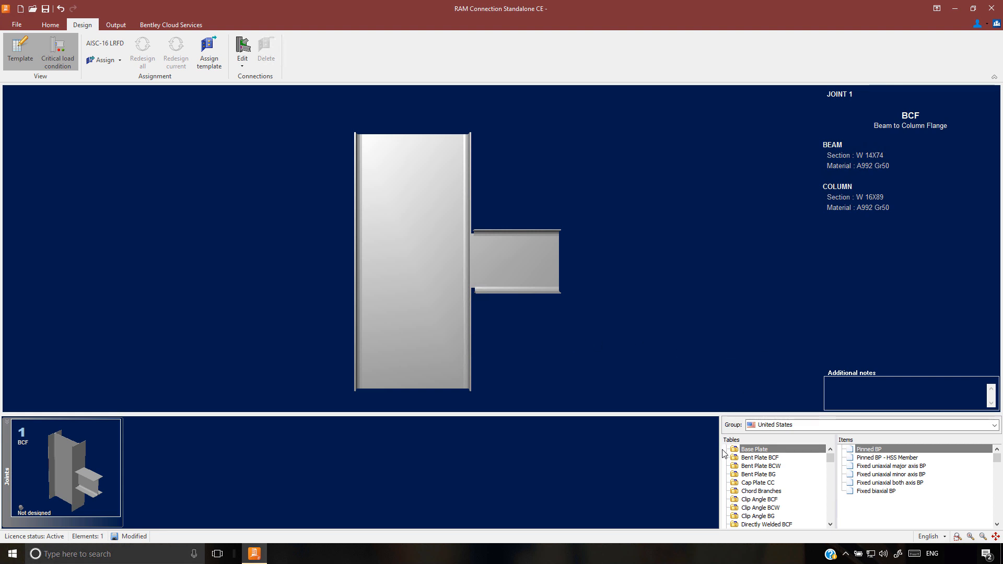
- Assign the template SP_BCF_1/2PL_2B1 from the United States Single Plate BCF table to joint 1
{"action": "left_click_drag", "start_coordinate": [722, 447], "coordinate": [704, 447]}
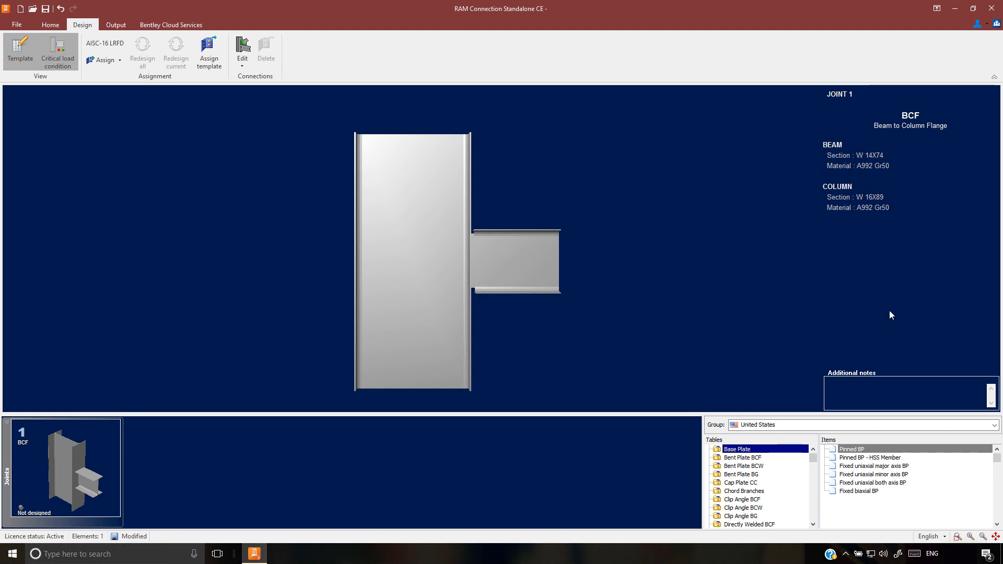
{"action": "left_click", "coordinate": [814, 480]}
{"action": "left_click_drag", "start_coordinate": [813, 477], "coordinate": [801, 496]}
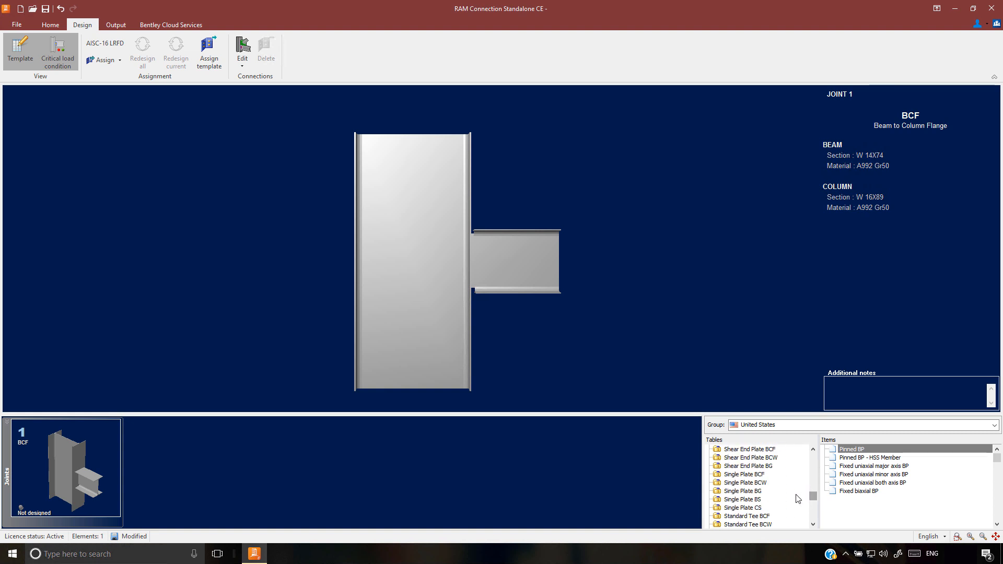
{"action": "left_click", "coordinate": [750, 476]}
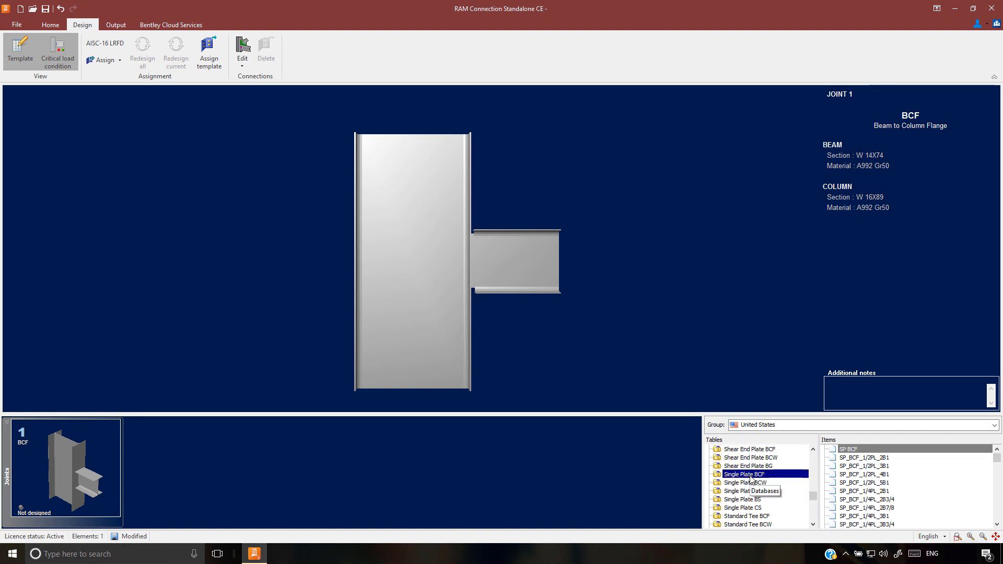
{"action": "left_click", "coordinate": [860, 459]}
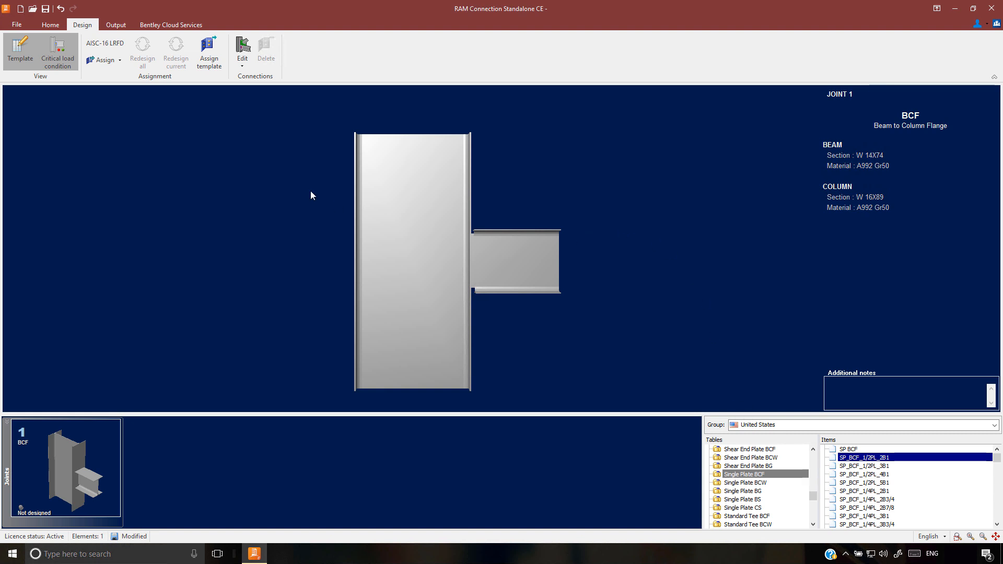
{"action": "left_click", "coordinate": [209, 56]}
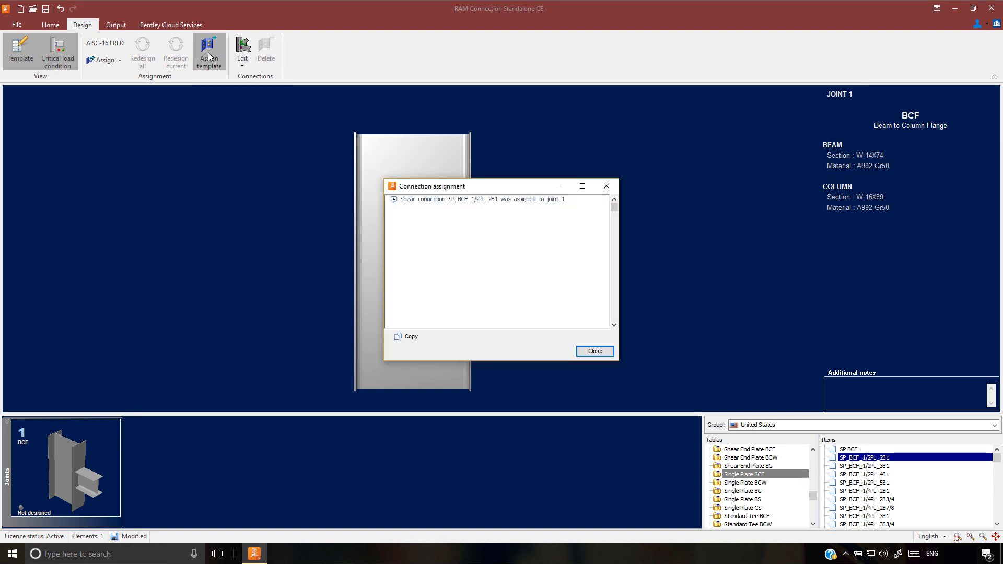
{"action": "left_click", "coordinate": [595, 351]}
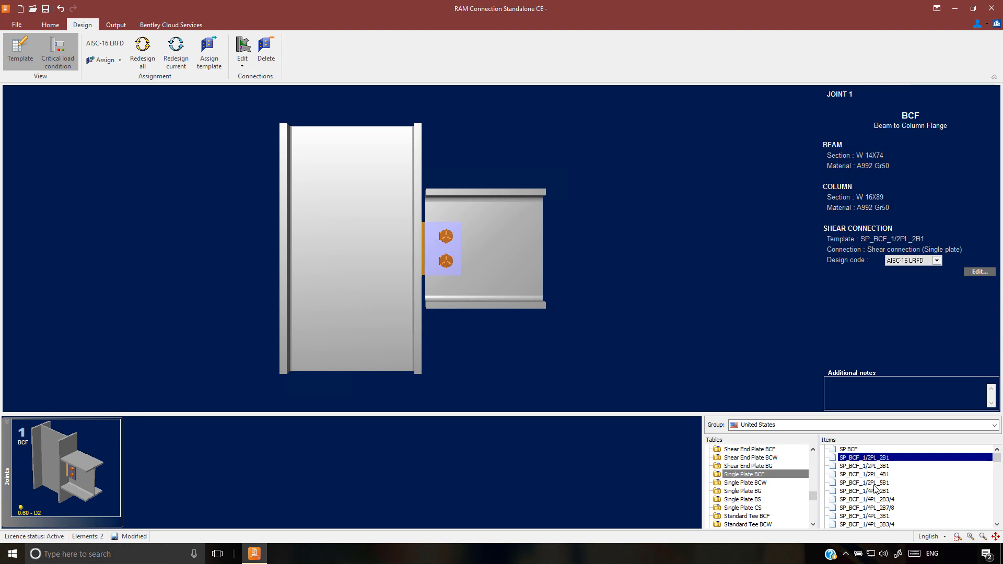
- Replace joint 1's shear connection with the Single Plate BCF template SP_BCF_1/4PL_3B3/4
{"action": "scroll", "coordinate": [875, 488], "scroll_direction": "down", "scroll_amount": 1}
{"action": "scroll", "coordinate": [875, 488], "scroll_direction": "down", "scroll_amount": 1}
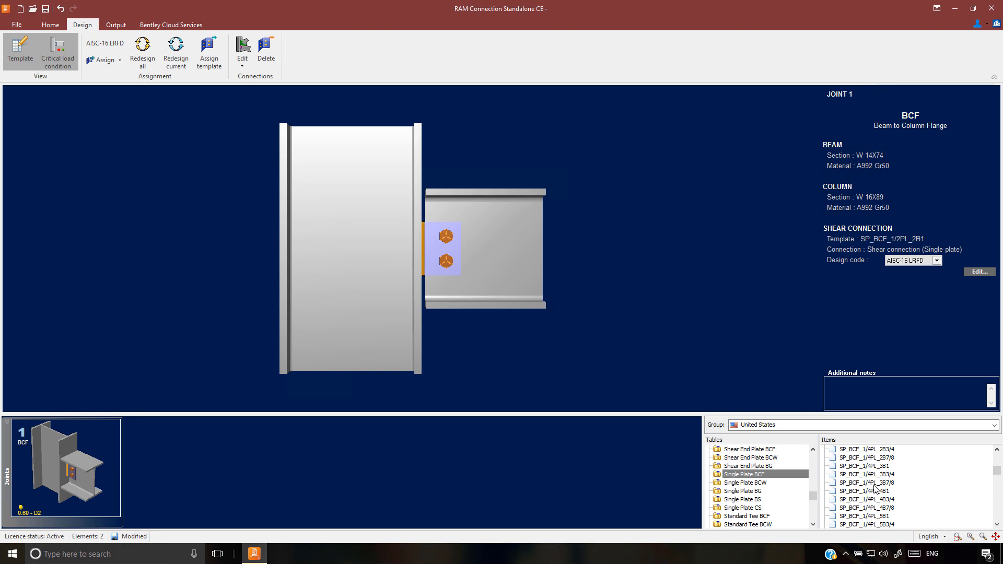
{"action": "left_click", "coordinate": [867, 475]}
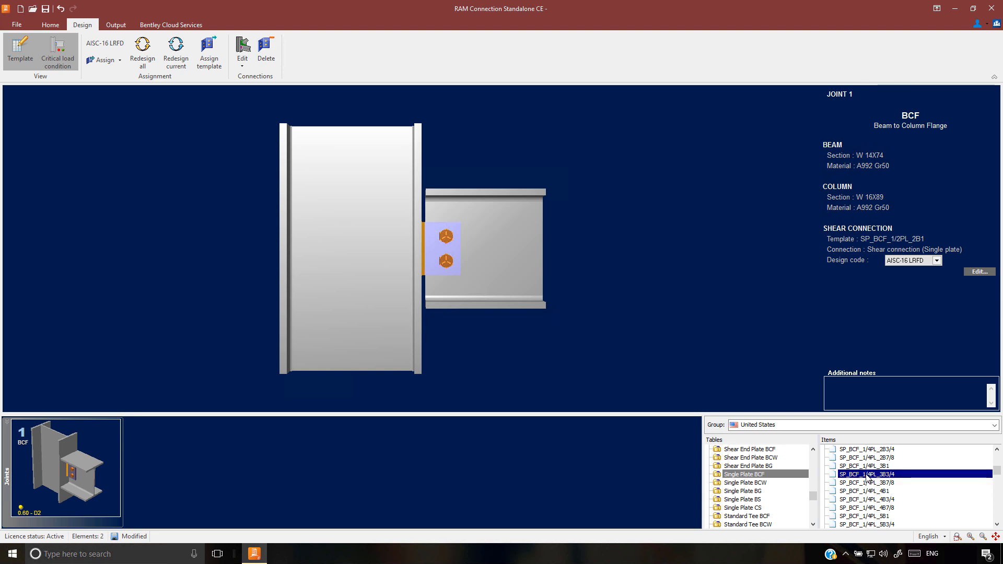
{"action": "double_click", "coordinate": [867, 476]}
{"action": "left_click", "coordinate": [599, 351]}
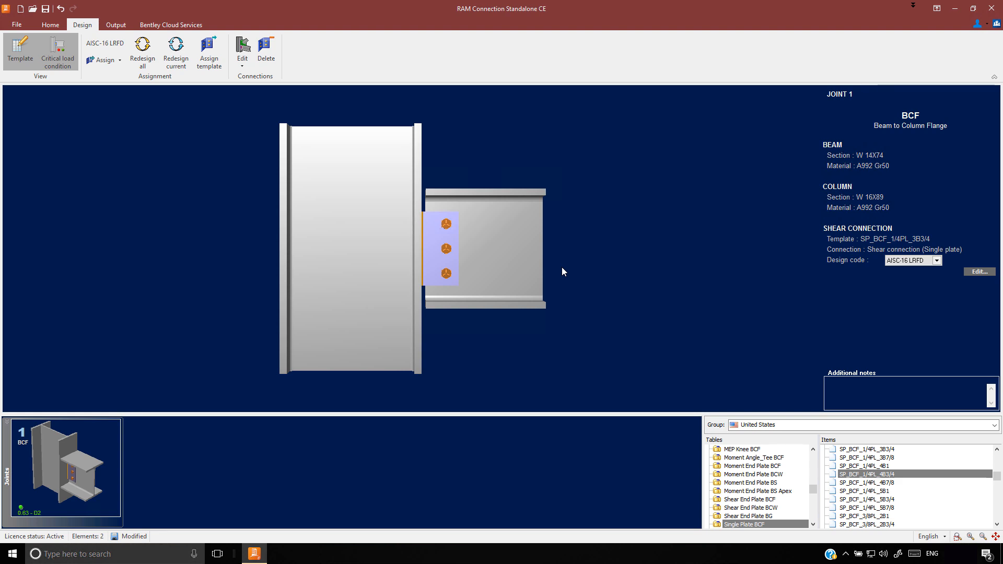
- Copy joint 1 to create a second beam-to-column-flange joint
{"action": "left_click", "coordinate": [50, 25]}
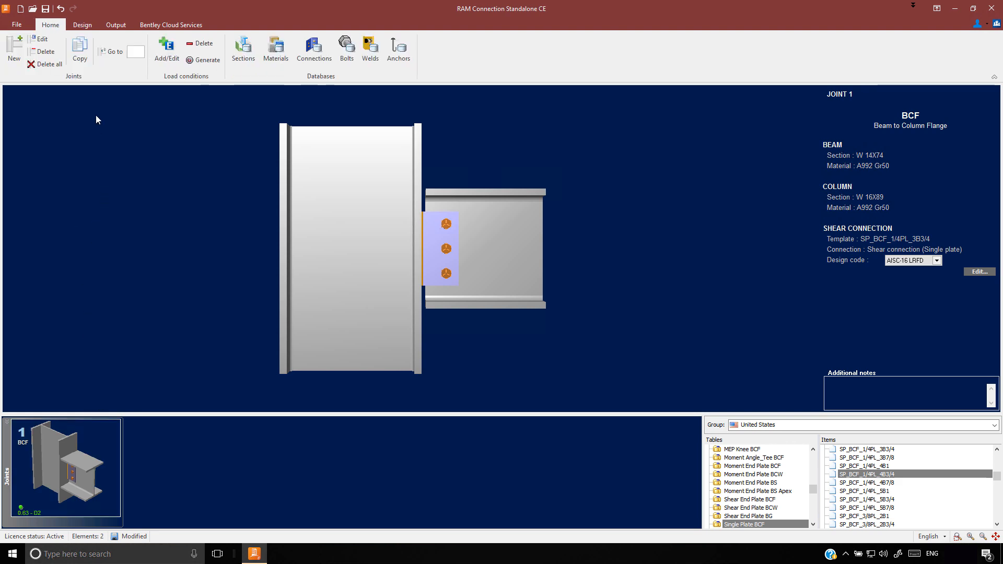
{"action": "left_click", "coordinate": [79, 50]}
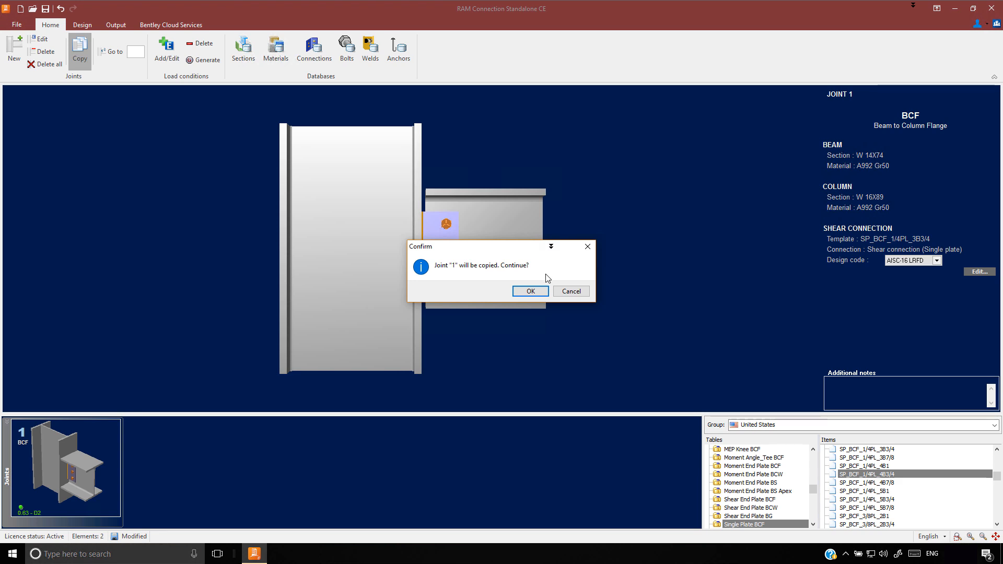
{"action": "left_click", "coordinate": [530, 292]}
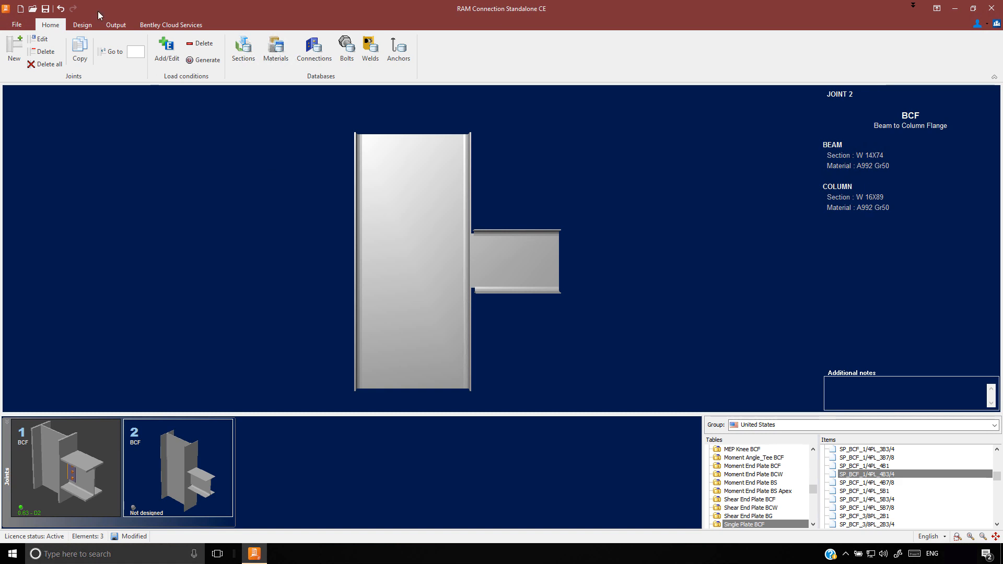
- Assign the Basic SP single-plate shear connection to joint 2
{"action": "left_click", "coordinate": [83, 26]}
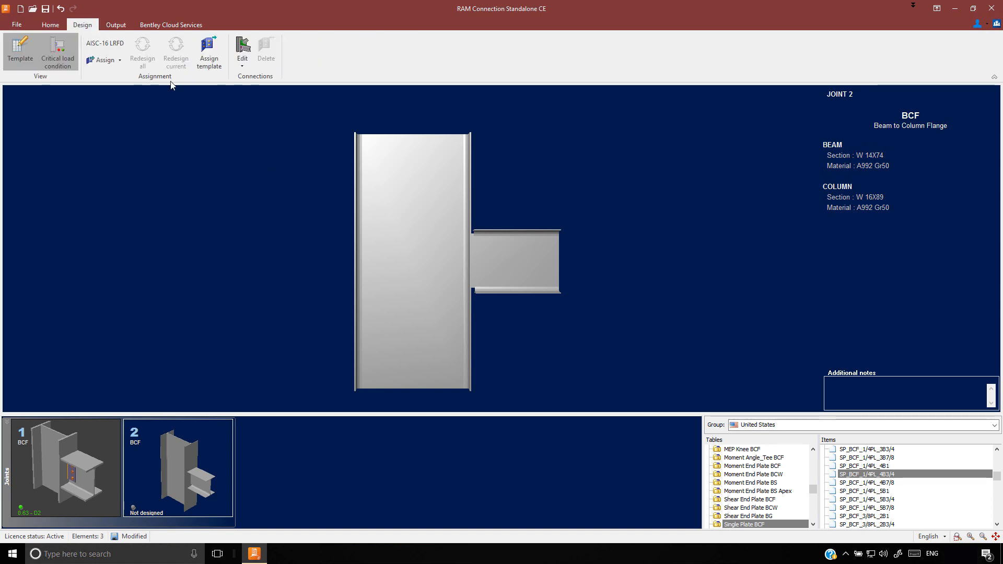
{"action": "left_click", "coordinate": [116, 61]}
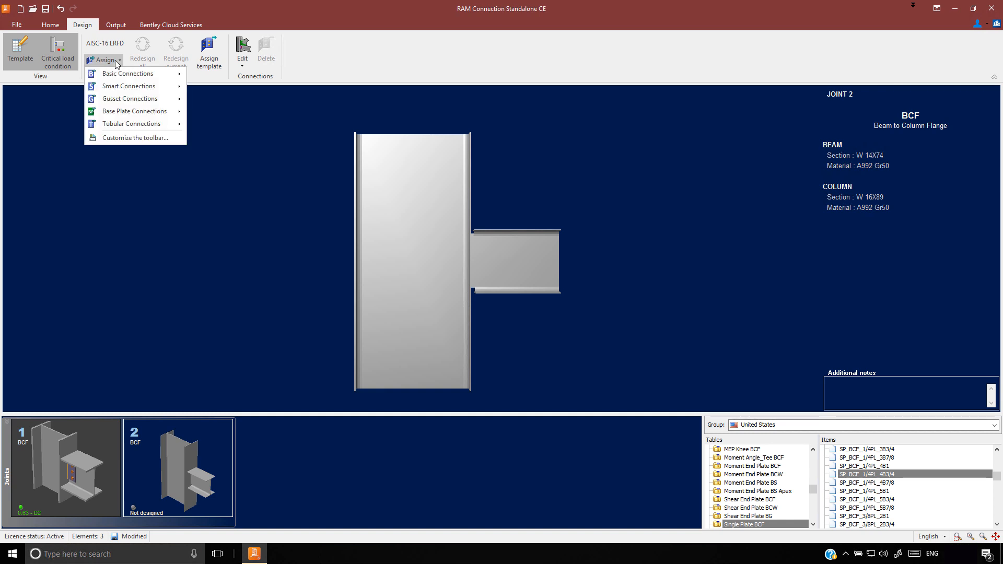
{"action": "mouse_move", "coordinate": [120, 78]}
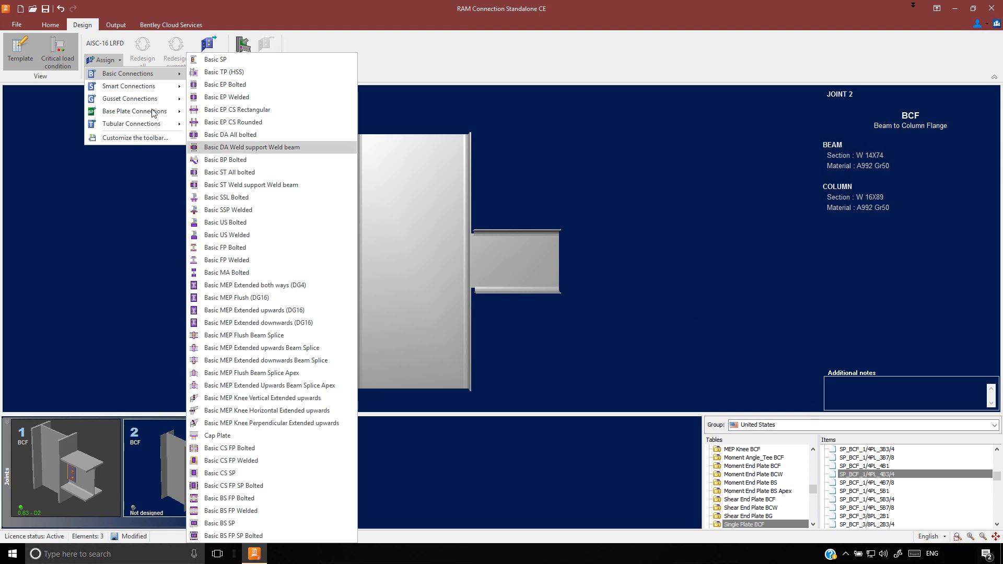
{"action": "left_click", "coordinate": [208, 61]}
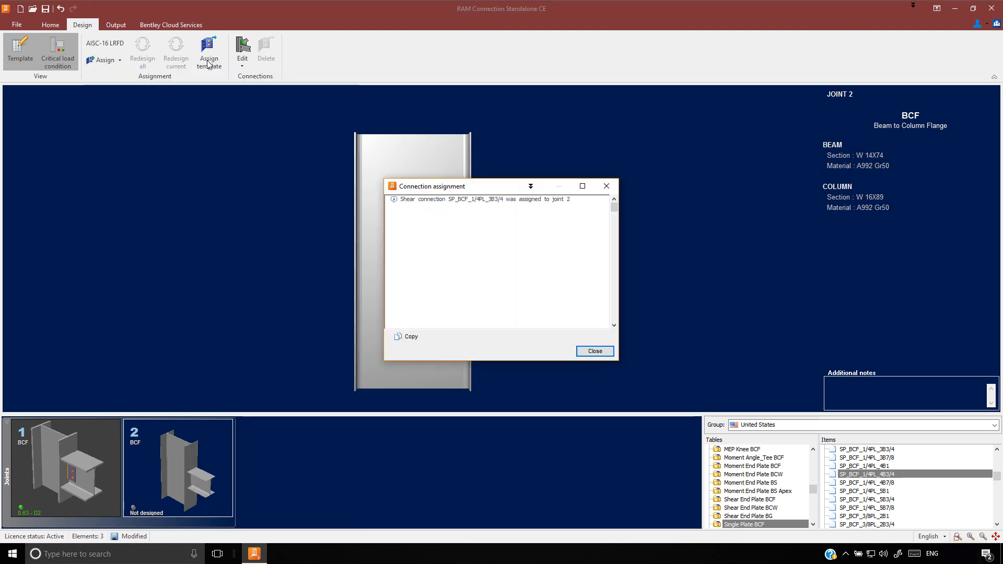
{"action": "left_click", "coordinate": [595, 352]}
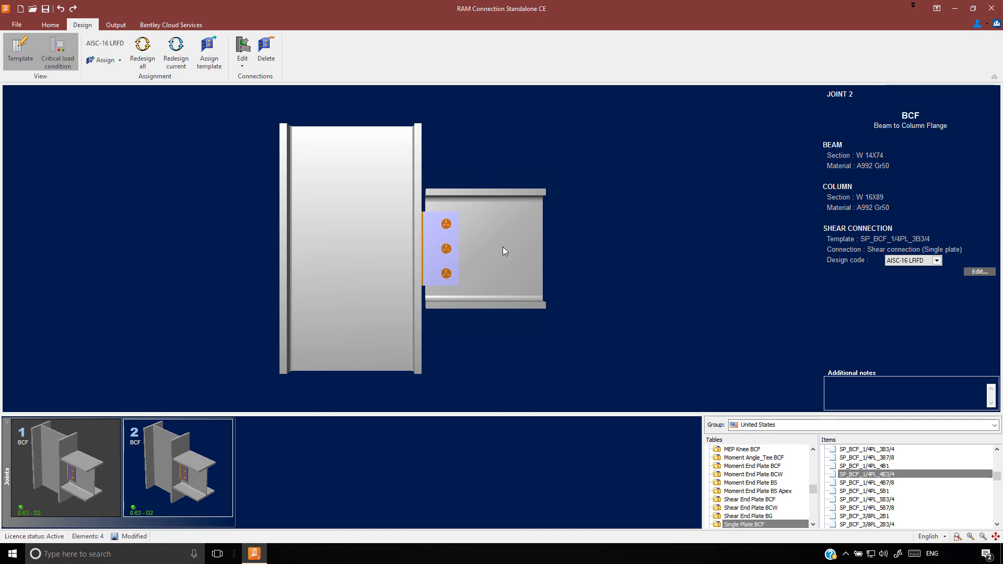
- Copy joint 2 to create a third beam-to-column-flange joint
{"action": "left_click", "coordinate": [52, 25]}
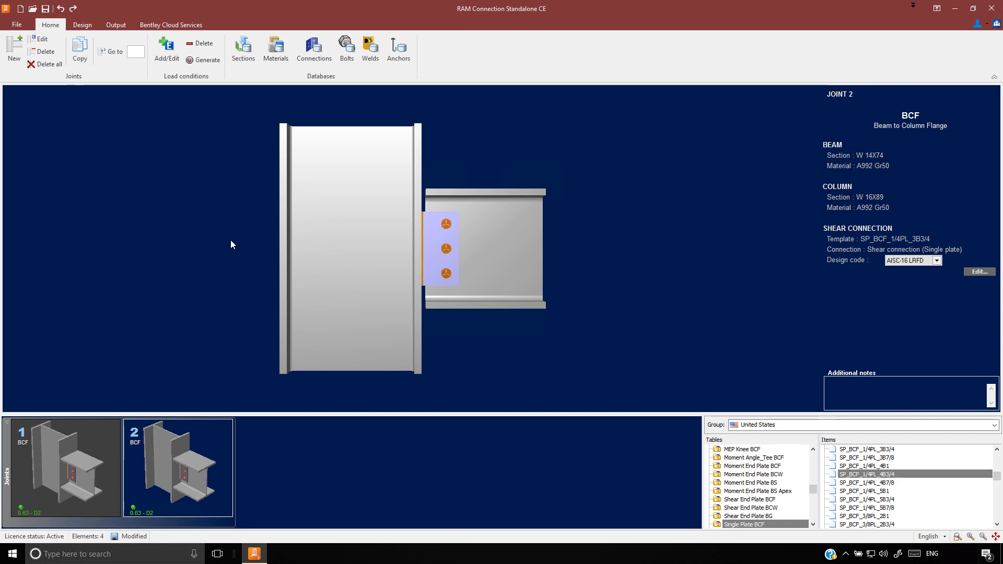
{"action": "left_click", "coordinate": [81, 49]}
{"action": "left_click", "coordinate": [537, 292]}
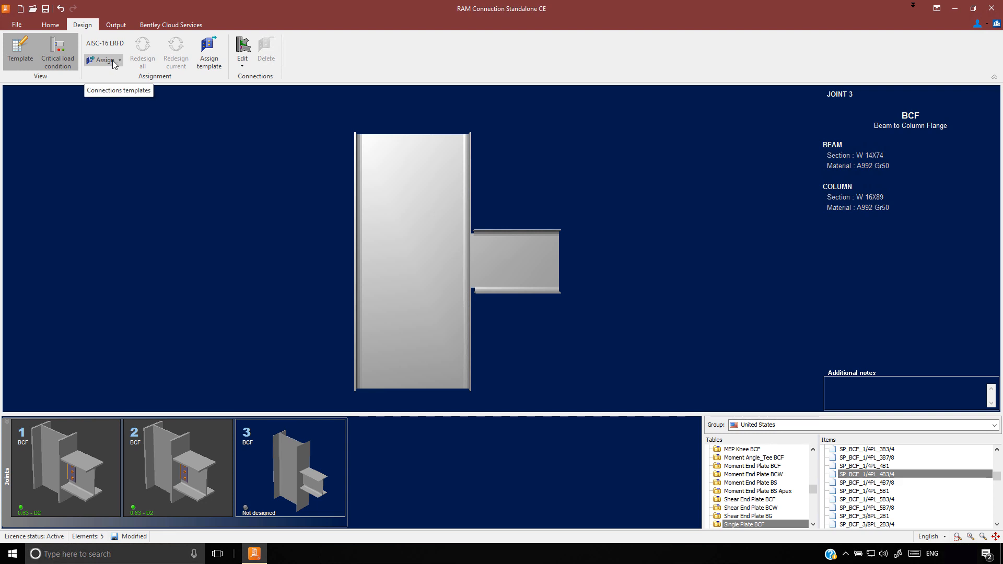
- Assign the Smart SP single-plate shear connection to joint 3
{"action": "left_click", "coordinate": [114, 64]}
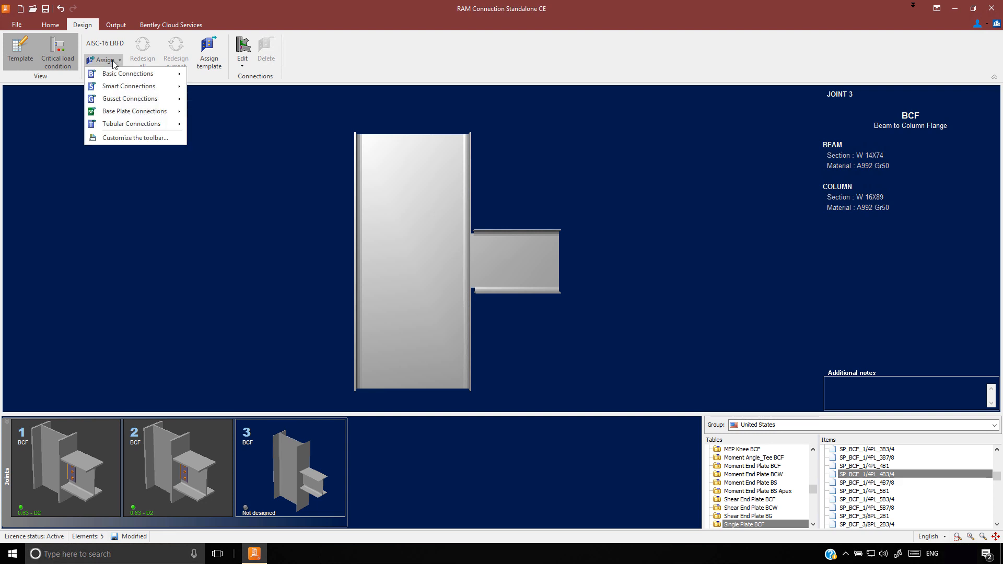
{"action": "mouse_move", "coordinate": [122, 91]}
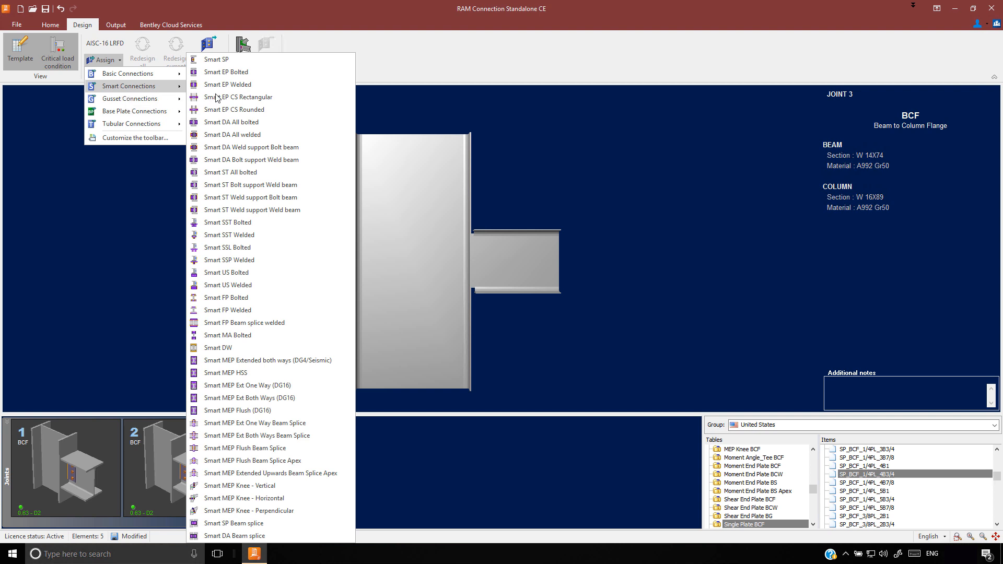
{"action": "left_click", "coordinate": [221, 60]}
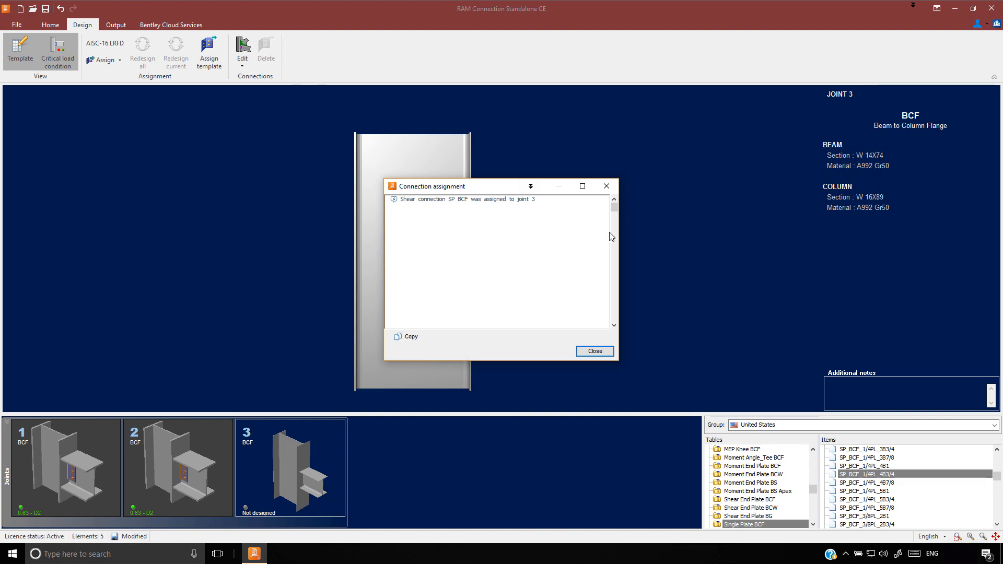
{"action": "left_click", "coordinate": [595, 351]}
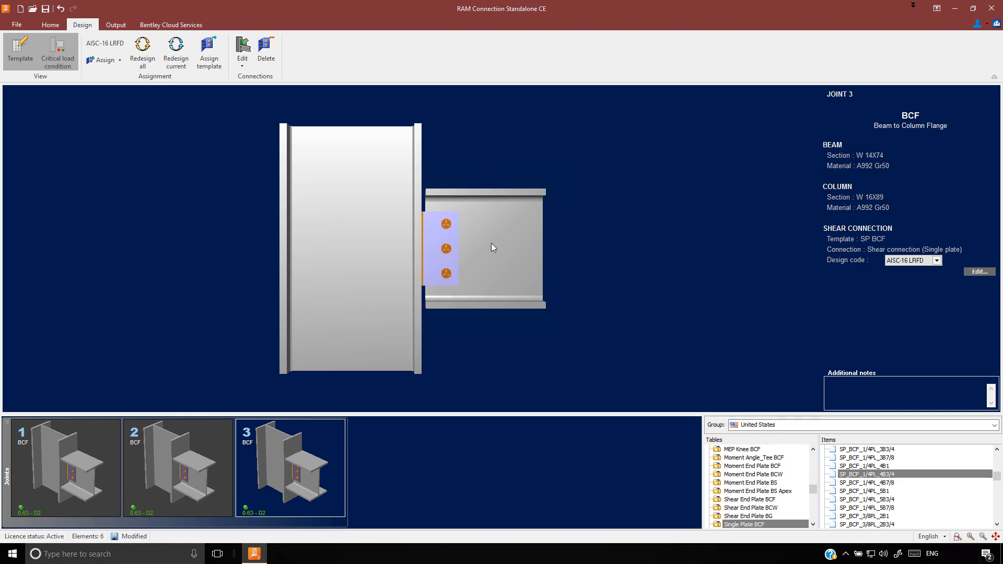
{"action": "left_click", "coordinate": [105, 60]}
{"action": "mouse_move", "coordinate": [127, 78]}
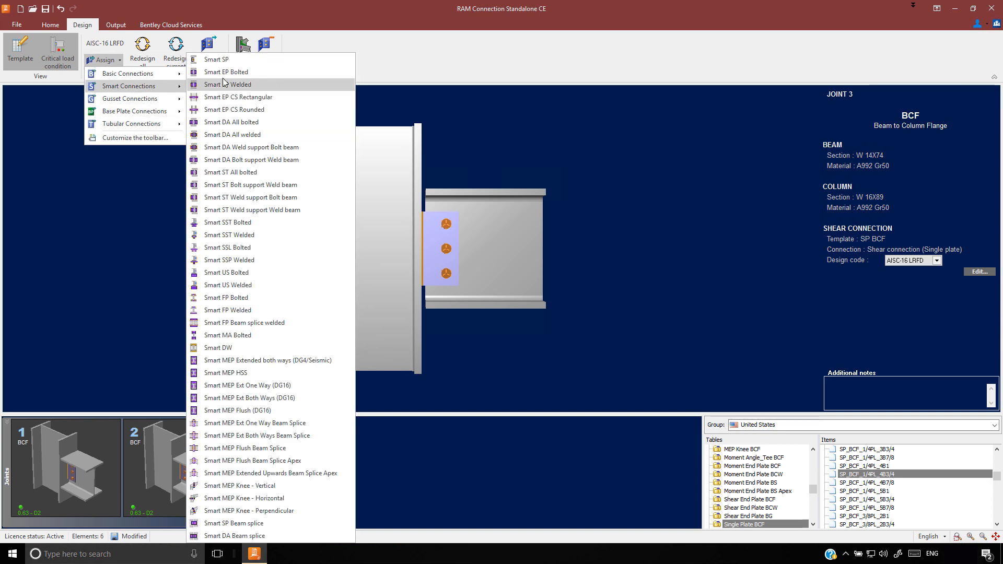
{"action": "left_click", "coordinate": [143, 204]}
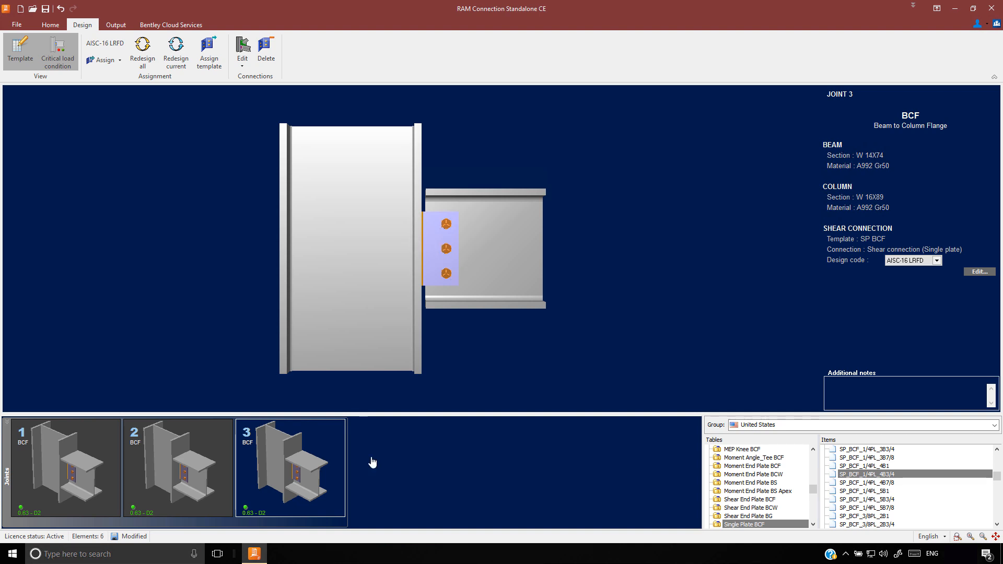
- Compare the shear connection template and bolt layout of joint 2 with those of joint 3
{"action": "left_click", "coordinate": [181, 463]}
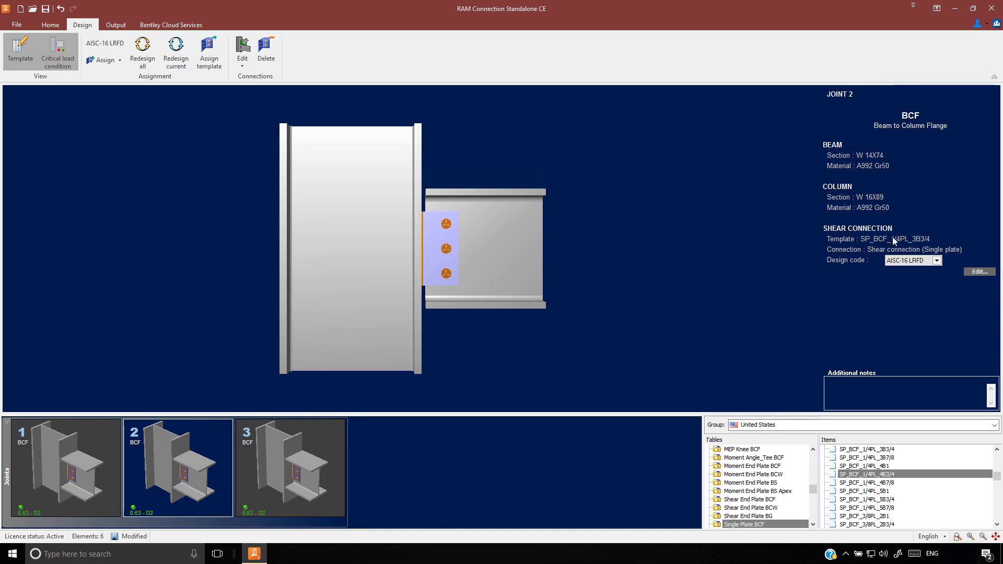
{"action": "left_click", "coordinate": [306, 427]}
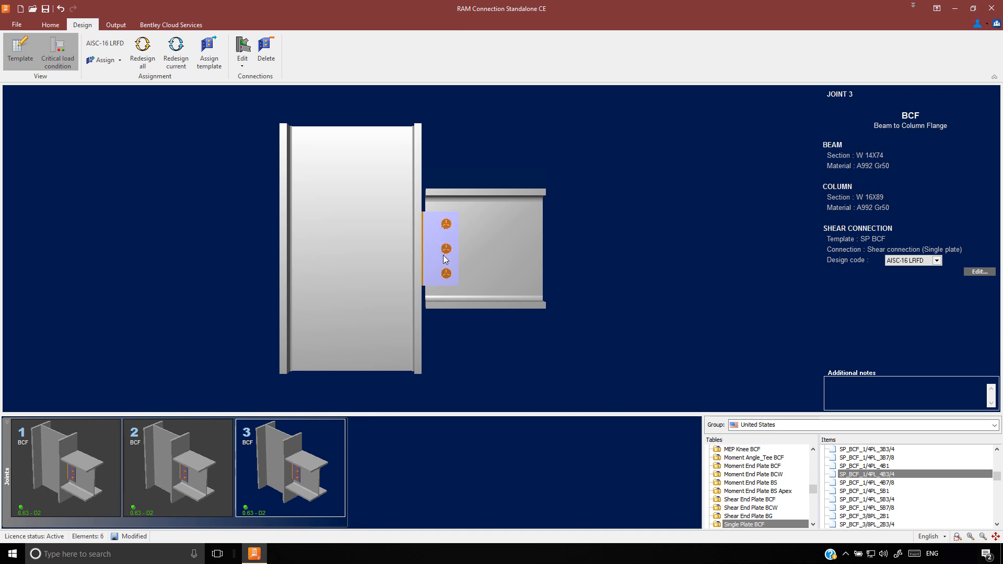
- Open joint 3's shear connection for editing and inspect its DXF detail views before returning to the 3D model
{"action": "left_click", "coordinate": [241, 54]}
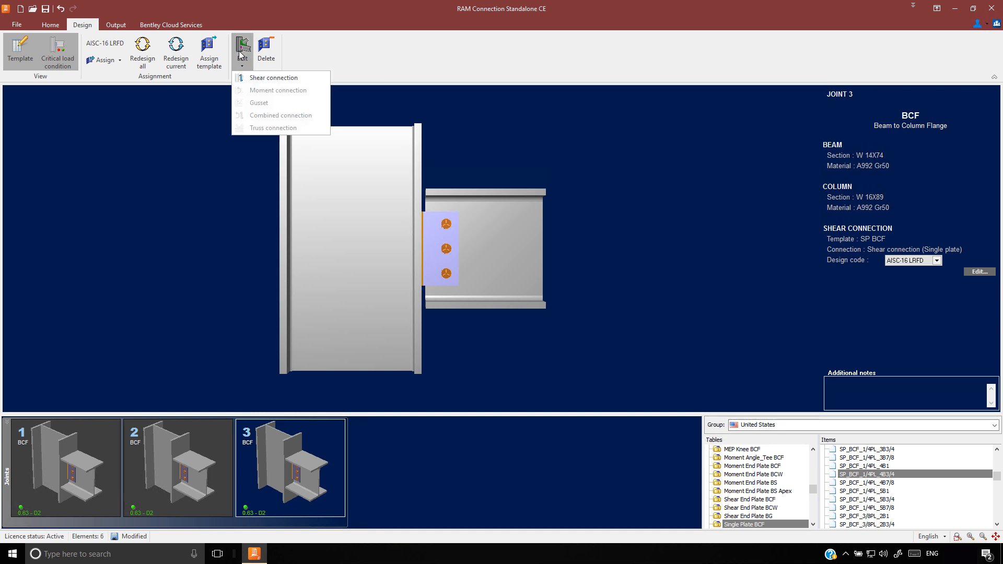
{"action": "left_click", "coordinate": [263, 78]}
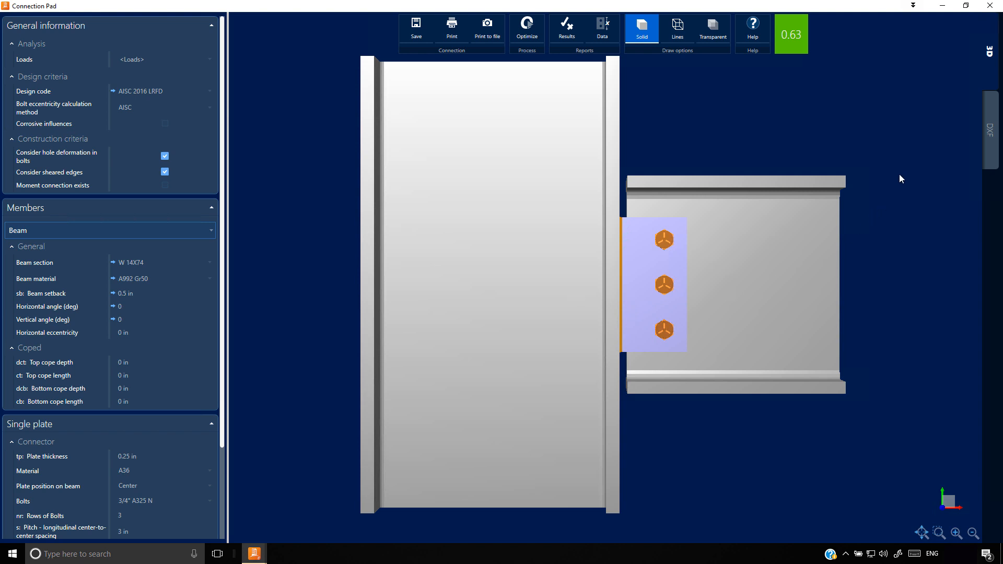
{"action": "left_click", "coordinate": [990, 130]}
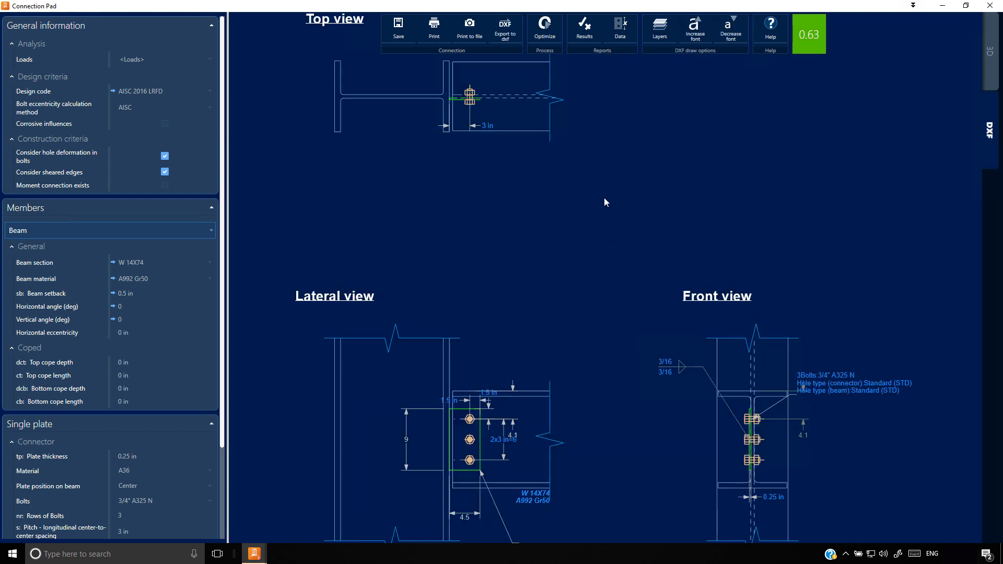
{"action": "scroll", "coordinate": [602, 258], "scroll_direction": "down", "scroll_amount": 2}
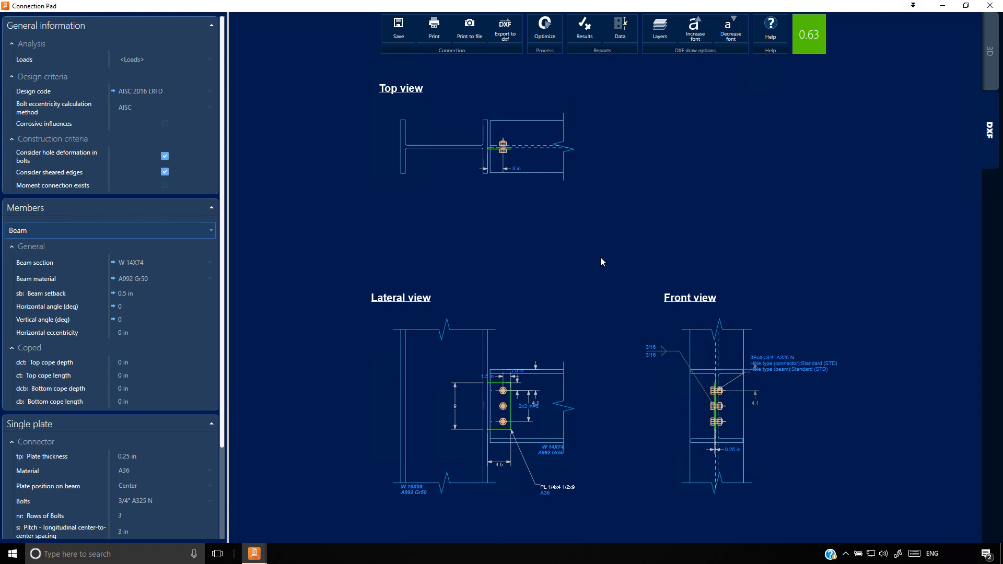
{"action": "left_click", "coordinate": [990, 51]}
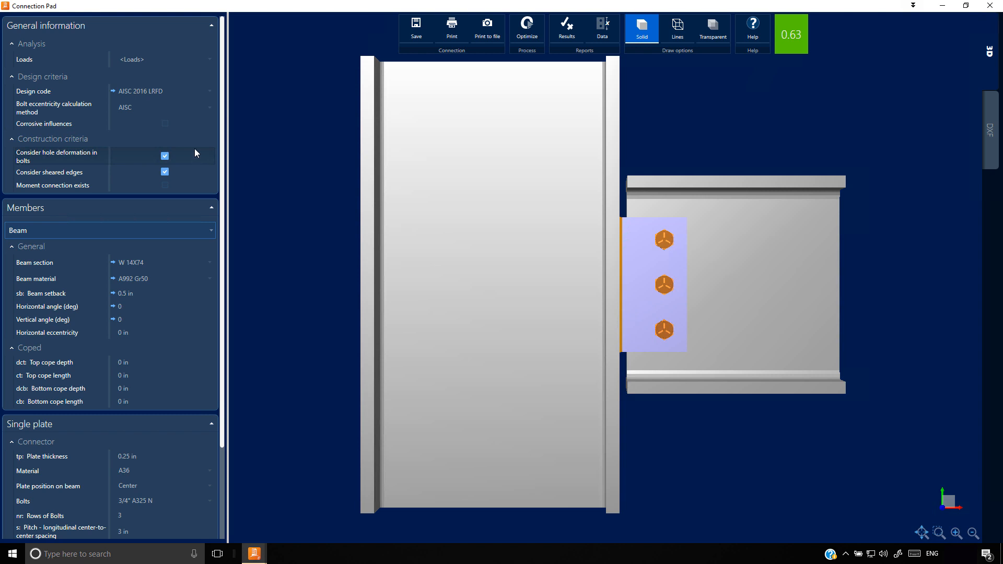
- Review the connection's general information, beam member and single plate properties, collapsing and expanding each group
{"action": "left_click", "coordinate": [211, 25]}
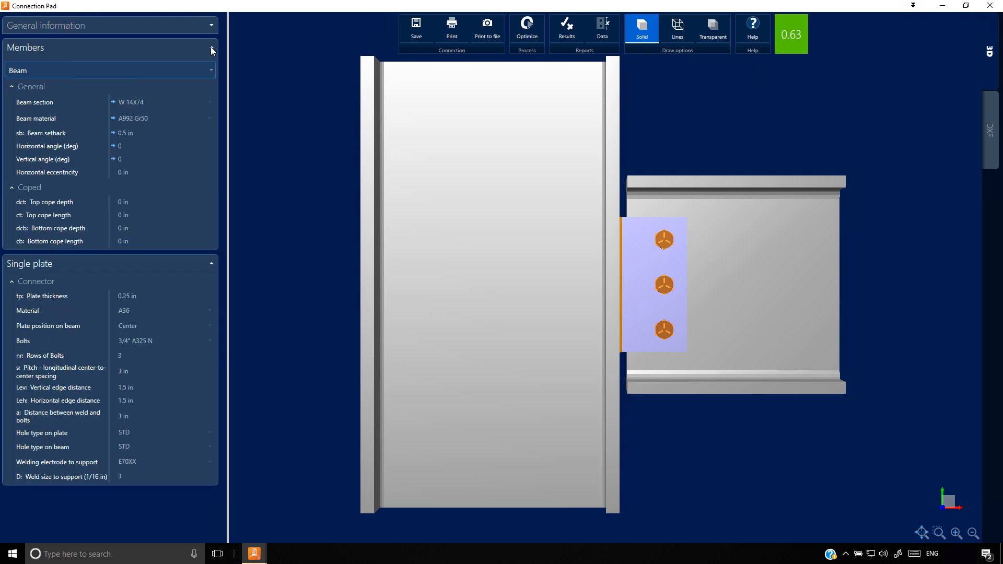
{"action": "left_click", "coordinate": [211, 47]}
{"action": "left_click", "coordinate": [211, 69]}
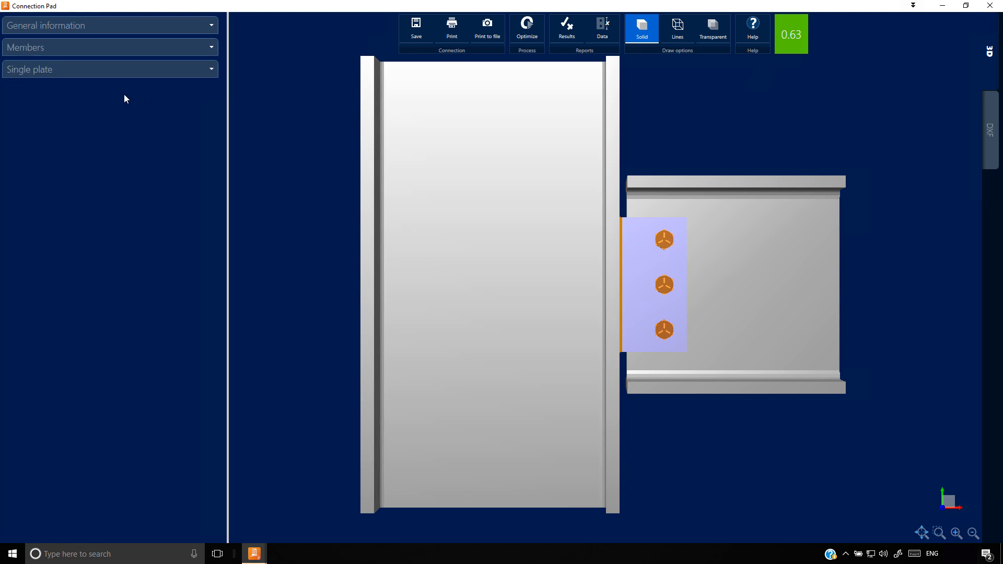
{"action": "left_click", "coordinate": [211, 25]}
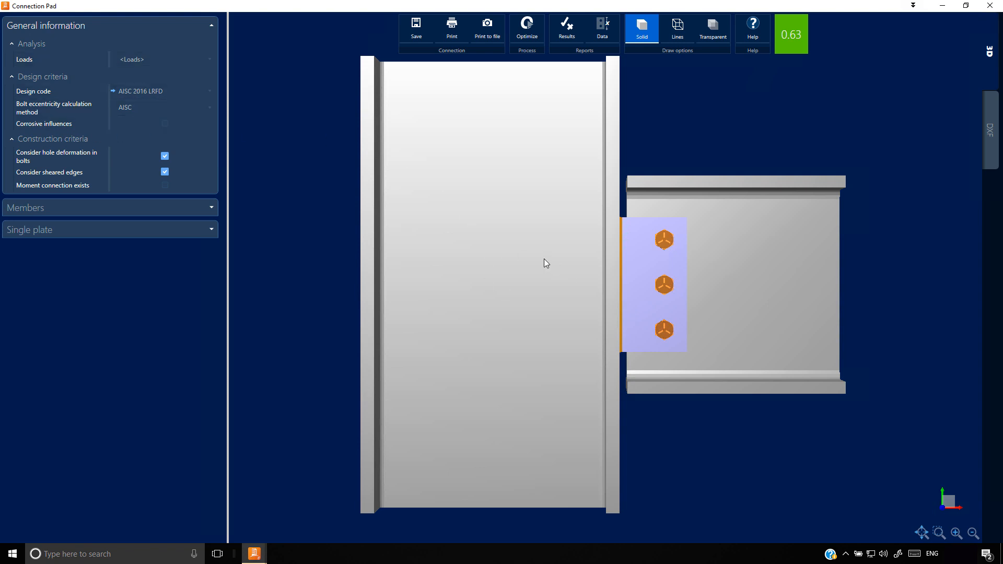
{"action": "left_click", "coordinate": [211, 208]}
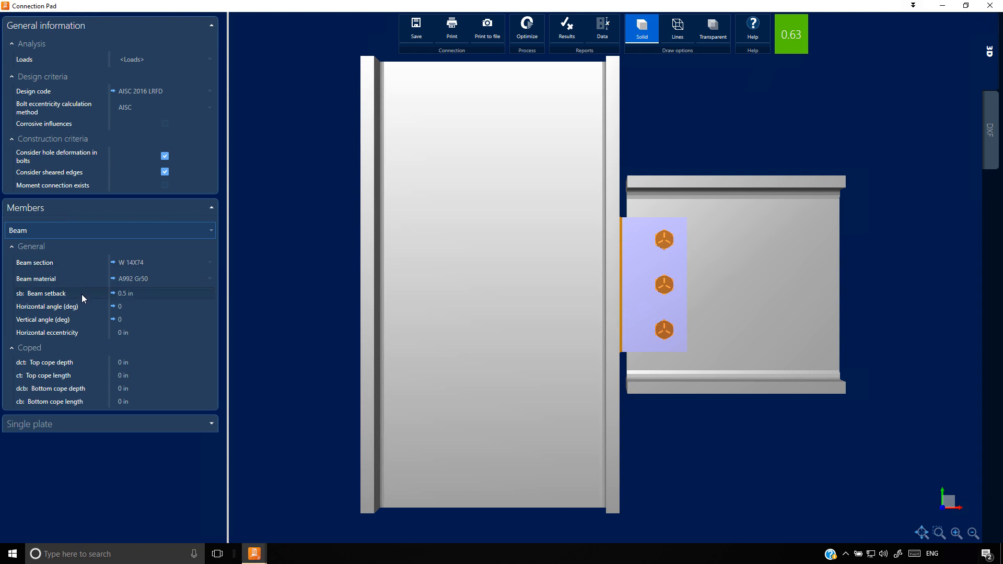
{"action": "left_click", "coordinate": [210, 424]}
{"action": "scroll", "coordinate": [137, 387], "scroll_direction": "down", "scroll_amount": 4}
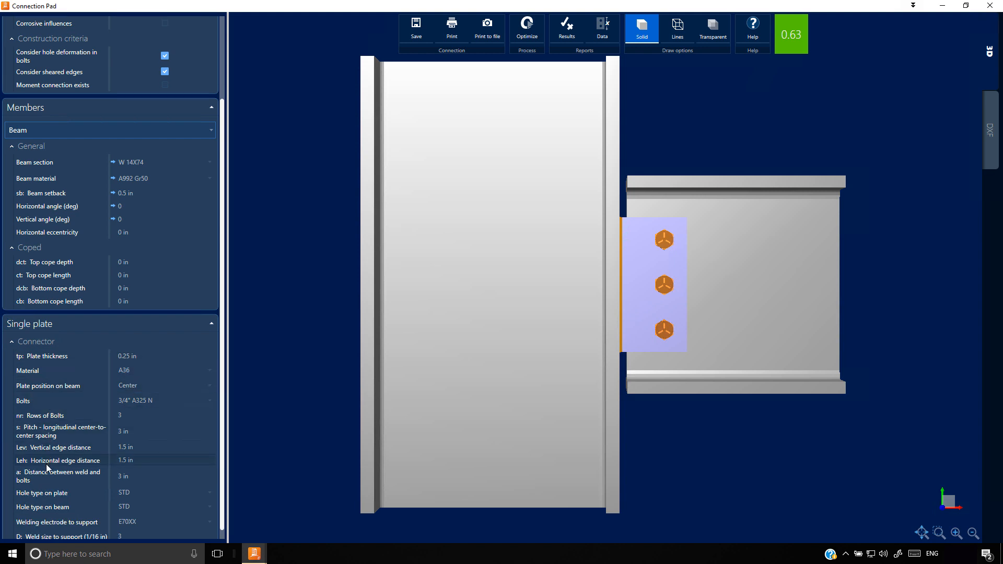
- Set the single plate's bolts to 1" A325 N from the AISC list
{"action": "left_click", "coordinate": [54, 400]}
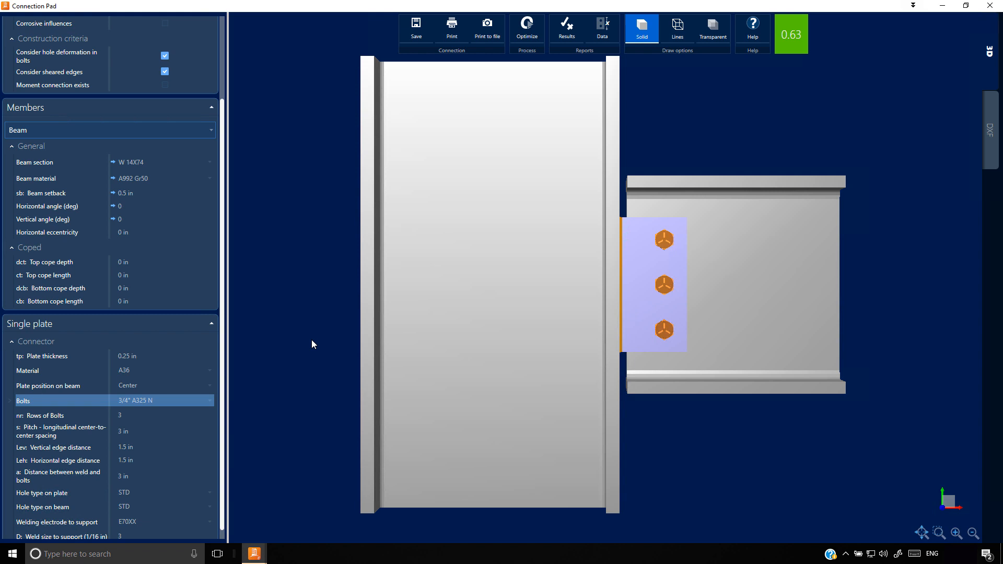
{"action": "left_click", "coordinate": [210, 400]}
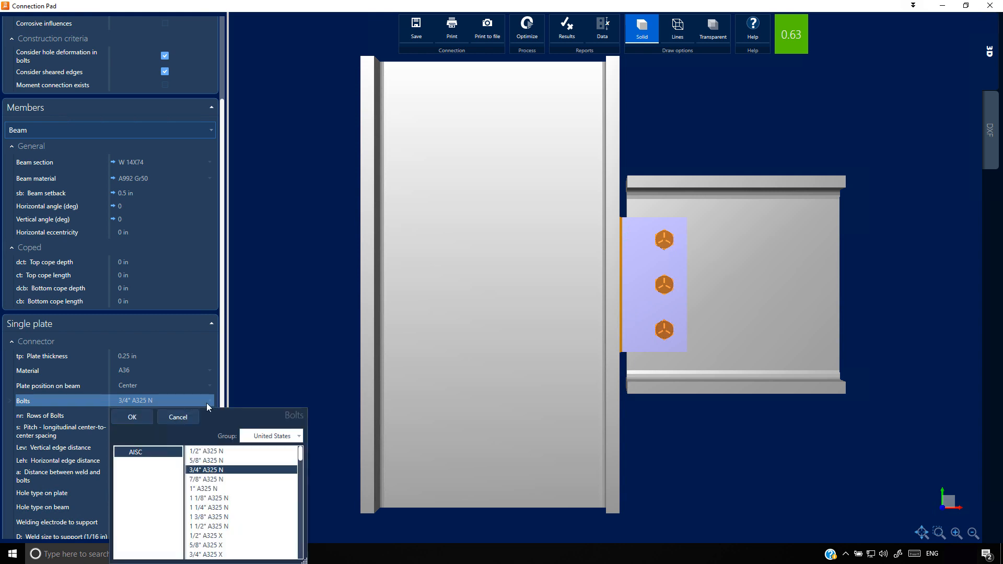
{"action": "left_click", "coordinate": [201, 490]}
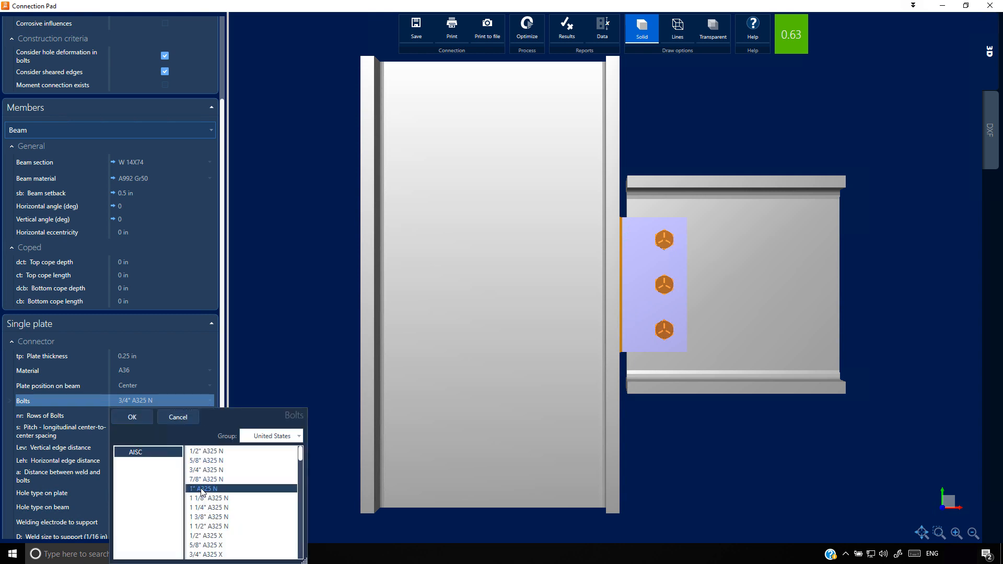
{"action": "left_click", "coordinate": [124, 417]}
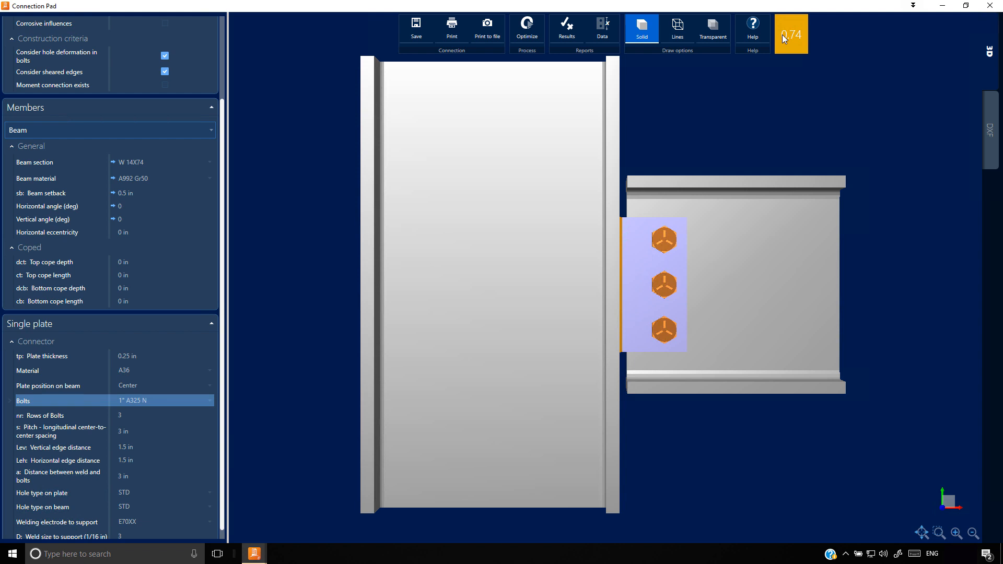
- Generate the connection results report and examine its demands, geometric considerations and design check
{"action": "left_click", "coordinate": [563, 30]}
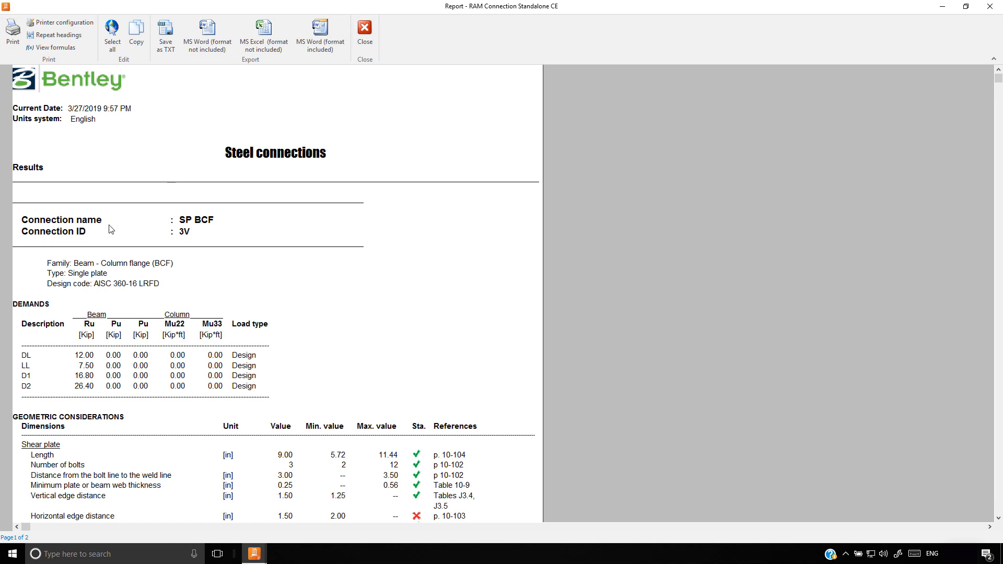
{"action": "left_click", "coordinate": [27, 306]}
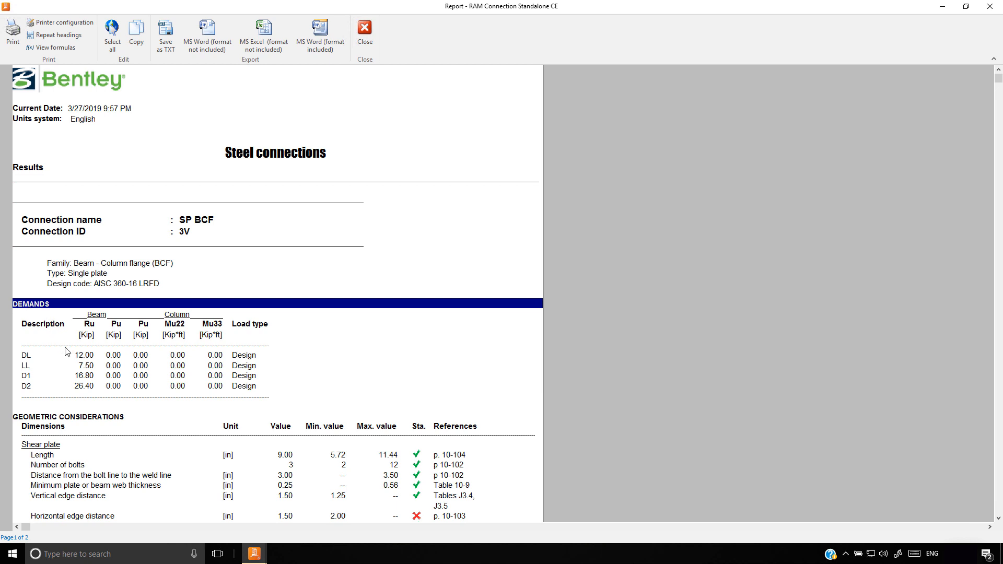
{"action": "scroll", "coordinate": [67, 360], "scroll_direction": "down", "scroll_amount": 4}
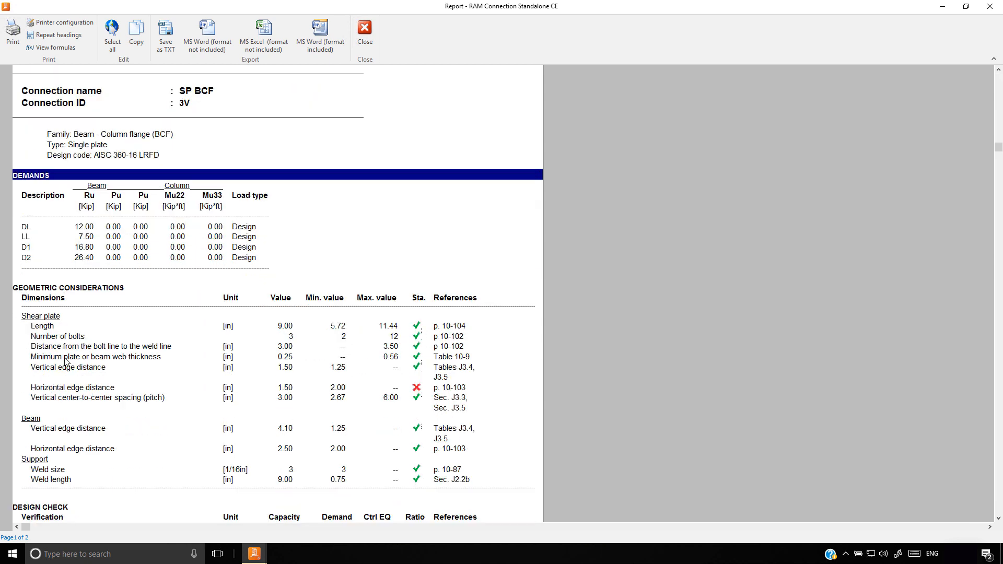
{"action": "left_click", "coordinate": [55, 289]}
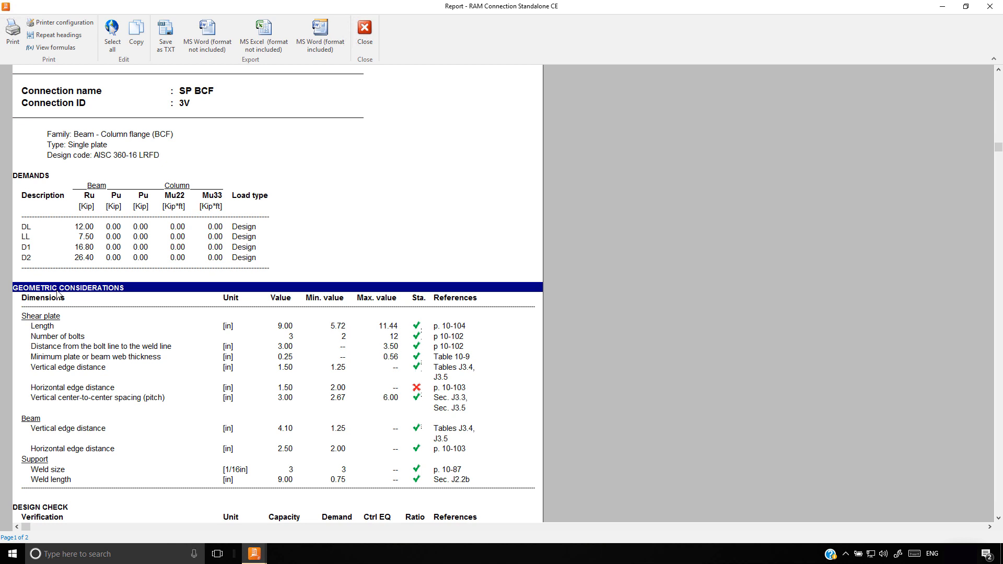
{"action": "scroll", "coordinate": [106, 332], "scroll_direction": "down", "scroll_amount": 5}
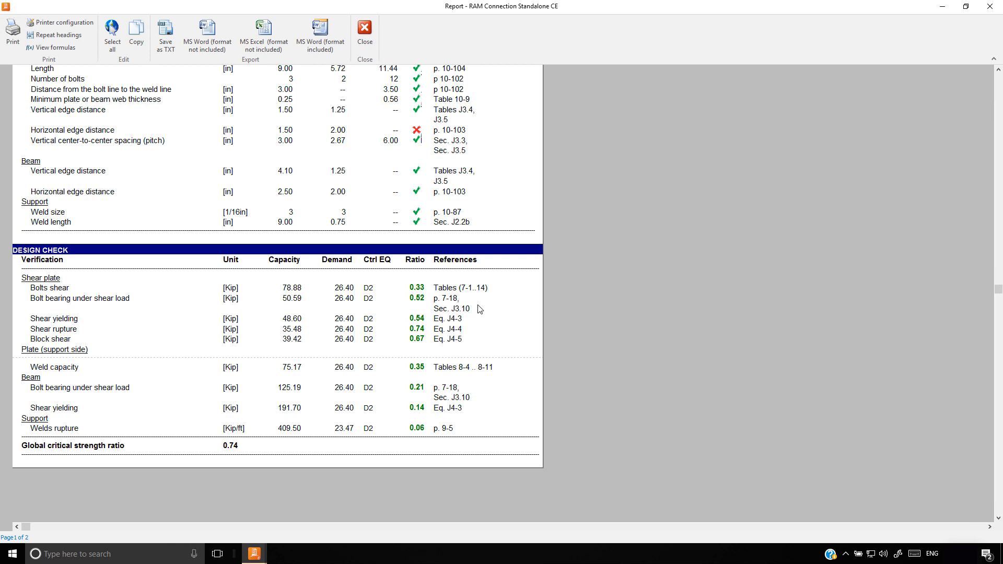
- Examine the shear plate's geometric considerations in the report, focusing on the horizontal edge distance
{"action": "scroll", "coordinate": [180, 219], "scroll_direction": "up", "scroll_amount": 2}
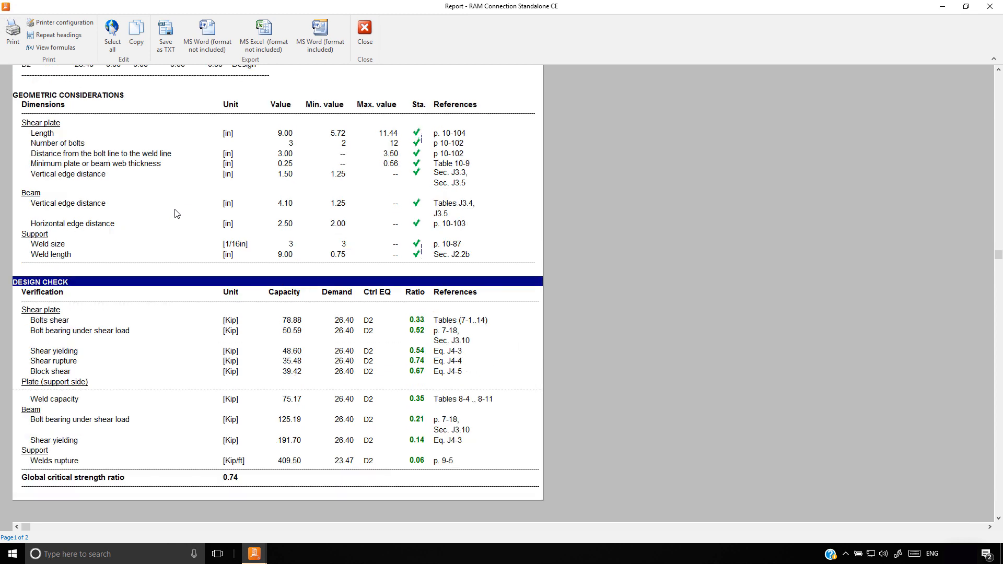
{"action": "left_click", "coordinate": [88, 94]}
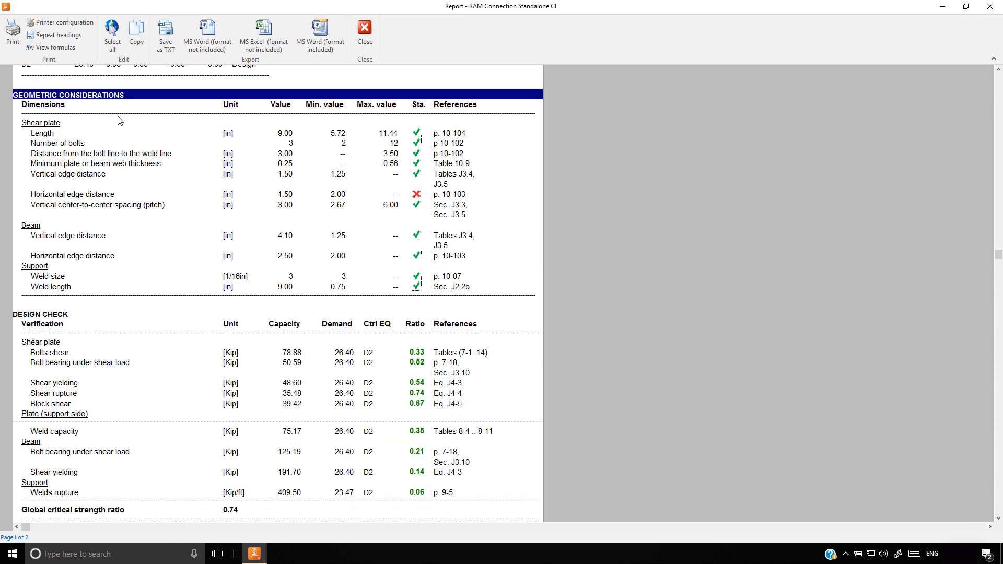
{"action": "left_click", "coordinate": [42, 125]}
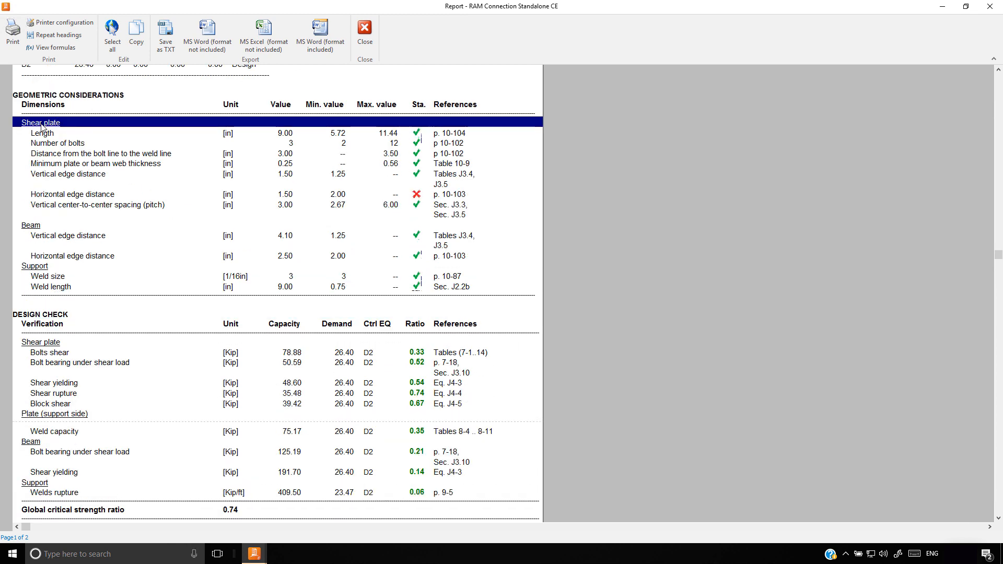
{"action": "left_click", "coordinate": [76, 196]}
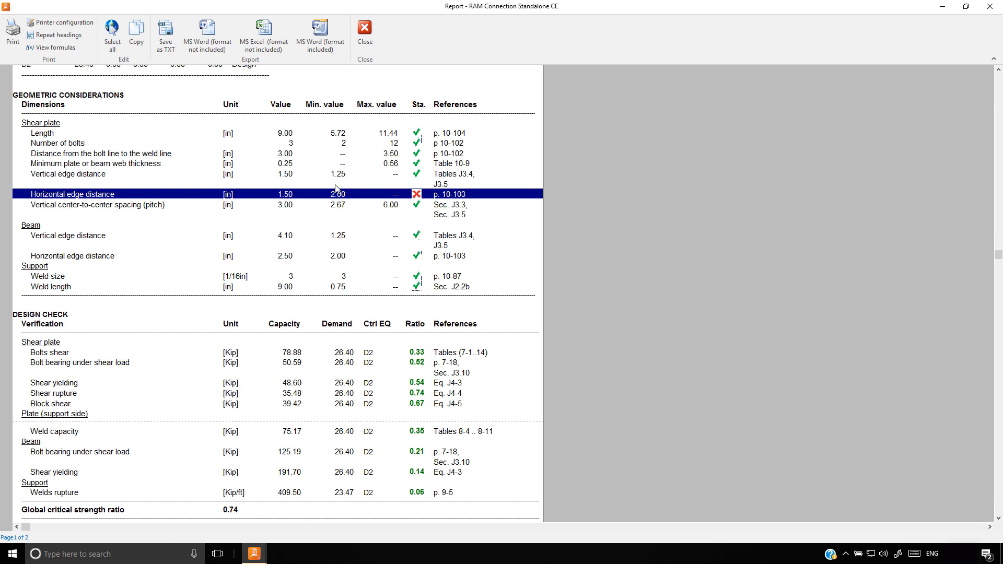
- Show the formulas in the report, examine the shear plate's horizontal edge distance calculation, and close the report
{"action": "left_click", "coordinate": [54, 48]}
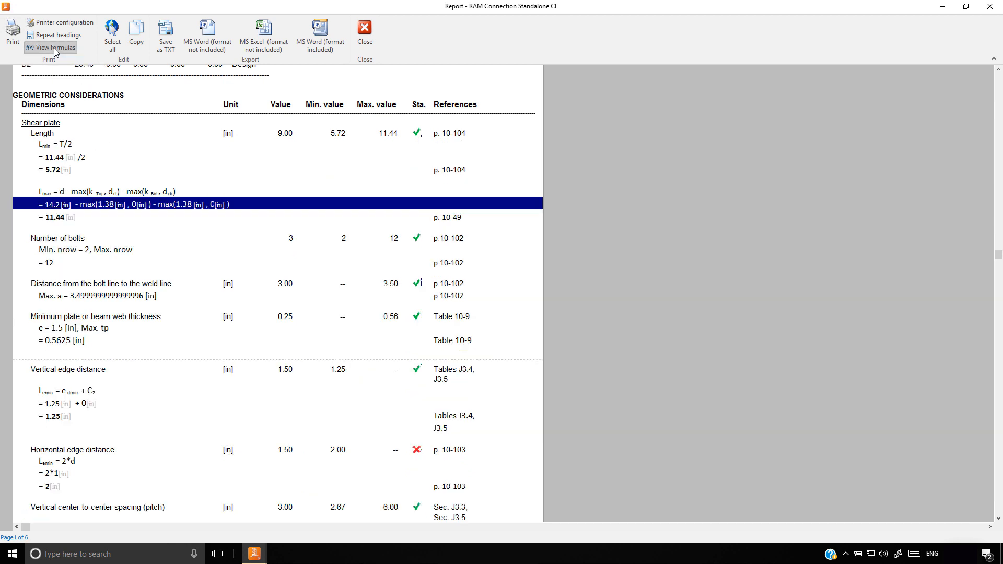
{"action": "scroll", "coordinate": [100, 205], "scroll_direction": "down", "scroll_amount": 6}
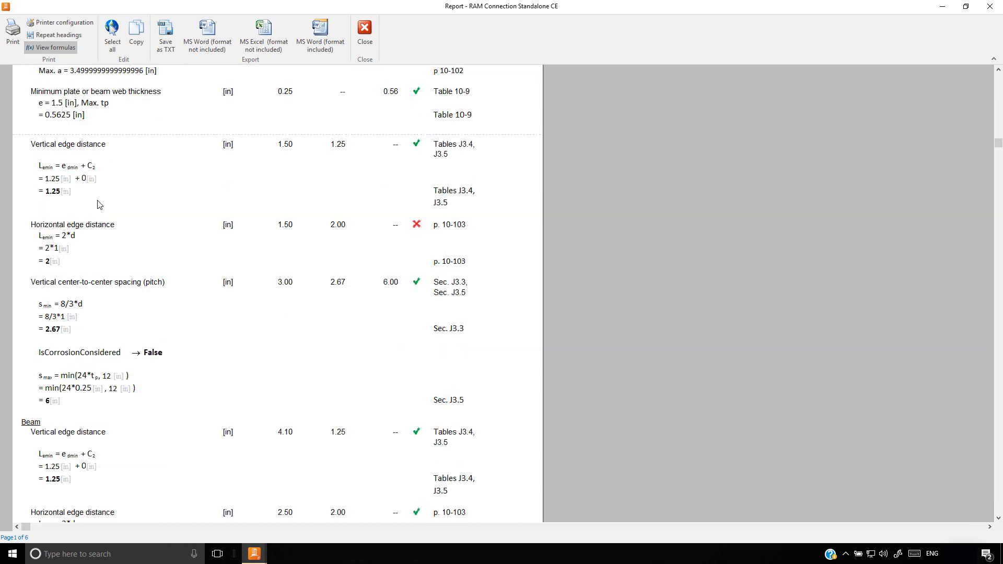
{"action": "scroll", "coordinate": [99, 204], "scroll_direction": "down", "scroll_amount": 1}
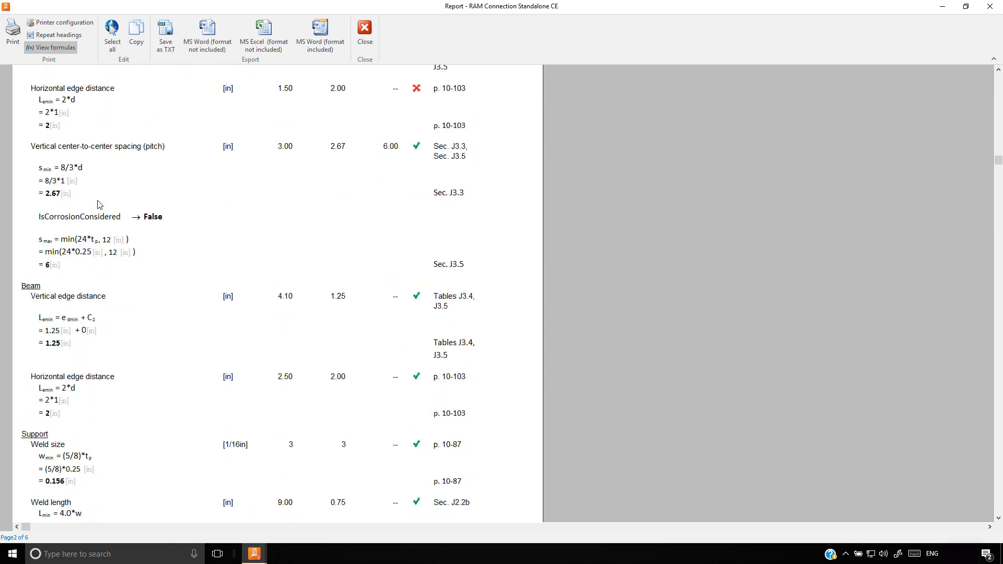
{"action": "left_click", "coordinate": [59, 93]}
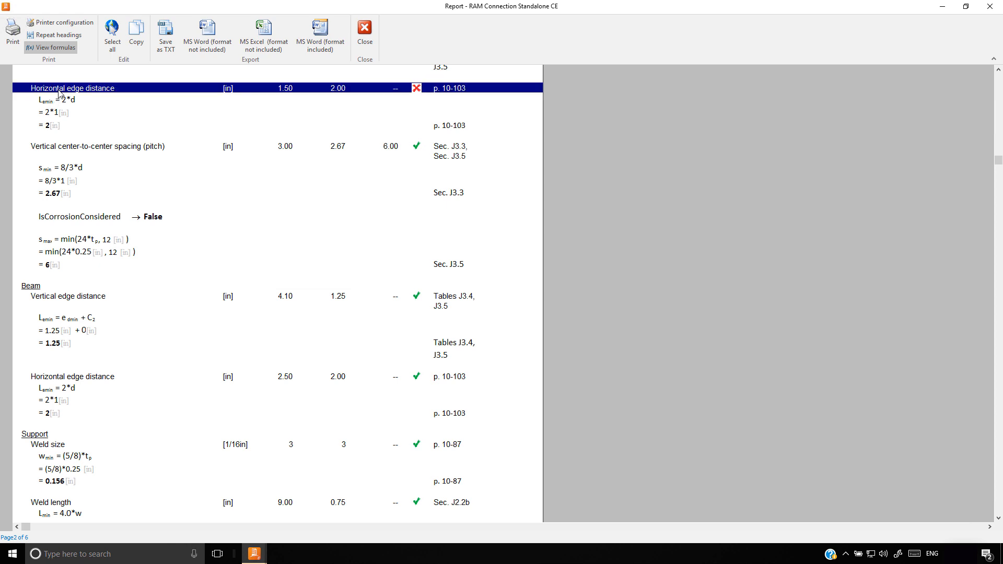
{"action": "left_click", "coordinate": [64, 101]}
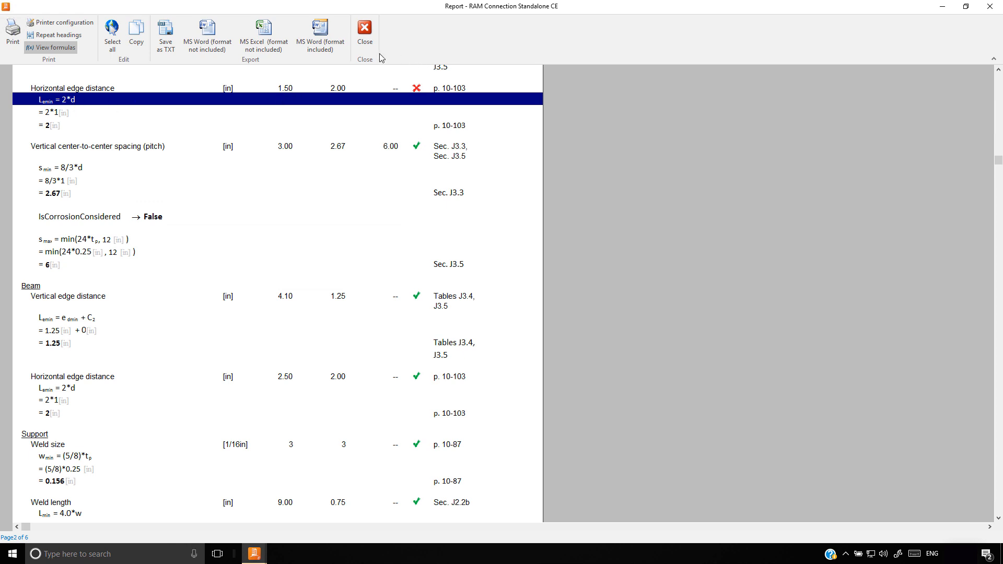
{"action": "left_click", "coordinate": [365, 32]}
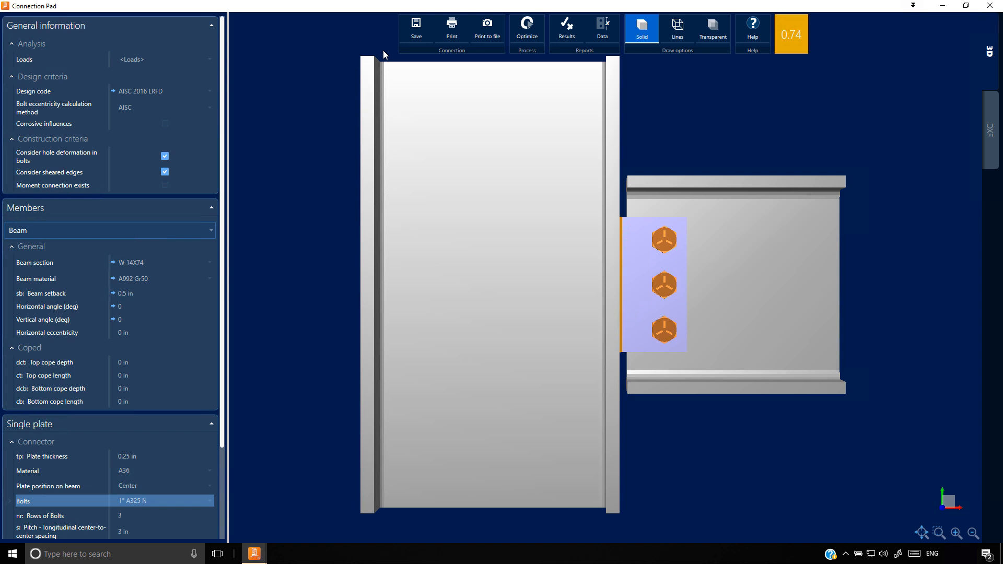
- Set the single plate's horizontal edge distance (Leh) to 2 in
{"action": "scroll", "coordinate": [108, 409], "scroll_direction": "down", "scroll_amount": 4}
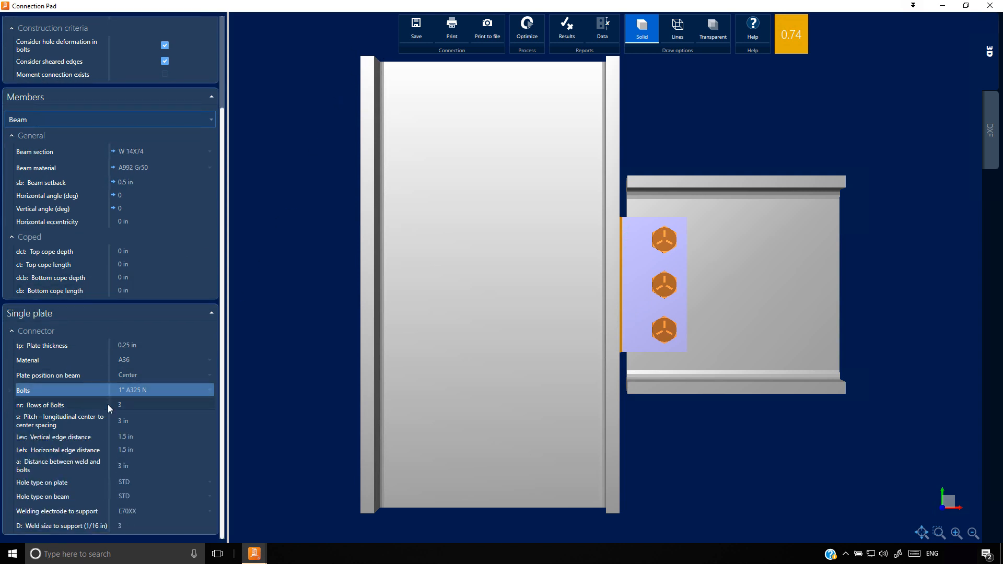
{"action": "left_click", "coordinate": [136, 393]}
{"action": "left_click", "coordinate": [122, 448]}
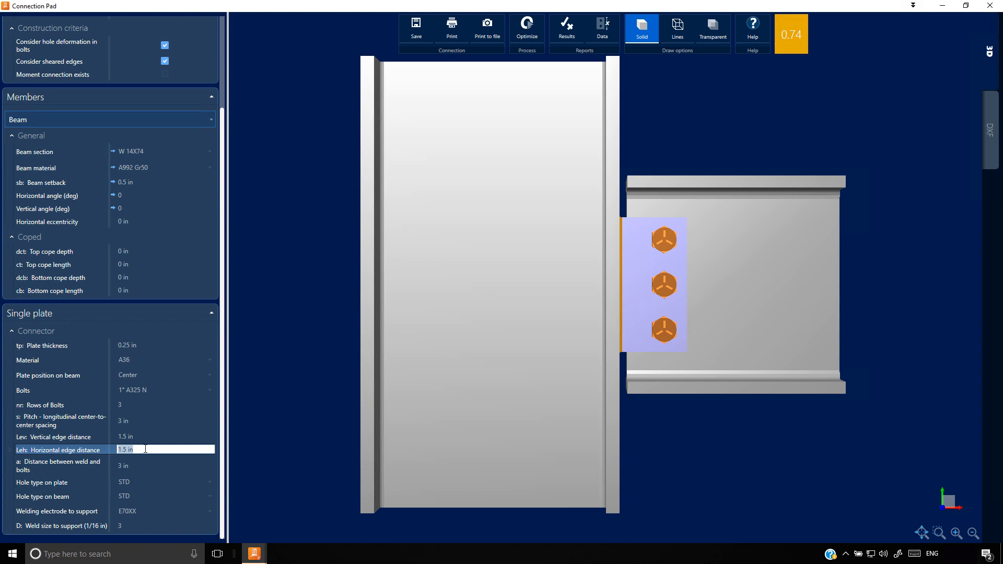
{"action": "type", "text": "2.0"}
{"action": "key", "text": "Tab"}
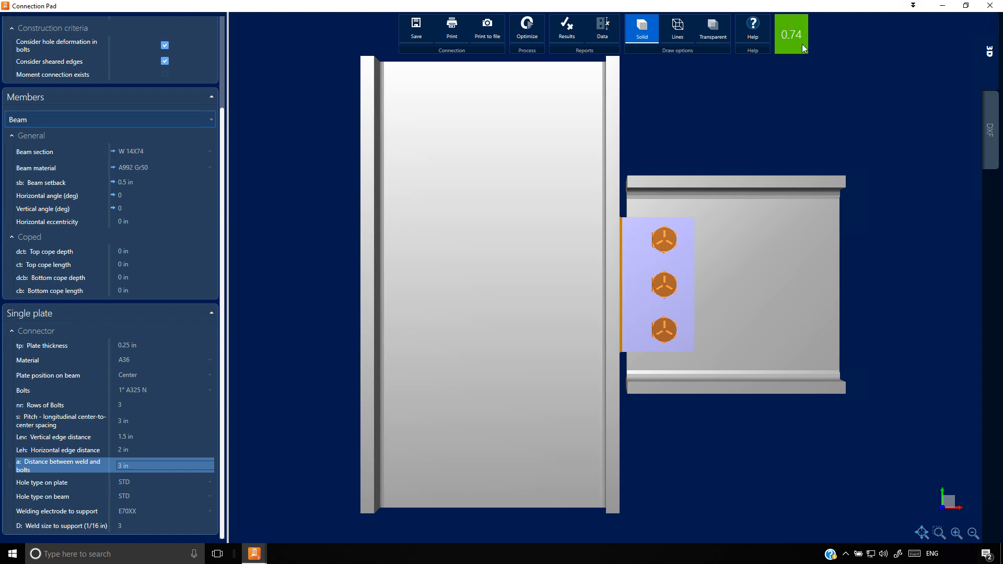
- Set the single plate's horizontal edge distance (Leh) back to 1.5 in
{"action": "left_click", "coordinate": [136, 449]}
{"action": "type", "text": "1.5"}
{"action": "key", "text": "Up"}
{"action": "key", "text": "Up"}
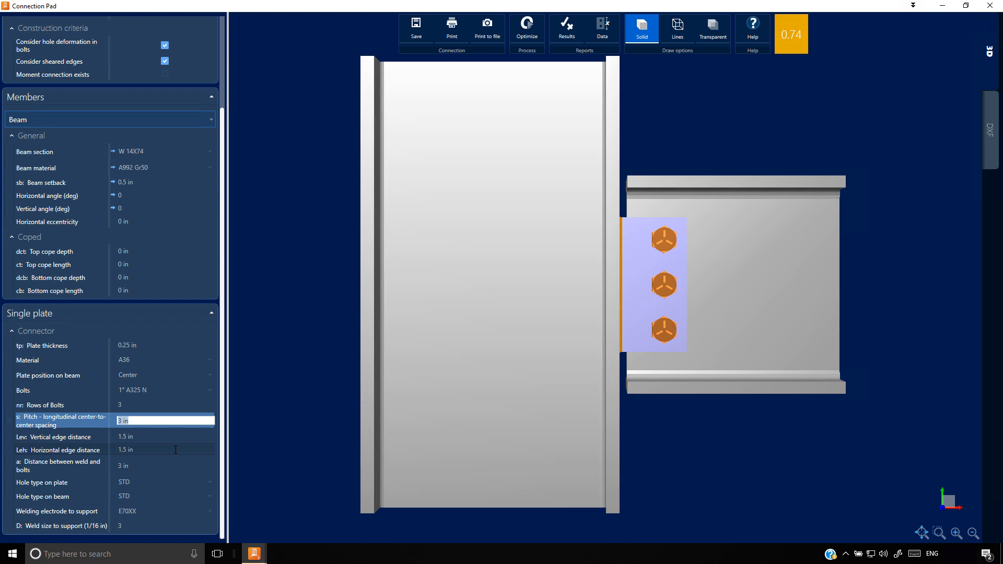
- Change the single plate's bolts to 7/8" A325 N
{"action": "left_click", "coordinate": [165, 392]}
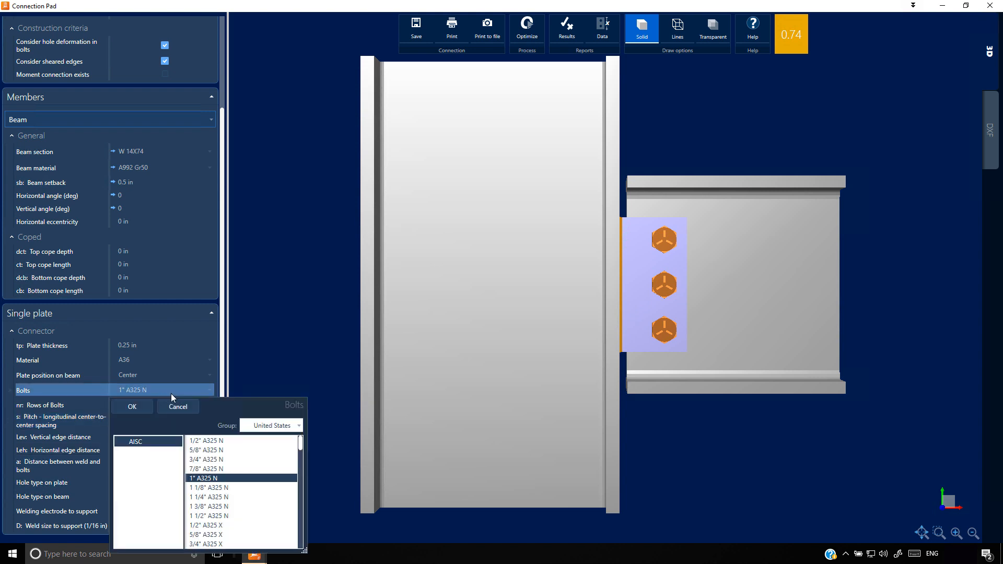
{"action": "left_click", "coordinate": [199, 470]}
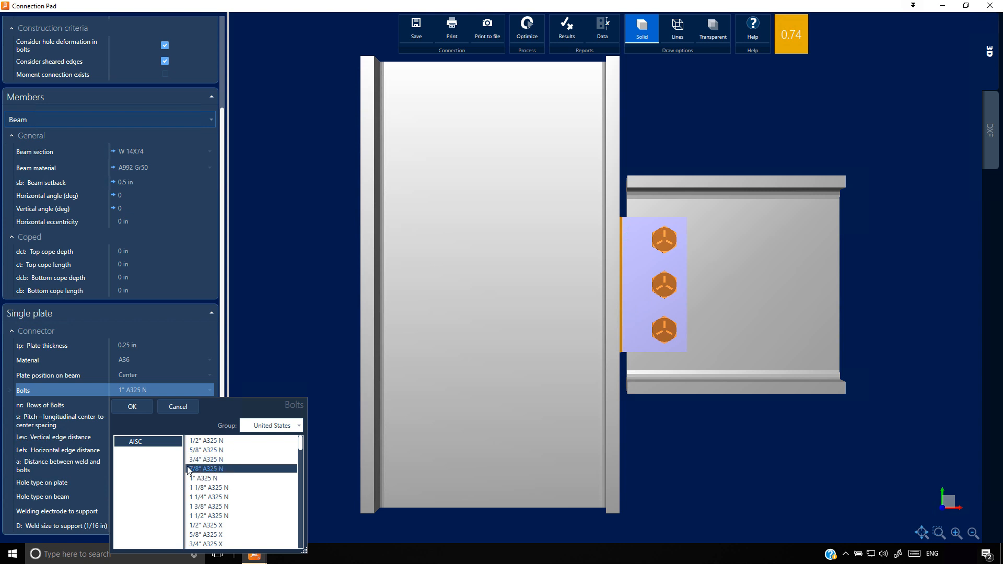
{"action": "left_click", "coordinate": [135, 411]}
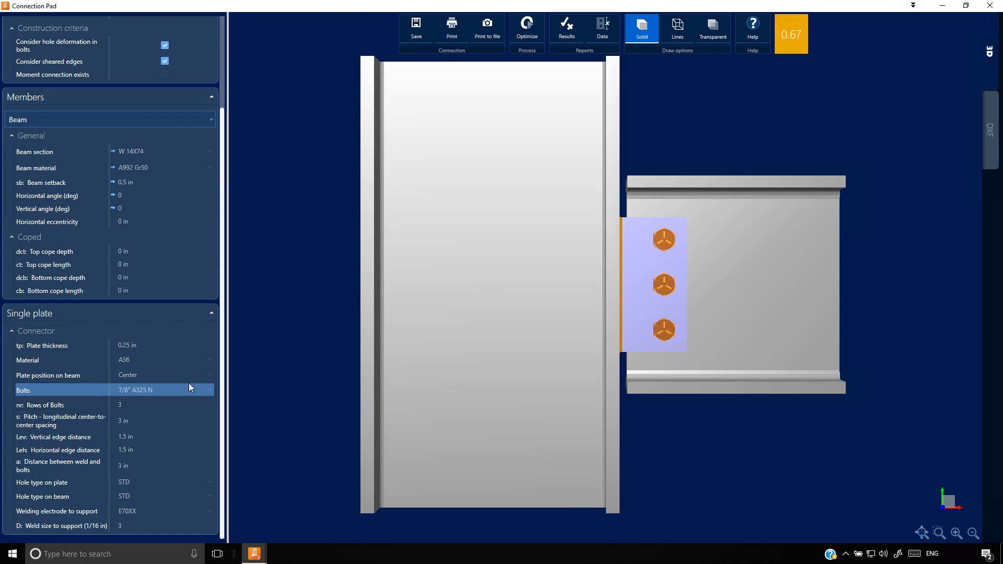
- Set the single plate's bolts to 3/4" A325 N
{"action": "left_click", "coordinate": [209, 391]}
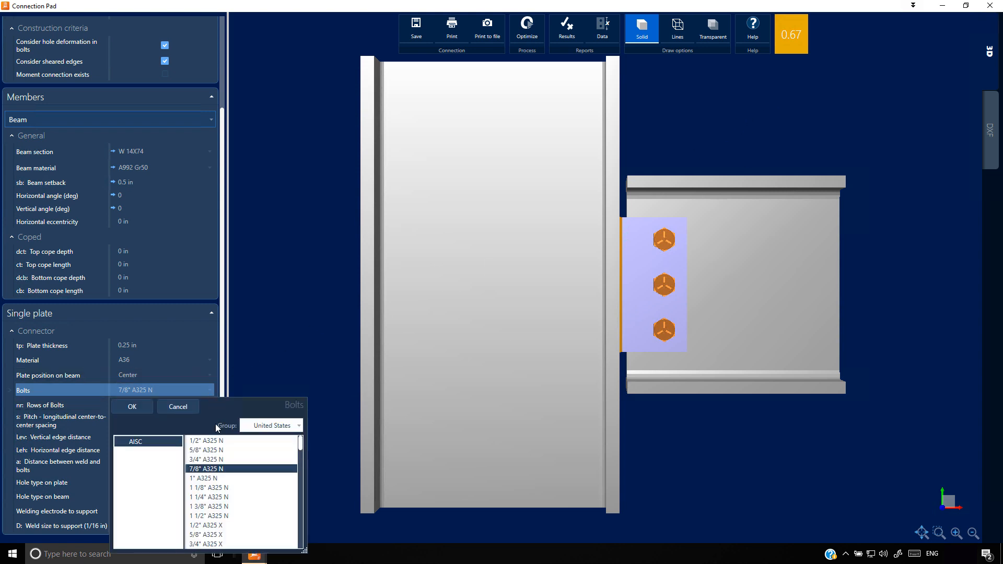
{"action": "left_click", "coordinate": [203, 461]}
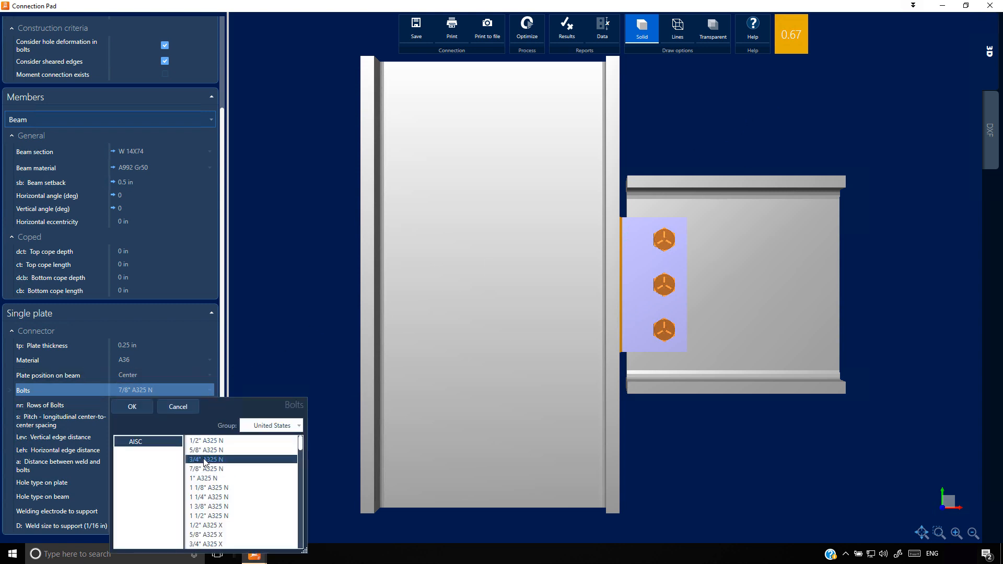
{"action": "left_click", "coordinate": [132, 408]}
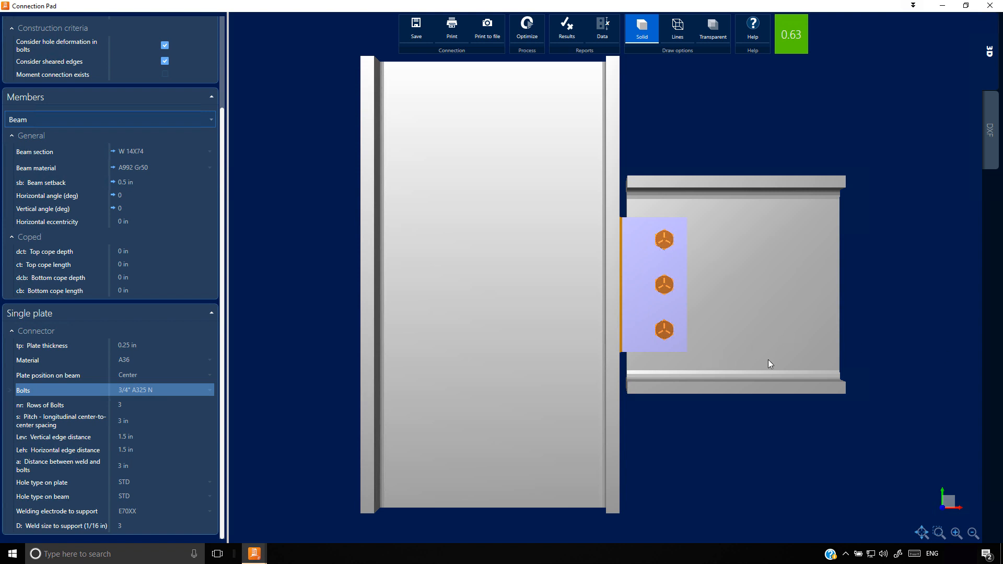
- Set the single plate's thickness (tp) to 0.15 in
{"action": "left_click", "coordinate": [128, 345]}
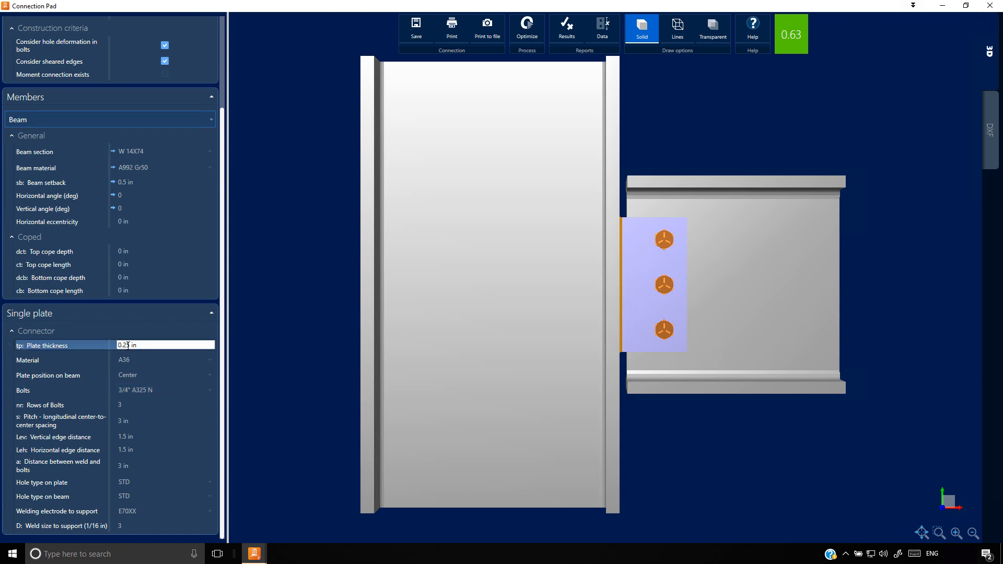
{"action": "type", "text": "0.13"}
{"action": "key", "text": "Delete"}
{"action": "key", "text": "Delete"}
{"action": "key", "text": "Delete"}
{"action": "key", "text": "Delete"}
{"action": "key", "text": "Tab"}
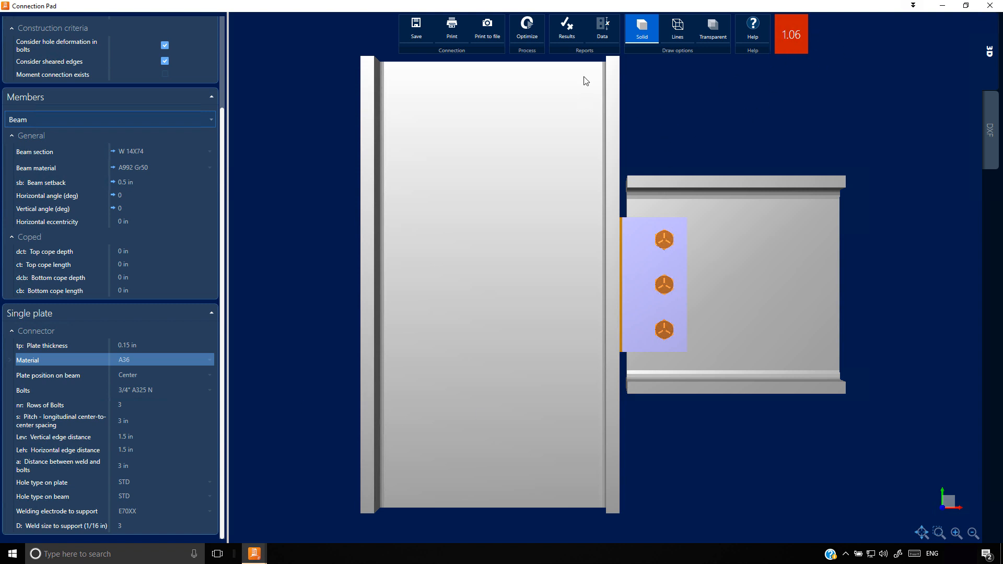
- Open the results report and examine the shear plate's shear rupture and block shear design checks
{"action": "left_click", "coordinate": [564, 28]}
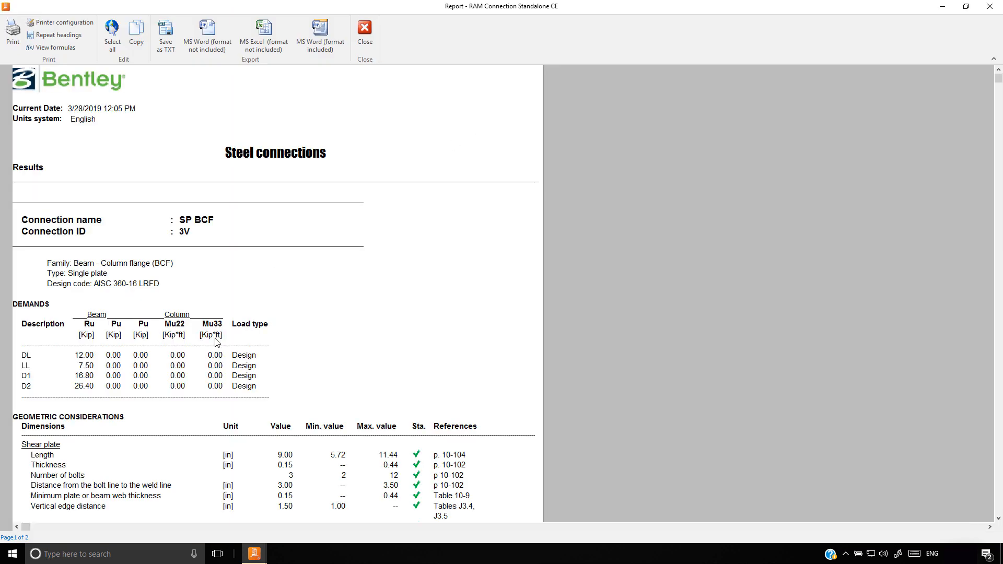
{"action": "scroll", "coordinate": [222, 337], "scroll_direction": "down", "scroll_amount": 3}
{"action": "scroll", "coordinate": [222, 341], "scroll_direction": "down", "scroll_amount": 3}
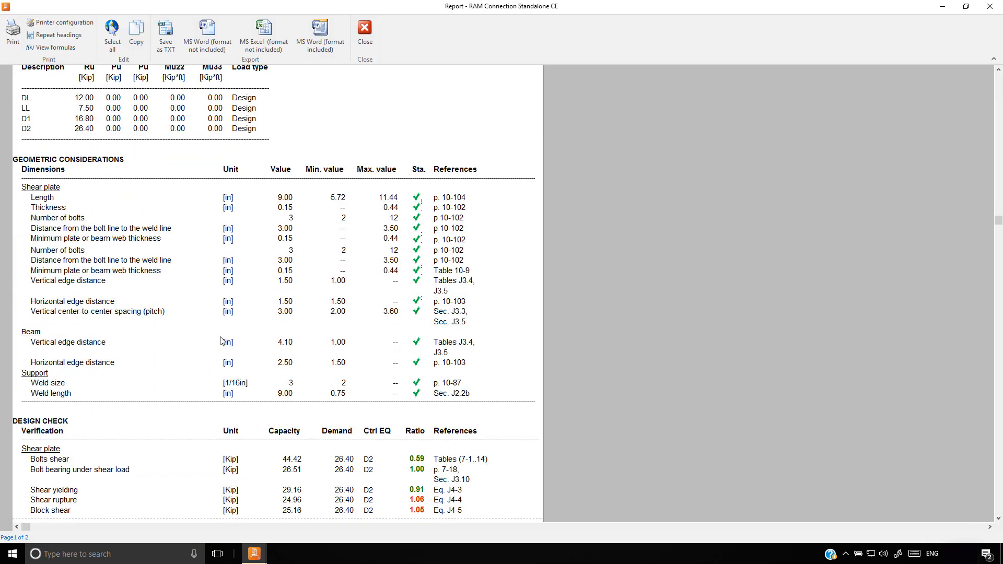
{"action": "scroll", "coordinate": [221, 341], "scroll_direction": "down", "scroll_amount": 1}
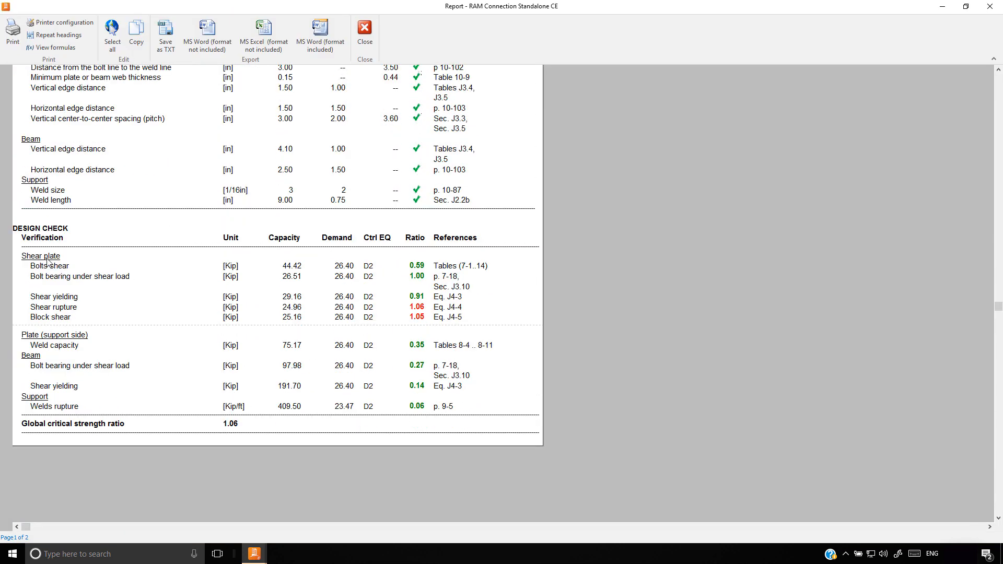
{"action": "left_click", "coordinate": [70, 309]}
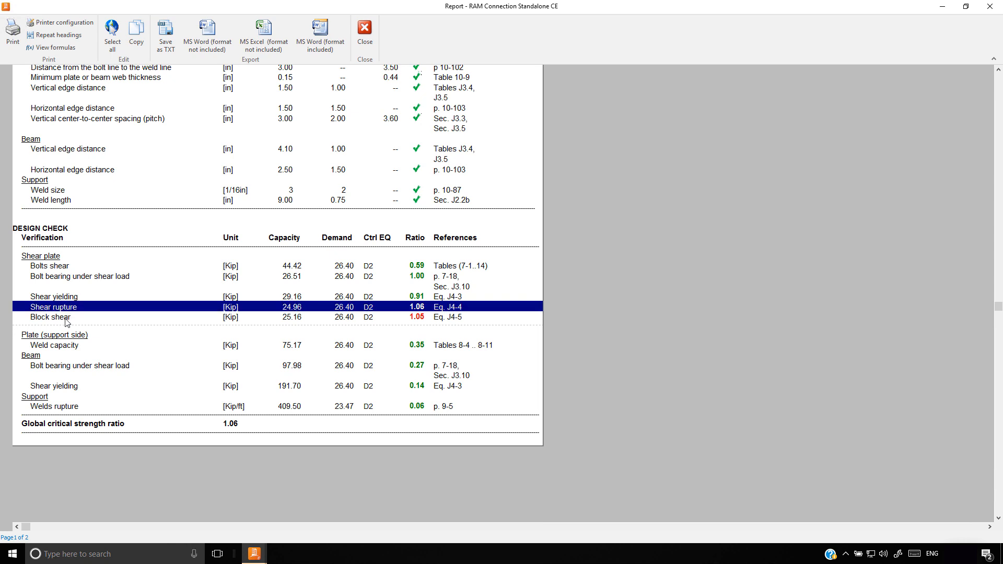
{"action": "left_click", "coordinate": [67, 319]}
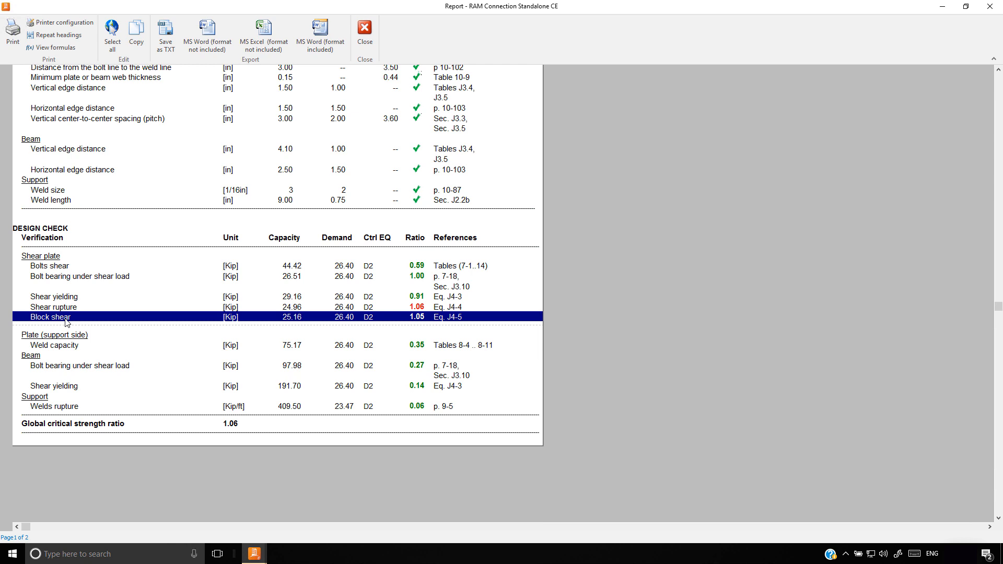
- Show the formulas in the results report, examine the shear plate's shear rupture calculation, and close the report
{"action": "left_click", "coordinate": [51, 49]}
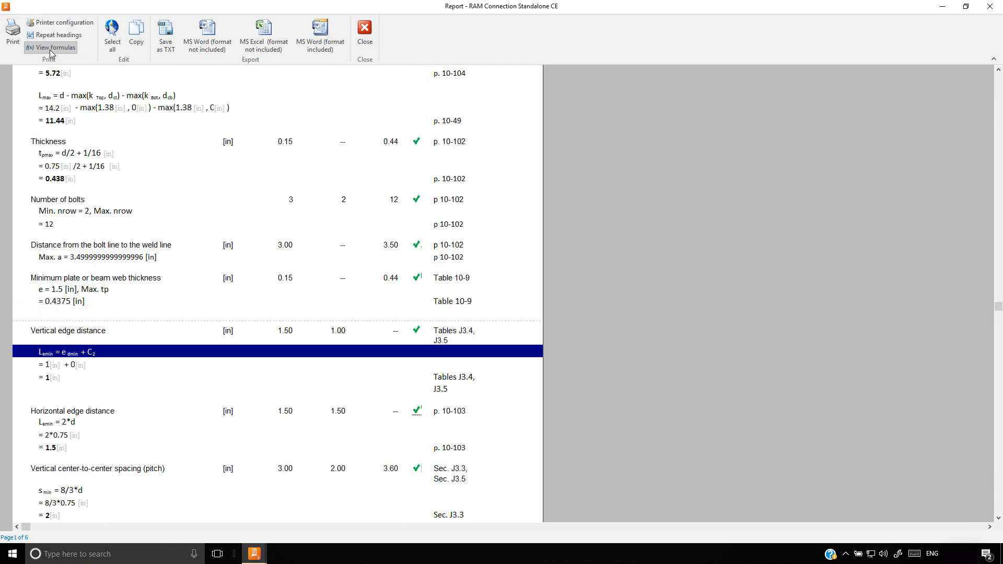
{"action": "scroll", "coordinate": [101, 328], "scroll_direction": "down", "scroll_amount": 1}
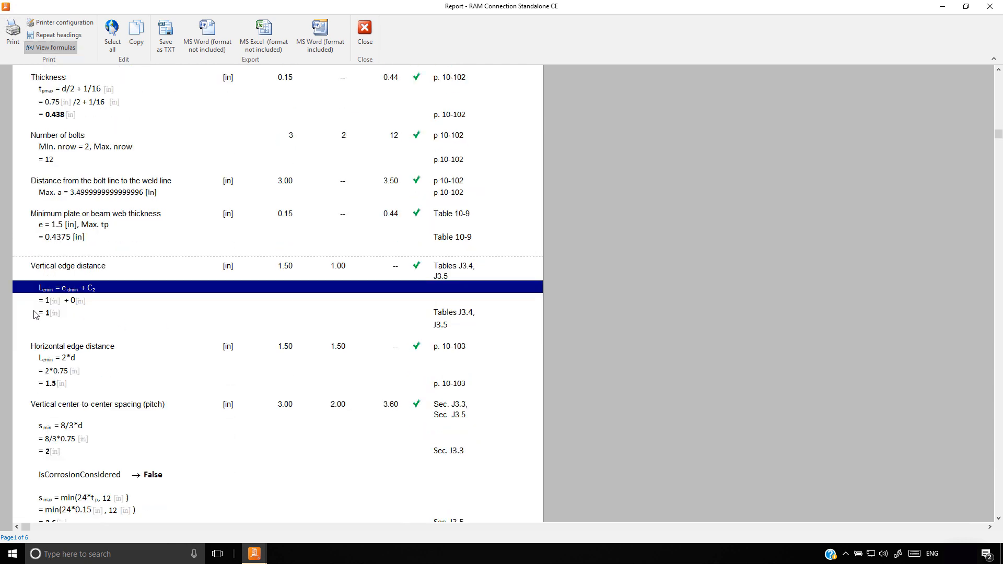
{"action": "scroll", "coordinate": [36, 314], "scroll_direction": "down", "scroll_amount": 5}
{"action": "scroll", "coordinate": [50, 324], "scroll_direction": "down", "scroll_amount": 12}
{"action": "left_click", "coordinate": [57, 218]}
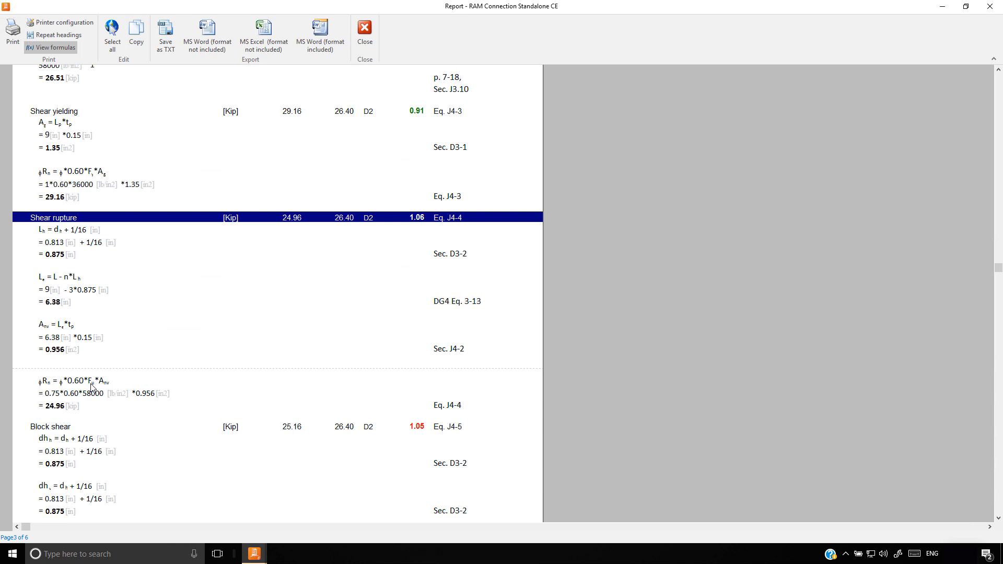
{"action": "left_click", "coordinate": [367, 30]}
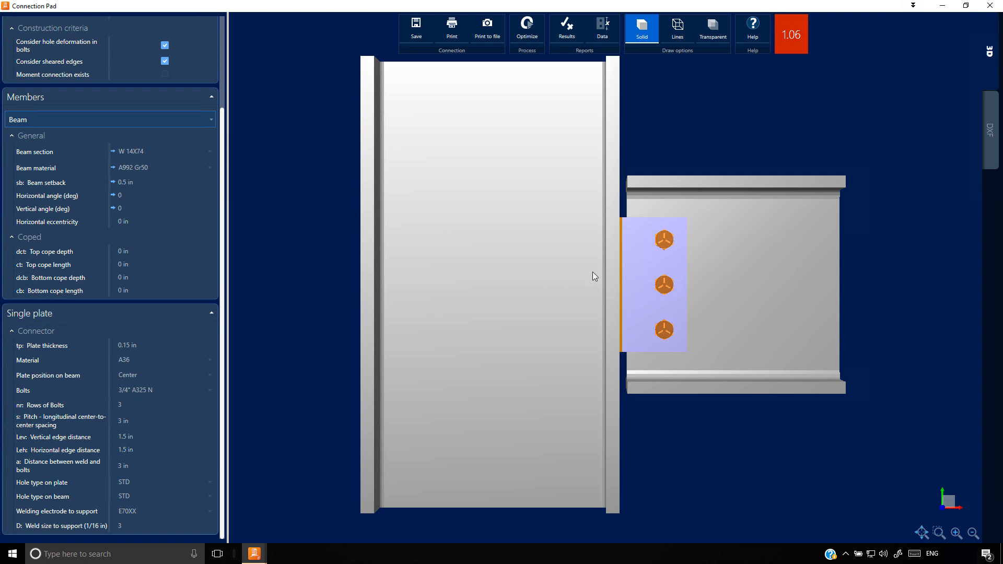
- Display the connection's DXF drawing and examine the shear plate and bolt dimensions in the lateral view
{"action": "left_click", "coordinate": [990, 131]}
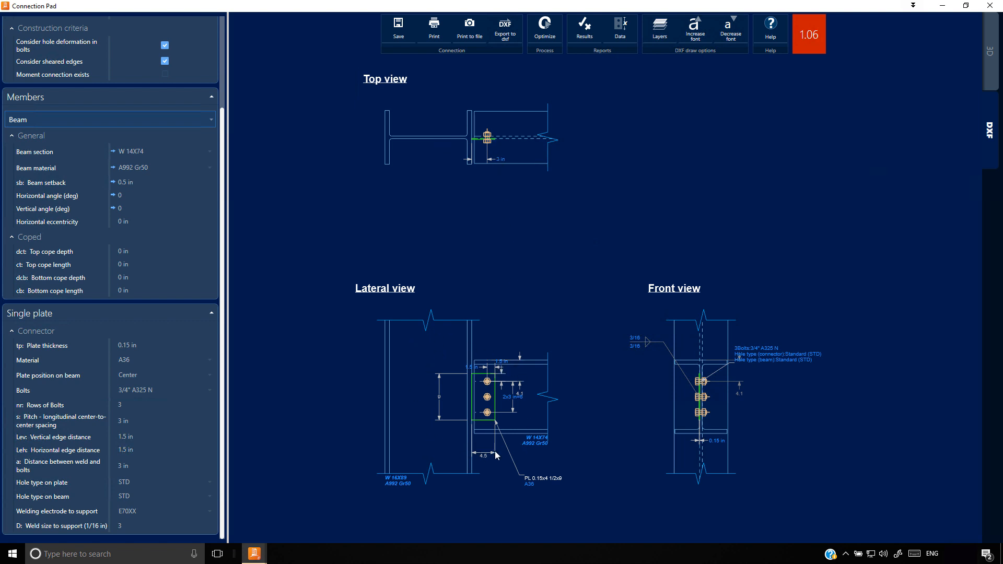
{"action": "scroll", "coordinate": [413, 369], "scroll_direction": "up", "scroll_amount": 2}
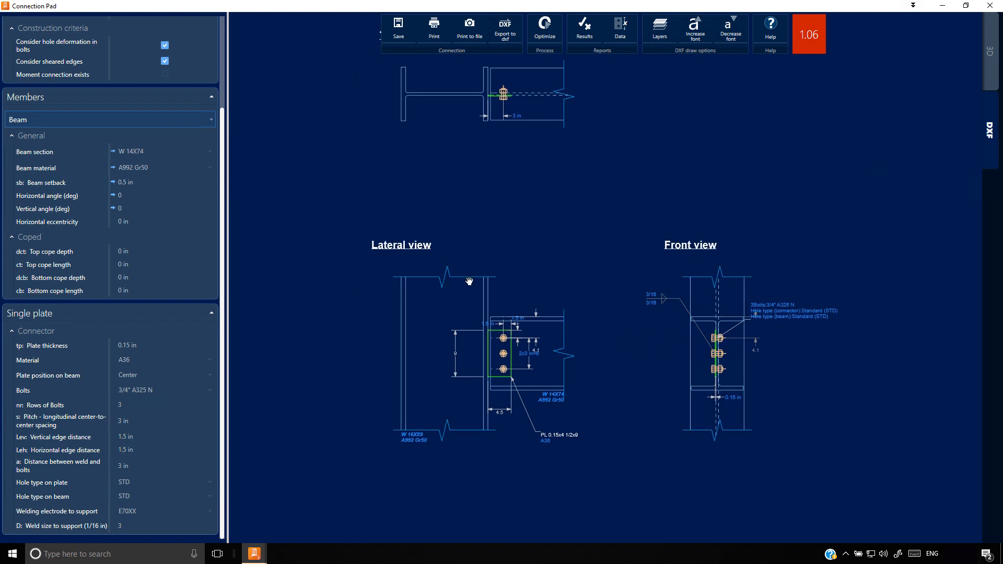
{"action": "scroll", "coordinate": [493, 267], "scroll_direction": "up", "scroll_amount": 3}
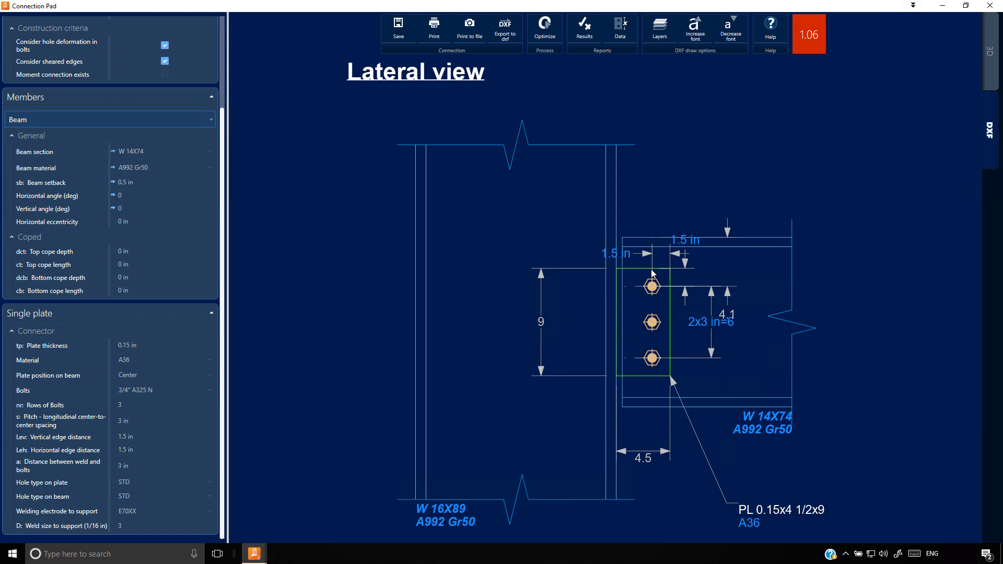
- Pick the vertical edge distance (Lev) dimension in the lateral view and set it to 3 in
{"action": "left_click", "coordinate": [688, 247]}
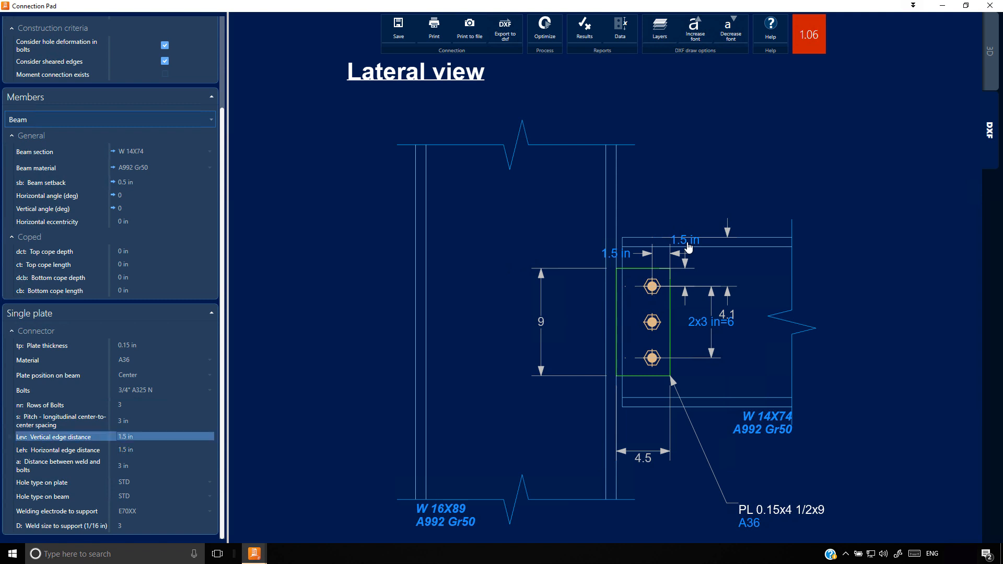
{"action": "left_click", "coordinate": [142, 436]}
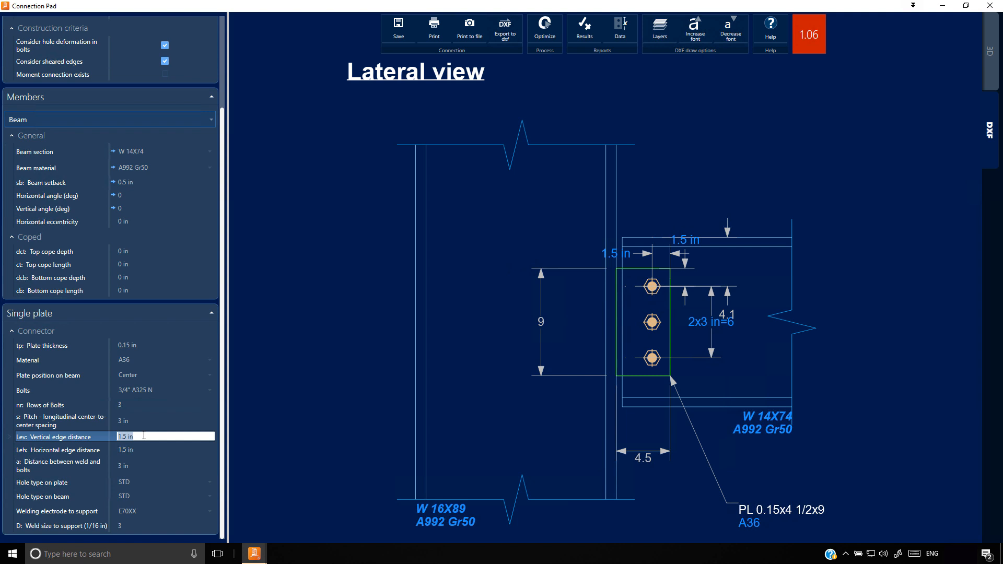
{"action": "type", "text": "3"}
{"action": "key", "text": "Tab"}
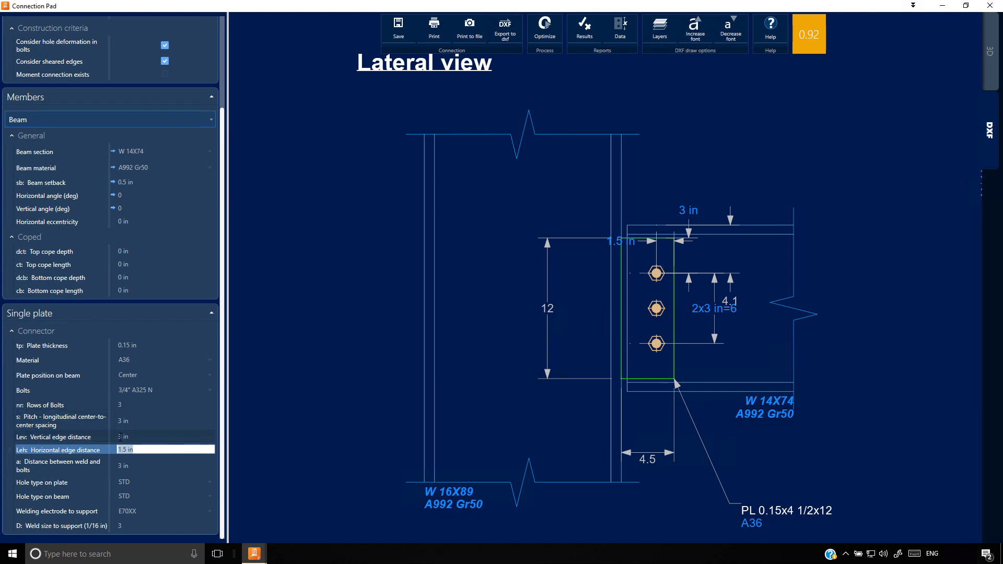
- Set the single plate's vertical edge distance (Lev) to 2.5 in
{"action": "left_click", "coordinate": [151, 435]}
{"action": "type", "text": "2.5"}
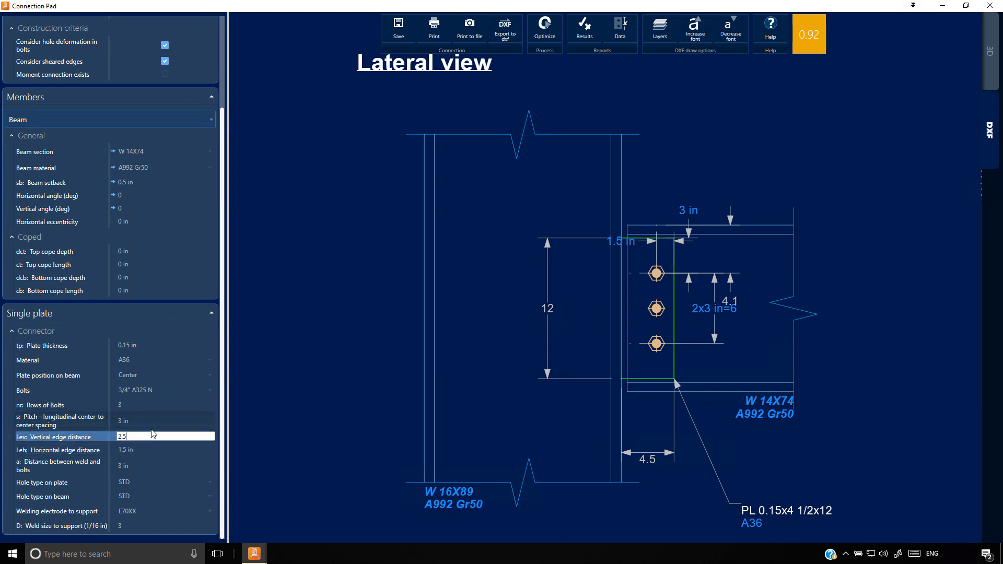
{"action": "key", "text": "Tab"}
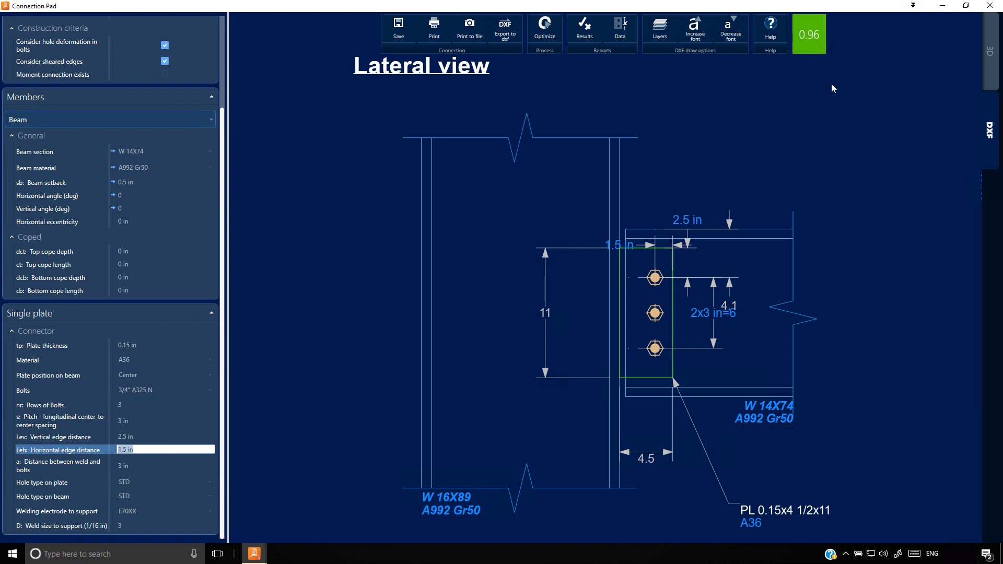
- Set the single plate's vertical edge distance (Lev) back to 1.5 in
{"action": "left_click", "coordinate": [124, 437]}
{"action": "type", "text": "1.5"}
{"action": "key", "text": "Tab"}
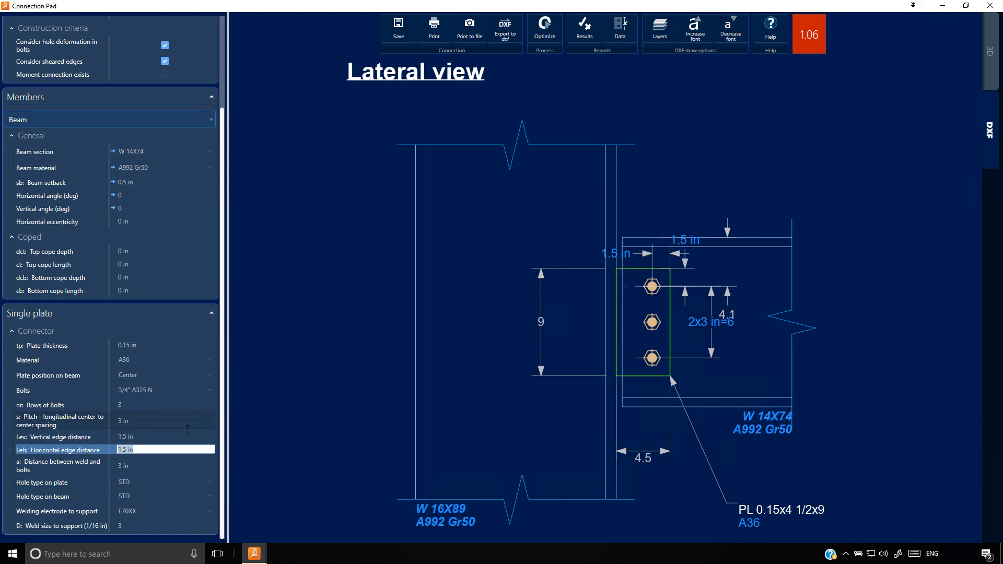
- Change the single plate's material to the United States steel grade A572 Gr50
{"action": "left_click", "coordinate": [150, 359]}
{"action": "scroll", "coordinate": [209, 454], "scroll_direction": "down", "scroll_amount": 2}
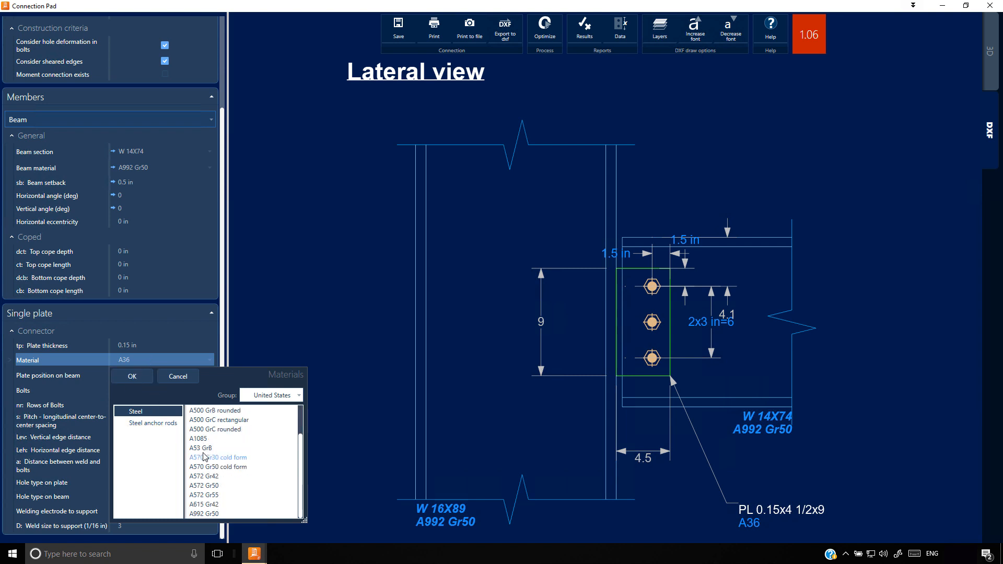
{"action": "left_click", "coordinate": [201, 486]}
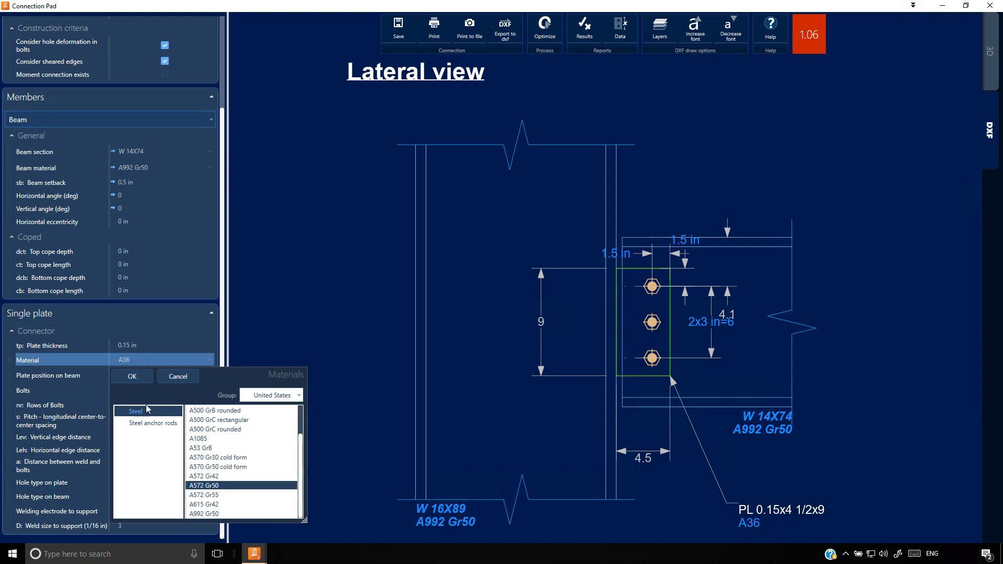
{"action": "left_click", "coordinate": [135, 379]}
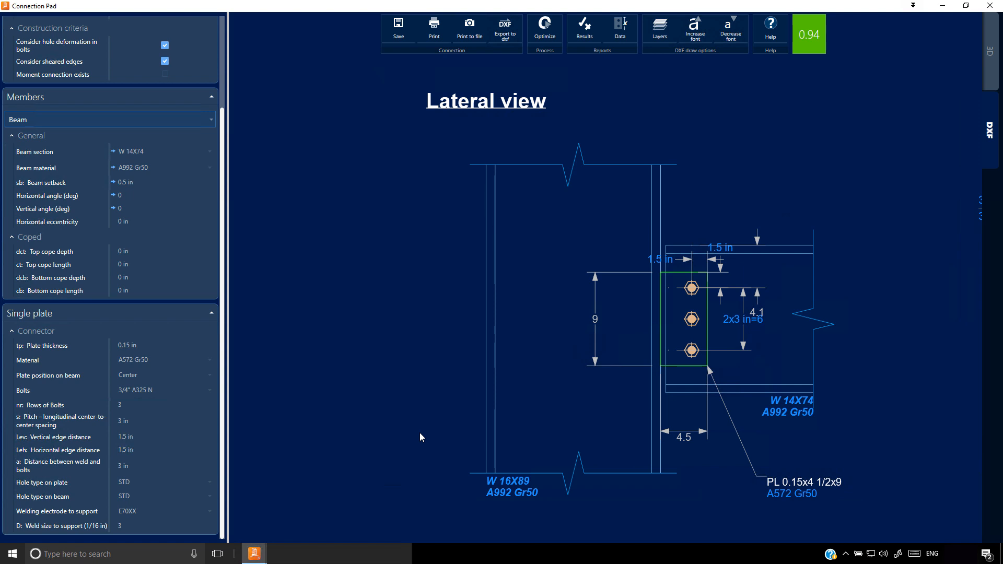
- Try toggling the member and connector dimension layers of the DXF drawing
{"action": "double_click", "coordinate": [410, 238]}
{"action": "scroll", "coordinate": [467, 251], "scroll_direction": "down", "scroll_amount": 3}
{"action": "middle_click_drag", "start_coordinate": [468, 272], "coordinate": [510, 258]}
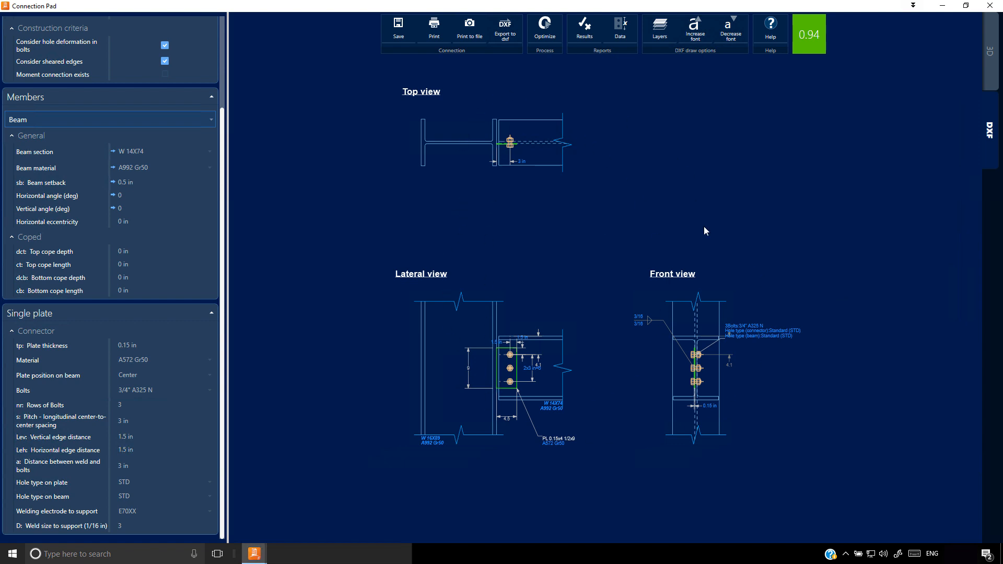
{"action": "left_click", "coordinate": [656, 34]}
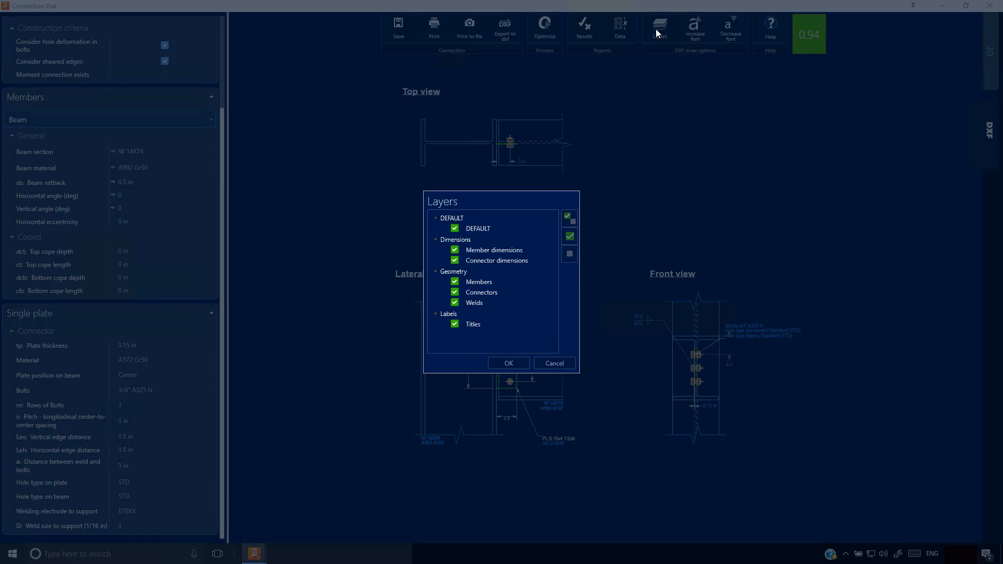
{"action": "left_click", "coordinate": [455, 251]}
{"action": "left_click", "coordinate": [455, 260]}
{"action": "left_click", "coordinate": [454, 260]}
{"action": "left_click", "coordinate": [501, 363]}
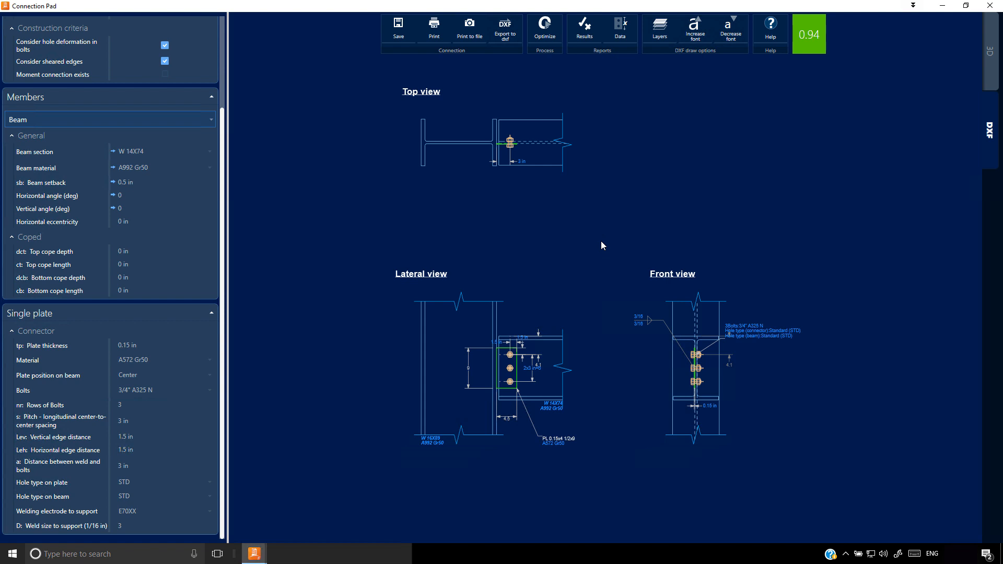
- Open the connection's data report and examine the listed beam, column, and single plate properties
{"action": "left_click", "coordinate": [619, 26]}
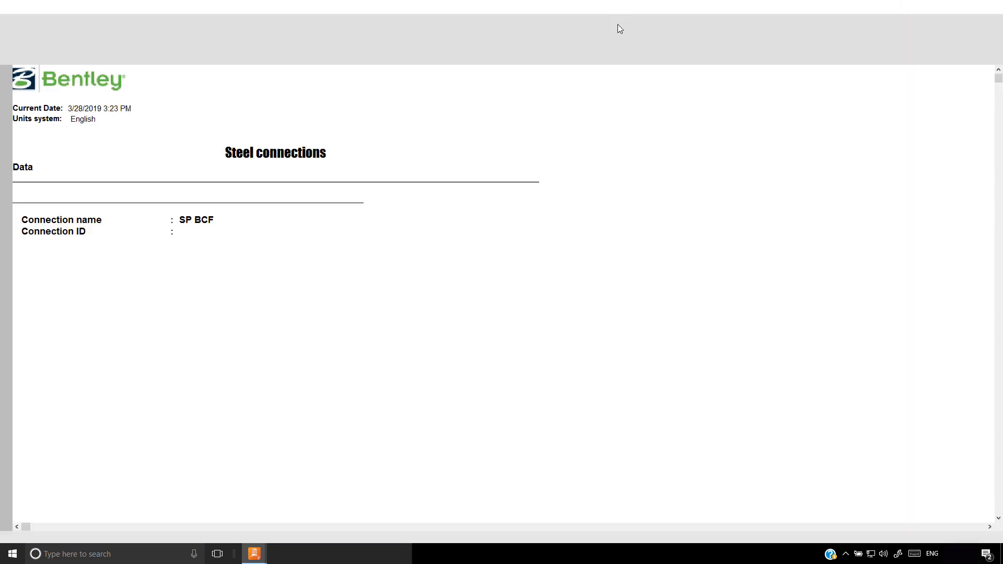
{"action": "scroll", "coordinate": [212, 289], "scroll_direction": "down", "scroll_amount": 5}
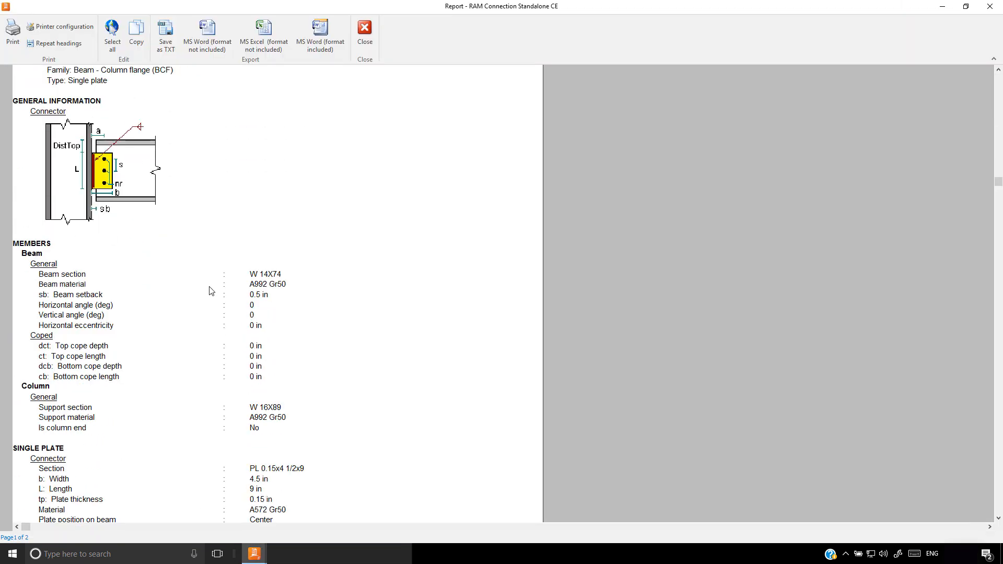
{"action": "scroll", "coordinate": [212, 291], "scroll_direction": "down", "scroll_amount": 2}
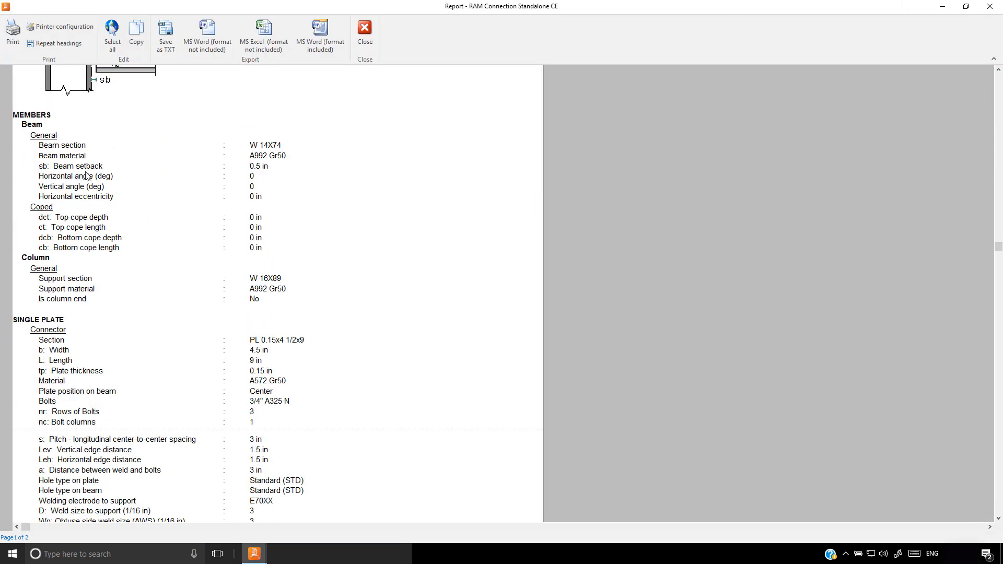
- Highlight the beam, column and single plate listings in the data report to review their input values
{"action": "left_click", "coordinate": [54, 135]}
{"action": "left_click_drag", "start_coordinate": [54, 167], "coordinate": [57, 302]}
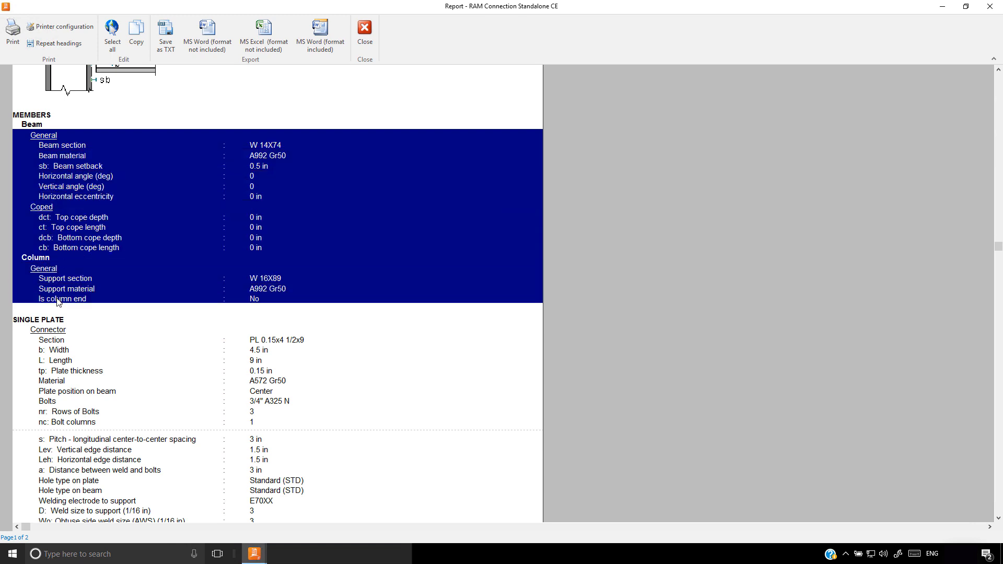
{"action": "scroll", "coordinate": [123, 302], "scroll_direction": "down", "scroll_amount": 2}
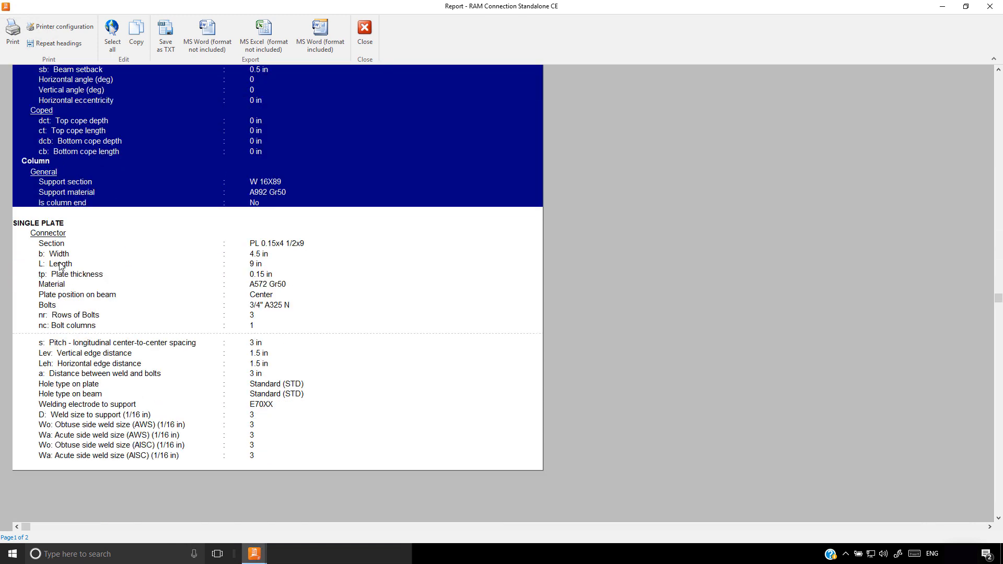
{"action": "left_click_drag", "start_coordinate": [46, 230], "coordinate": [59, 457]}
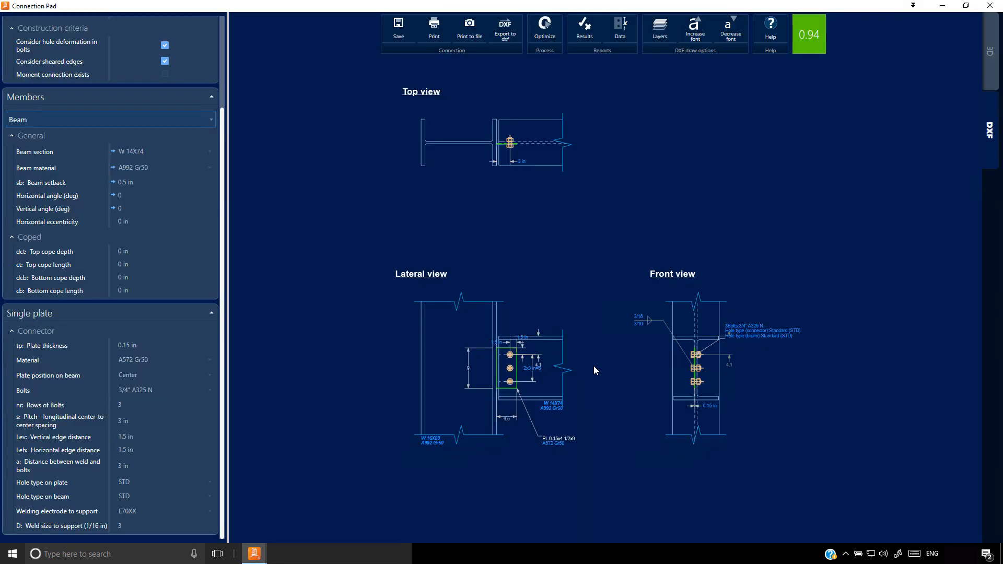
- Close the connection editor with its changes saved, and open the AISC All shear connections model
{"action": "left_click", "coordinate": [991, 6]}
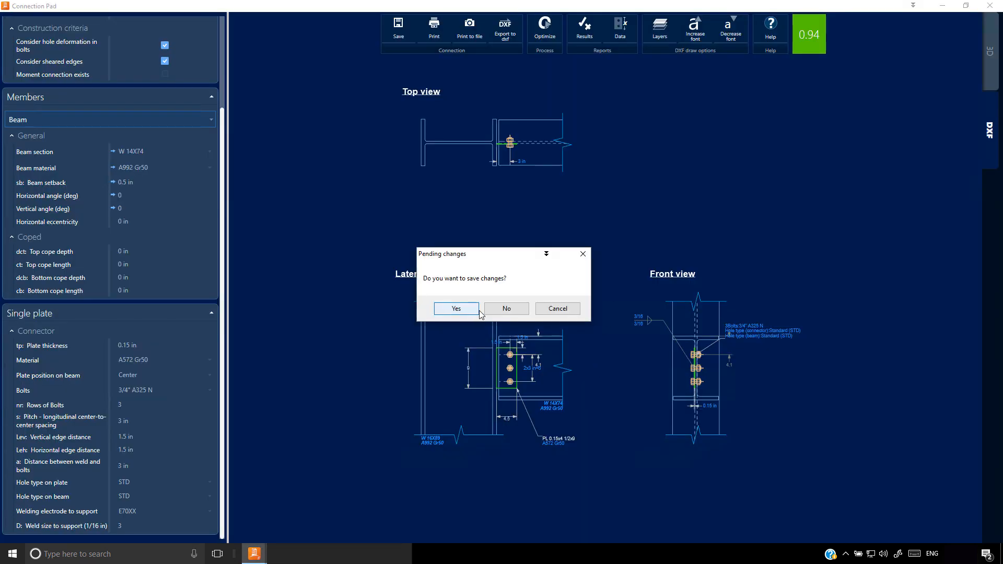
{"action": "left_click", "coordinate": [457, 311]}
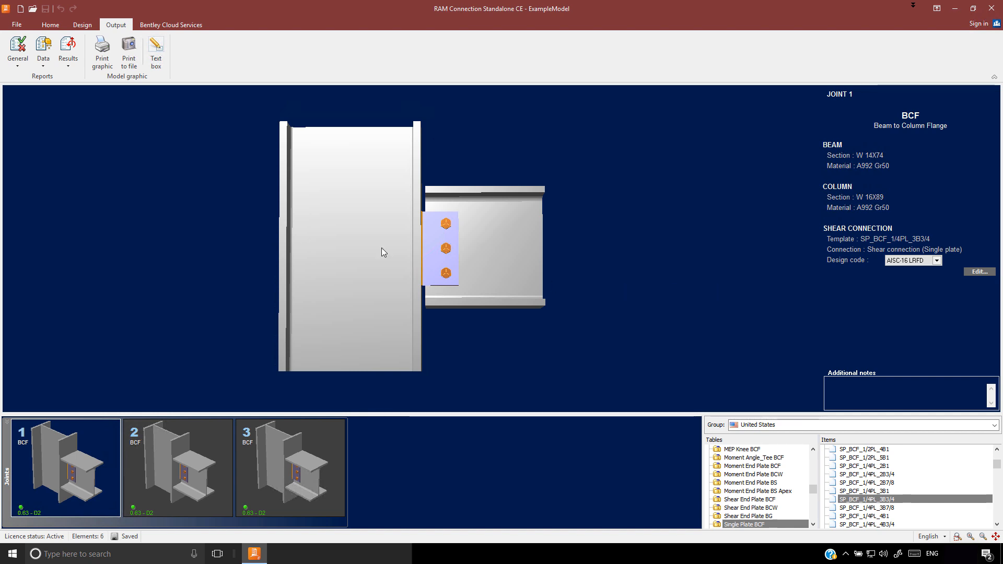
{"action": "left_click", "coordinate": [16, 25]}
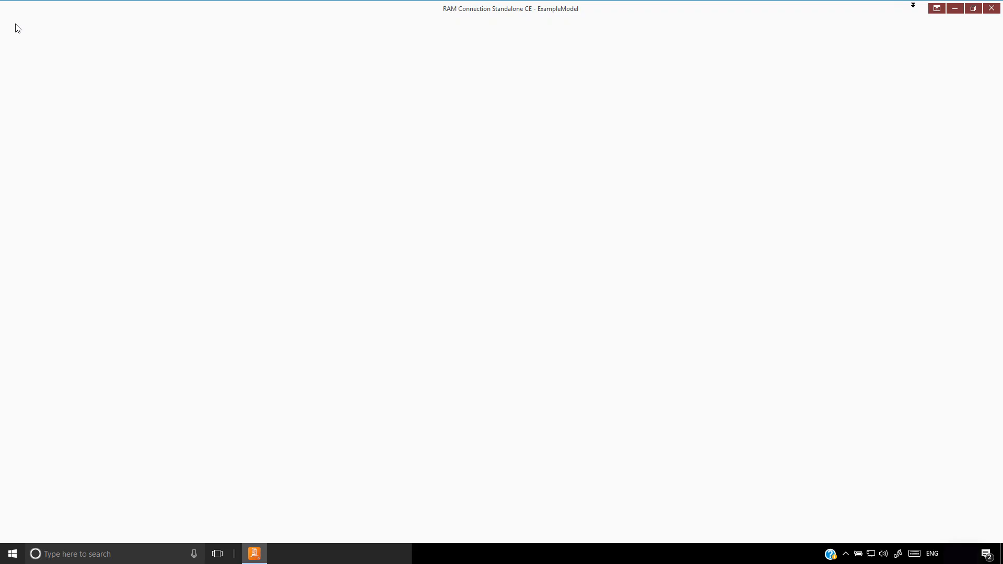
{"action": "left_click", "coordinate": [355, 195]}
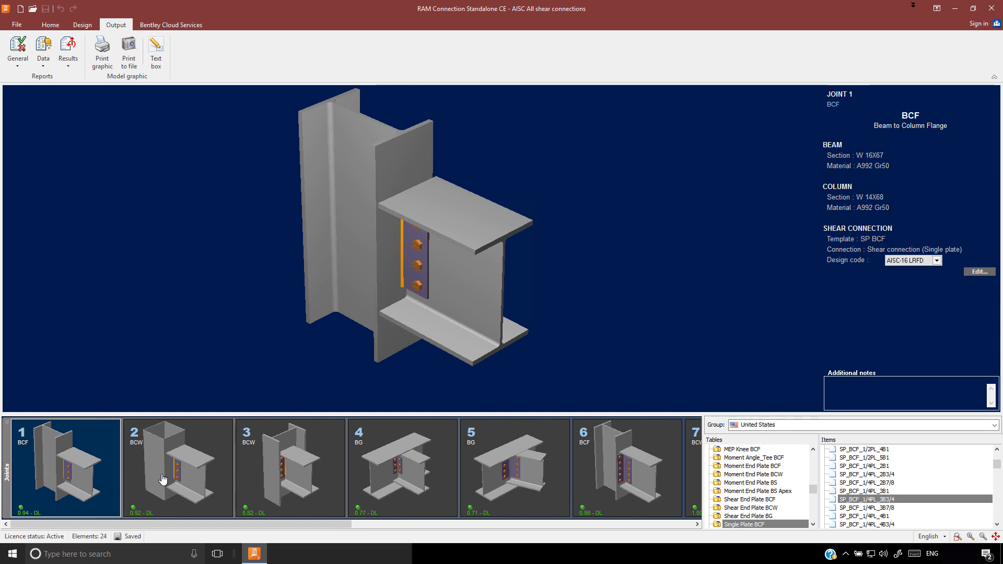
- Inspect joint 2's through plate, joint 3's end plate and joint 4's beam-to-girder connection in 3D from different angles
{"action": "left_click", "coordinate": [190, 469]}
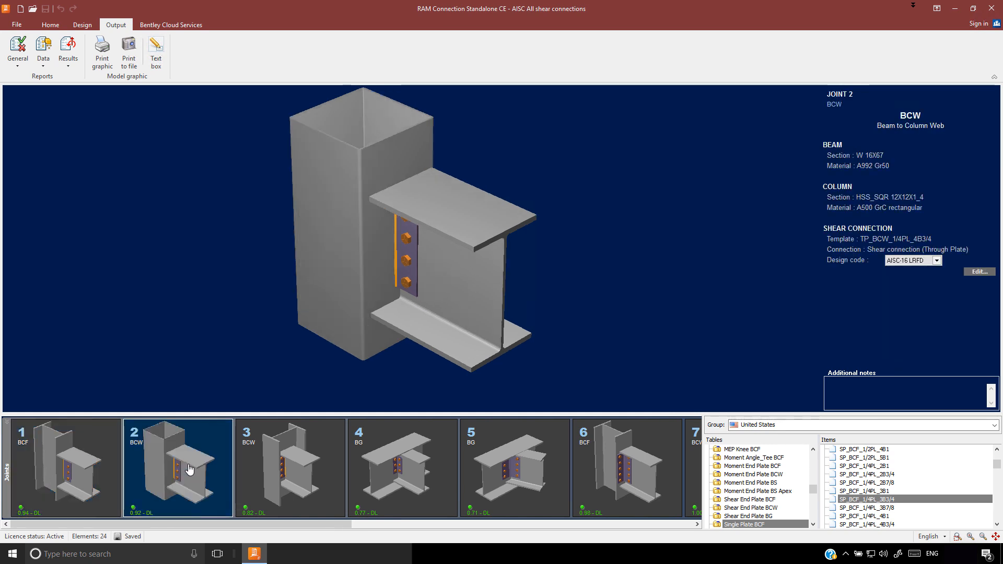
{"action": "left_click", "coordinate": [294, 472]}
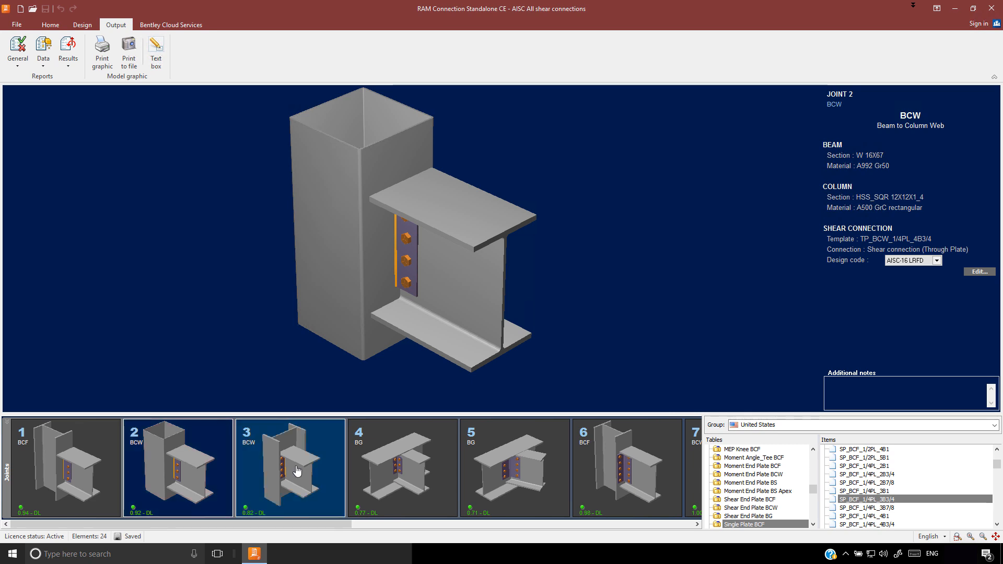
{"action": "mouse_move", "coordinate": [432, 332]}
{"action": "left_mouse_down"}
{"action": "mouse_move", "coordinate": [409, 309]}
{"action": "mouse_move", "coordinate": [421, 317]}
{"action": "left_mouse_up"}
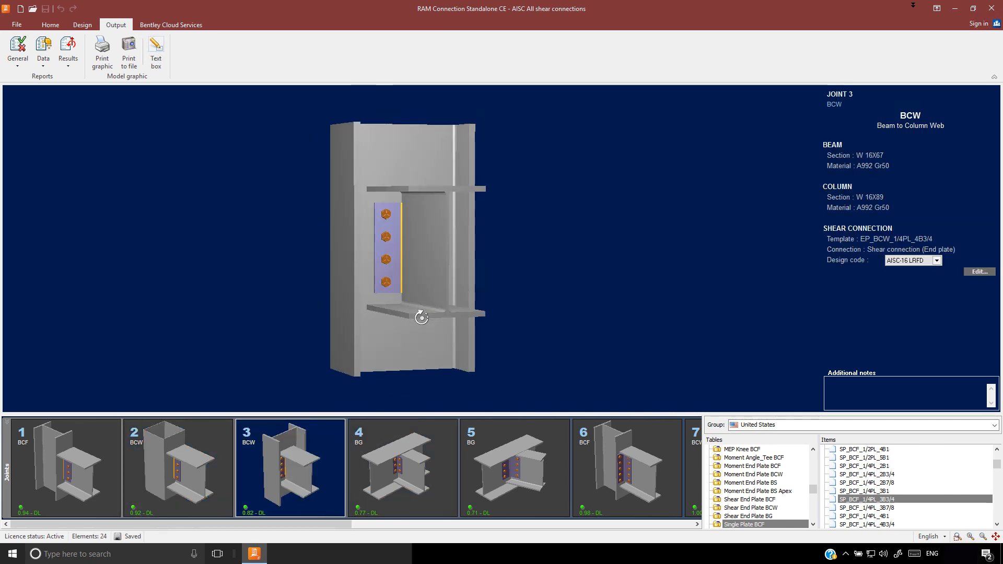
{"action": "left_click", "coordinate": [410, 462]}
{"action": "left_click_drag", "start_coordinate": [425, 293], "coordinate": [397, 233]}
- Try a Welded beam-side connection and a single angle instead of double angles in joint 4, and discard the changes
{"action": "double_click", "coordinate": [395, 234]}
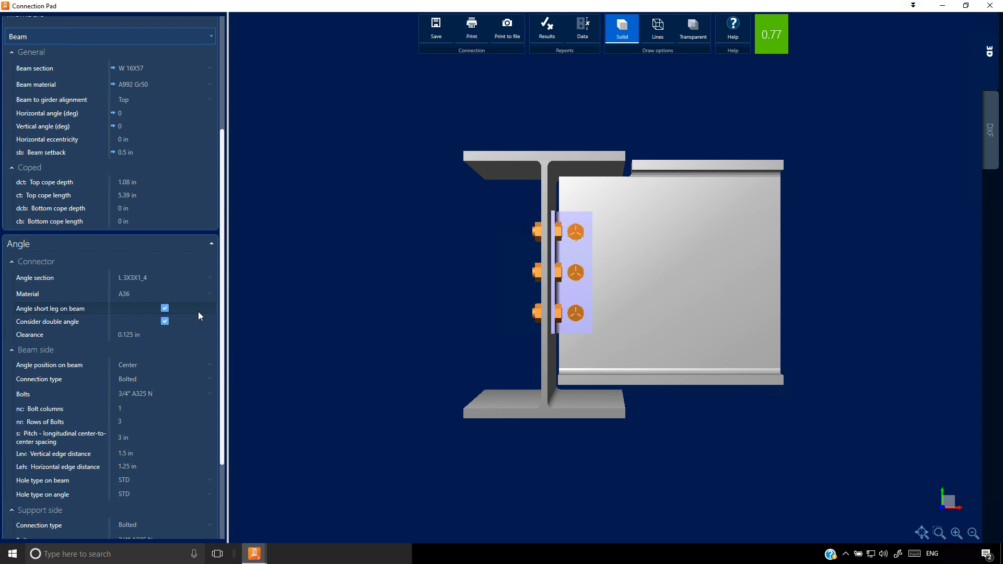
{"action": "left_click", "coordinate": [156, 380]}
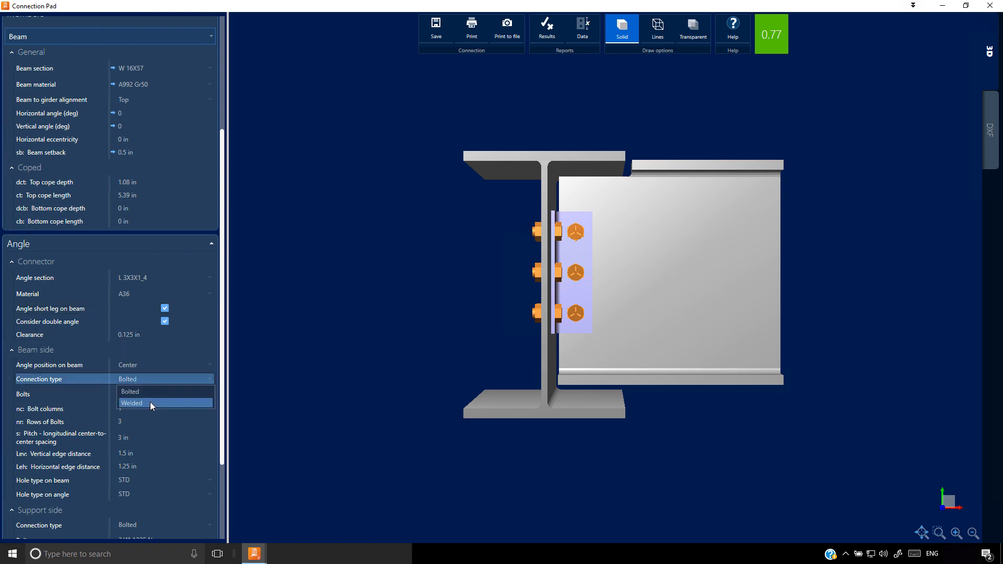
{"action": "left_click", "coordinate": [149, 402]}
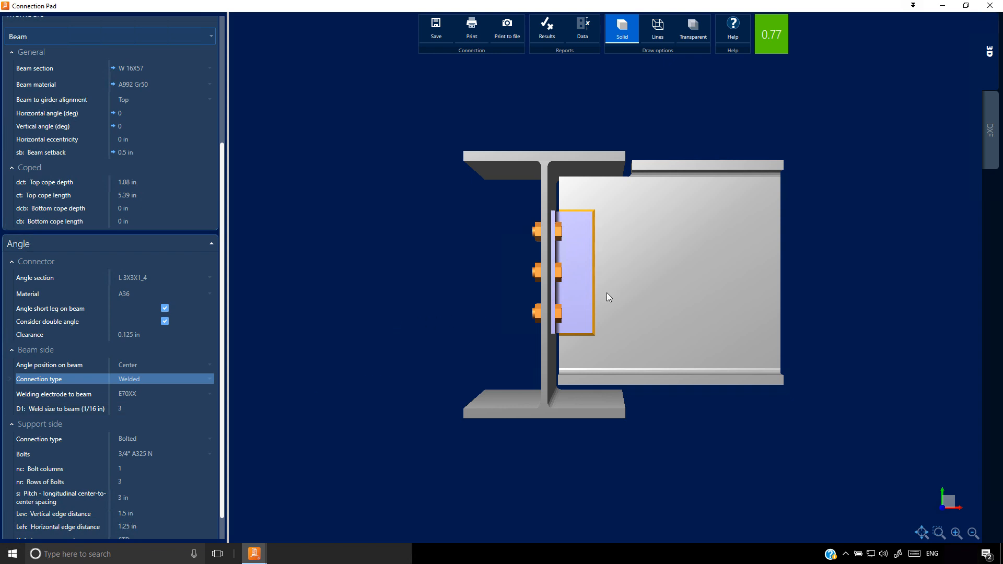
{"action": "left_click_drag", "start_coordinate": [593, 296], "coordinate": [529, 290]}
{"action": "left_click", "coordinate": [166, 320]}
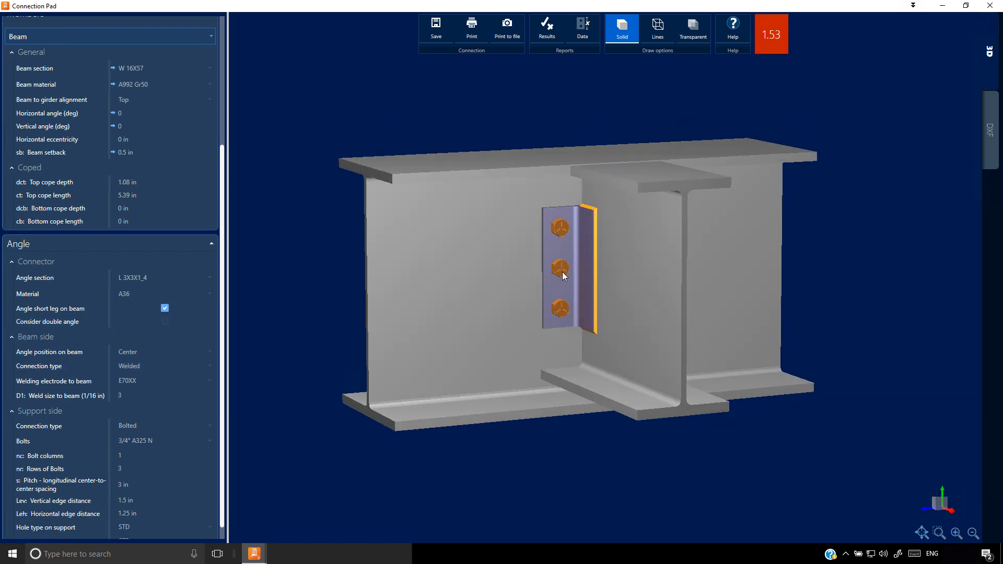
{"action": "left_click", "coordinate": [990, 5]}
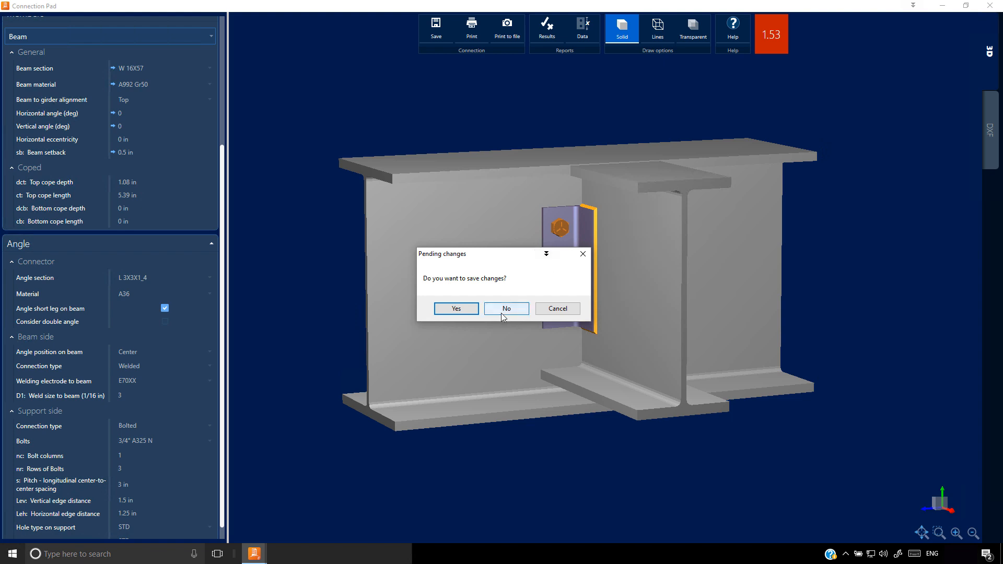
{"action": "left_click", "coordinate": [507, 308]}
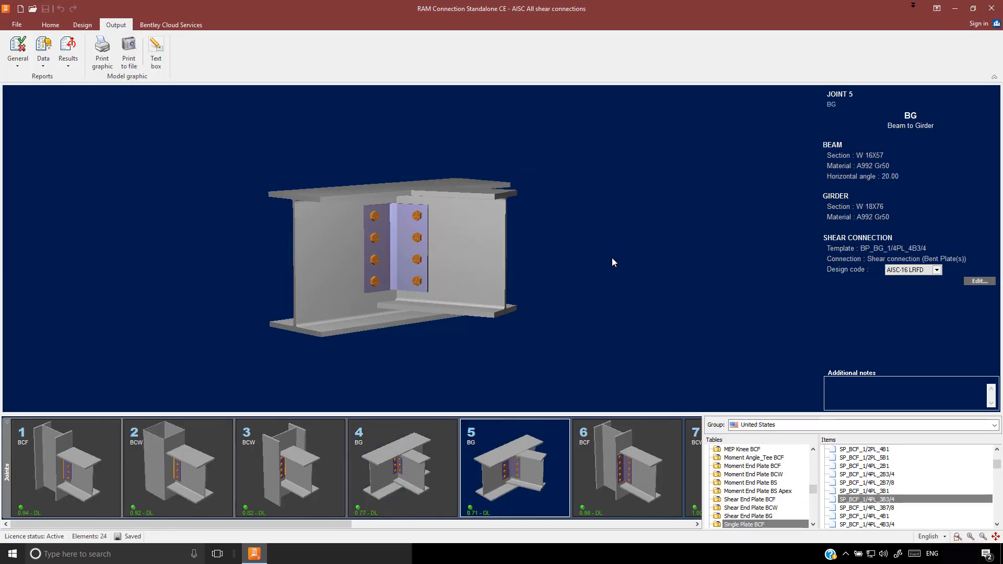
- Inspect joint 5's bent plate connection and joint 6's tee connection in 3D from several angles
{"action": "left_click_drag", "start_coordinate": [460, 268], "coordinate": [466, 278]}
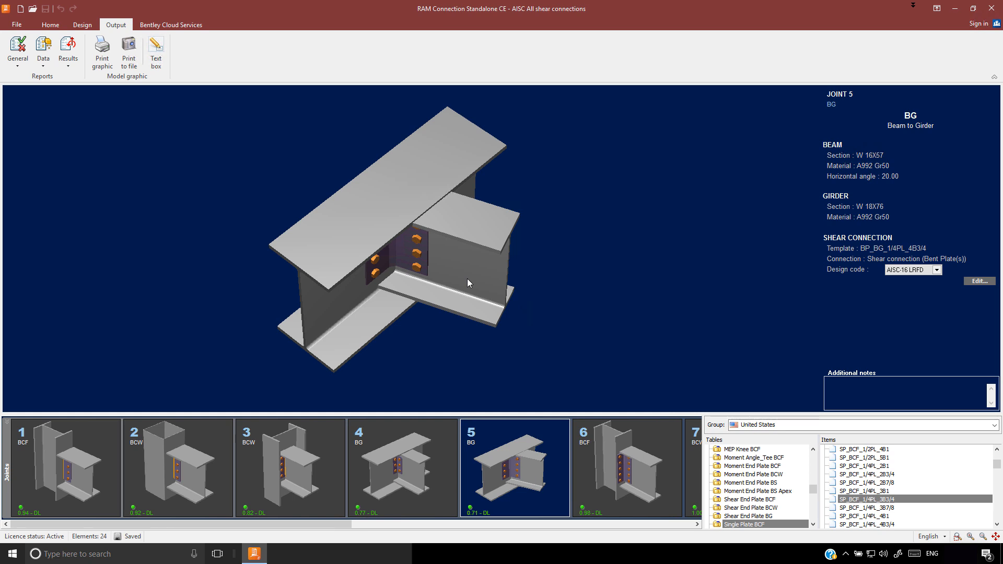
{"action": "left_click_drag", "start_coordinate": [467, 278], "coordinate": [461, 259]}
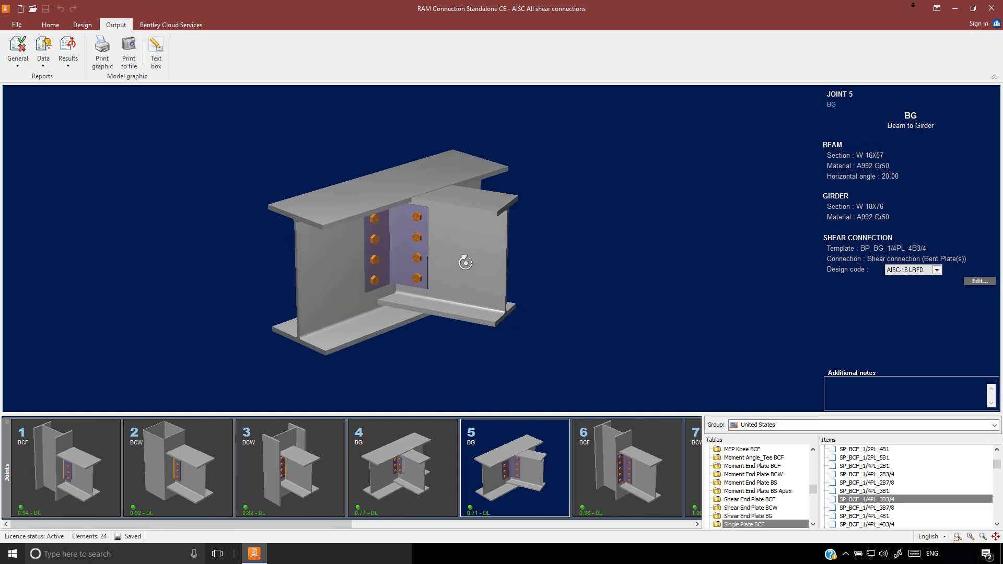
{"action": "left_click", "coordinate": [606, 466]}
{"action": "left_click_drag", "start_coordinate": [441, 296], "coordinate": [394, 289]}
- Try changing the beam-side connection type of joint 6's tee to Welded, and close the editor without saving
{"action": "double_click", "coordinate": [432, 236]}
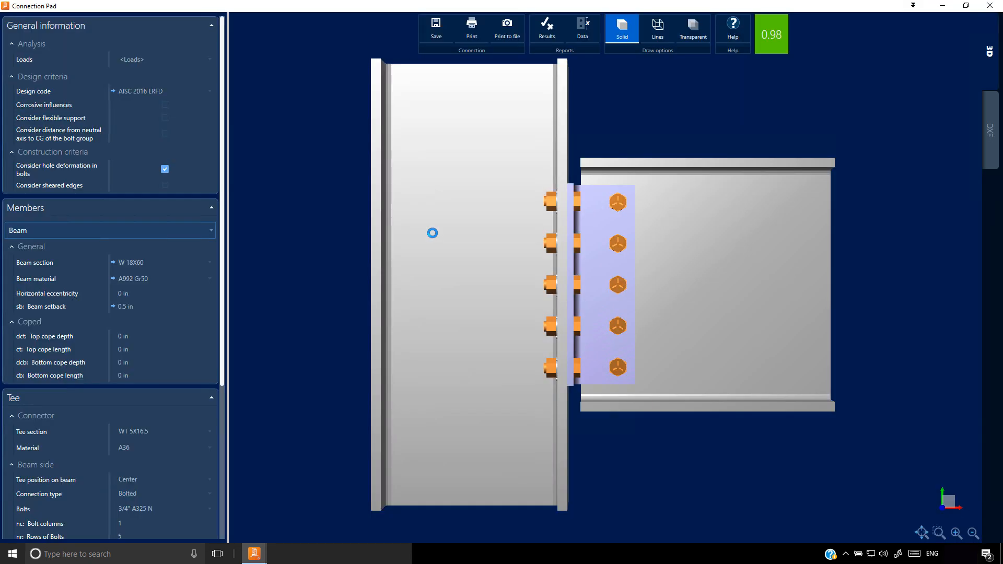
{"action": "mouse_move", "coordinate": [600, 252]}
{"action": "left_mouse_down"}
{"action": "mouse_move", "coordinate": [598, 273]}
{"action": "mouse_move", "coordinate": [599, 256]}
{"action": "left_mouse_up"}
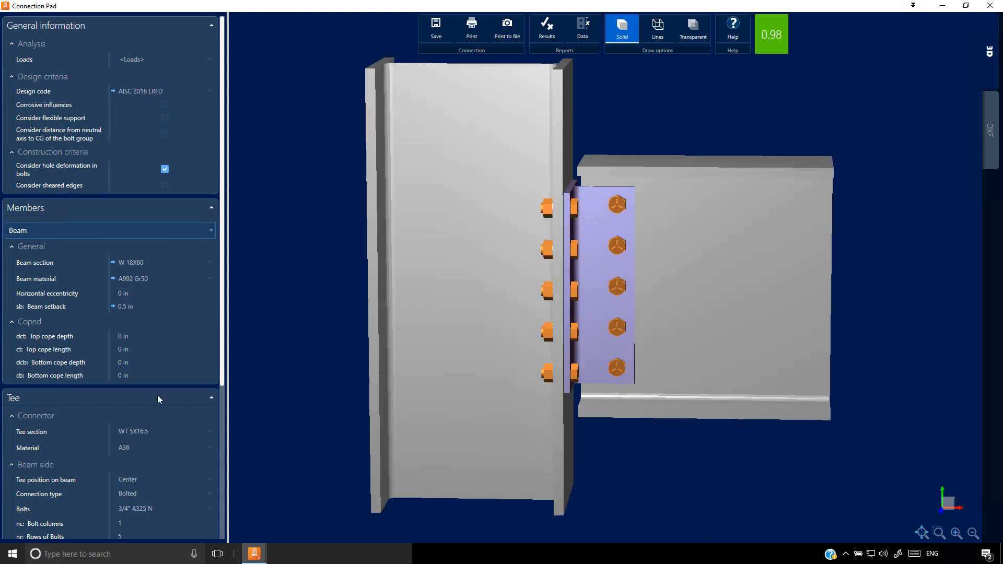
{"action": "left_click", "coordinate": [135, 493]}
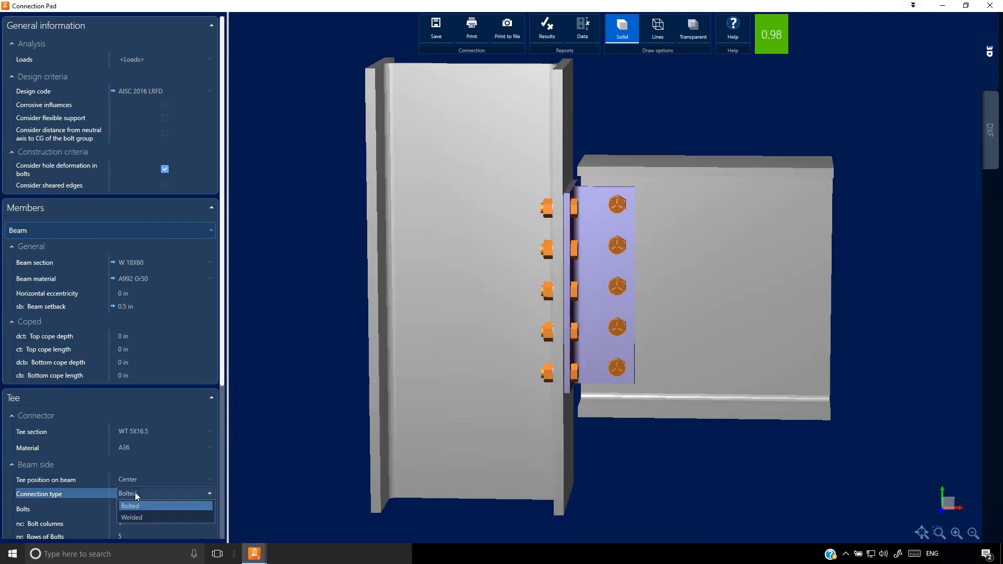
{"action": "left_click", "coordinate": [167, 519]}
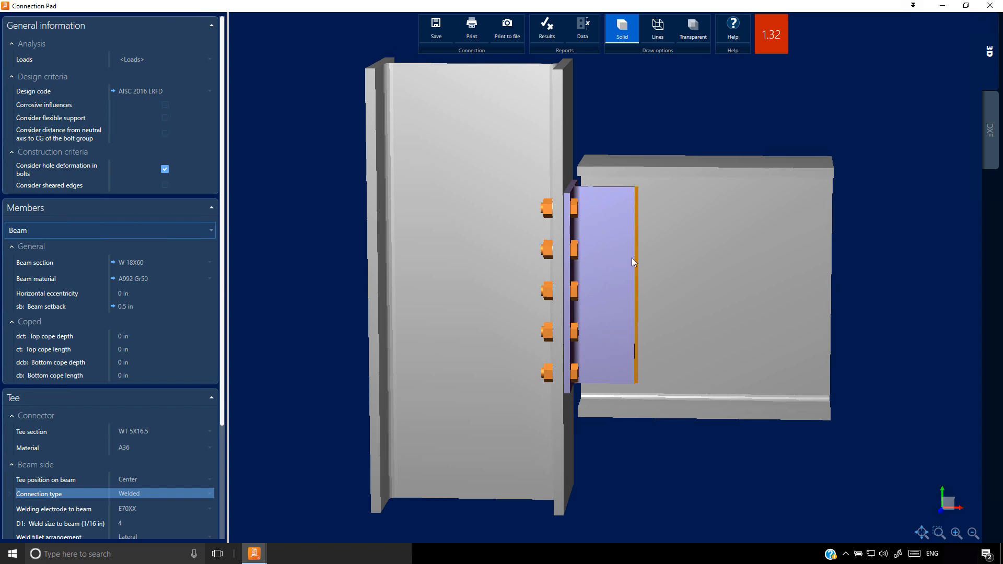
{"action": "left_click", "coordinate": [990, 6]}
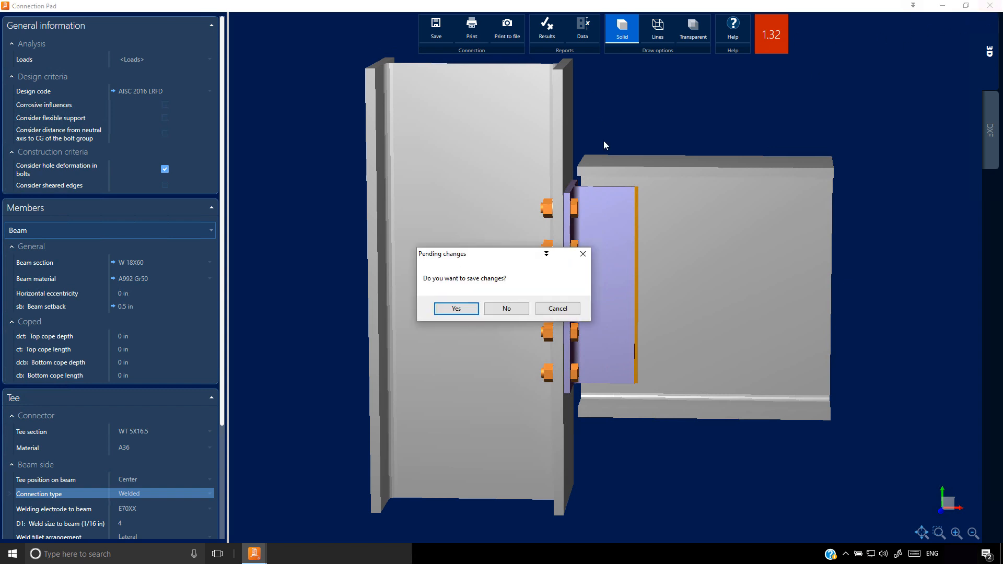
{"action": "left_click", "coordinate": [512, 309]}
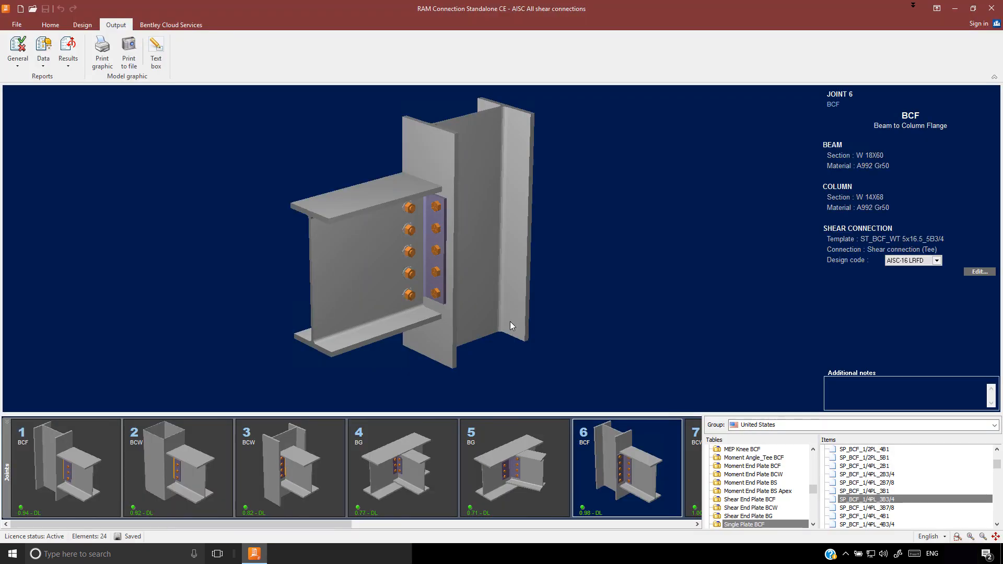
- Inspect joint 7's stiffened seated beam-to-column-web connection in 3D
{"action": "left_click_drag", "start_coordinate": [316, 524], "coordinate": [523, 529]}
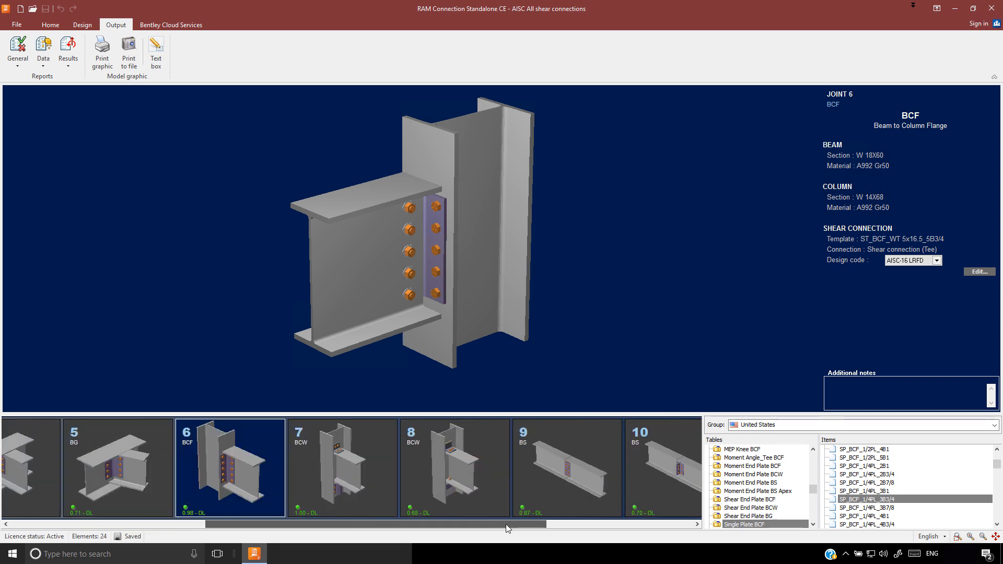
{"action": "left_click", "coordinate": [320, 469]}
{"action": "left_click_drag", "start_coordinate": [402, 283], "coordinate": [447, 267]}
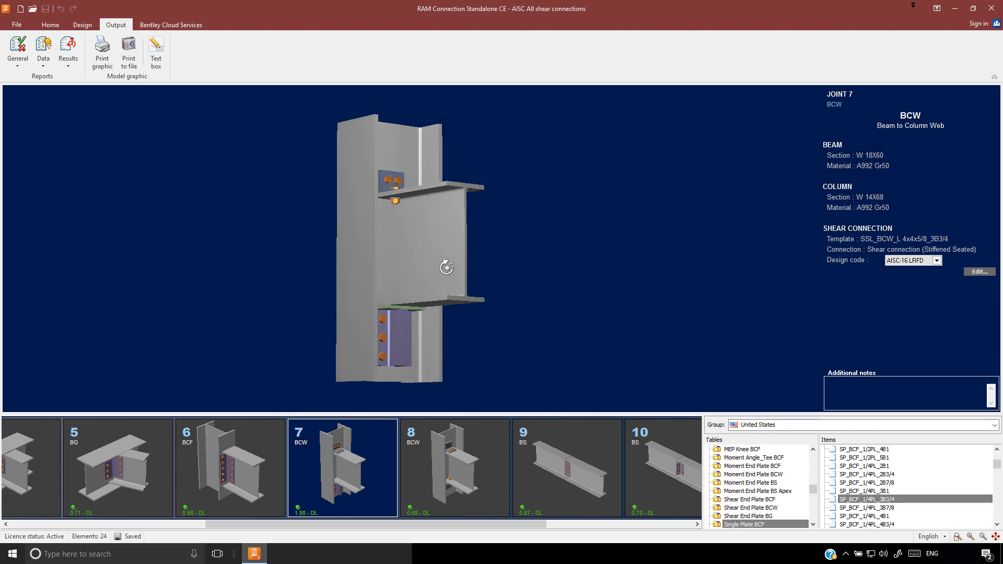
- Try Tee and Plate as the stiffener element of joint 7's stiffened seat, and close the editor without saving
{"action": "double_click", "coordinate": [400, 330]}
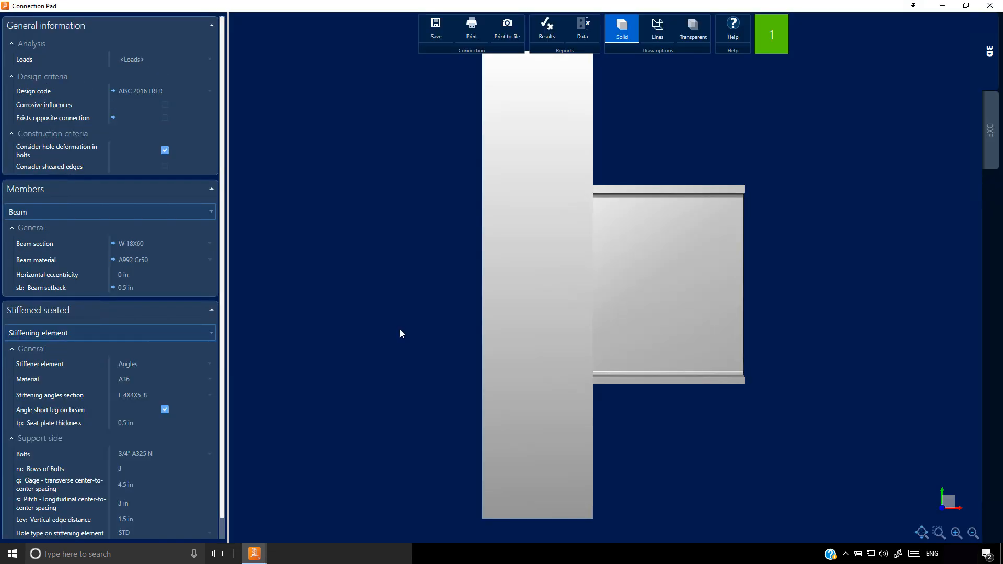
{"action": "left_click_drag", "start_coordinate": [537, 313], "coordinate": [464, 301]}
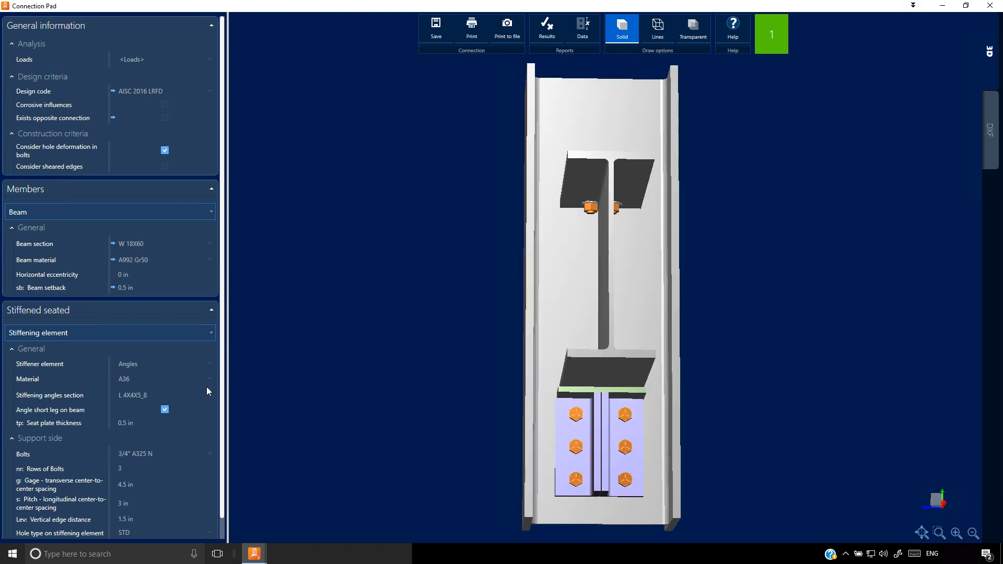
{"action": "left_click", "coordinate": [158, 364]}
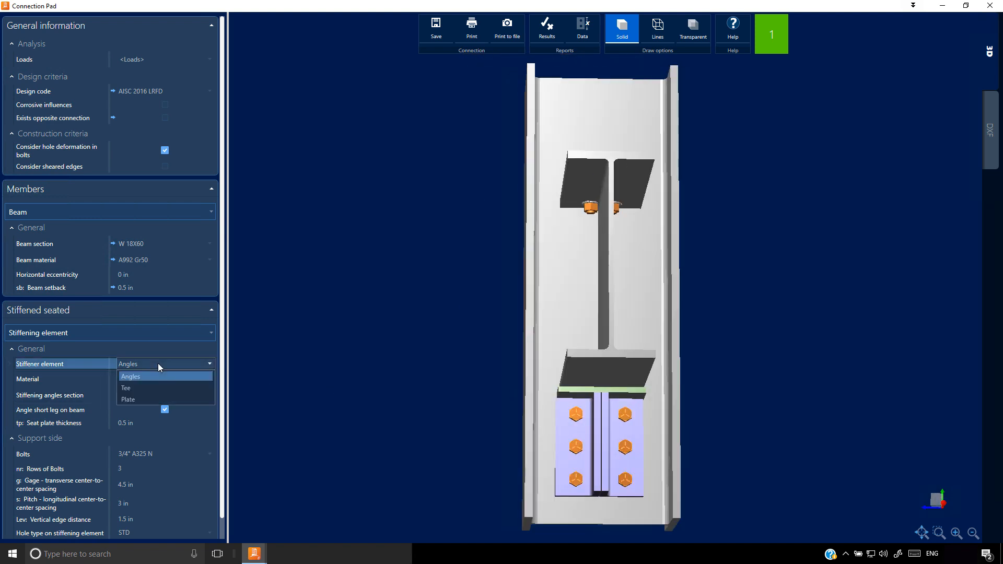
{"action": "left_click", "coordinate": [144, 388]}
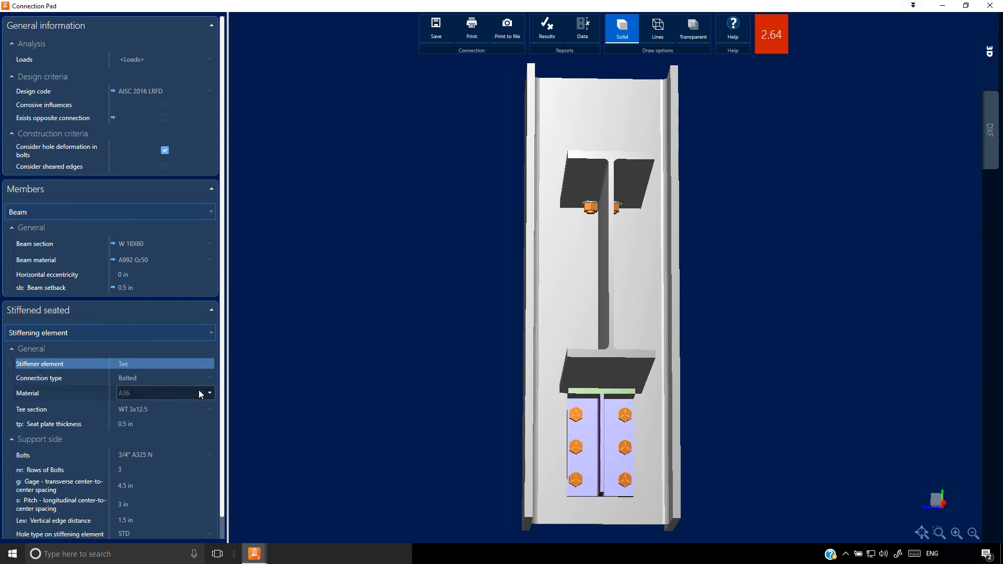
{"action": "left_click", "coordinate": [197, 365]}
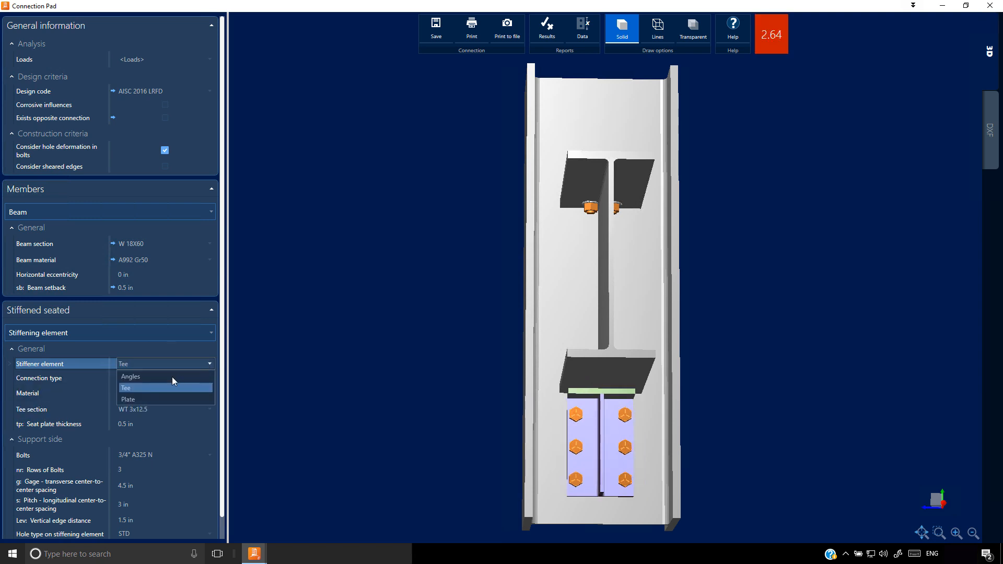
{"action": "left_click", "coordinate": [143, 399]}
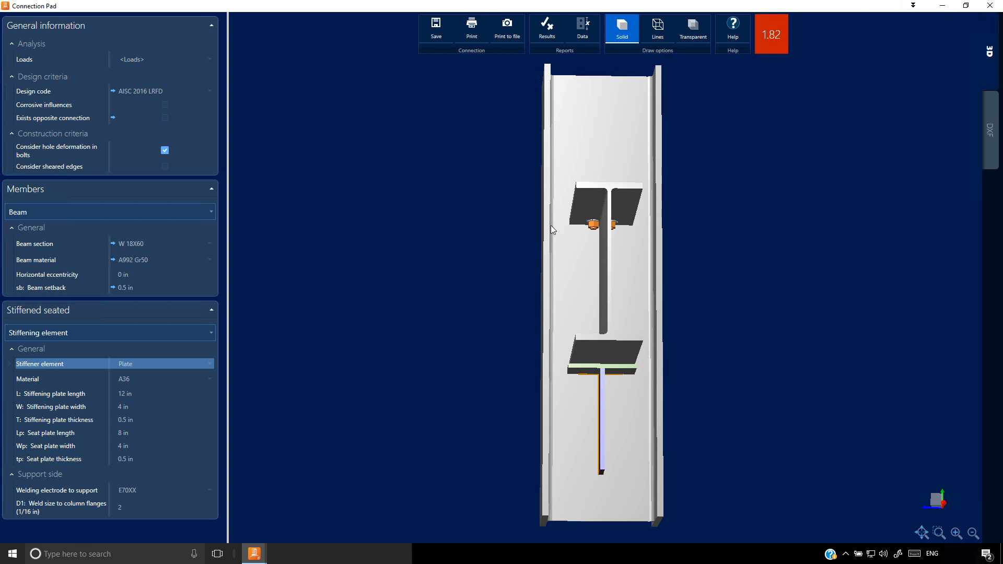
{"action": "left_click", "coordinate": [990, 6]}
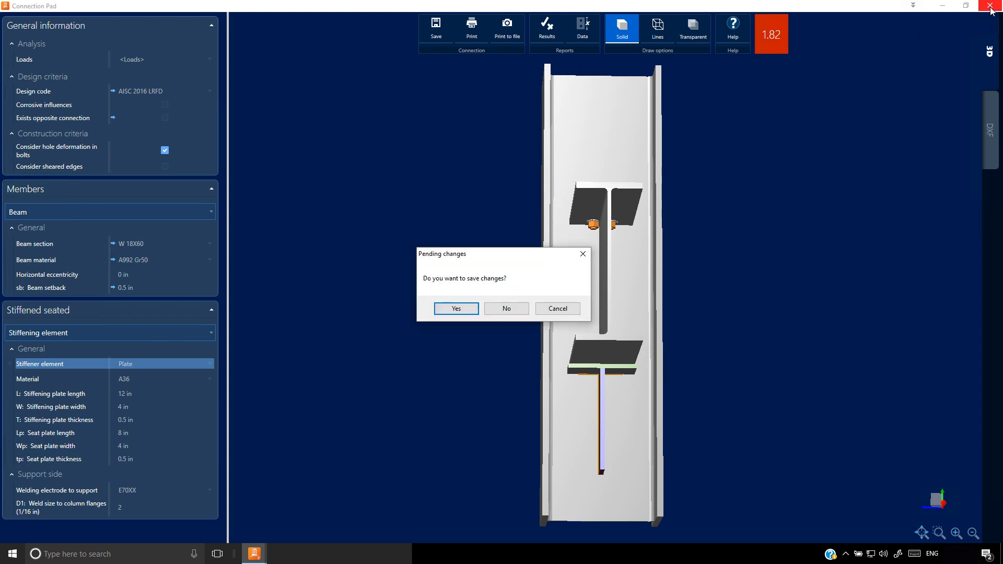
{"action": "left_click", "coordinate": [511, 309]}
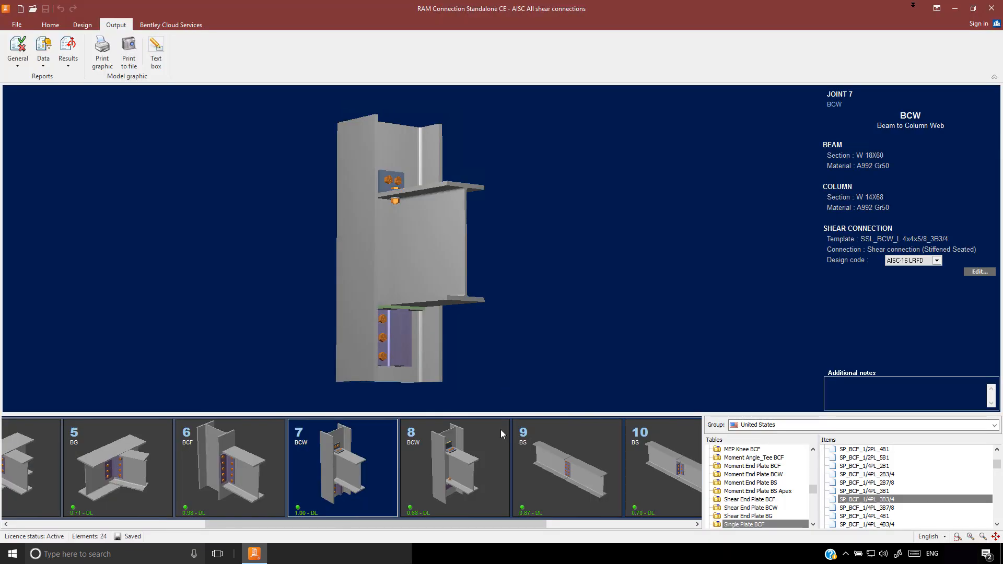
- Inspect joint 8's unstiffened seated beam-to-column-web connection in 3D
{"action": "left_click", "coordinate": [464, 463]}
{"action": "left_click_drag", "start_coordinate": [562, 253], "coordinate": [556, 258]}
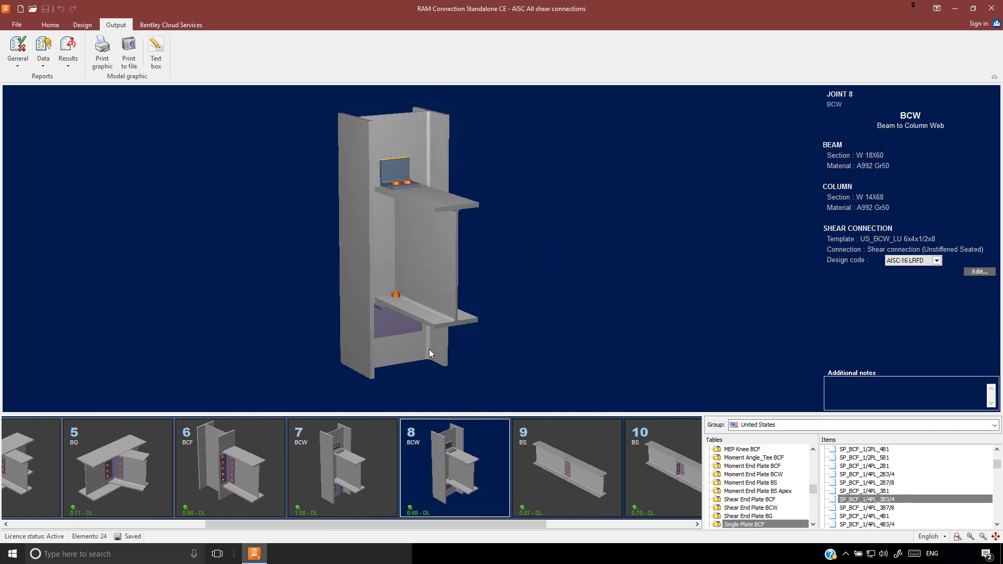
- Try changing the beam-side connection type of joint 8's seat angle to Welded, and close the editor without saving
{"action": "double_click", "coordinate": [393, 328]}
{"action": "left_click_drag", "start_coordinate": [548, 315], "coordinate": [521, 296]}
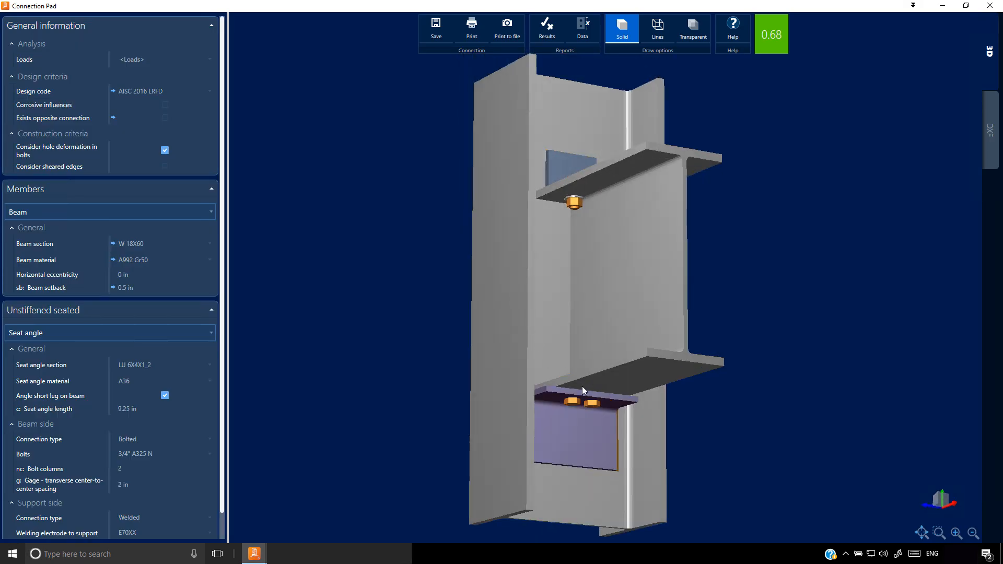
{"action": "left_click", "coordinate": [145, 439]}
{"action": "left_click", "coordinate": [153, 459]}
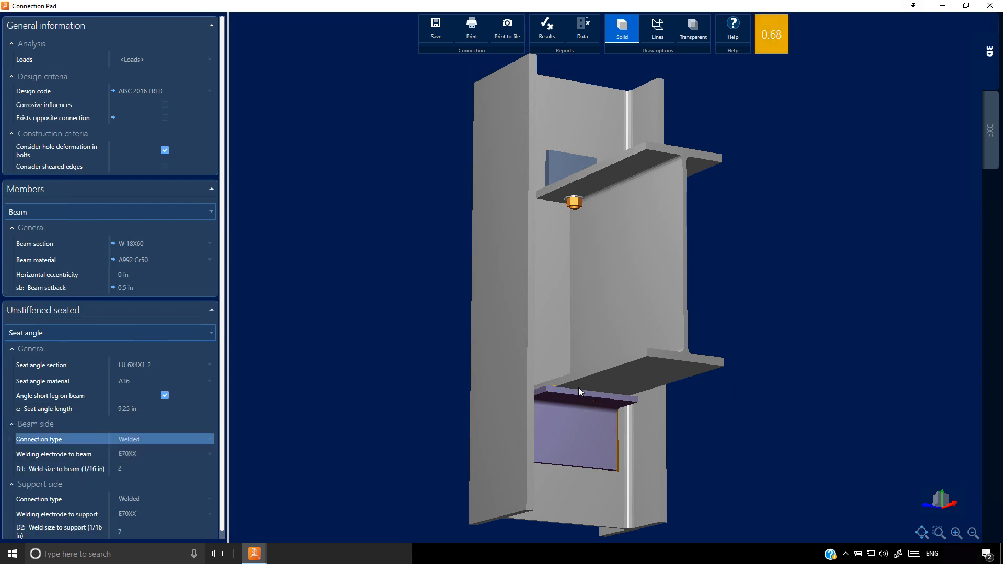
{"action": "left_click_drag", "start_coordinate": [578, 402], "coordinate": [545, 394]}
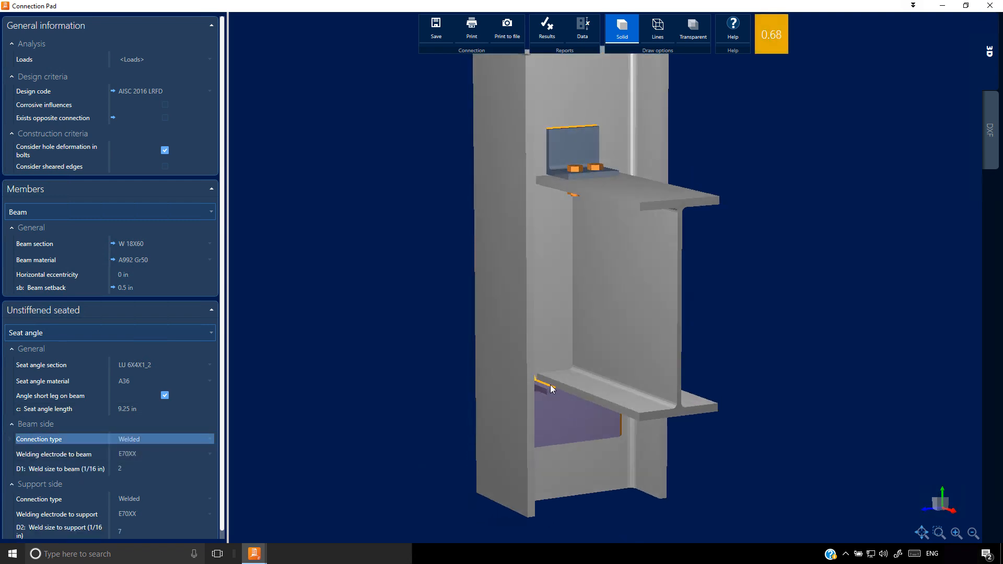
{"action": "left_click", "coordinate": [990, 6]}
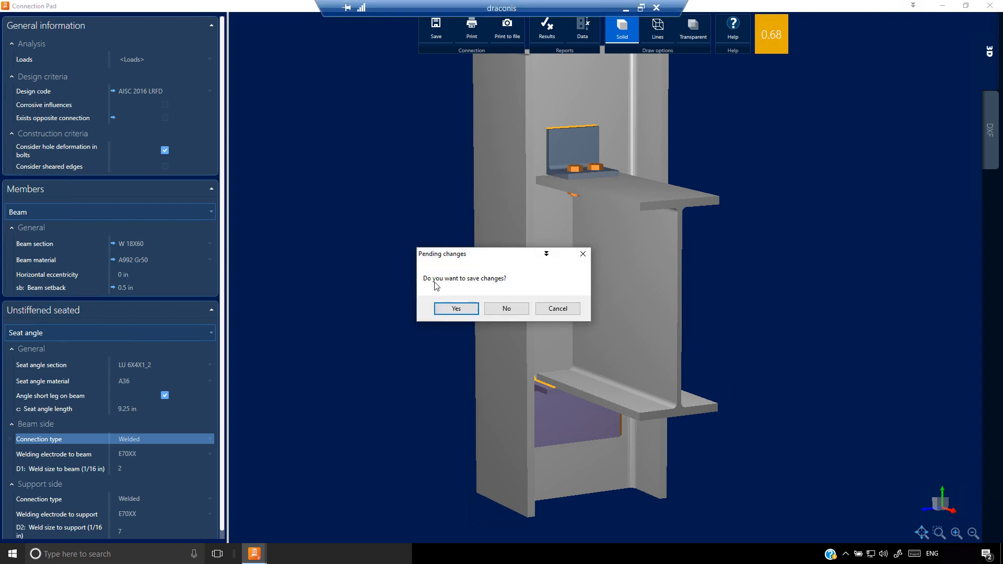
{"action": "left_click", "coordinate": [456, 309]}
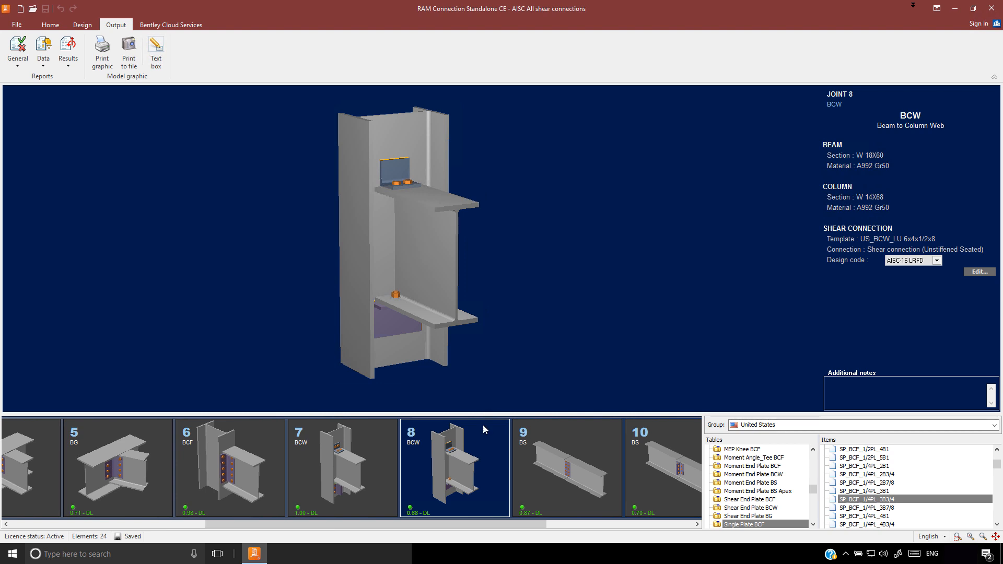
- Inspect the beam splices of joints 9 and 10 in 3D
{"action": "left_click_drag", "start_coordinate": [385, 524], "coordinate": [540, 536]}
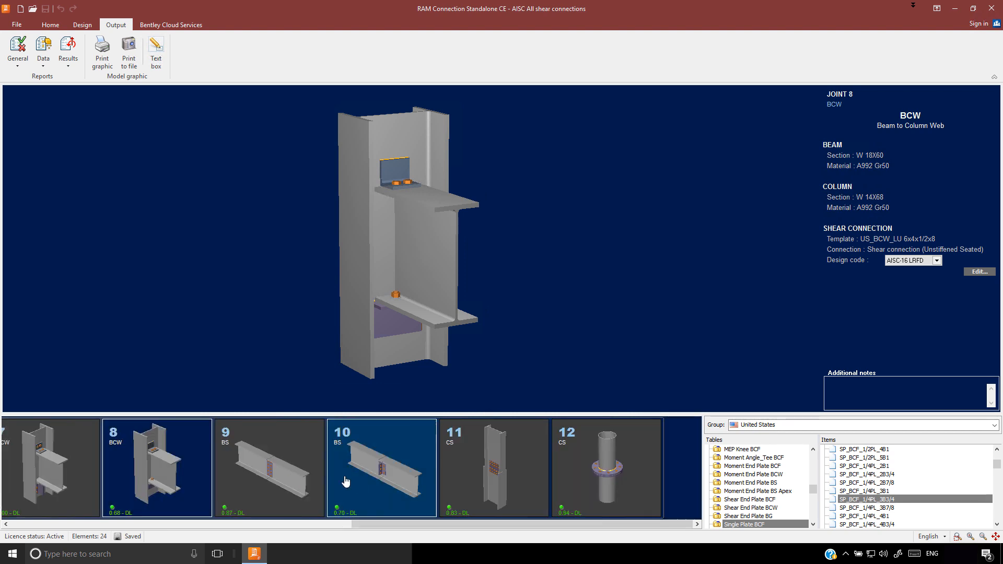
{"action": "left_click", "coordinate": [287, 477]}
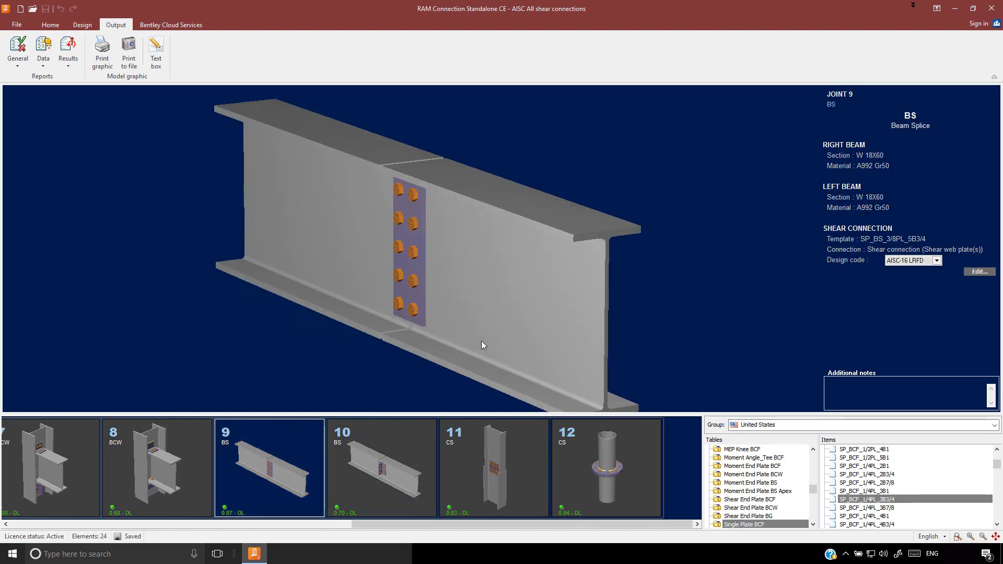
{"action": "left_click_drag", "start_coordinate": [495, 337], "coordinate": [497, 338]}
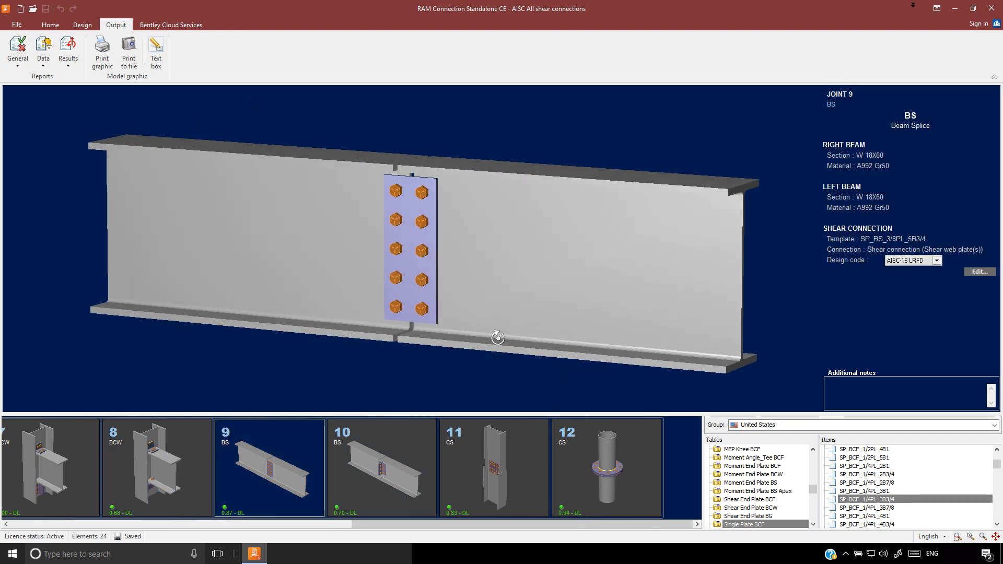
{"action": "left_click", "coordinate": [381, 474]}
{"action": "left_click_drag", "start_coordinate": [612, 283], "coordinate": [555, 285]}
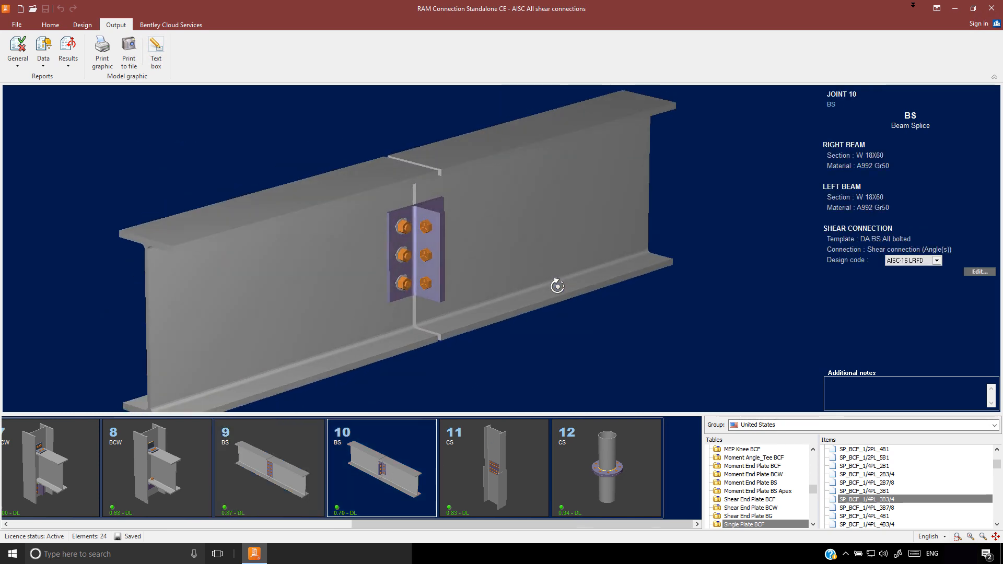
- Inspect the column splices of joints 11 and 12 in 3D
{"action": "left_click", "coordinate": [508, 478]}
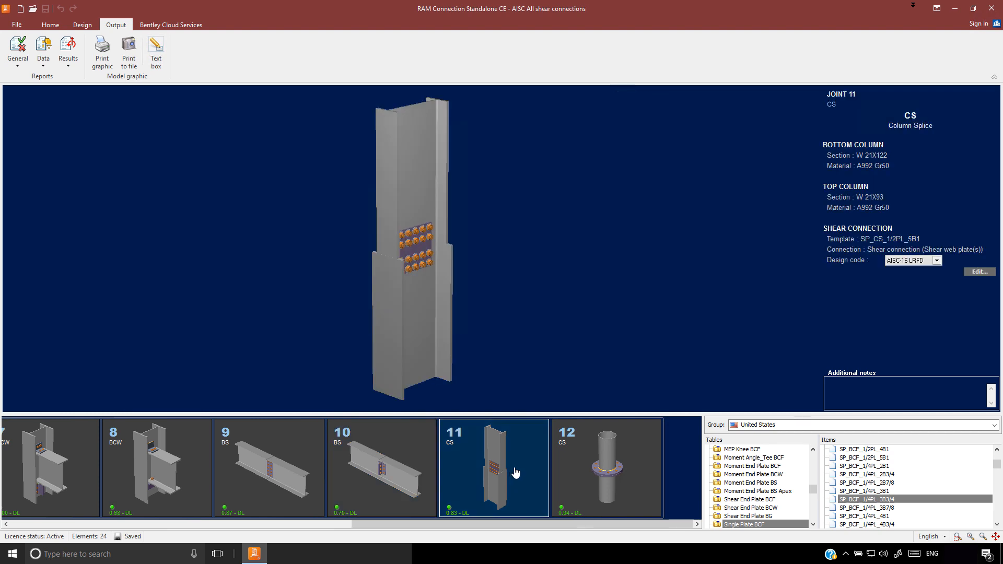
{"action": "left_click_drag", "start_coordinate": [408, 232], "coordinate": [456, 235]}
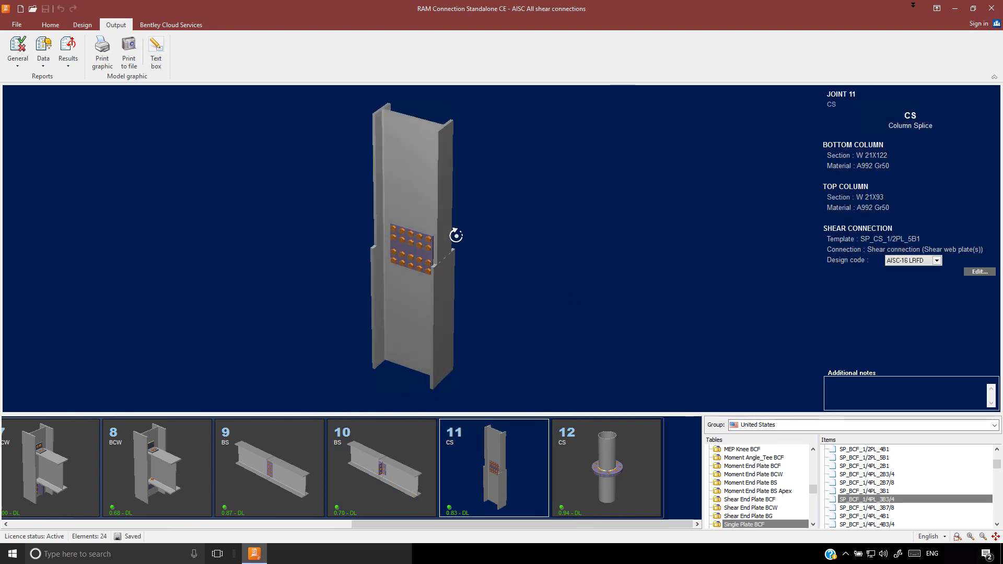
{"action": "left_click", "coordinate": [605, 479]}
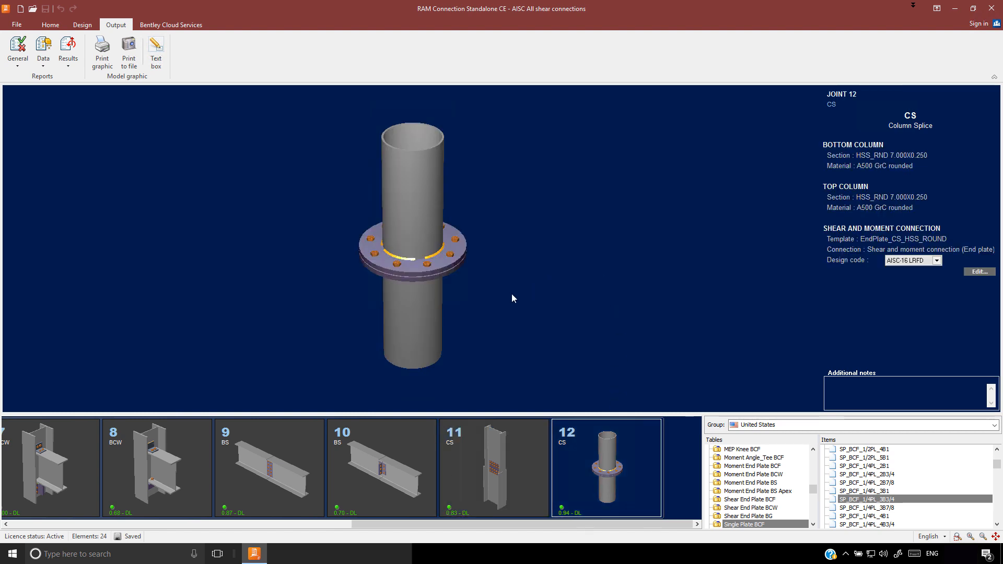
{"action": "left_click_drag", "start_coordinate": [459, 314], "coordinate": [463, 332]}
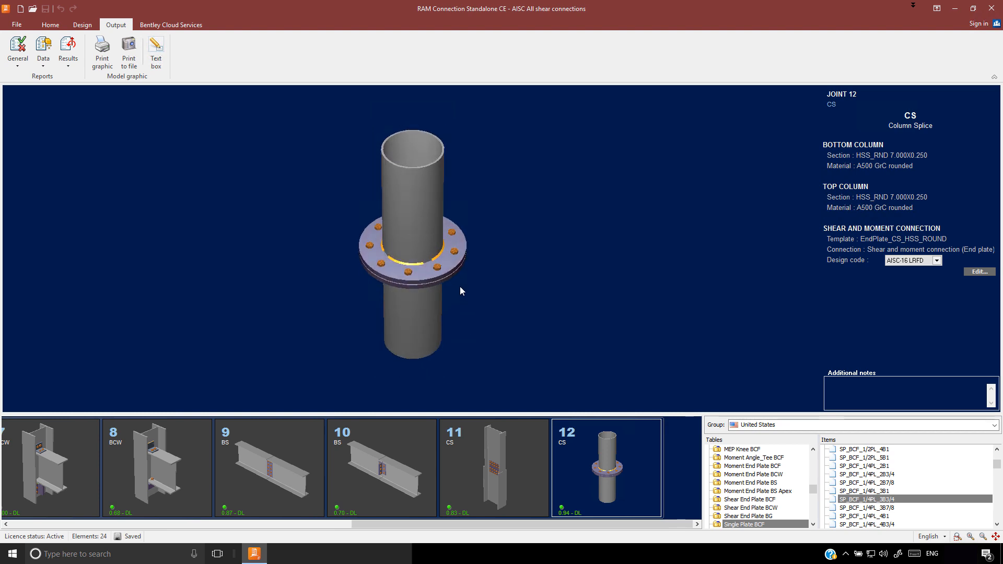
- Try changing the member section of joint 12's end plate column splice to HSS_RECT 10X6X5_16
{"action": "double_click", "coordinate": [452, 264]}
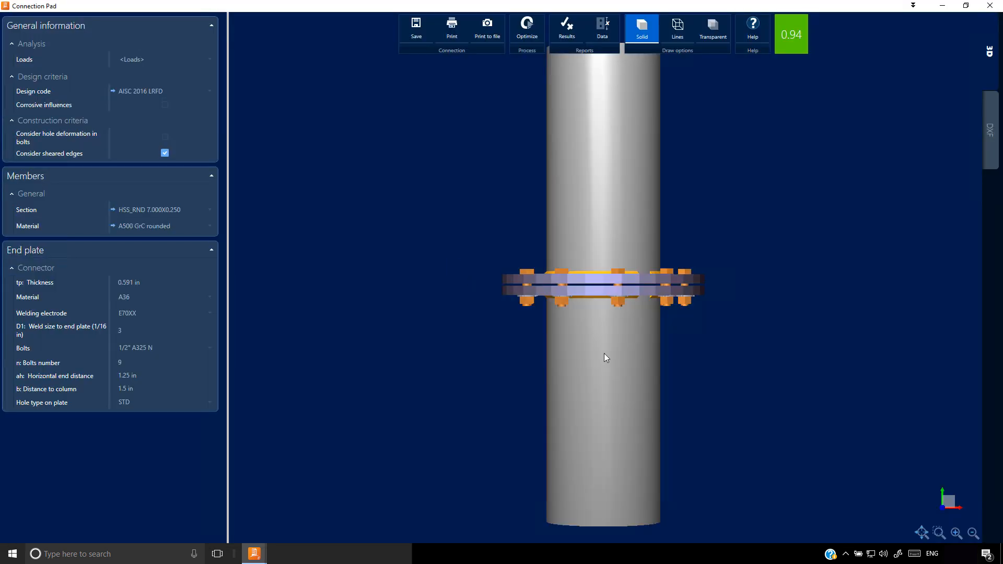
{"action": "left_click_drag", "start_coordinate": [601, 370], "coordinate": [600, 417]}
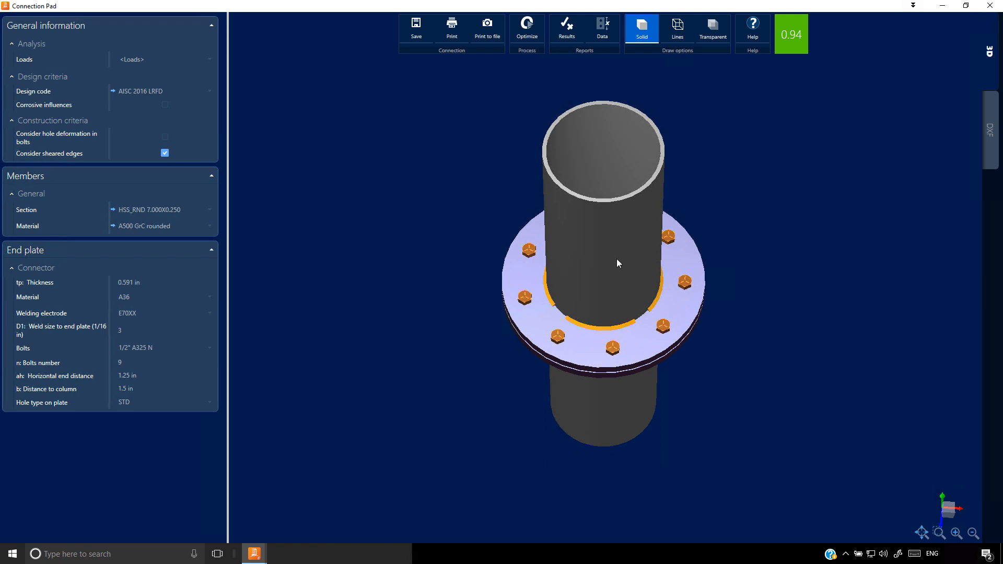
{"action": "left_click", "coordinate": [178, 208]}
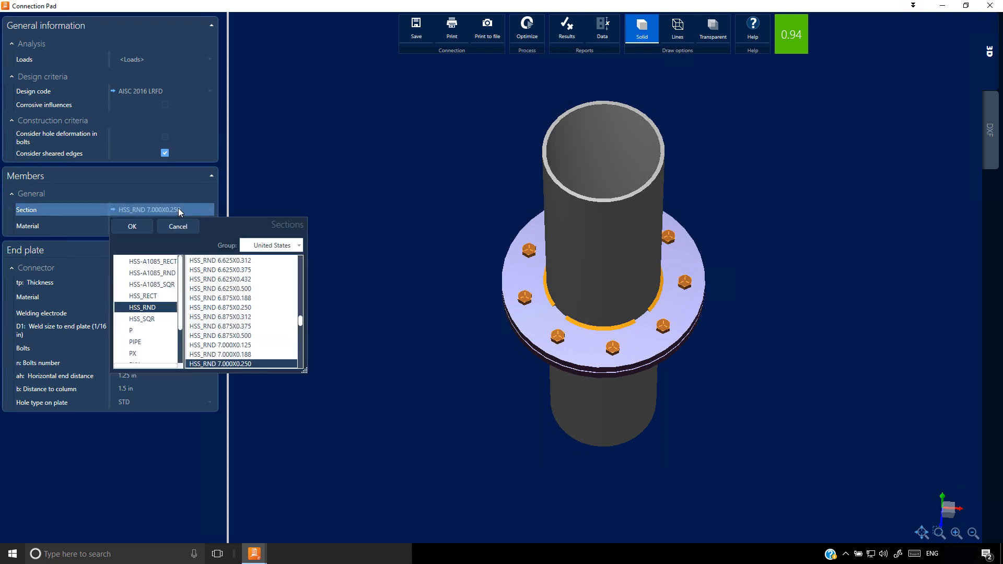
{"action": "left_click", "coordinate": [143, 296]}
{"action": "left_click_drag", "start_coordinate": [301, 287], "coordinate": [299, 336]}
{"action": "left_click", "coordinate": [219, 307]}
{"action": "left_click", "coordinate": [132, 227]}
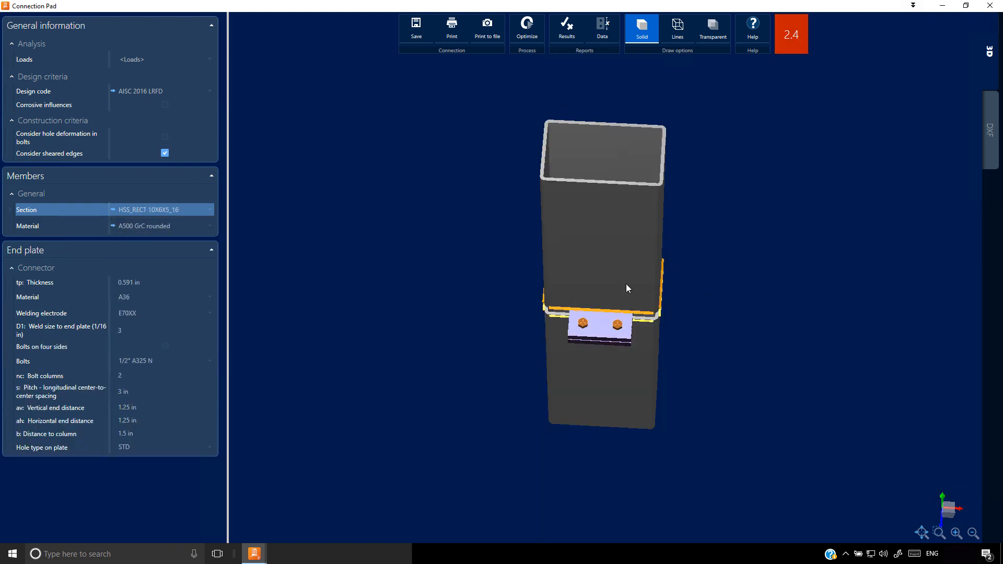
- Optimize the rectangular HSS end plate splice, inspect it in 3D, and close the editor without saving
{"action": "left_click", "coordinate": [523, 33]}
{"action": "right_click_drag", "start_coordinate": [600, 284], "coordinate": [582, 300]}
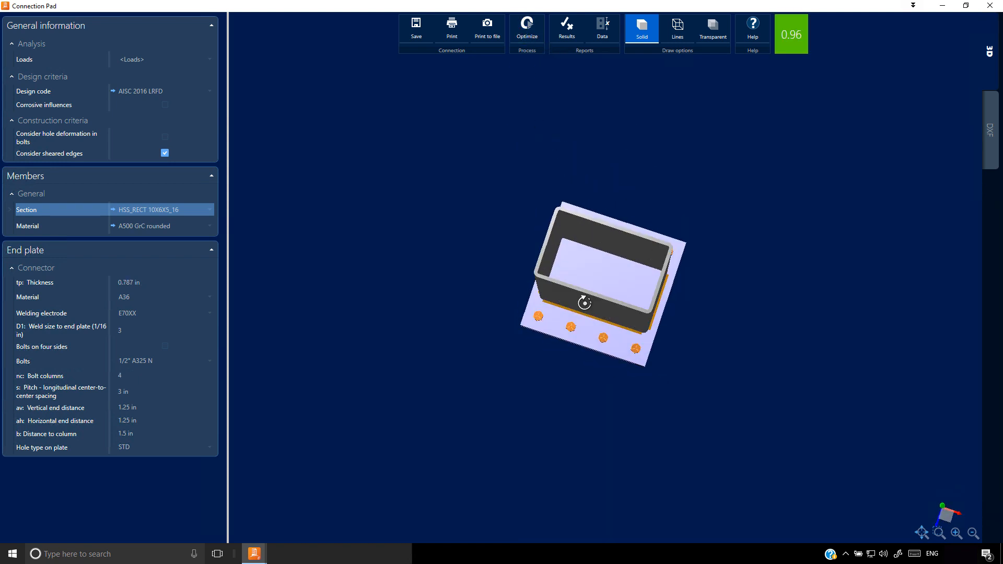
{"action": "left_click", "coordinate": [990, 5]}
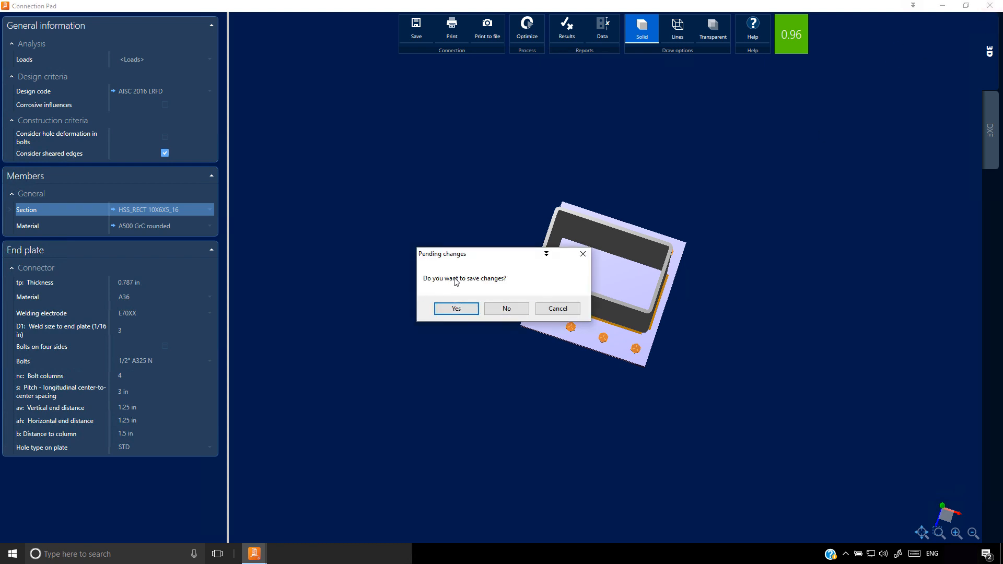
{"action": "left_click", "coordinate": [506, 309]}
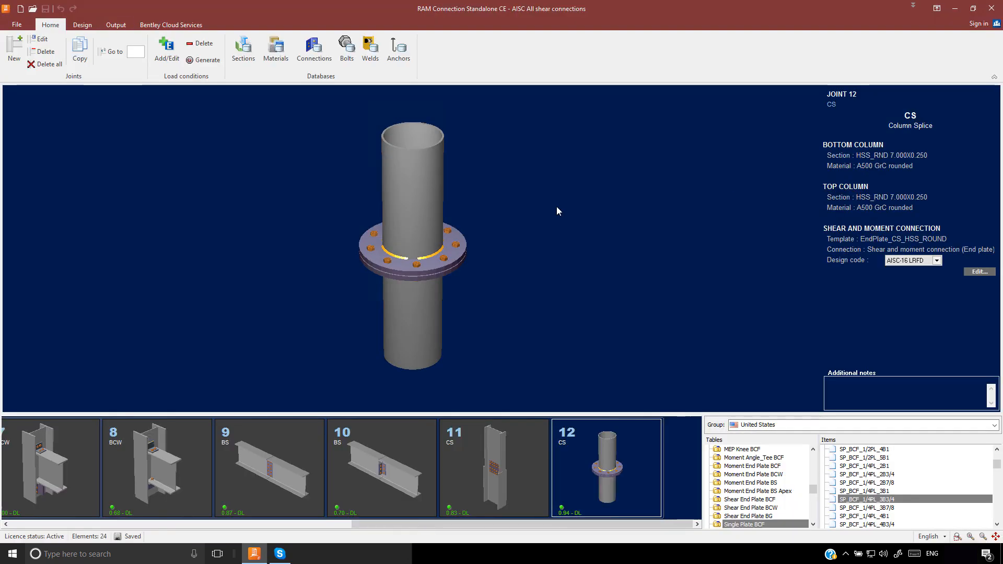
- Open the recent model AISC Moment Connections.rcnx
{"action": "left_click", "coordinate": [18, 26]}
{"action": "scroll", "coordinate": [358, 188], "scroll_direction": "up", "scroll_amount": 2}
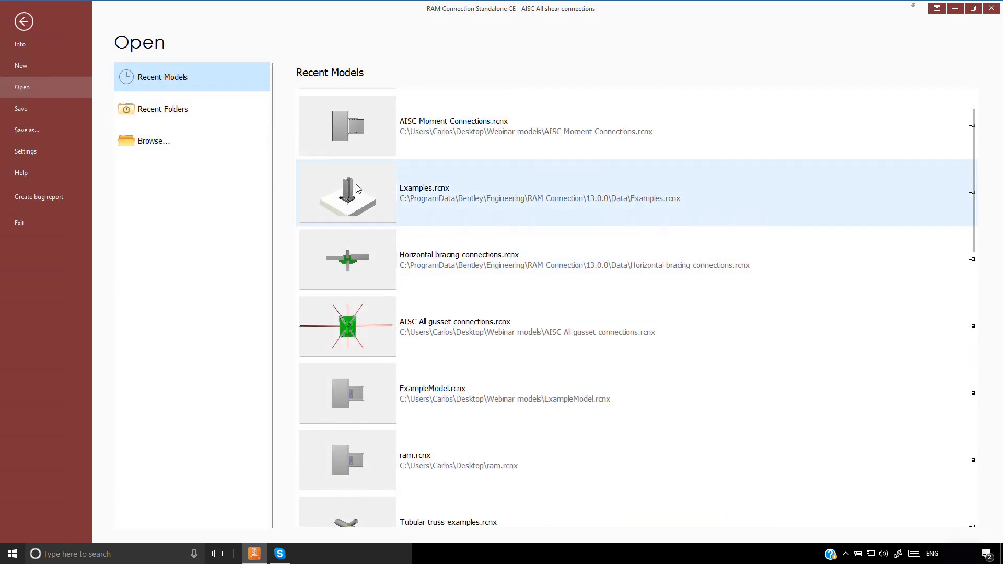
{"action": "scroll", "coordinate": [358, 185], "scroll_direction": "up", "scroll_amount": 1}
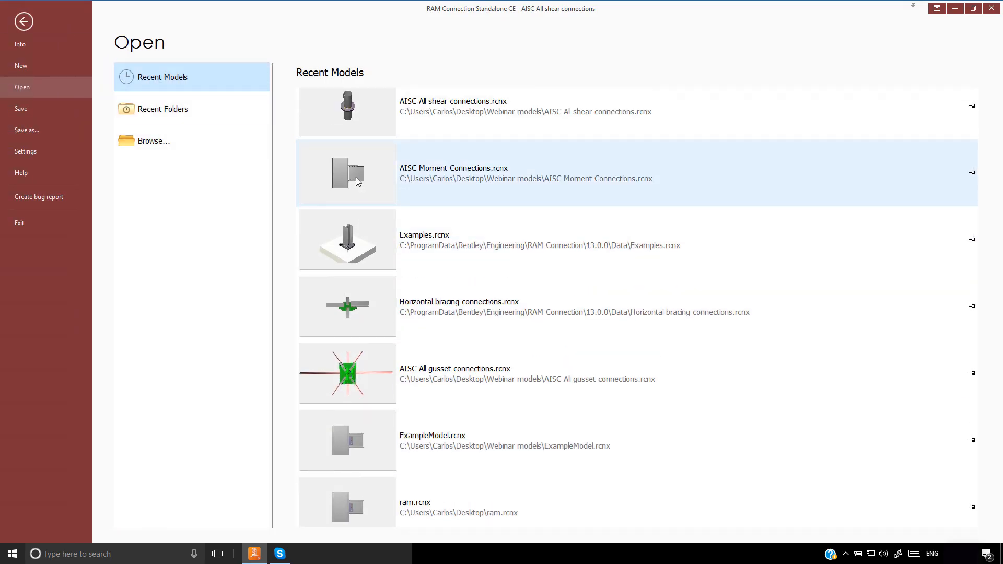
{"action": "left_click", "coordinate": [358, 181]}
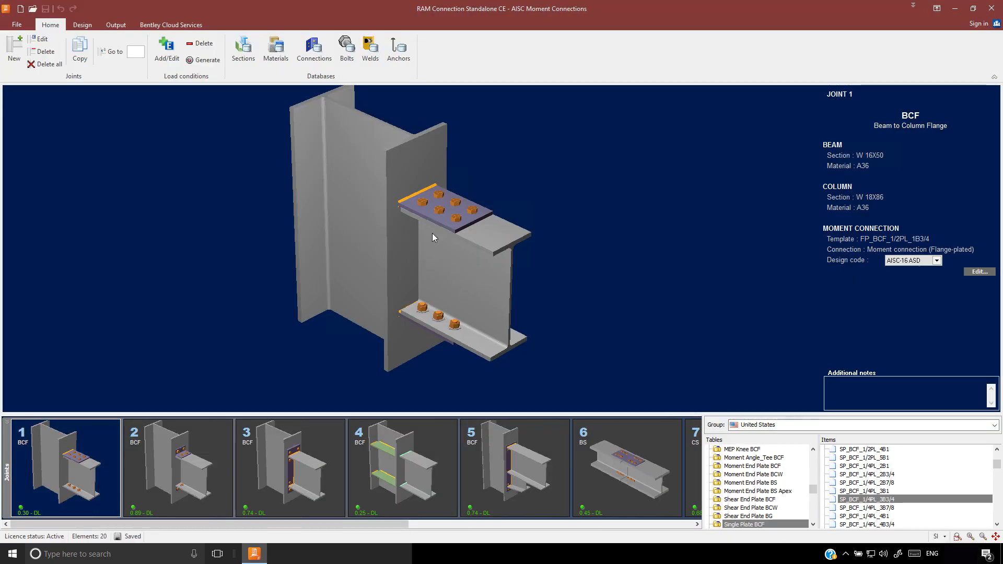
- Try HSS_SQR 12X12X5_8 as the column section of joint 1's flange-plated moment connection, and close the editor without saving
{"action": "double_click", "coordinate": [435, 215]}
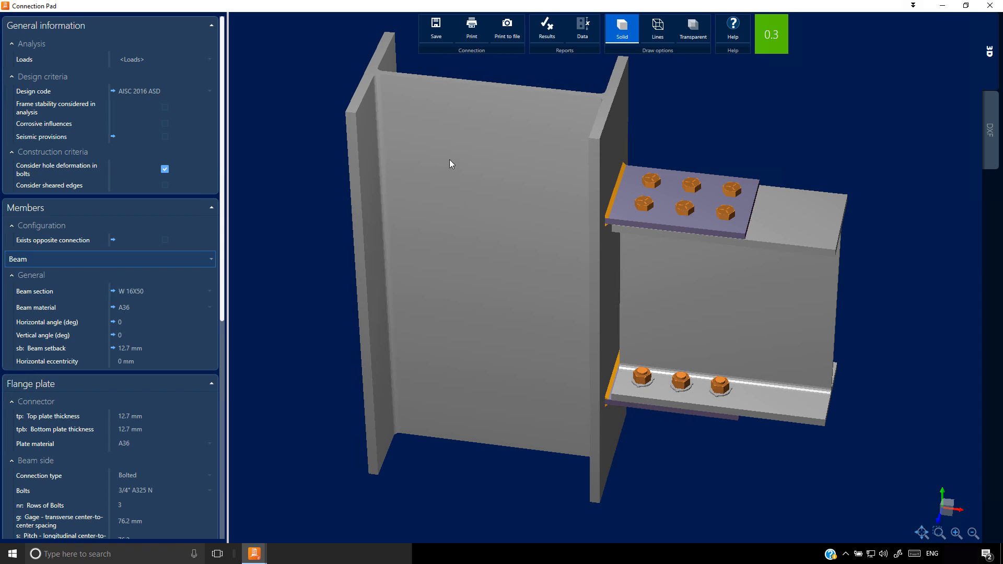
{"action": "left_click", "coordinate": [203, 259]}
{"action": "left_click", "coordinate": [139, 315]}
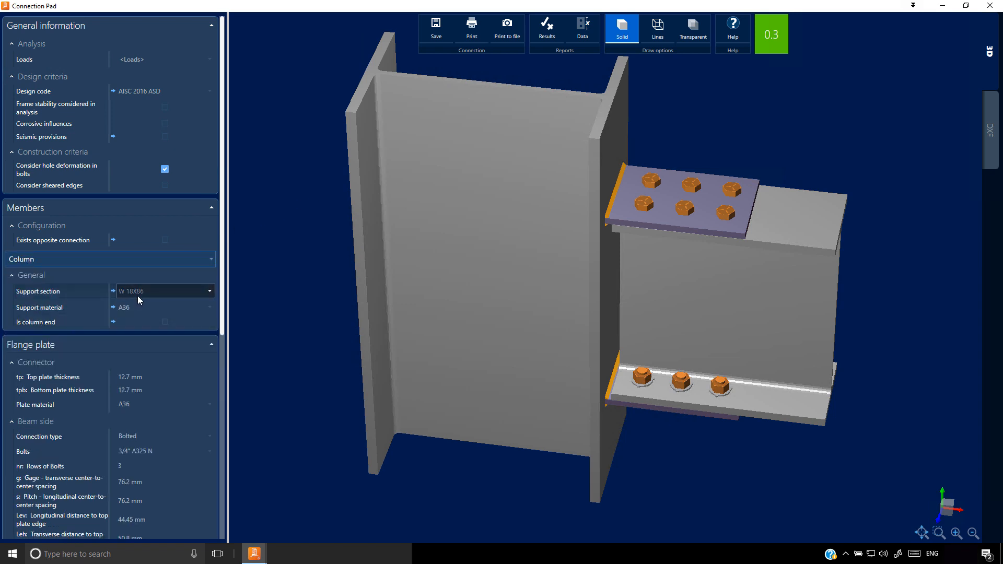
{"action": "left_click", "coordinate": [137, 296]}
{"action": "scroll", "coordinate": [182, 402], "scroll_direction": "up", "scroll_amount": 1}
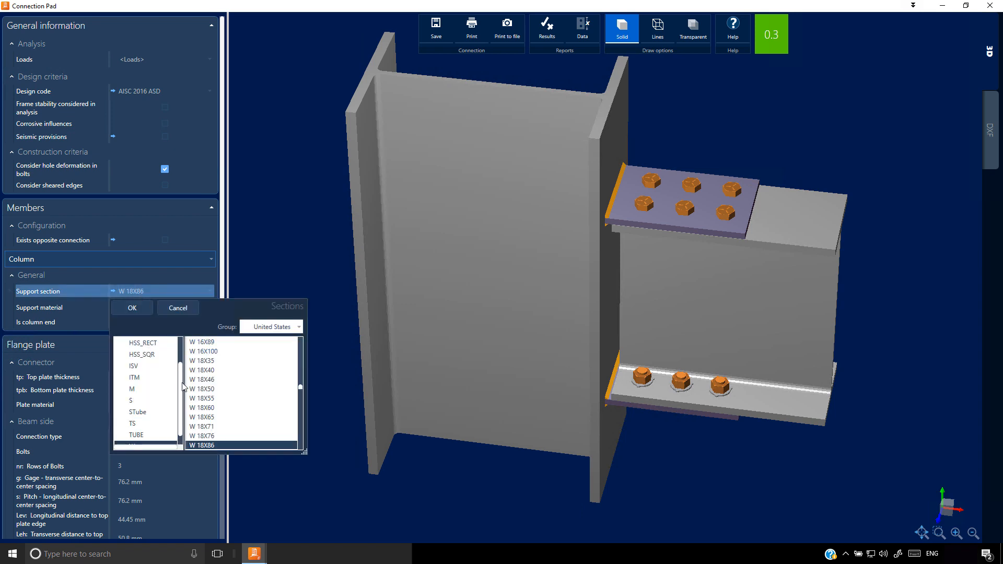
{"action": "left_click", "coordinate": [147, 377]}
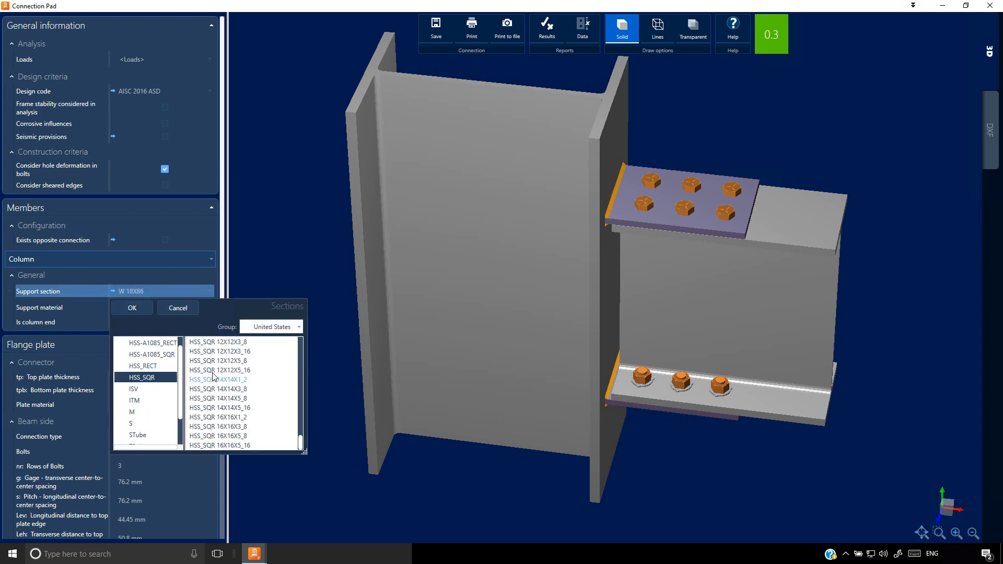
{"action": "left_click", "coordinate": [127, 309]}
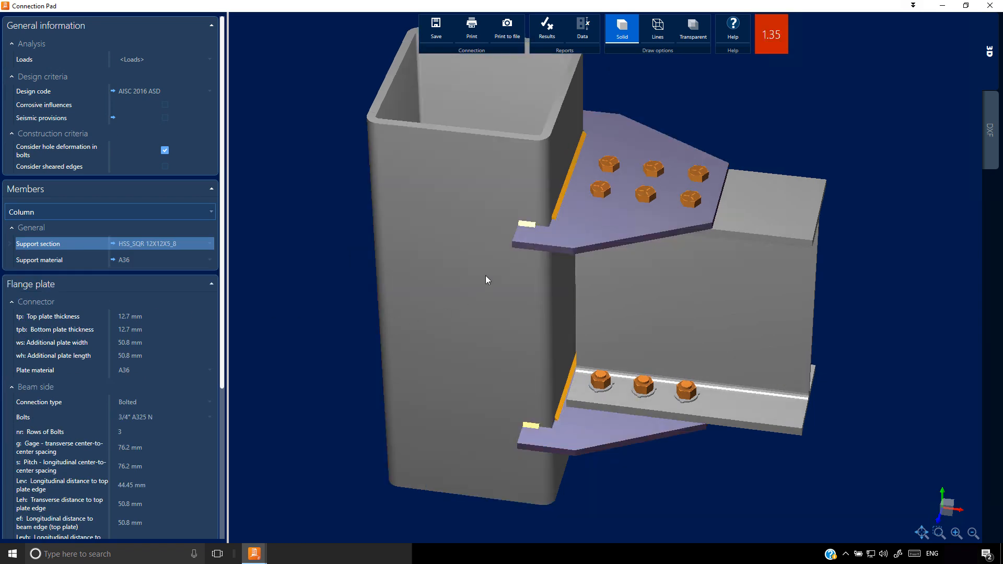
{"action": "left_click_drag", "start_coordinate": [480, 270], "coordinate": [467, 260]}
{"action": "left_click", "coordinate": [989, 5]}
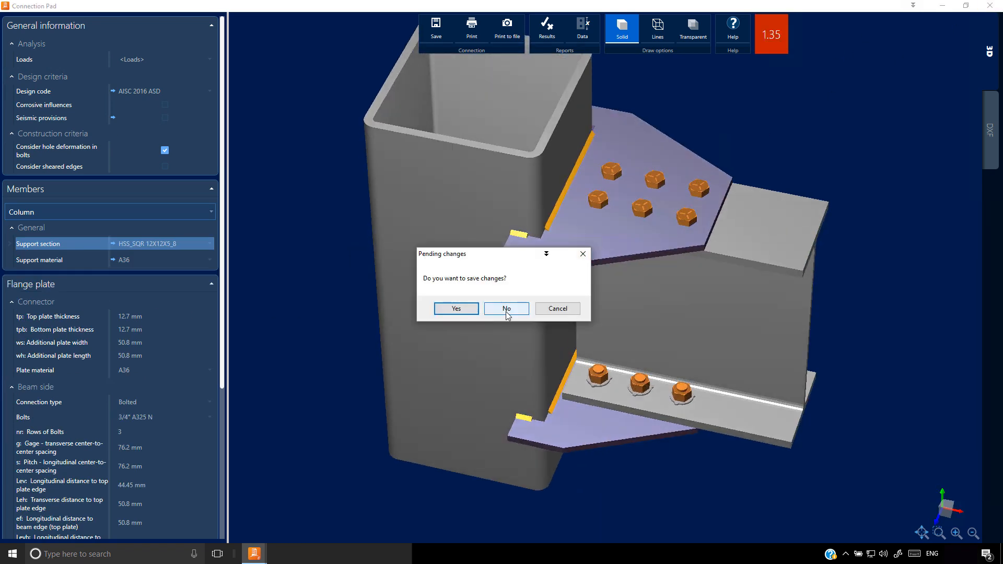
{"action": "left_click", "coordinate": [506, 310]}
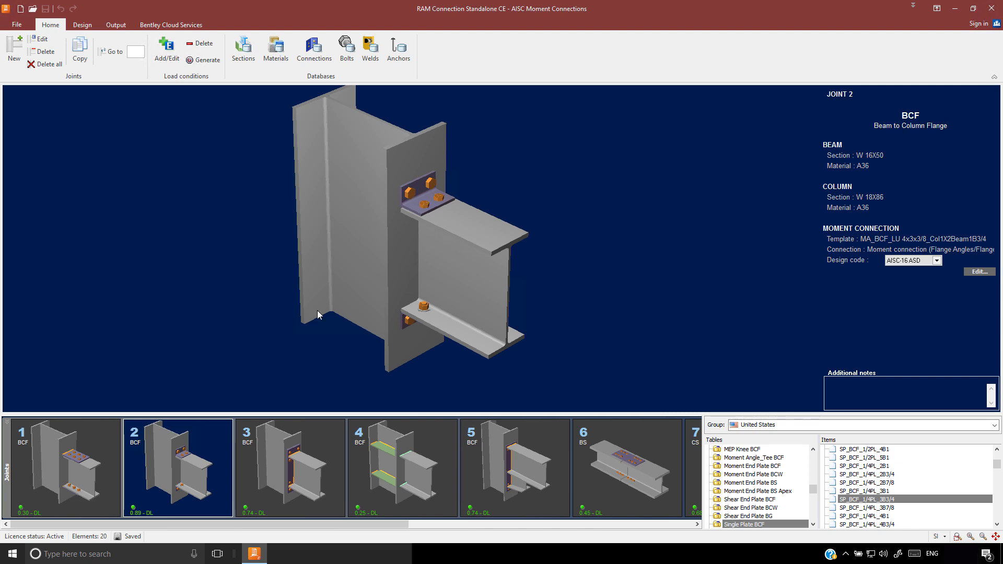
- Open joint 3's moment end plate connection for editing, inspect it in 3D, and review the available design methods
{"action": "left_click", "coordinate": [289, 455]}
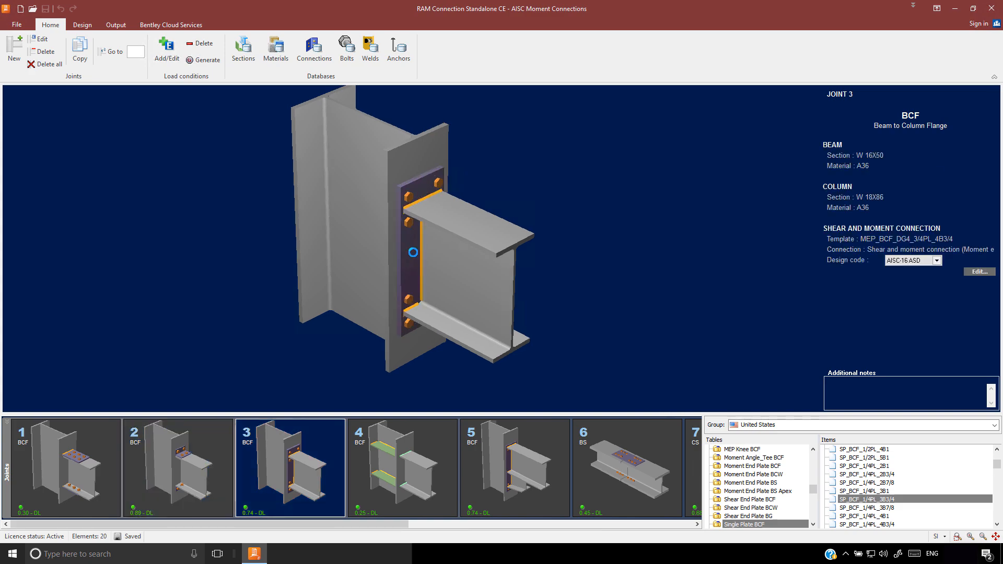
{"action": "double_click", "coordinate": [413, 252]}
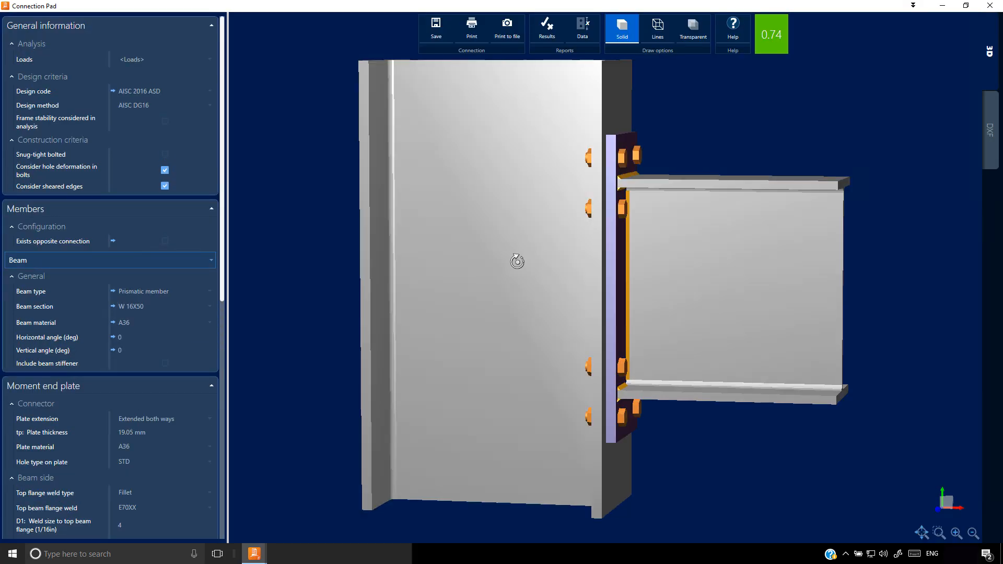
{"action": "left_click_drag", "start_coordinate": [517, 260], "coordinate": [346, 255]}
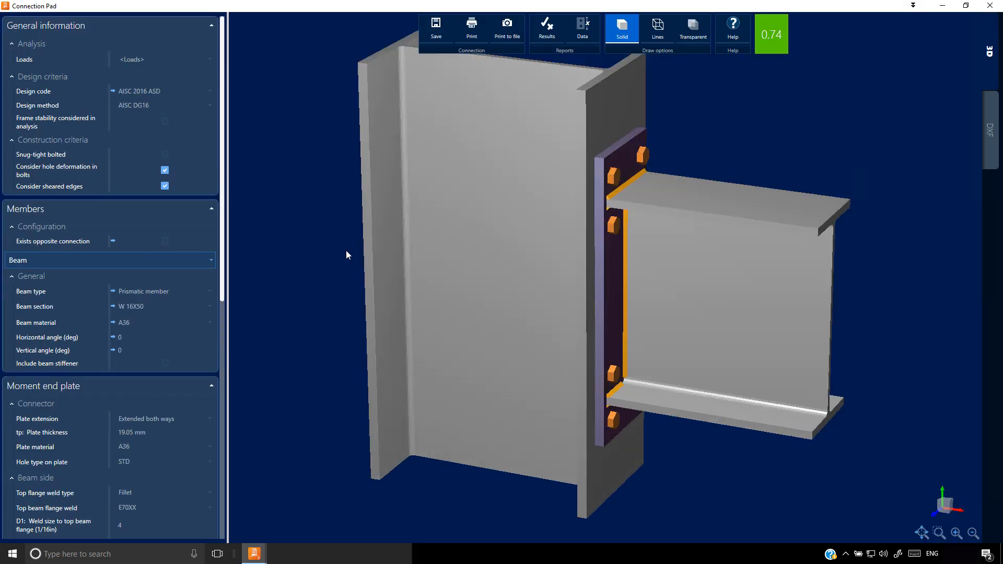
{"action": "left_click", "coordinate": [181, 105]}
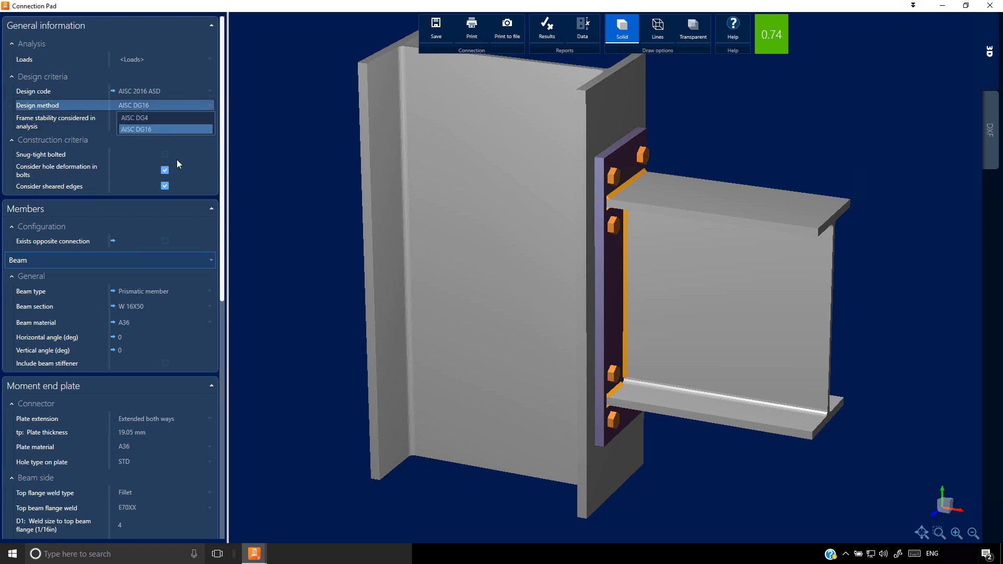
- Try Flush as the end plate extension, restore Extended both ways, and close the editor without saving
{"action": "left_click", "coordinate": [169, 419]}
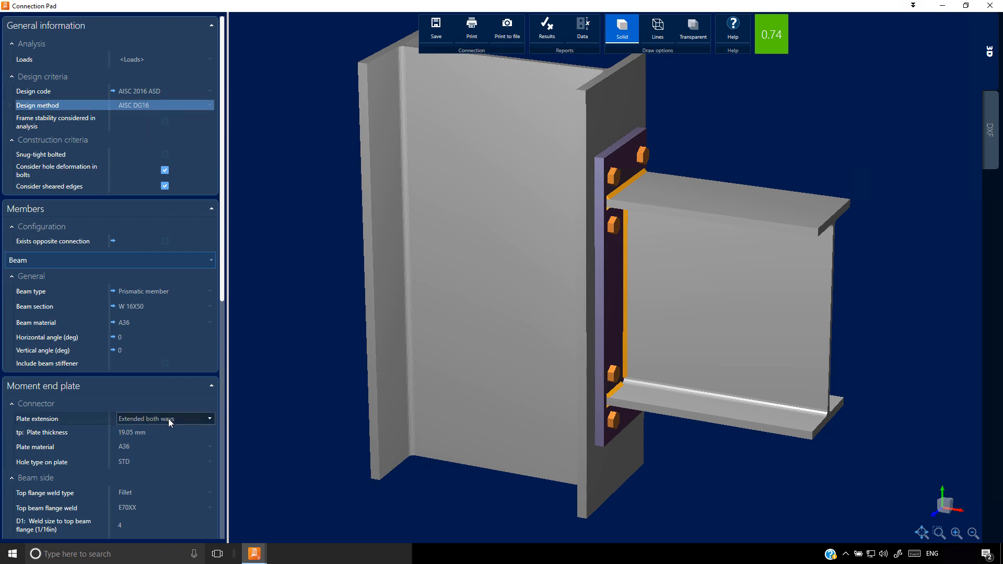
{"action": "left_click", "coordinate": [169, 420]}
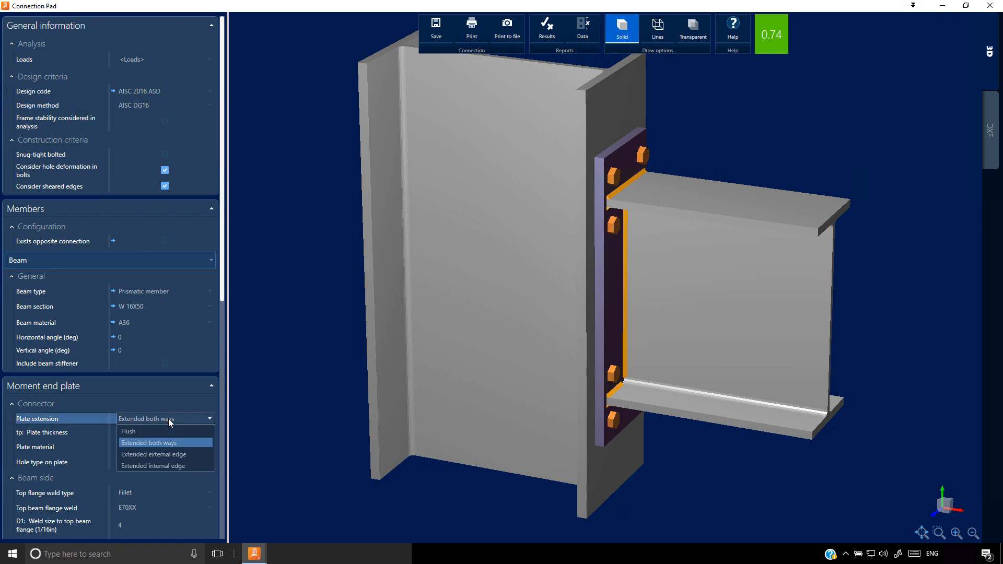
{"action": "left_click", "coordinate": [137, 431]}
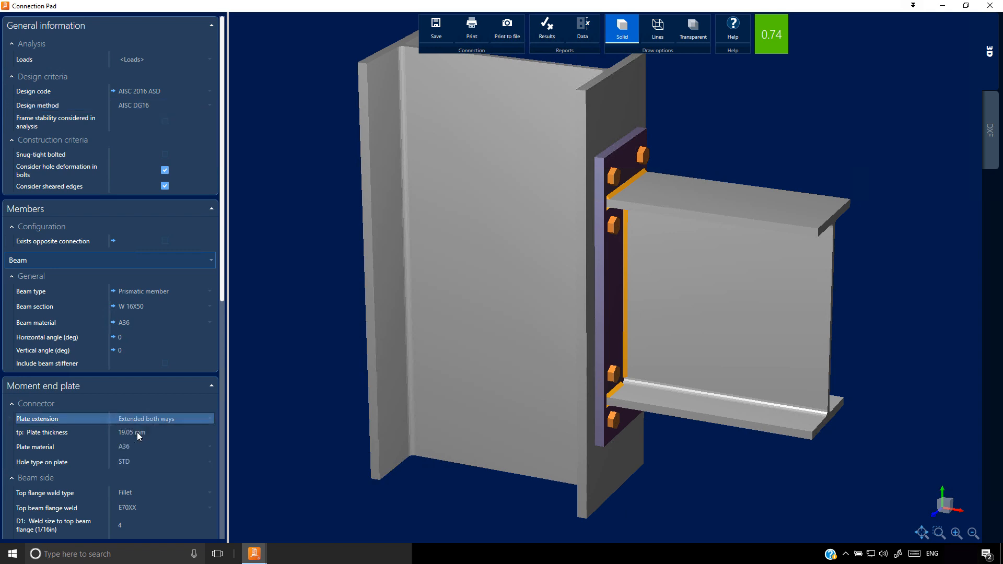
{"action": "left_click", "coordinate": [196, 410]}
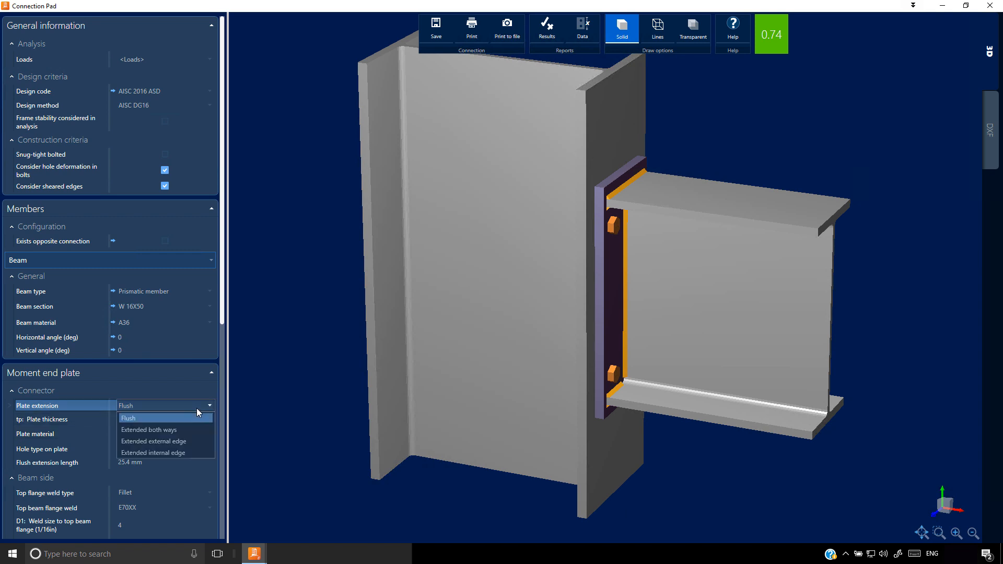
{"action": "left_click", "coordinate": [174, 430]}
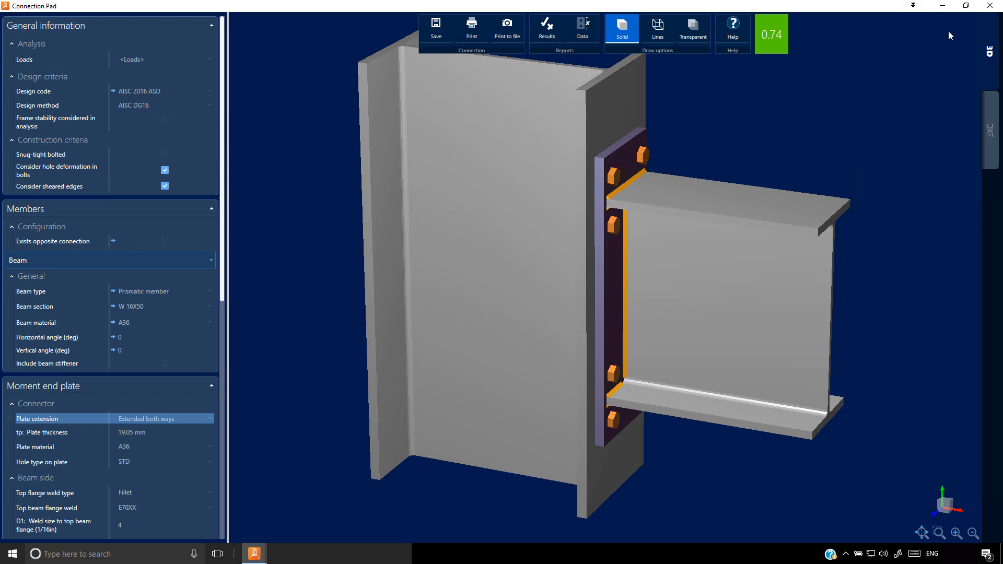
{"action": "left_click", "coordinate": [988, 7]}
{"action": "left_click", "coordinate": [503, 306]}
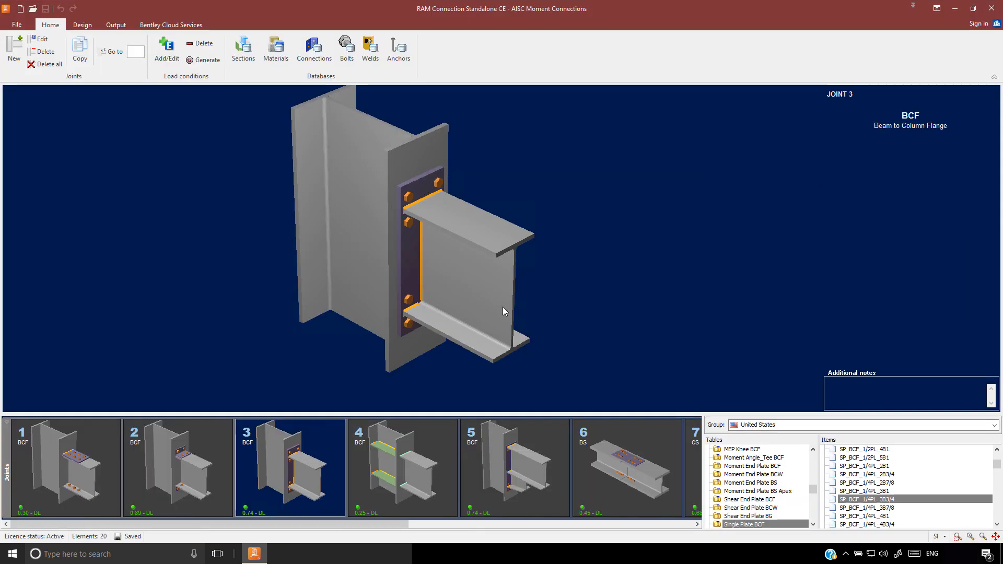
- Open joint 4's directly welded flange connection for editing and try its transverse stiffeners without full depth, restoring full depth
{"action": "left_click", "coordinate": [401, 467]}
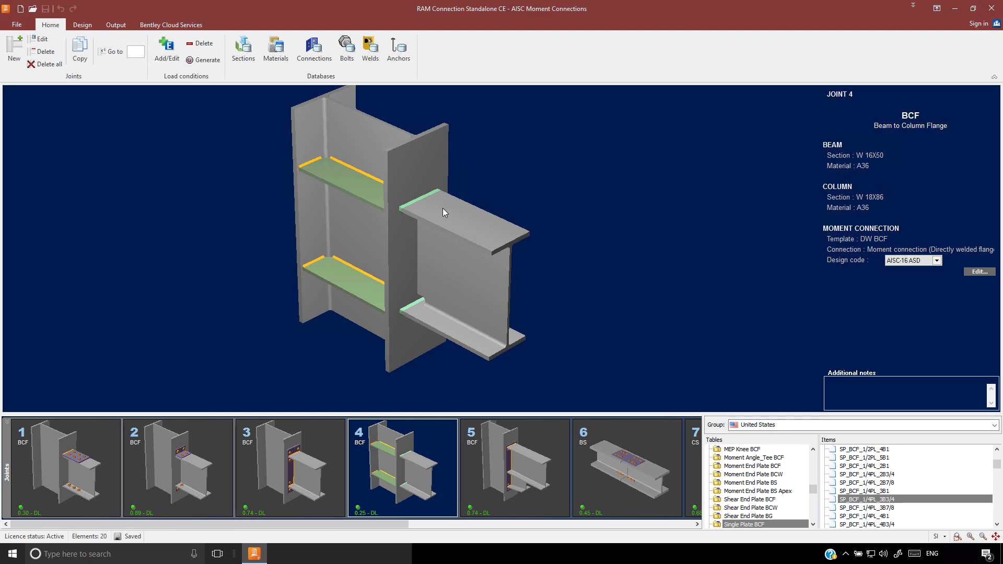
{"action": "double_click", "coordinate": [352, 193]}
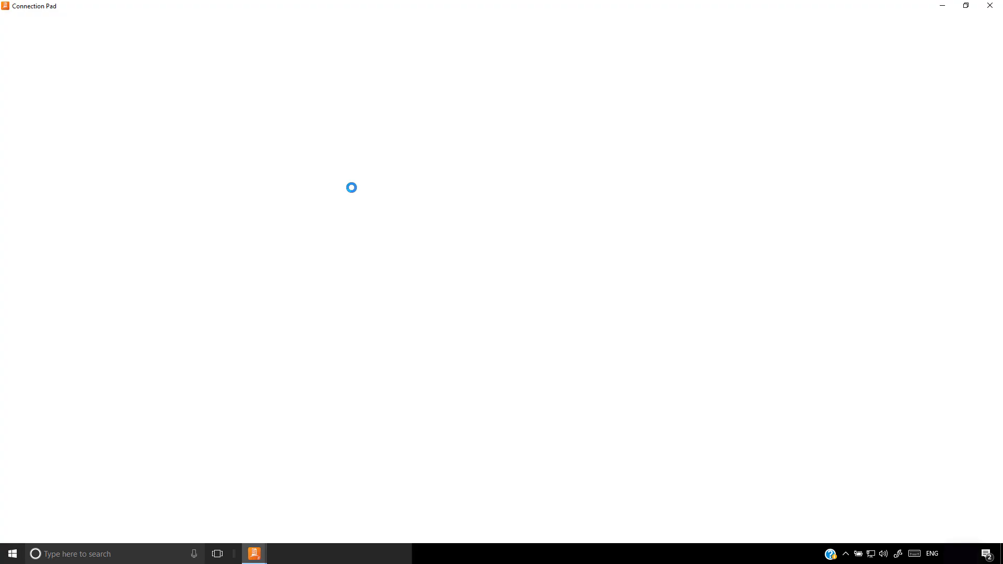
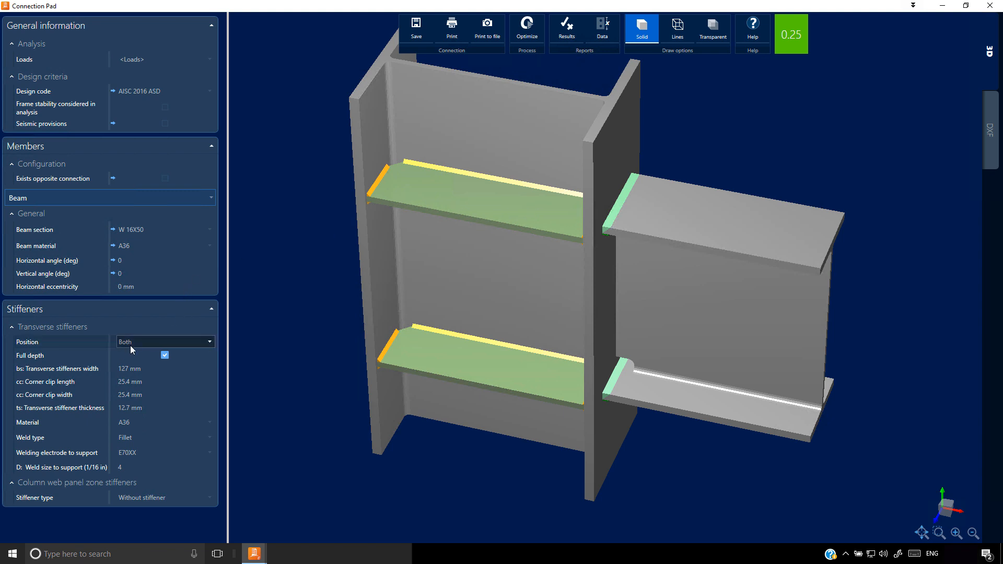
{"action": "left_click", "coordinate": [166, 355]}
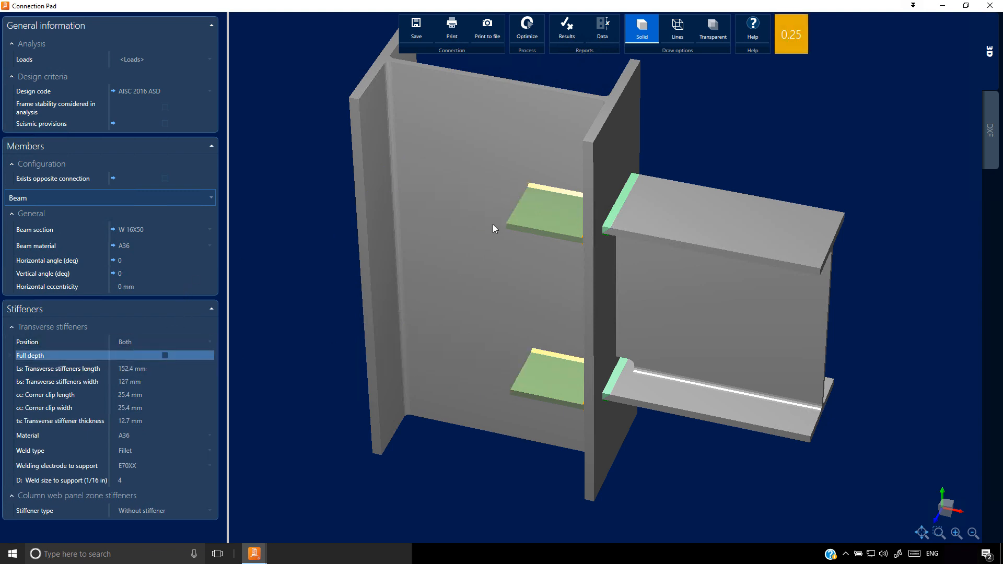
{"action": "left_click", "coordinate": [165, 355]}
- Try Top as the position of the transverse stiffeners, and restore it to Both
{"action": "left_click", "coordinate": [209, 342]}
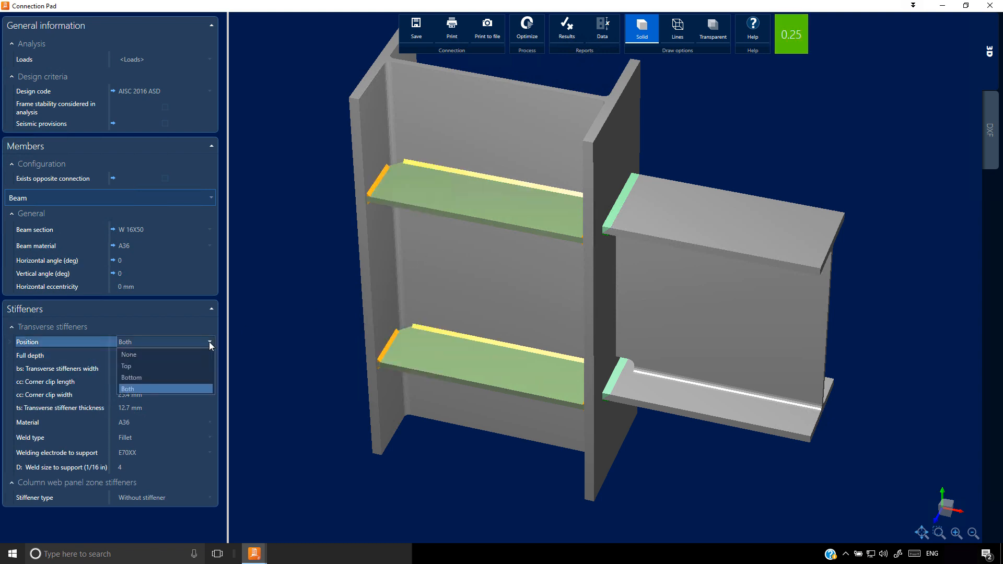
{"action": "left_click", "coordinate": [163, 370]}
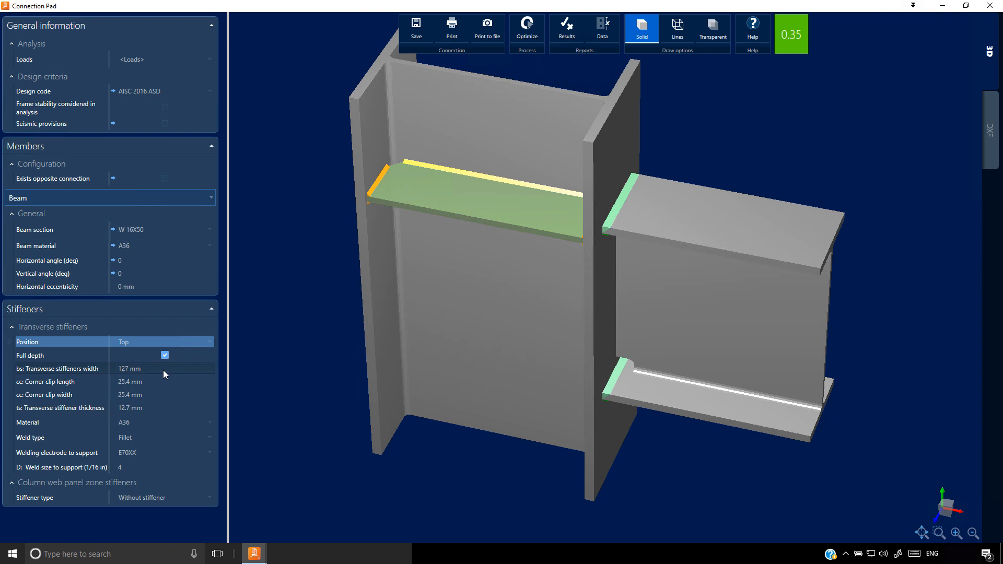
{"action": "left_click", "coordinate": [209, 343]}
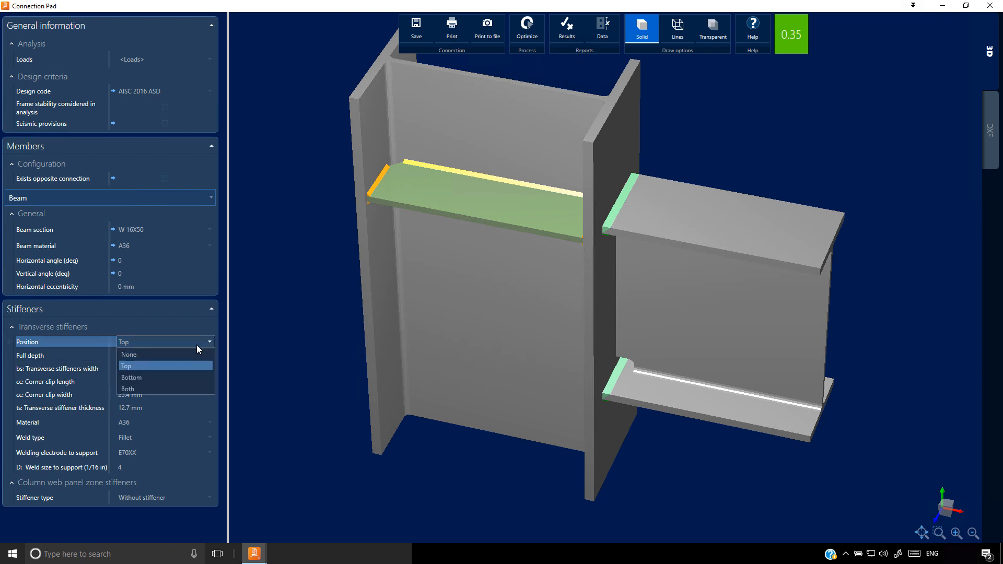
{"action": "left_click", "coordinate": [158, 386]}
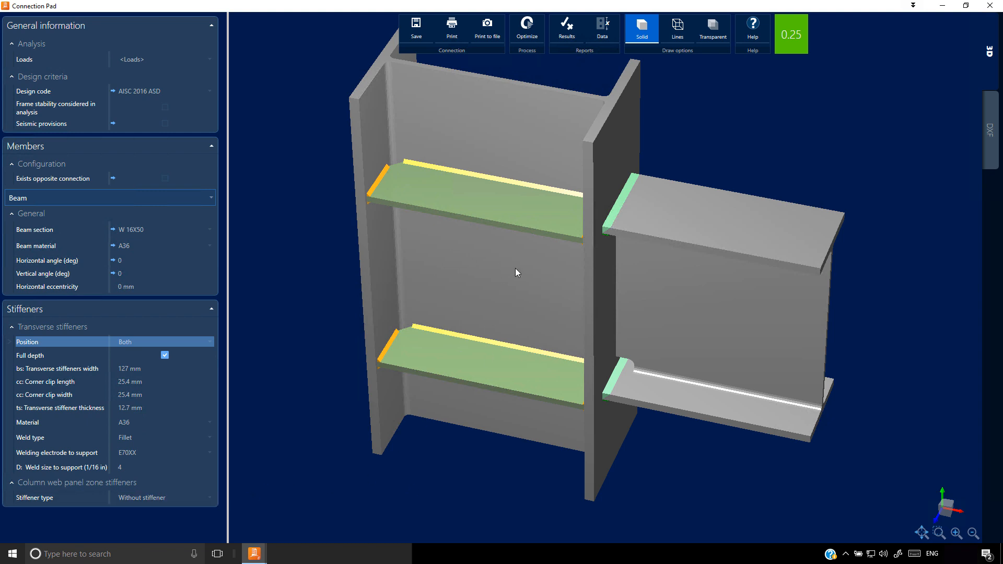
- Try Doubler plate and Diagonal stiffener as the column web panel zone stiffener type, and close the editor without saving
{"action": "left_click", "coordinate": [209, 499]}
{"action": "left_click", "coordinate": [155, 521]}
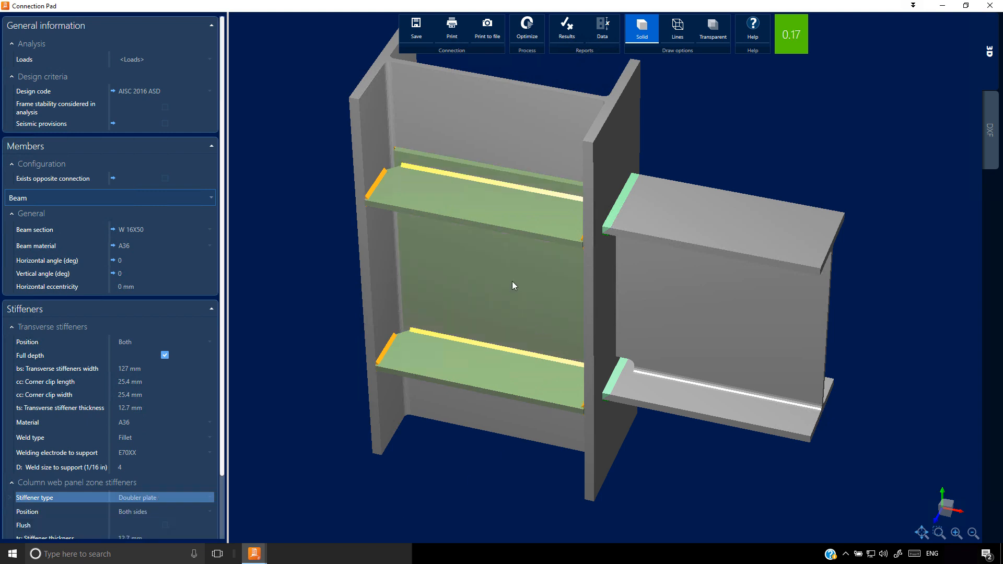
{"action": "mouse_move", "coordinate": [513, 280]}
{"action": "left_mouse_down"}
{"action": "mouse_move", "coordinate": [510, 303]}
{"action": "mouse_move", "coordinate": [501, 281]}
{"action": "left_mouse_up"}
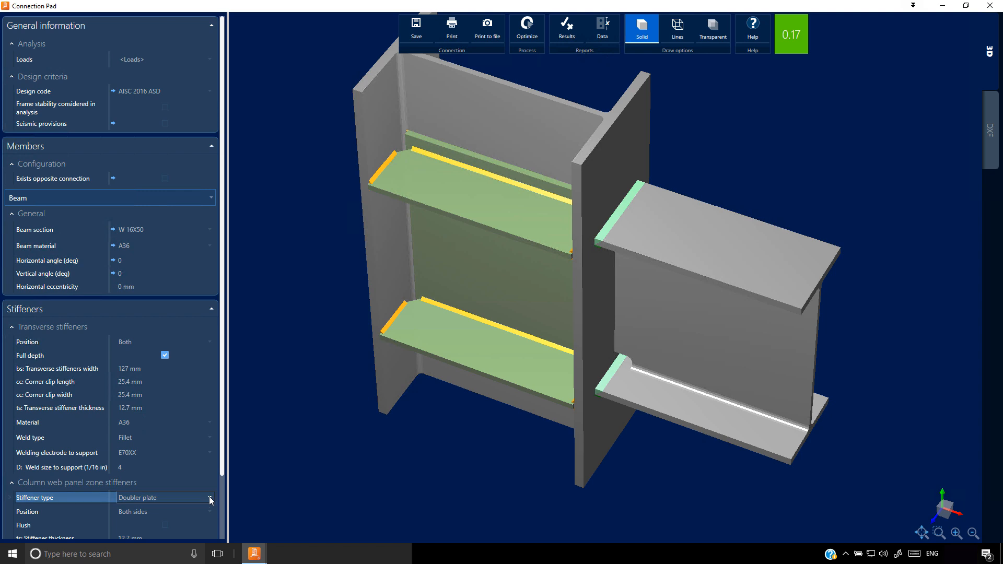
{"action": "left_click", "coordinate": [210, 496]}
{"action": "left_click", "coordinate": [162, 537]}
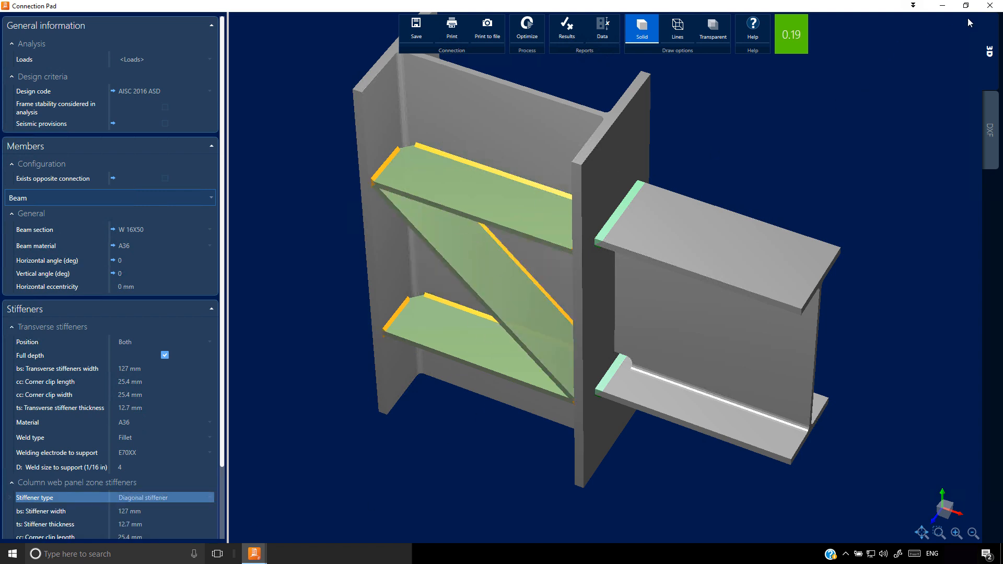
{"action": "left_click", "coordinate": [989, 6]}
{"action": "left_click", "coordinate": [504, 309]}
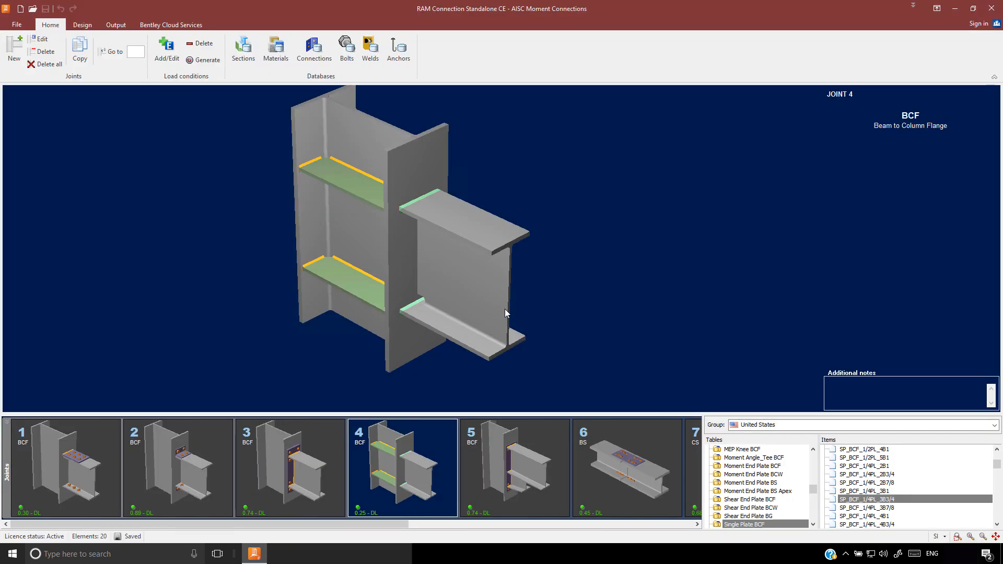
- Examine joint 5's moment end plate, joint 6's flange-plated beam splice and joint 7's column splice in 3D
{"action": "left_click", "coordinate": [509, 444]}
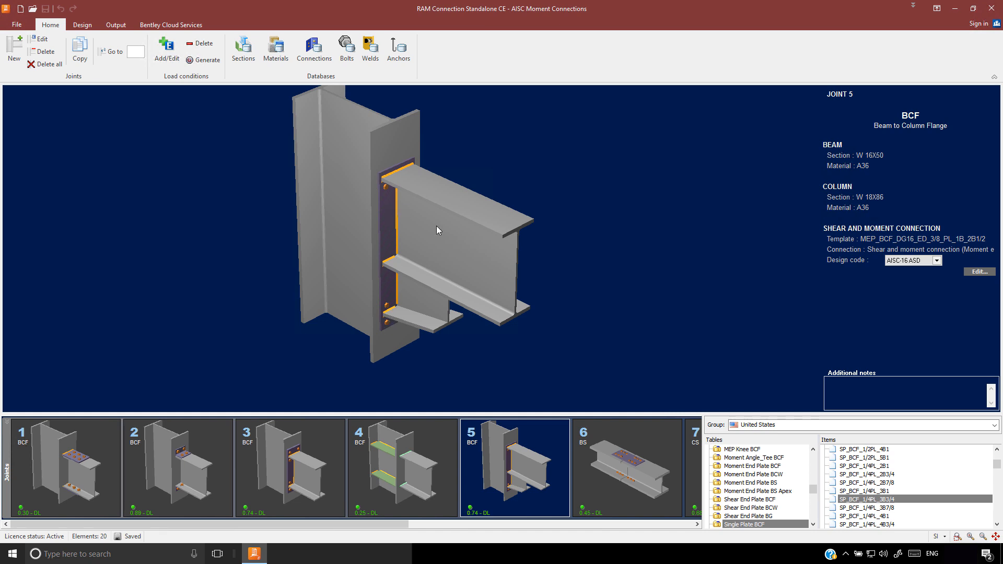
{"action": "scroll", "coordinate": [418, 459], "scroll_direction": "down", "scroll_amount": 2}
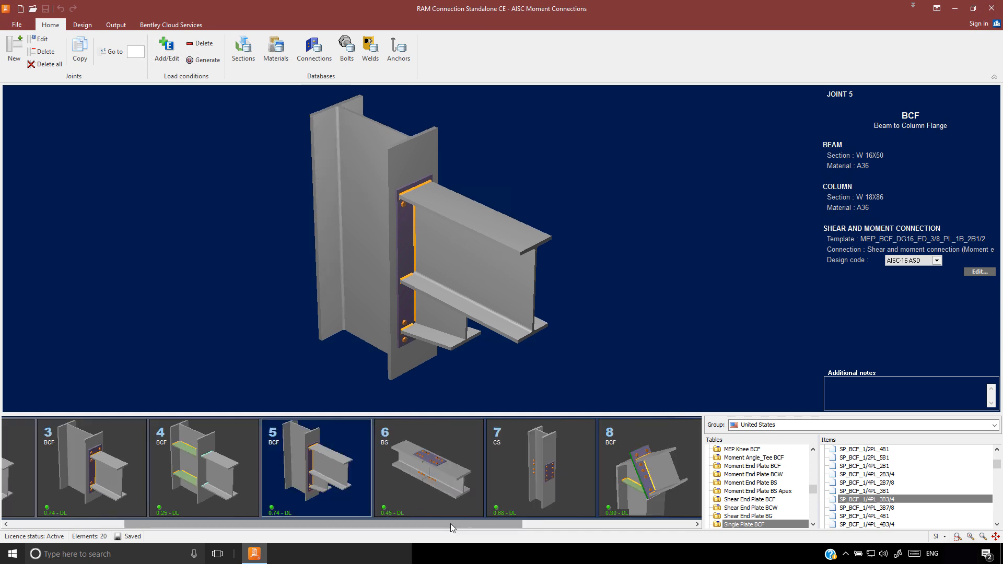
{"action": "left_click", "coordinate": [424, 445]}
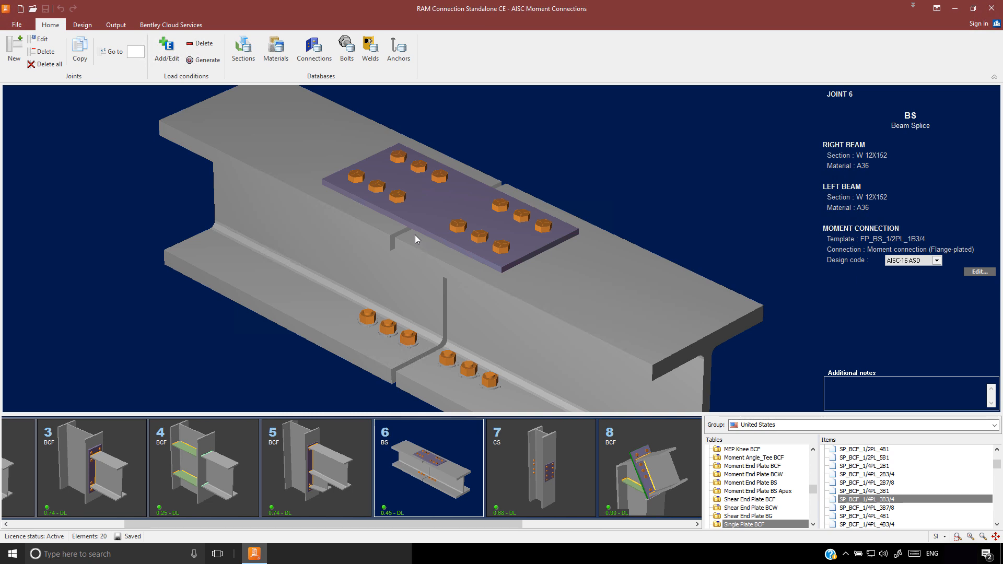
{"action": "left_click_drag", "start_coordinate": [547, 291], "coordinate": [544, 356]}
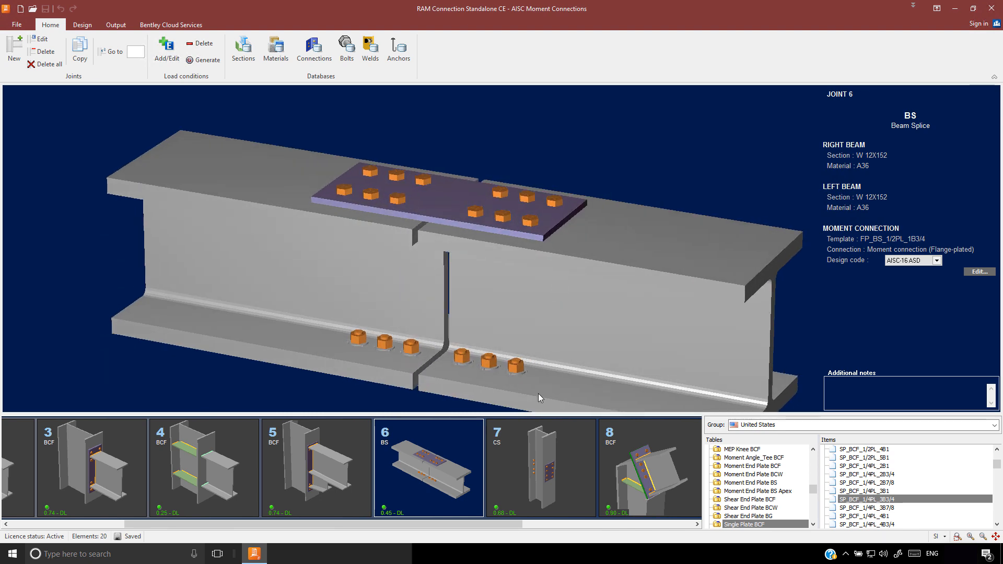
{"action": "left_click", "coordinate": [539, 453]}
{"action": "mouse_move", "coordinate": [472, 304]}
{"action": "left_mouse_down"}
{"action": "mouse_move", "coordinate": [451, 302]}
{"action": "mouse_move", "coordinate": [469, 304]}
{"action": "left_mouse_up"}
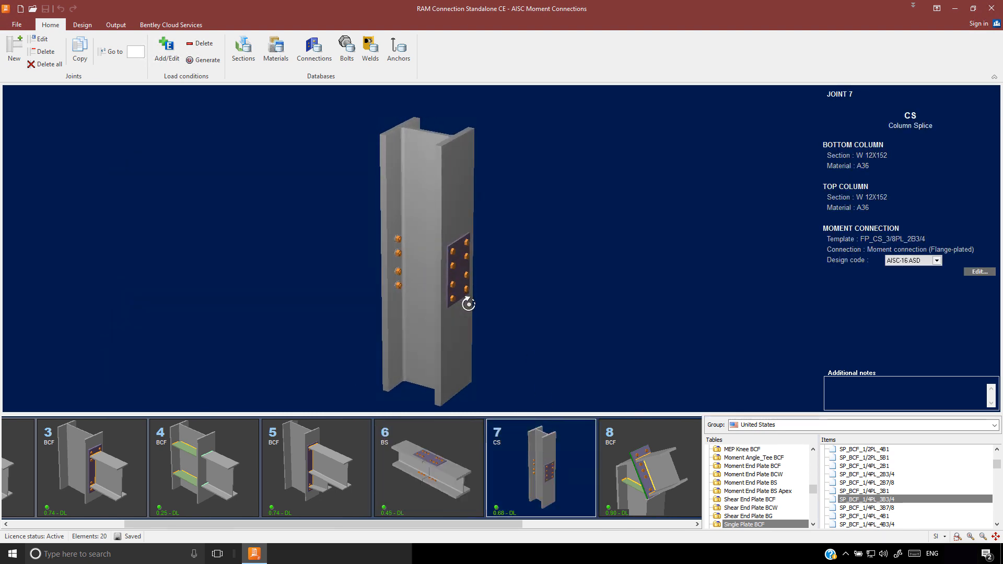
- Examine joint 8's knee connection, joint 9's apex beam splice and joint 10's cap plate connection in 3D
{"action": "left_click", "coordinate": [633, 467]}
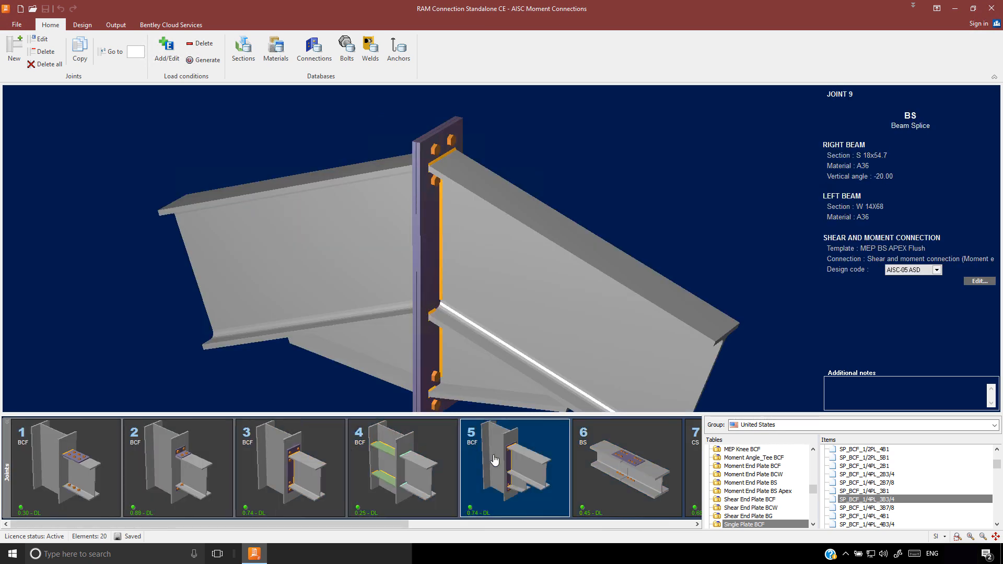
{"action": "left_click_drag", "start_coordinate": [239, 526], "coordinate": [466, 525]}
{"action": "left_click", "coordinate": [454, 470]}
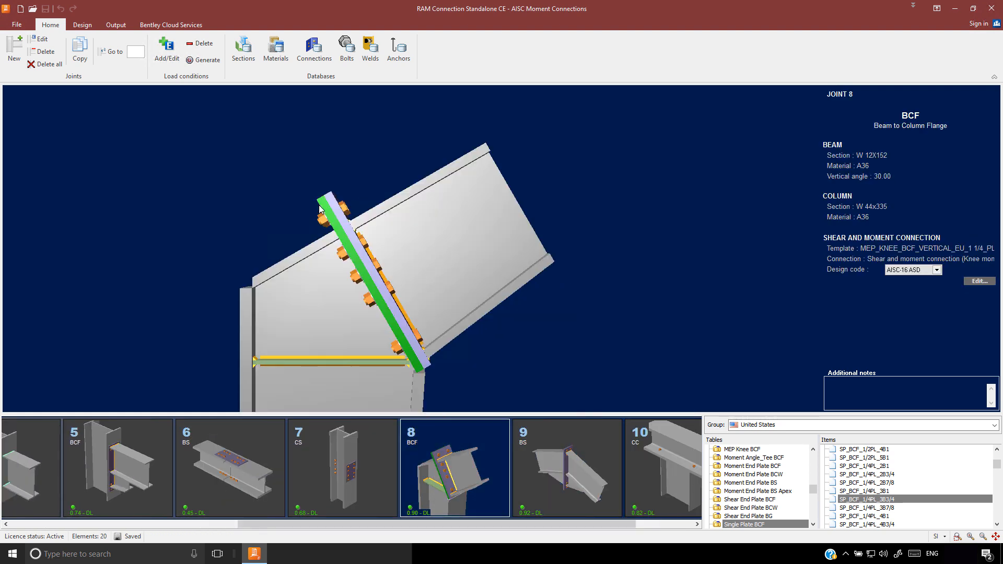
{"action": "left_click", "coordinate": [568, 459]}
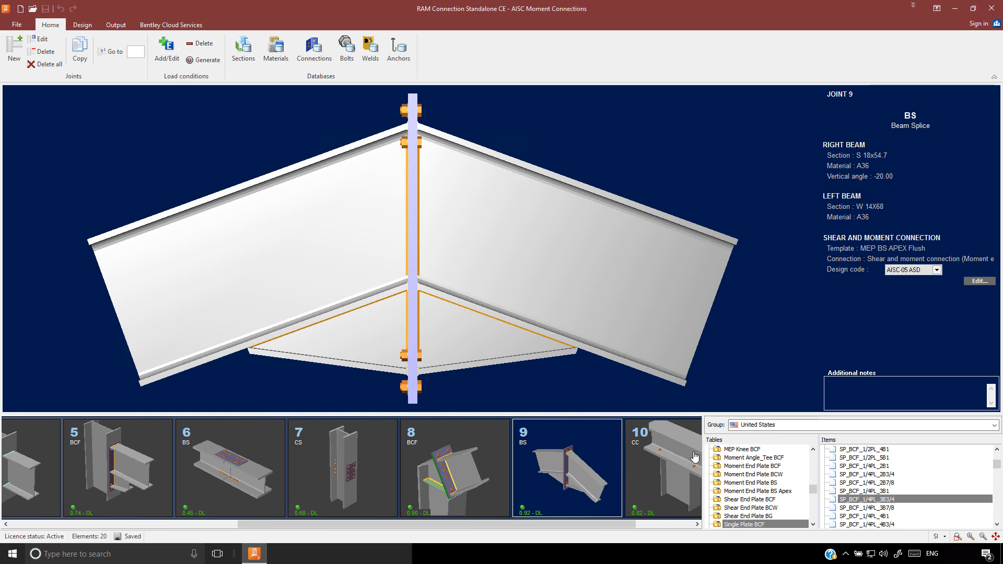
{"action": "left_click", "coordinate": [666, 466]}
{"action": "left_click_drag", "start_coordinate": [531, 331], "coordinate": [501, 308]}
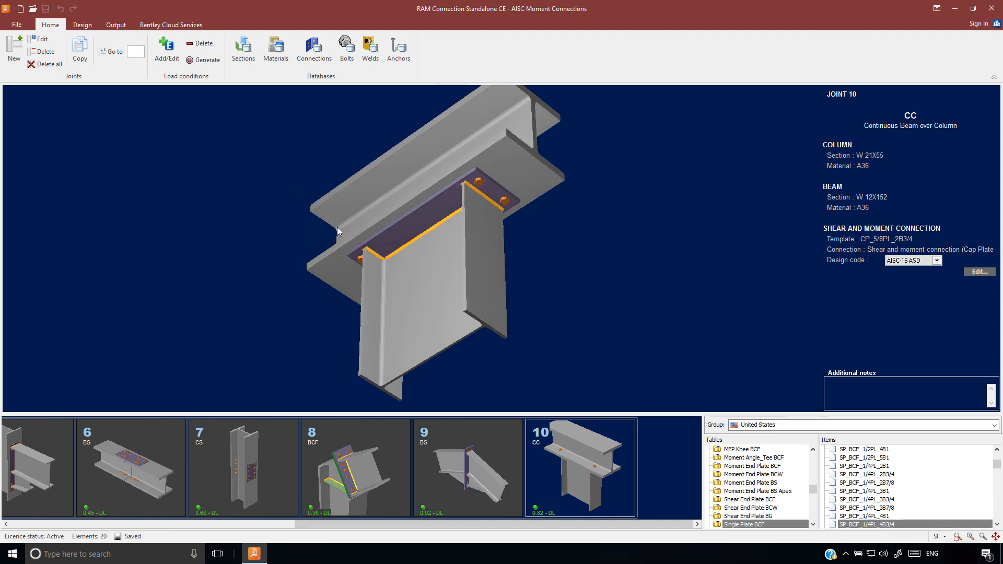
- Open the recent model AISC All gusset connections.rcnx and open joint 1's column, beams and braces connection for editing
{"action": "left_click", "coordinate": [17, 25]}
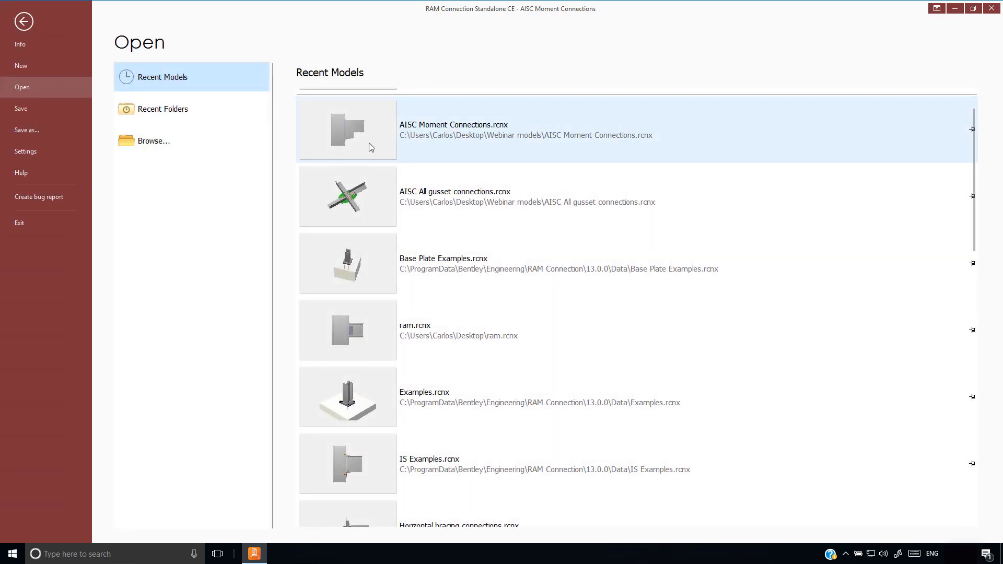
{"action": "left_click", "coordinate": [352, 200]}
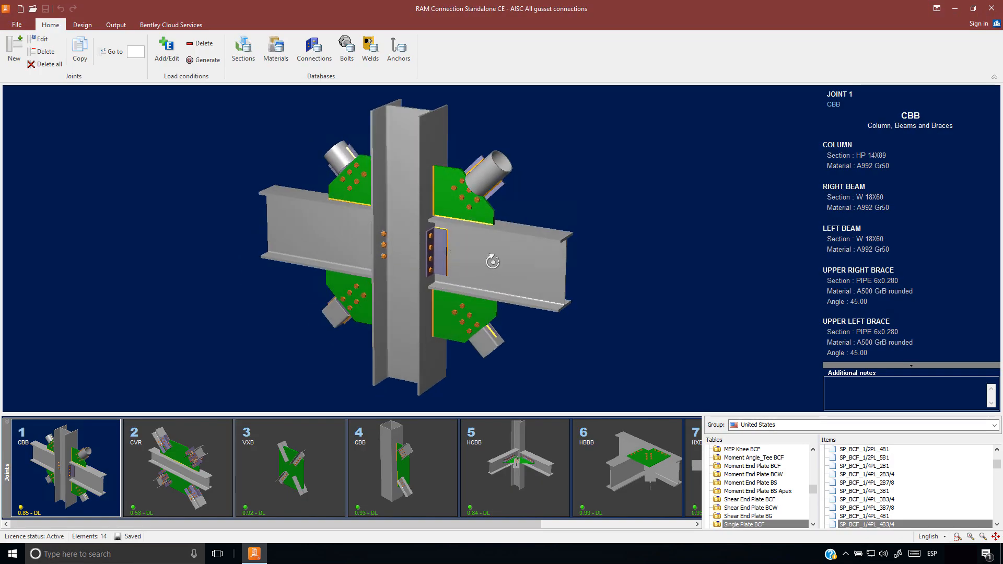
{"action": "left_click_drag", "start_coordinate": [490, 266], "coordinate": [498, 256]}
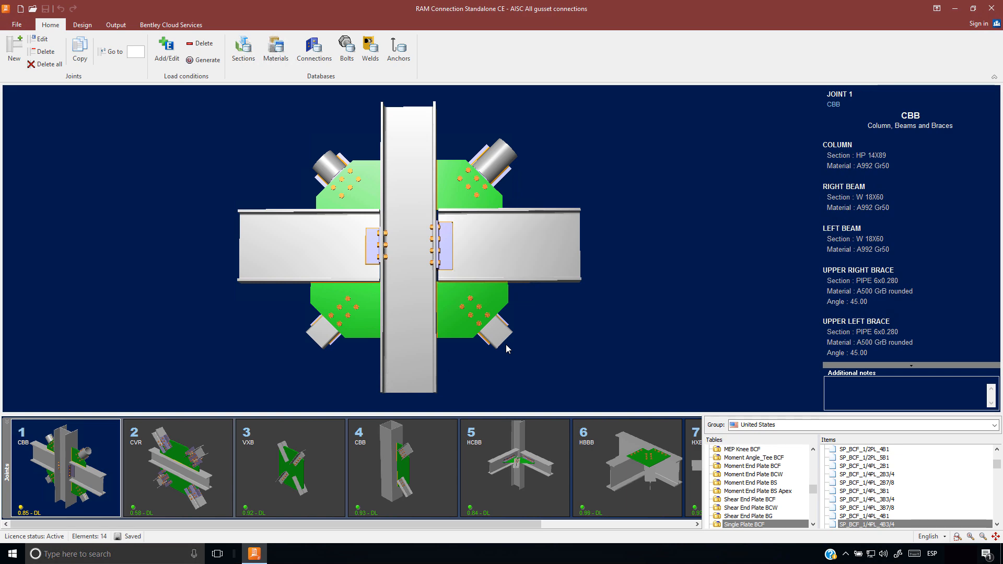
{"action": "double_click", "coordinate": [455, 183]}
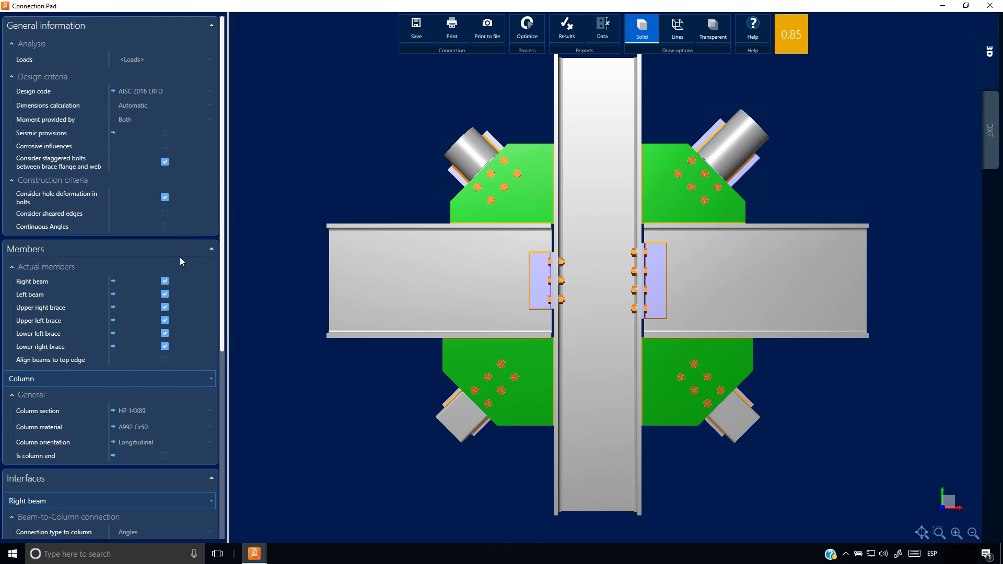
- Try the joint 1 connection without the right beam and without both beams, and include both beams again
{"action": "left_click", "coordinate": [164, 281]}
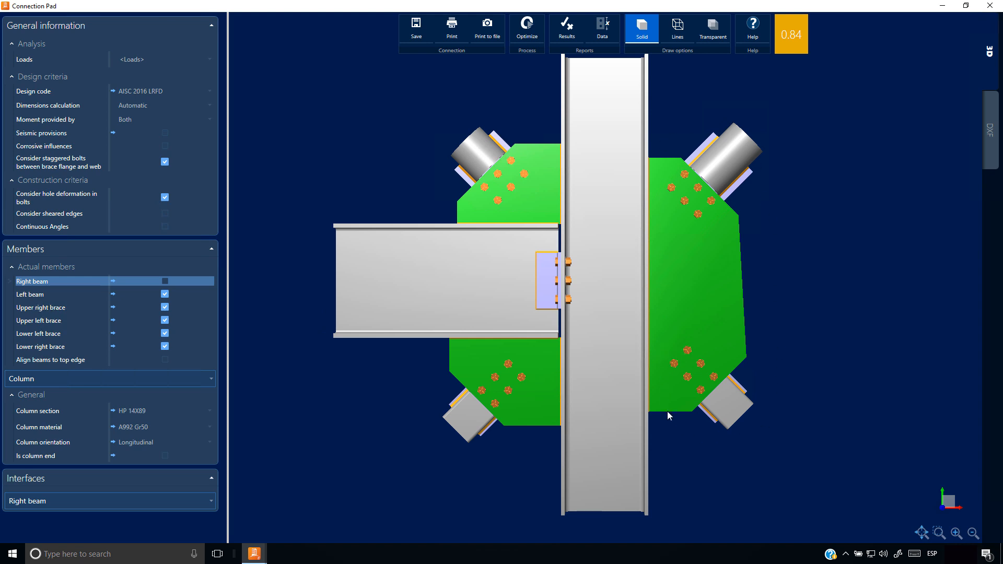
{"action": "left_click", "coordinate": [165, 294]}
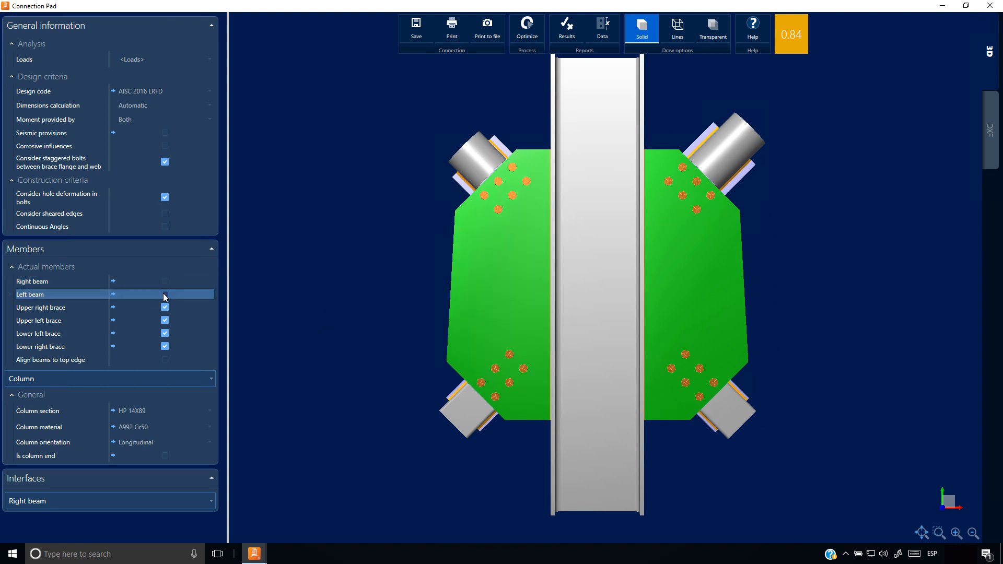
{"action": "left_click", "coordinate": [165, 294]}
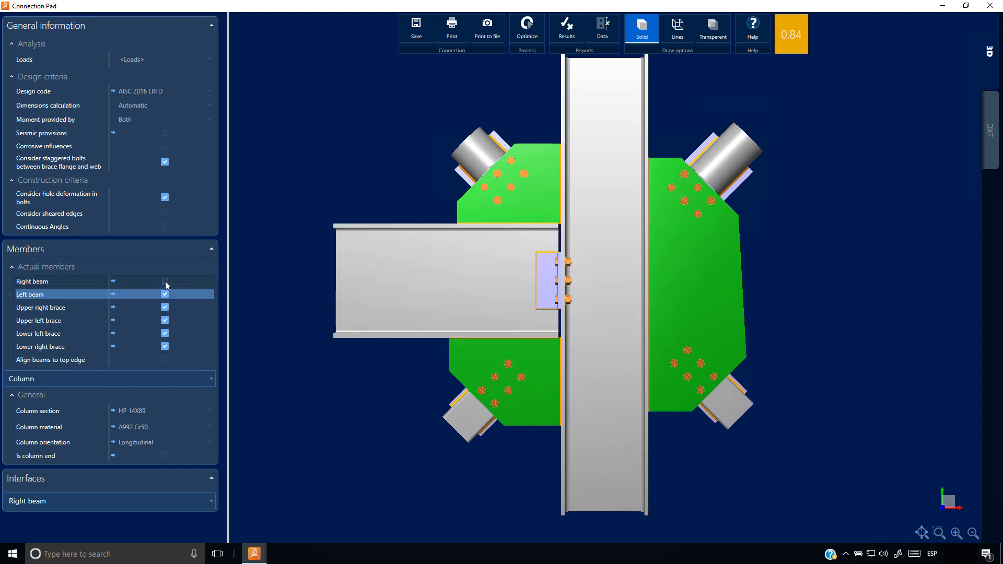
{"action": "left_click", "coordinate": [165, 281]}
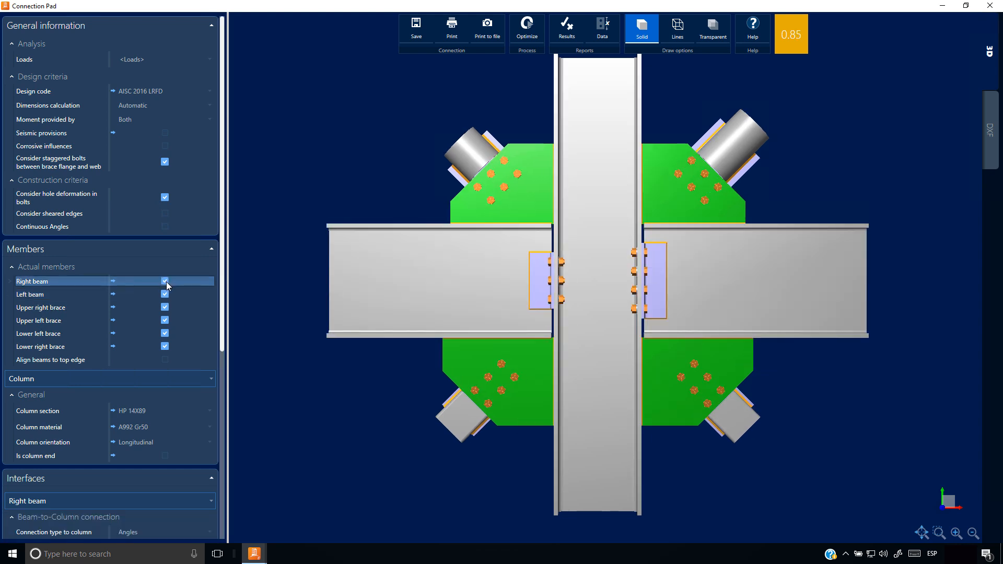
- Reduce the joint's braces to the upper right one by leaving out the upper left, lower left and lower right braces
{"action": "left_click", "coordinate": [165, 307]}
{"action": "left_click", "coordinate": [165, 320]}
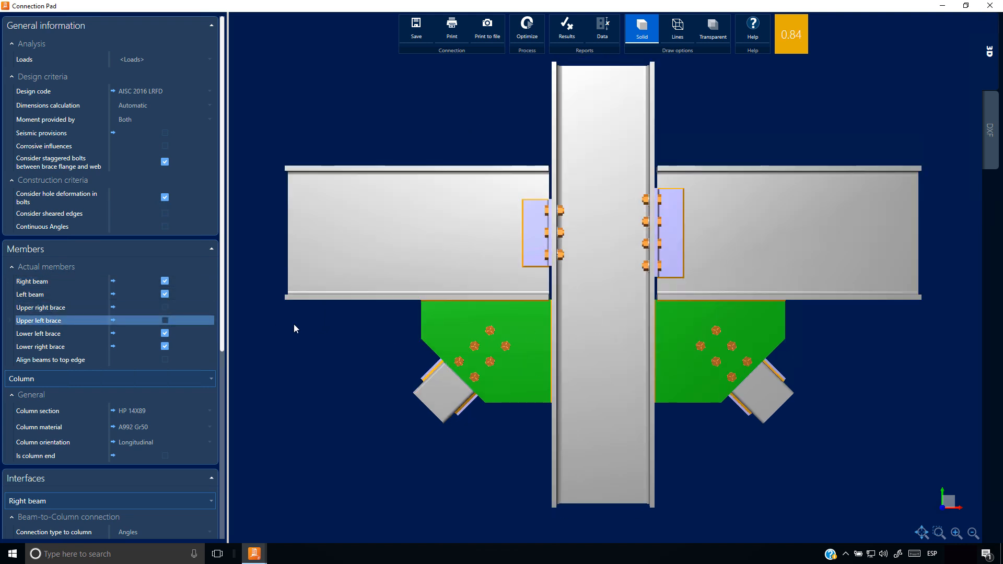
{"action": "left_click", "coordinate": [165, 309]}
{"action": "left_click", "coordinate": [165, 333]}
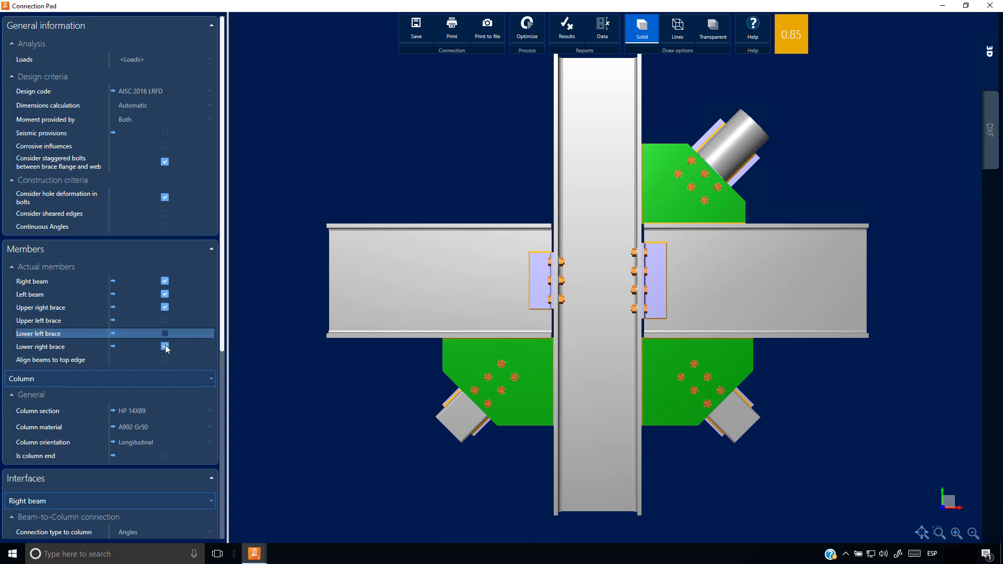
{"action": "left_click", "coordinate": [165, 347]}
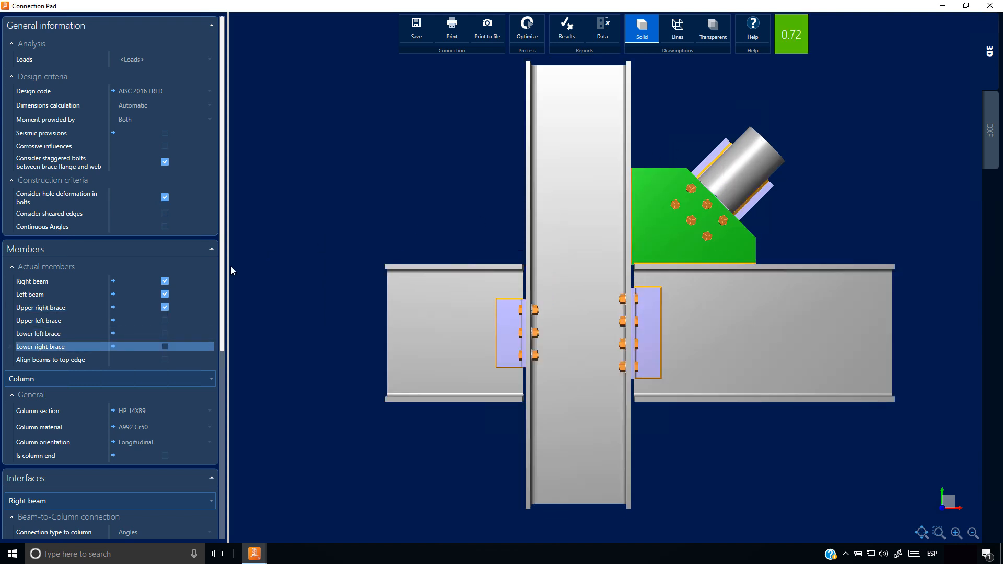
- Look through the section families available for the upper right brace, and leave the section list without changing the section
{"action": "left_click", "coordinate": [198, 378]}
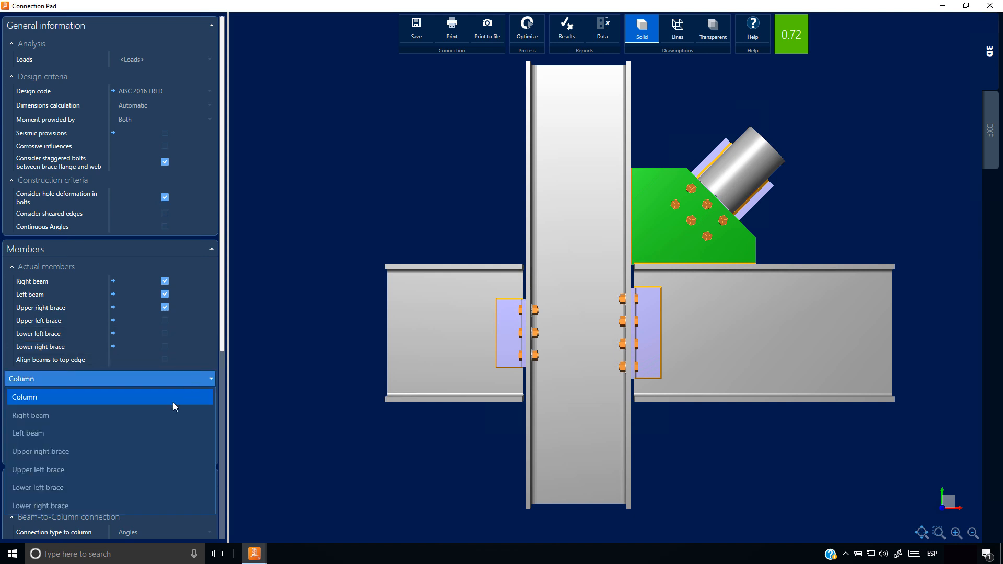
{"action": "left_click", "coordinate": [187, 450]}
{"action": "left_click", "coordinate": [193, 410]}
{"action": "left_click_drag", "start_coordinate": [180, 344], "coordinate": [179, 288]}
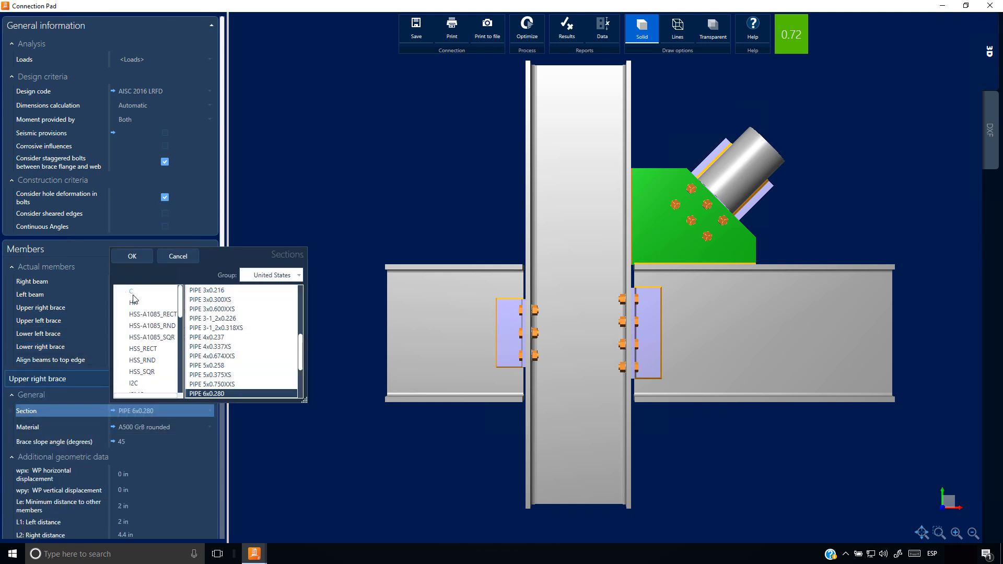
{"action": "scroll", "coordinate": [155, 313], "scroll_direction": "down", "scroll_amount": 1}
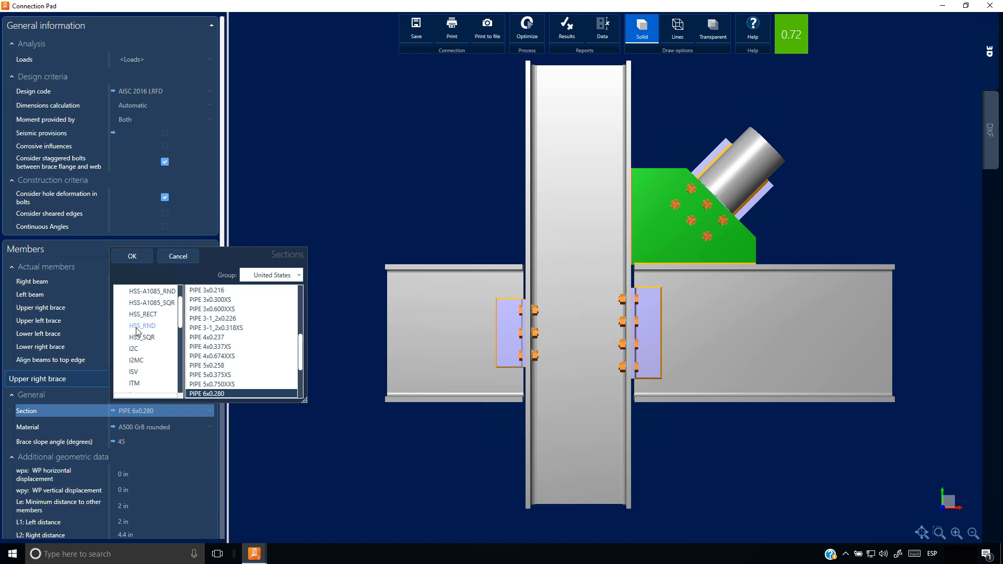
{"action": "left_click_drag", "start_coordinate": [179, 318], "coordinate": [180, 367]}
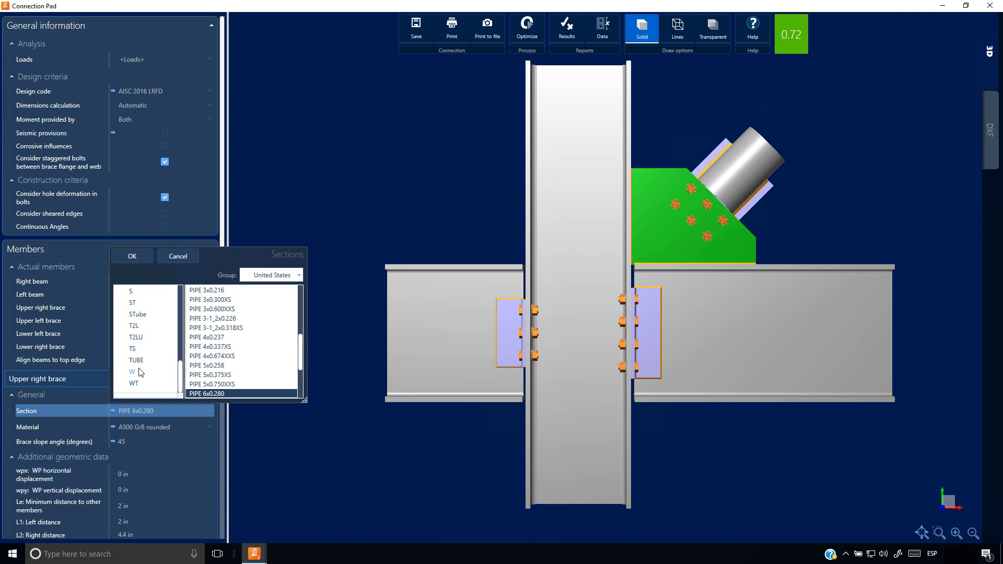
{"action": "left_click", "coordinate": [166, 256]}
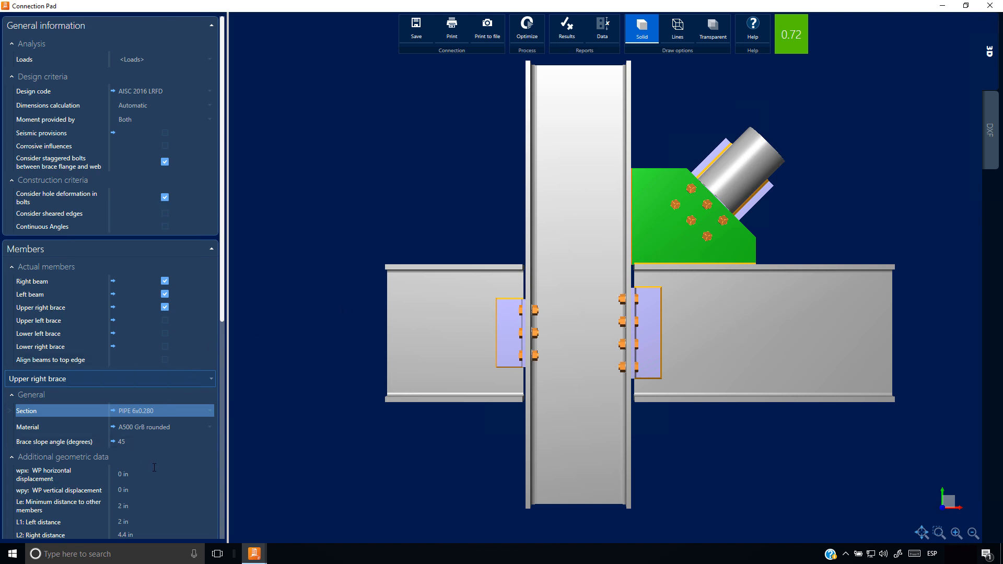
- Set the right beam's connection type to column to Single plate
{"action": "scroll", "coordinate": [153, 466], "scroll_direction": "down", "scroll_amount": 5}
{"action": "left_click", "coordinate": [186, 461]}
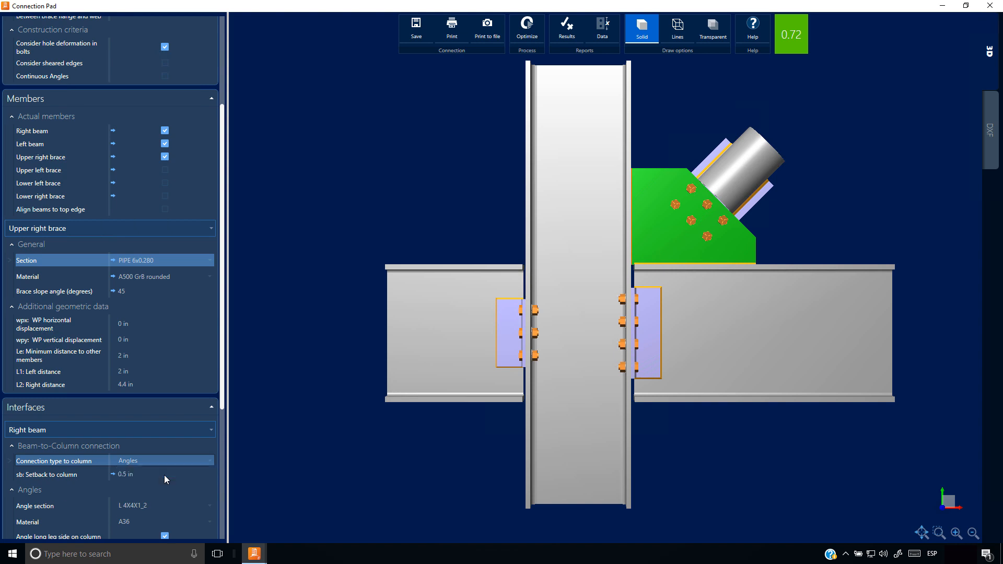
{"action": "left_click", "coordinate": [164, 474]}
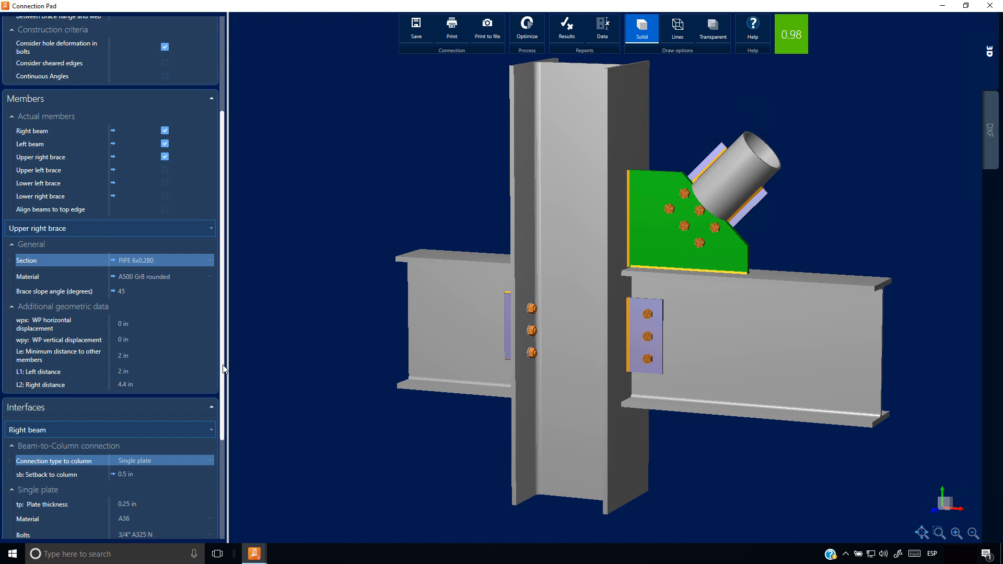
- Set the upper right brace's gusset-to-brace connection type to Welded
{"action": "scroll", "coordinate": [220, 369], "scroll_direction": "down", "scroll_amount": 3}
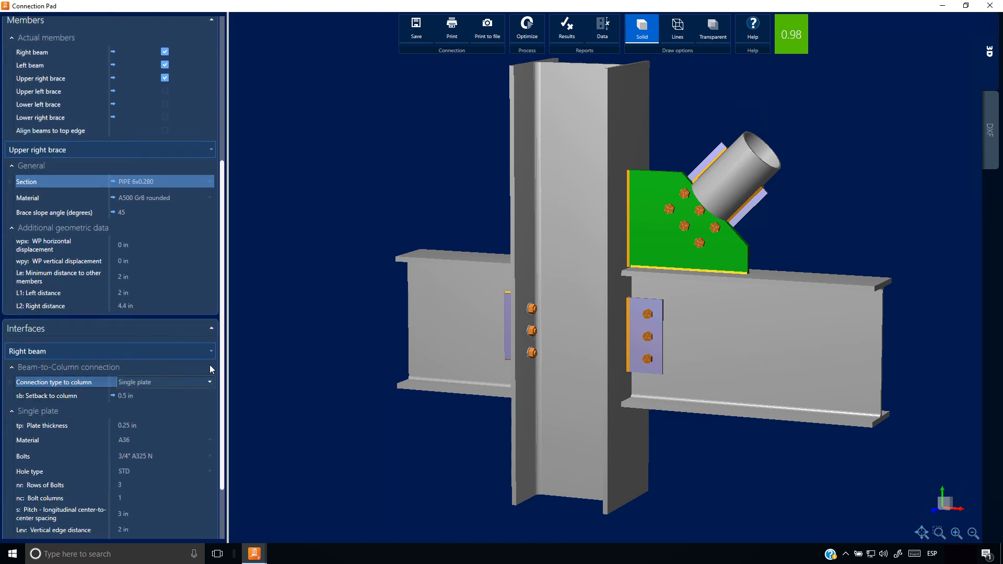
{"action": "left_click", "coordinate": [209, 355]}
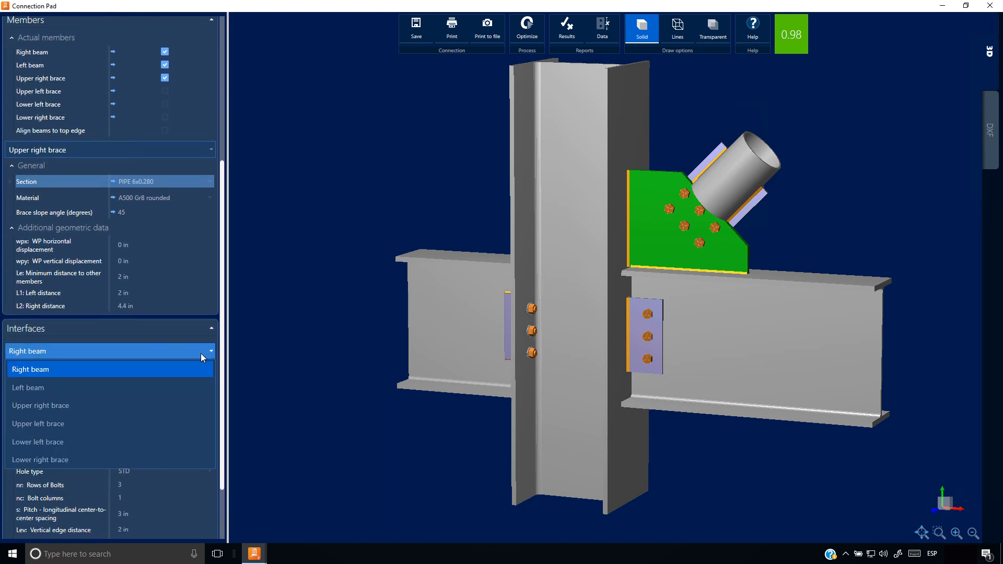
{"action": "left_click", "coordinate": [195, 405]}
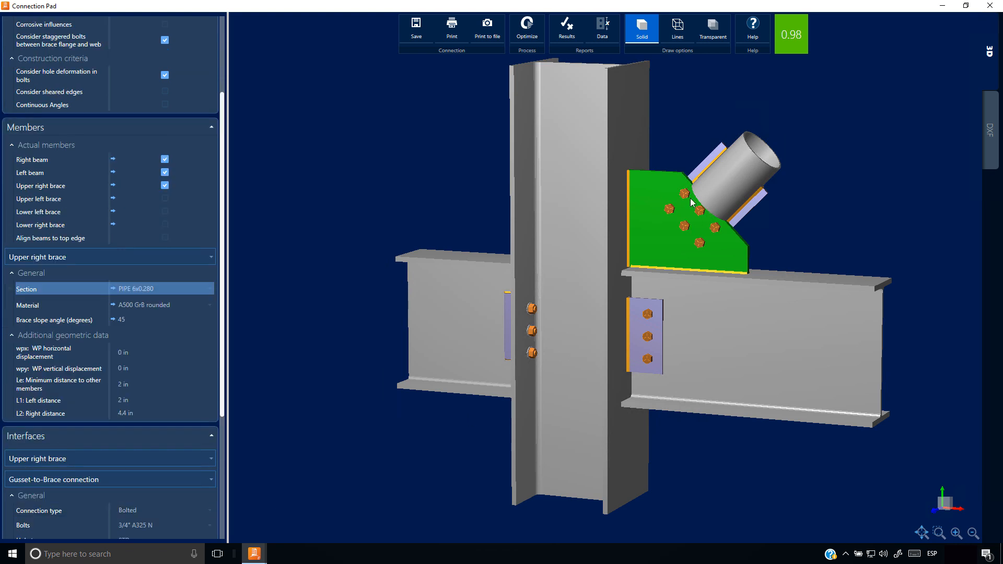
{"action": "left_click_drag", "start_coordinate": [720, 246], "coordinate": [558, 247]}
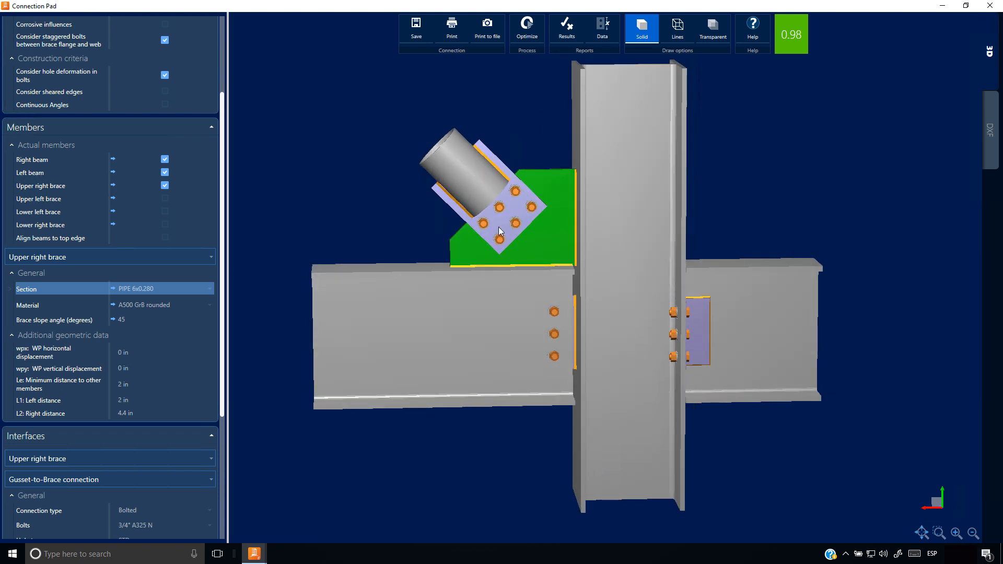
{"action": "left_click", "coordinate": [192, 510]}
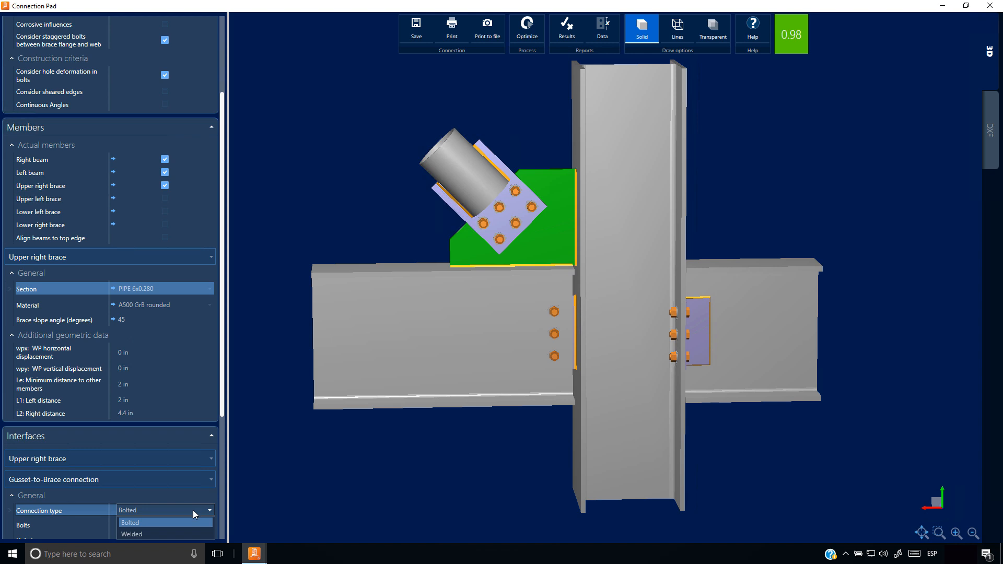
{"action": "left_click", "coordinate": [171, 534]}
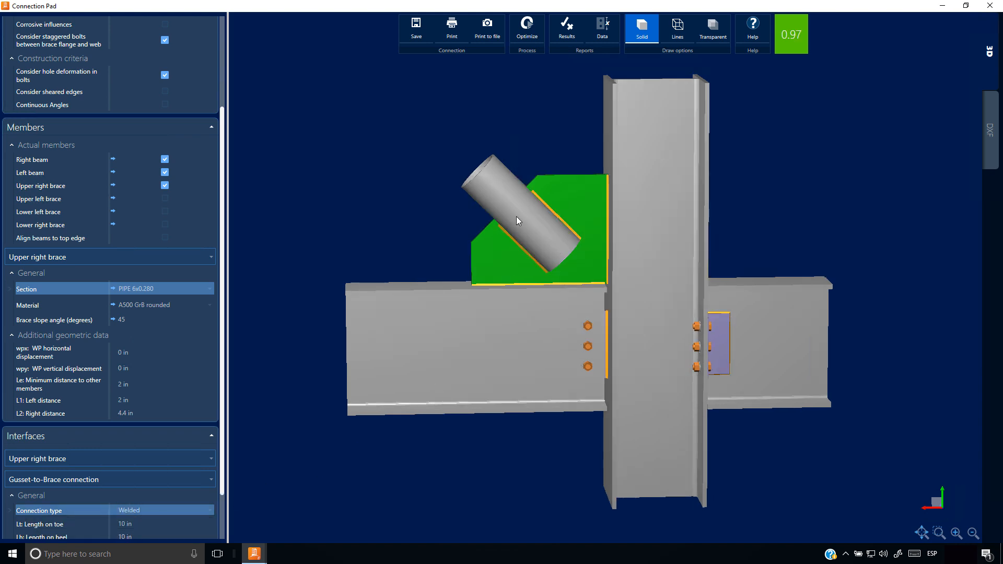
- Try Single plate and Angles as the upper right brace's gusset-to-column connection type, and close the editor without saving
{"action": "middle_click_drag", "start_coordinate": [519, 218], "coordinate": [672, 214]}
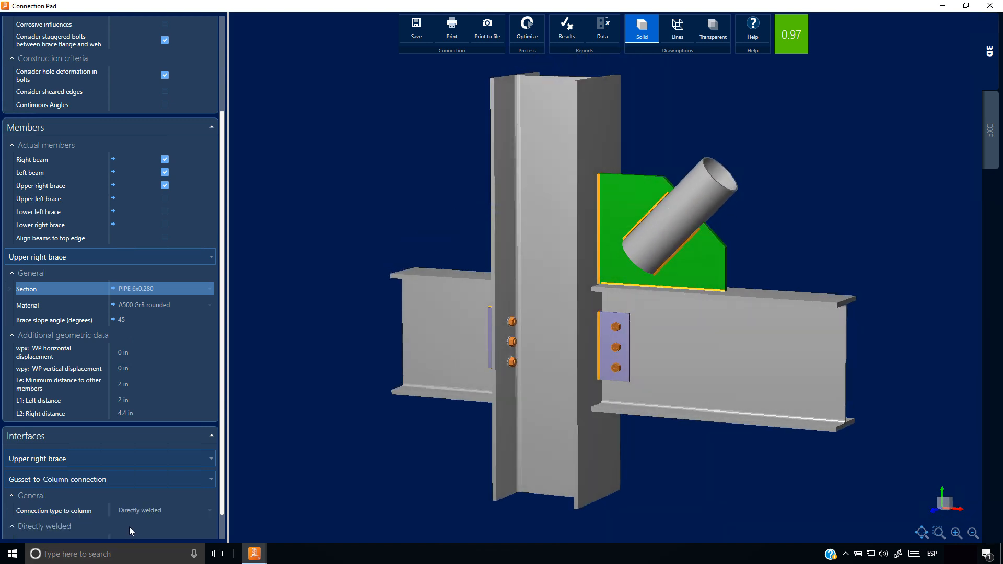
{"action": "left_click", "coordinate": [209, 513]}
{"action": "left_click", "coordinate": [209, 512]}
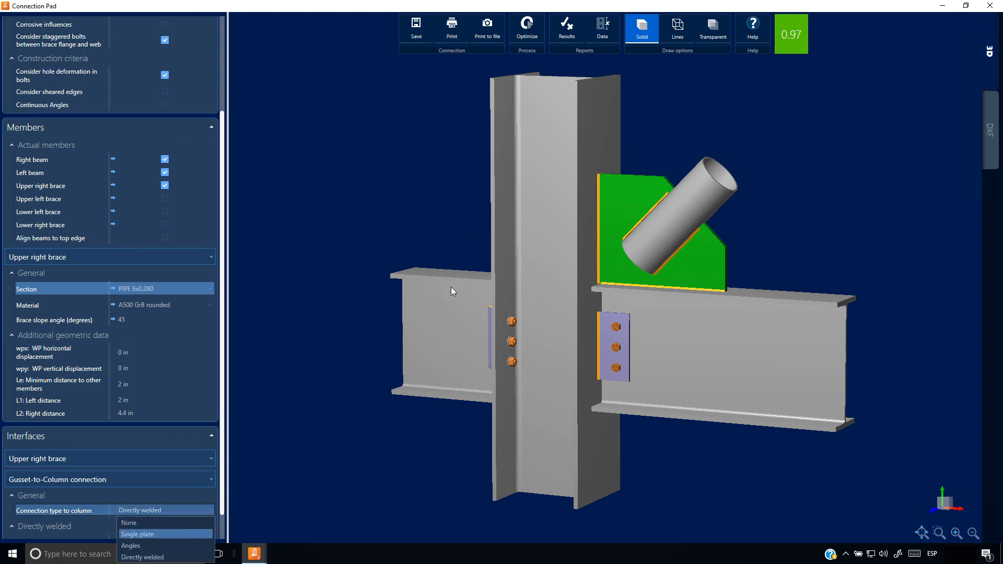
{"action": "left_click", "coordinate": [152, 535]}
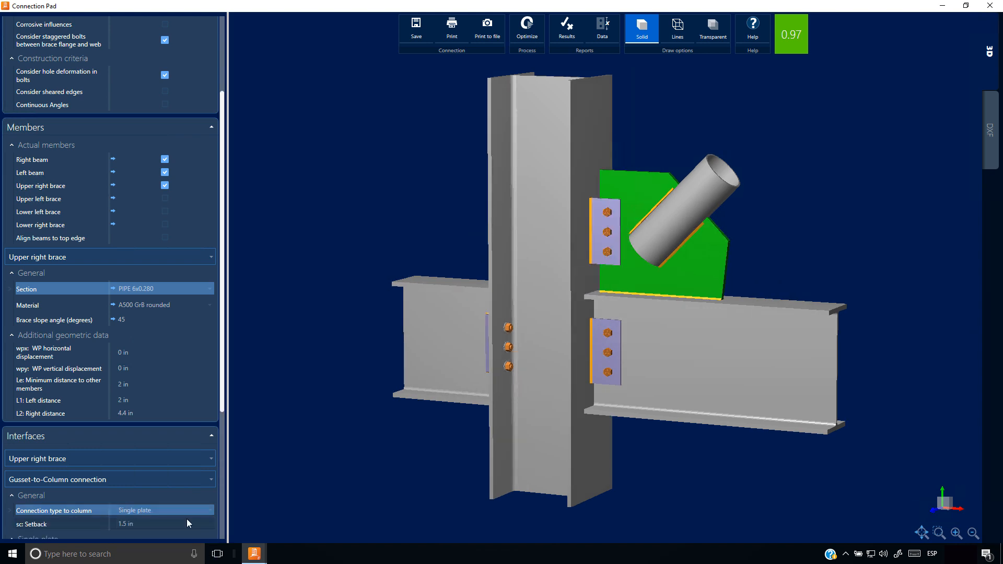
{"action": "left_click", "coordinate": [208, 511]}
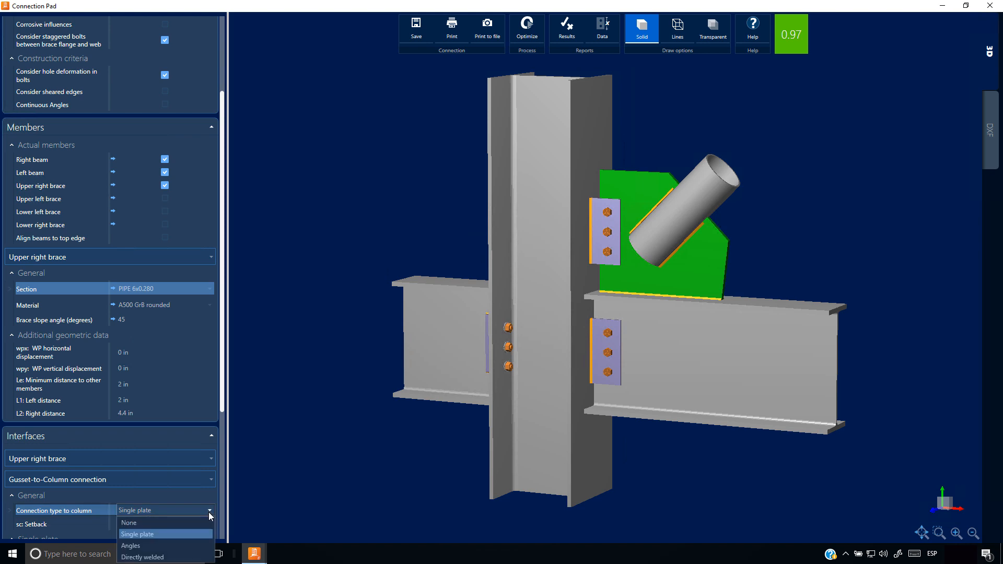
{"action": "left_click", "coordinate": [151, 549]}
{"action": "middle_click_drag", "start_coordinate": [657, 261], "coordinate": [561, 264]}
{"action": "left_click_drag", "start_coordinate": [552, 279], "coordinate": [661, 261]}
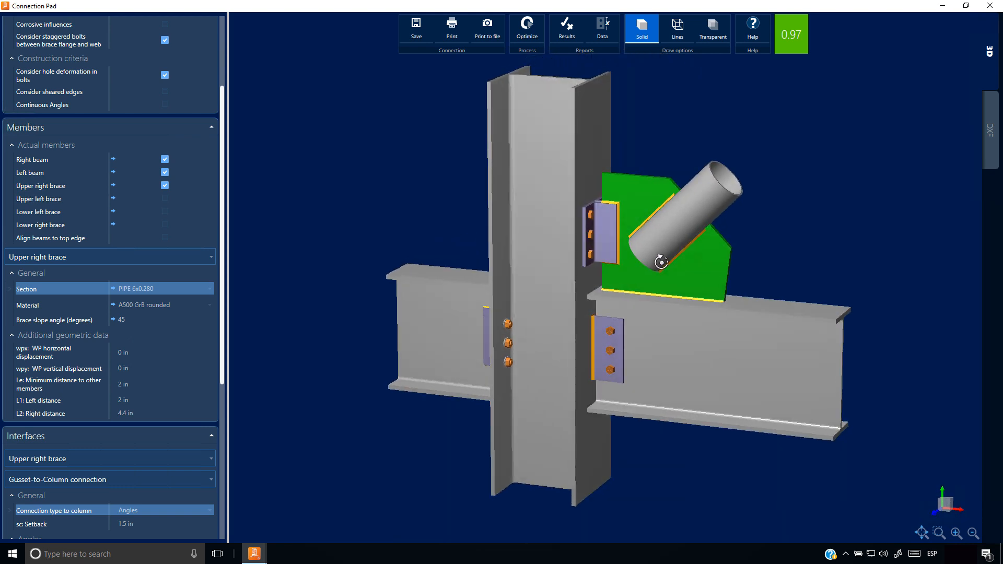
{"action": "left_click", "coordinate": [989, 5]}
{"action": "left_click", "coordinate": [507, 309]}
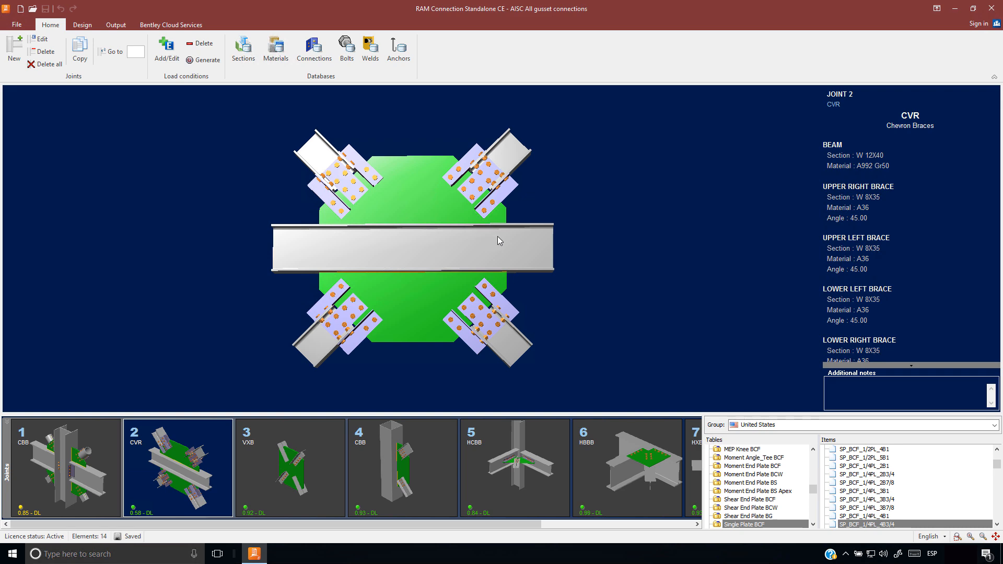
- Try joint 2's chevron braces connection with only the upper gusset and with only the lower gusset, and close the editor without saving
{"action": "mouse_move", "coordinate": [499, 240]}
{"action": "left_mouse_down"}
{"action": "mouse_move", "coordinate": [481, 252]}
{"action": "mouse_move", "coordinate": [496, 244]}
{"action": "left_mouse_up"}
{"action": "double_click", "coordinate": [418, 205]}
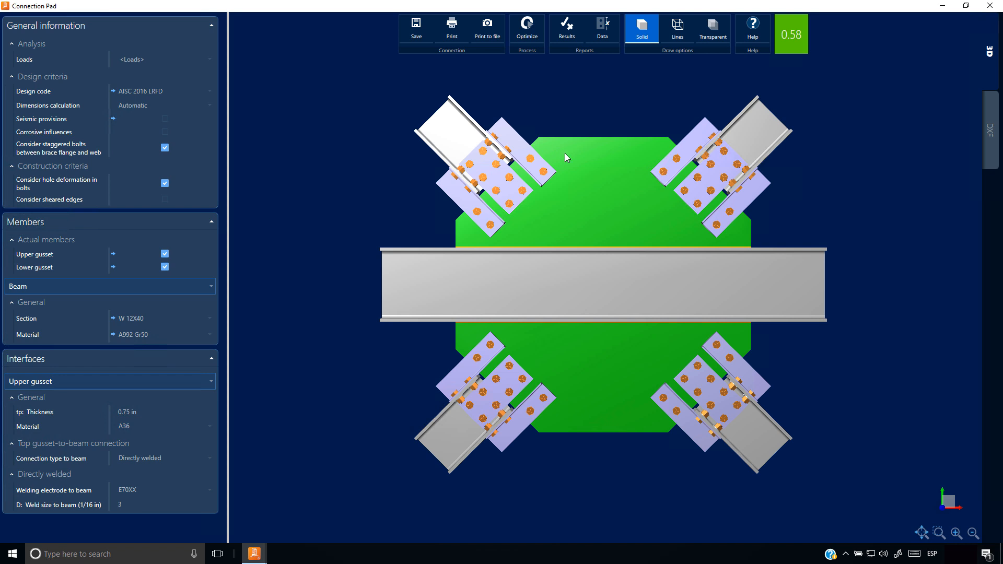
{"action": "left_click", "coordinate": [165, 267]}
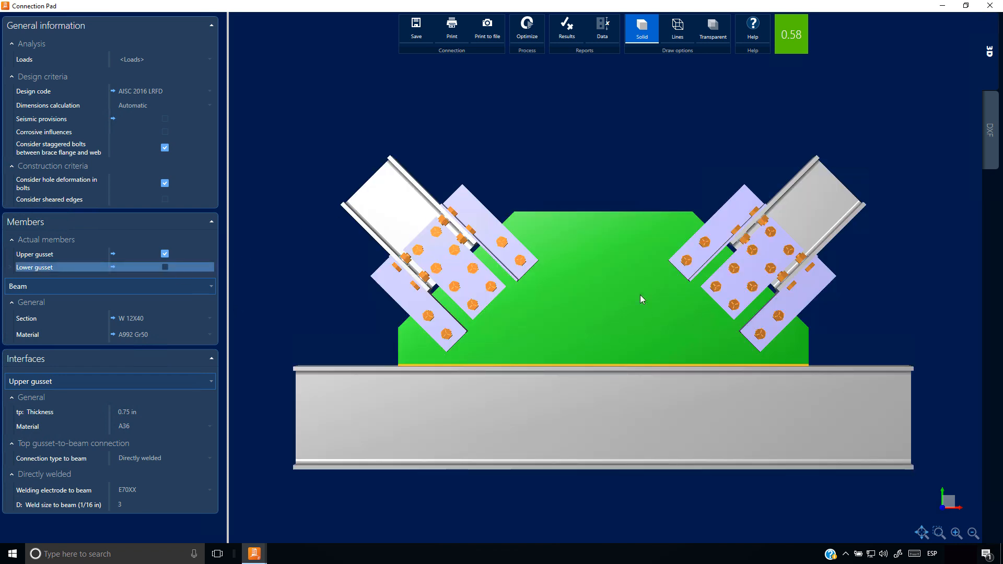
{"action": "left_click", "coordinate": [165, 267]}
{"action": "left_click", "coordinate": [165, 254]}
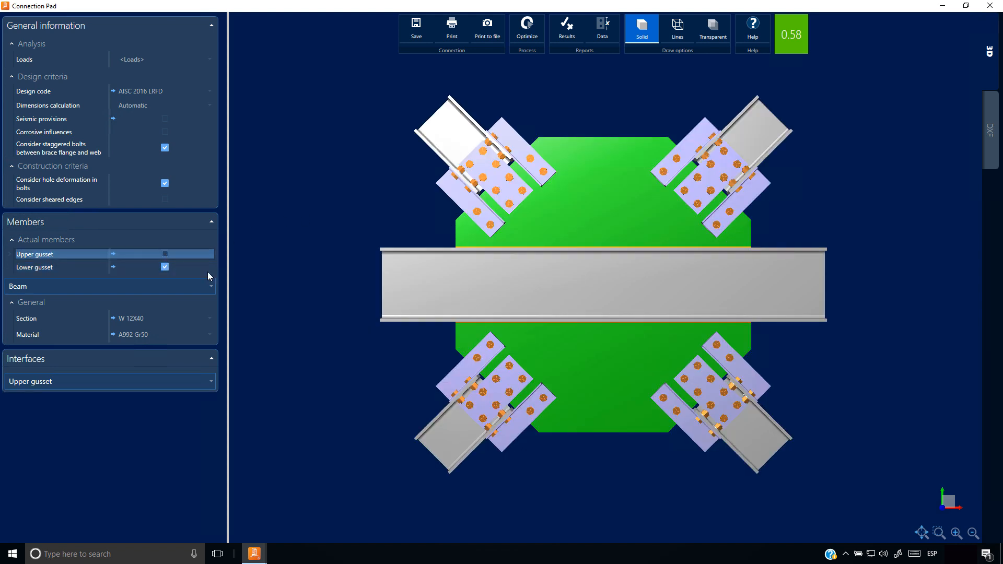
{"action": "left_click", "coordinate": [990, 5]}
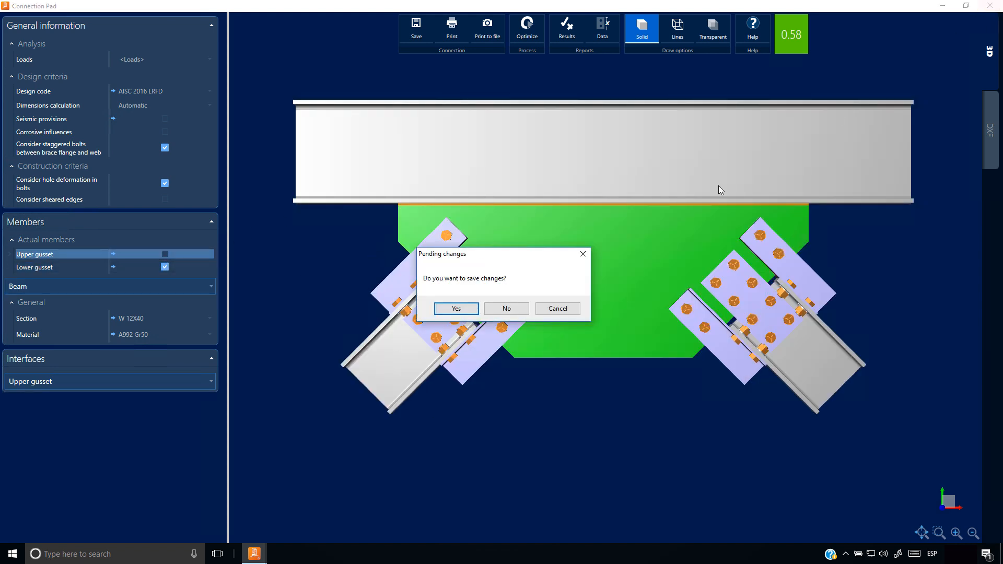
{"action": "left_click", "coordinate": [506, 307]}
- Examine joint 3's vertical X braces and joint 4's column and braces connection in 3D
{"action": "left_click_drag", "start_coordinate": [443, 256], "coordinate": [434, 280]}
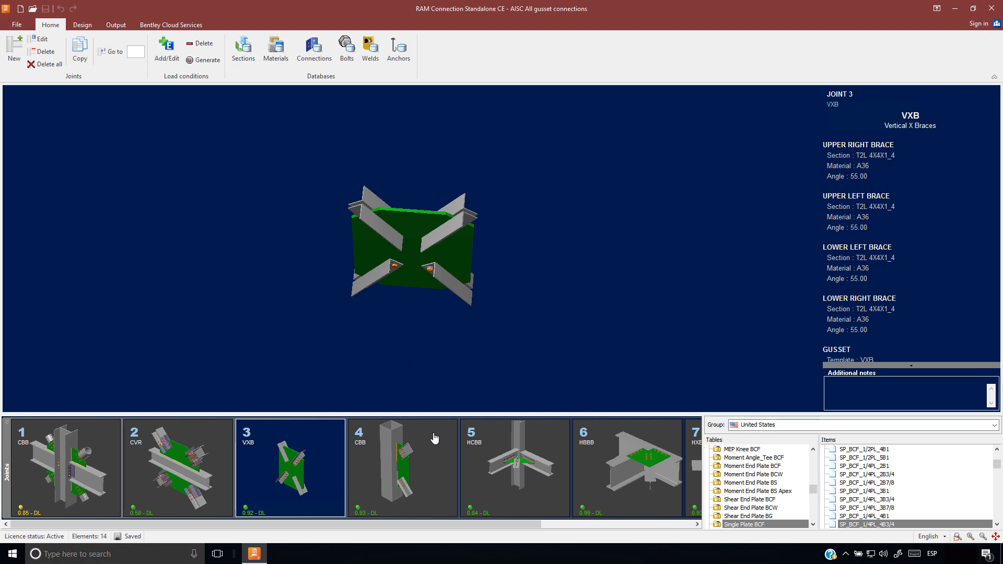
{"action": "left_click", "coordinate": [404, 460]}
{"action": "left_click_drag", "start_coordinate": [402, 261], "coordinate": [404, 269]}
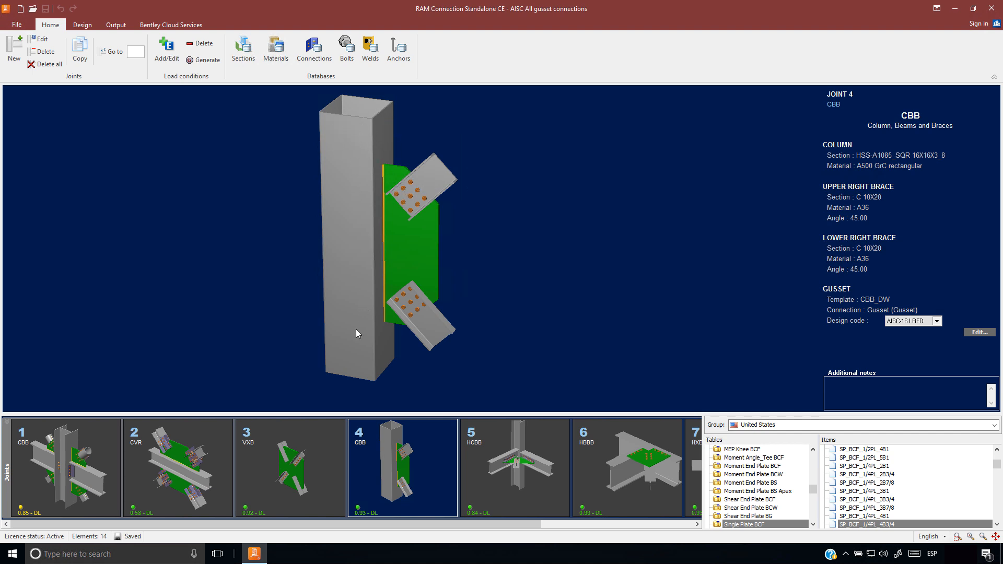
- Examine joint 5's horizontal column, beams and brace connection in 3D and open it for editing
{"action": "left_click", "coordinate": [515, 462]}
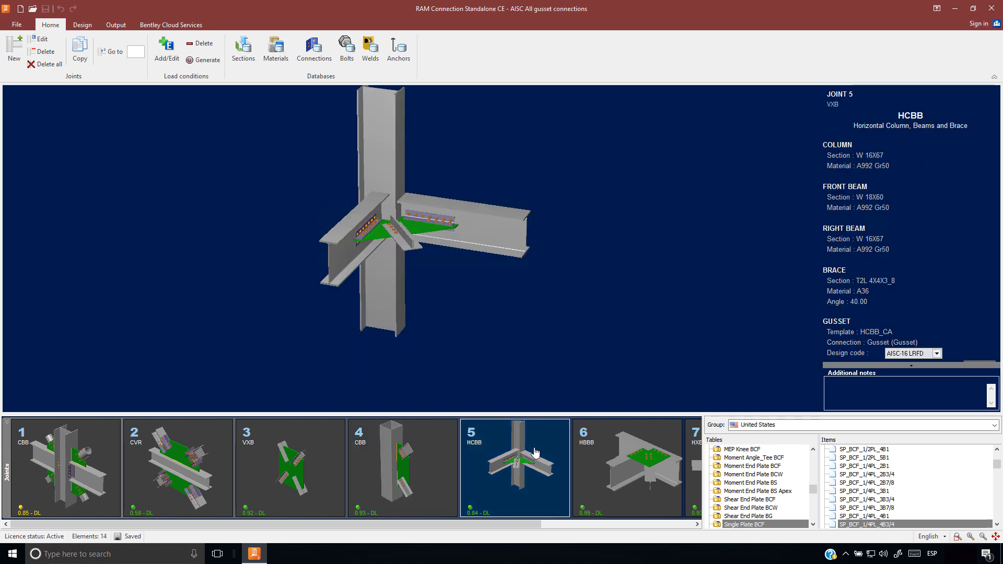
{"action": "left_click_drag", "start_coordinate": [427, 320], "coordinate": [415, 283]}
{"action": "scroll", "coordinate": [456, 289], "scroll_direction": "up", "scroll_amount": 2}
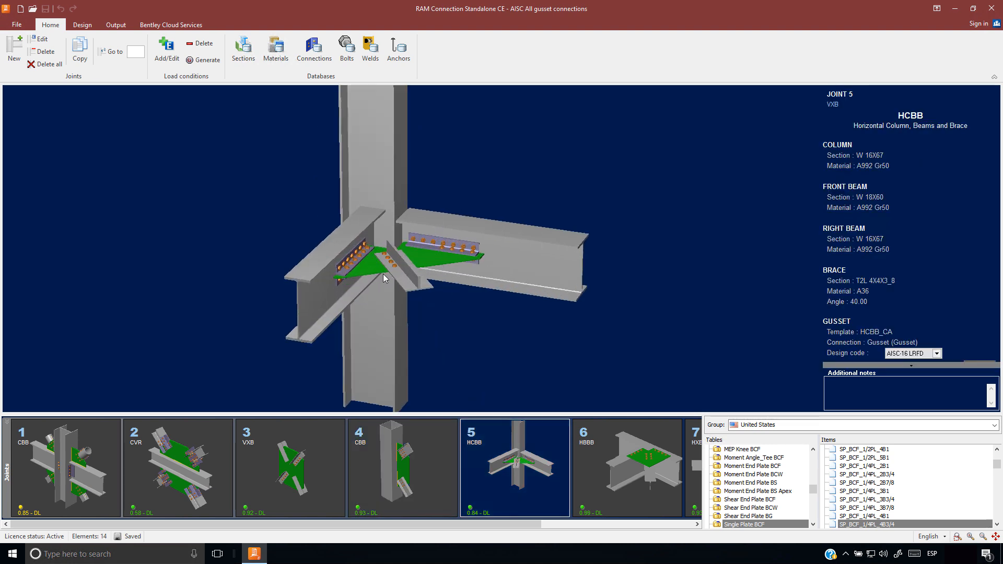
{"action": "double_click", "coordinate": [436, 259]}
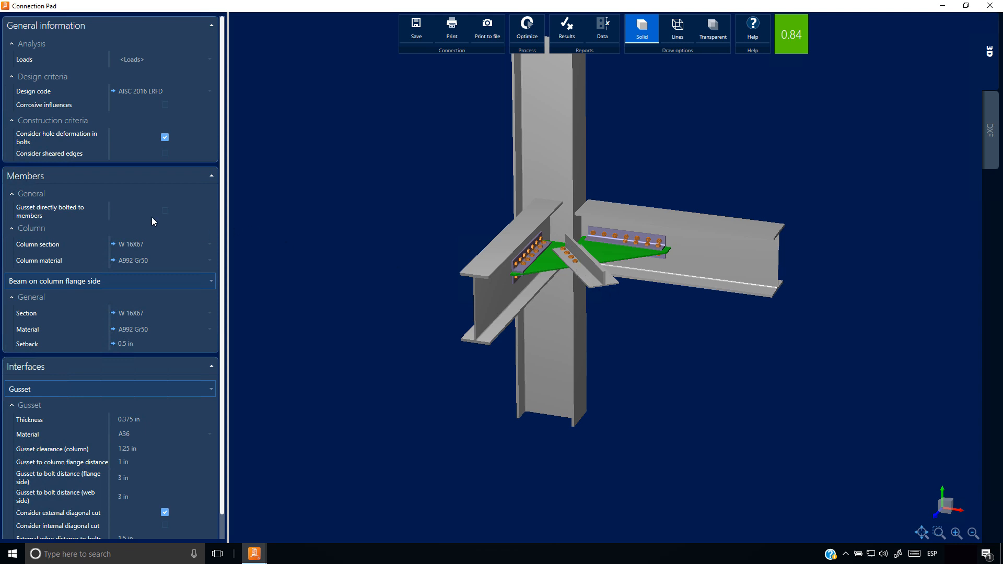
- Try switching off Connected above gusset for joint 5's brace, and close the editor without saving
{"action": "left_click", "coordinate": [149, 285]}
{"action": "left_click", "coordinate": [108, 335]}
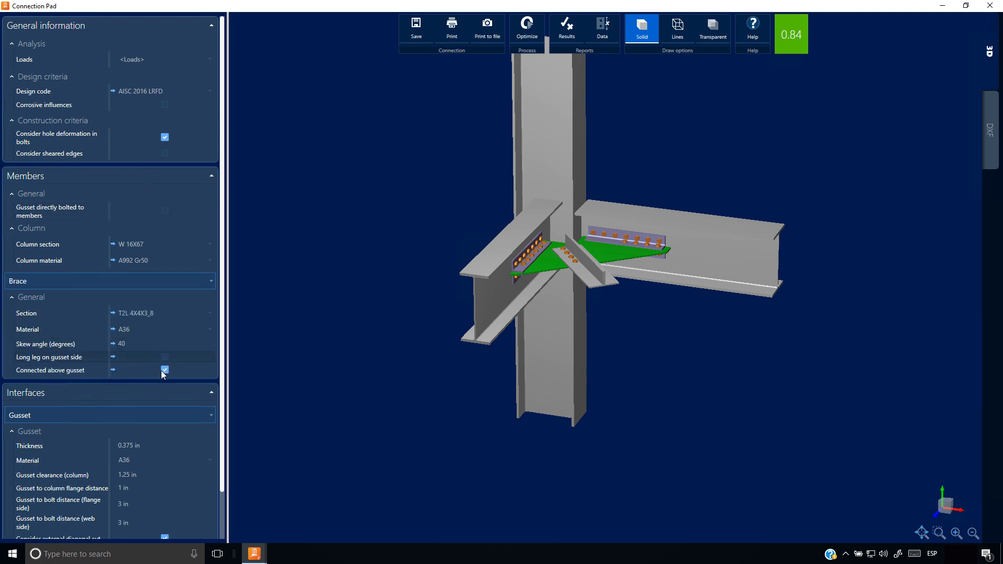
{"action": "left_click", "coordinate": [164, 370]}
{"action": "left_click", "coordinate": [990, 5]}
{"action": "left_click", "coordinate": [508, 307]}
- Examine joint 6's horizontal girder, beams and brace connection in 3D, both in the model and in its editor
{"action": "left_click", "coordinate": [628, 454]}
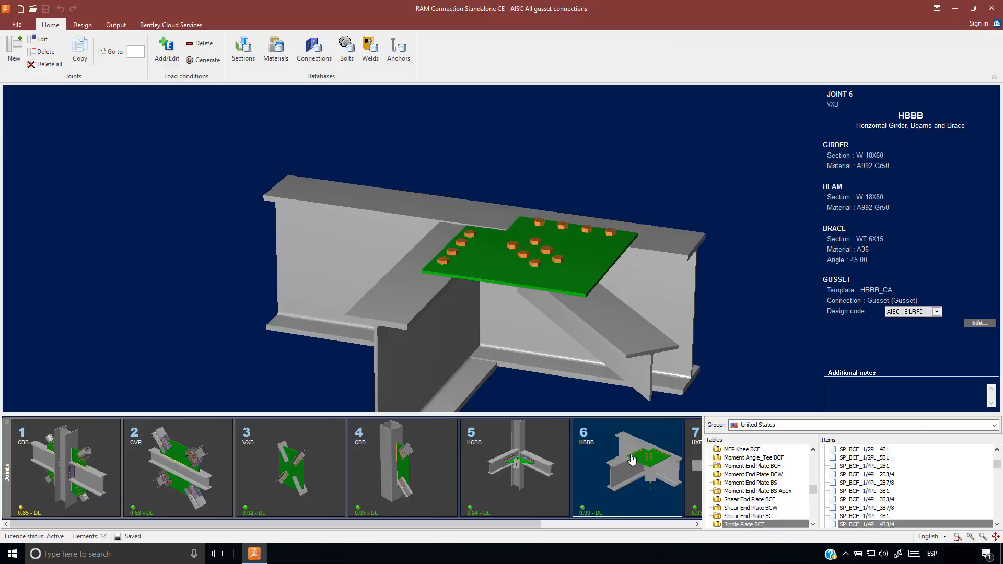
{"action": "middle_click_drag", "start_coordinate": [480, 263], "coordinate": [467, 208]}
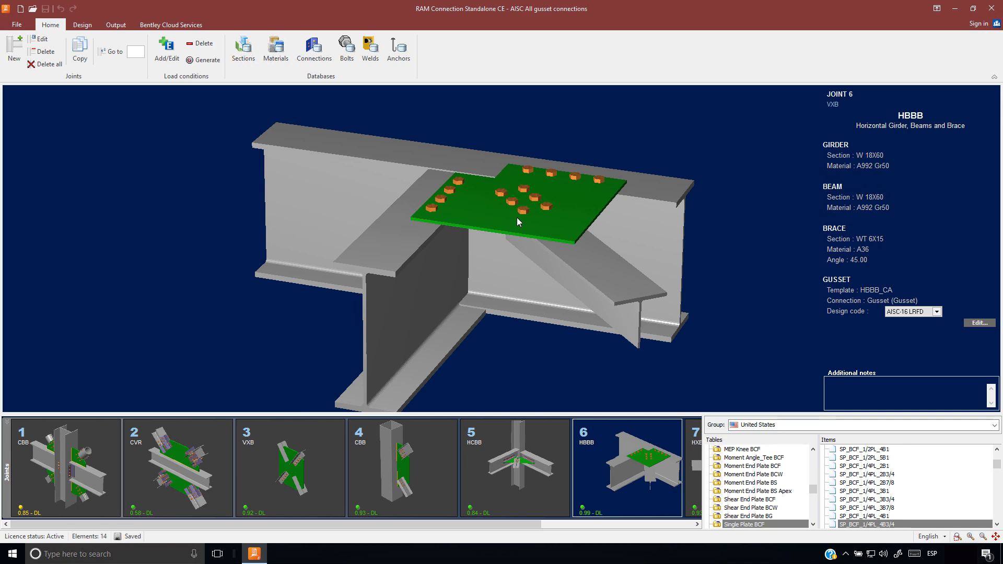
{"action": "double_click", "coordinate": [488, 220]}
{"action": "left_click_drag", "start_coordinate": [661, 291], "coordinate": [651, 327]}
{"action": "middle_click_drag", "start_coordinate": [624, 228], "coordinate": [587, 286]}
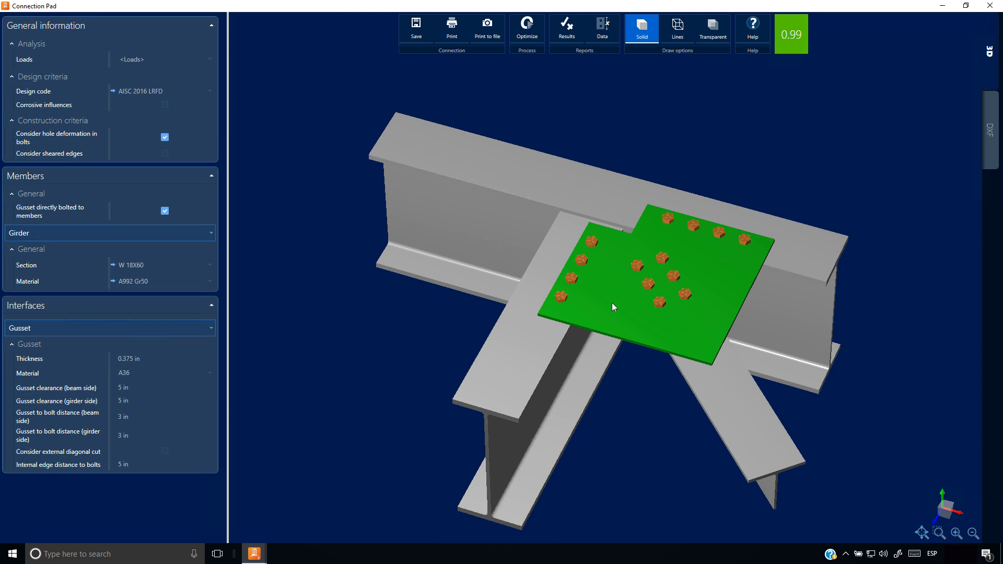
{"action": "right_click_drag", "start_coordinate": [642, 252], "coordinate": [646, 227]}
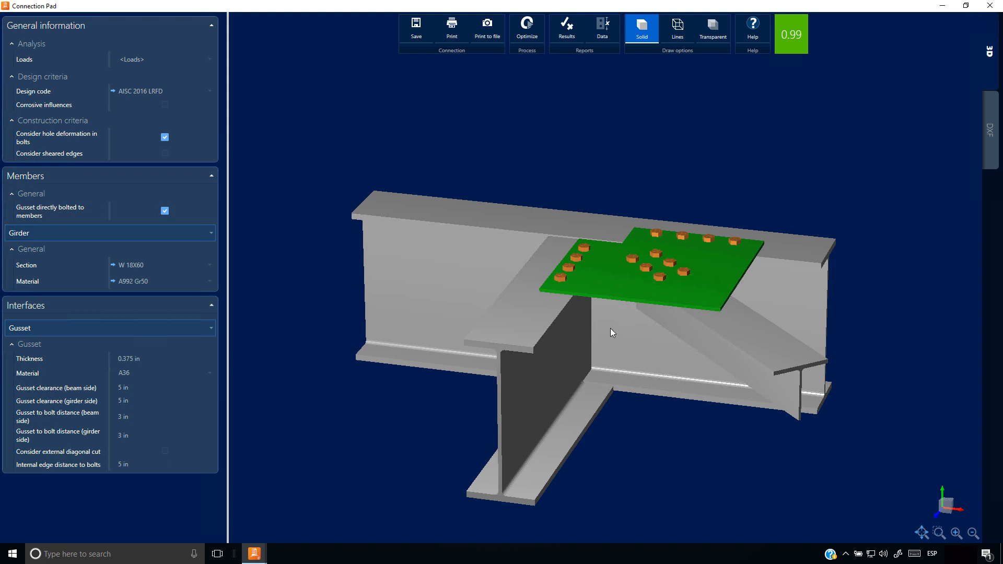
- Try joint 6's connection without the gusset directly bolted to the members, and close the editor without saving
{"action": "left_click", "coordinate": [166, 211]}
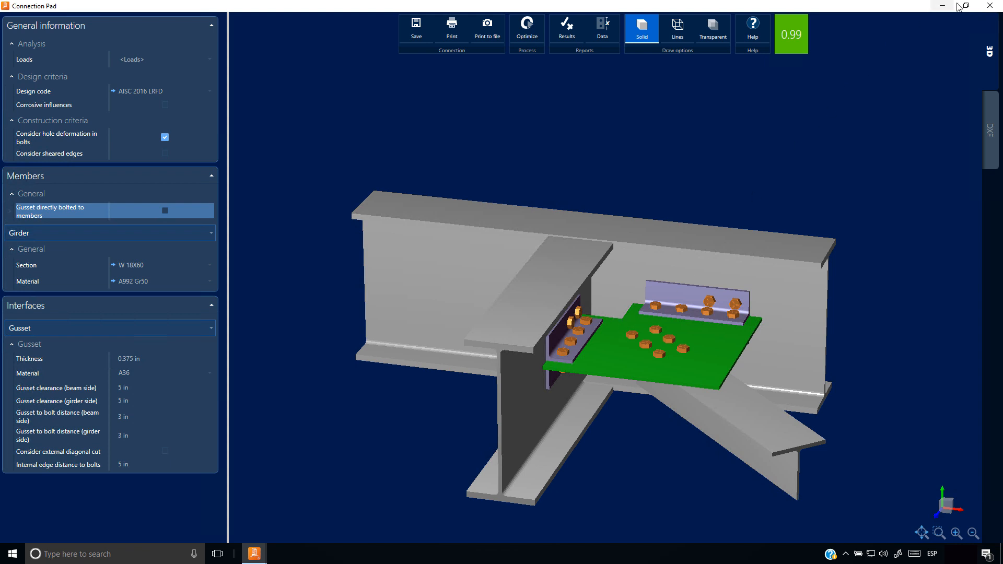
{"action": "left_click", "coordinate": [990, 5]}
{"action": "left_click", "coordinate": [506, 309]}
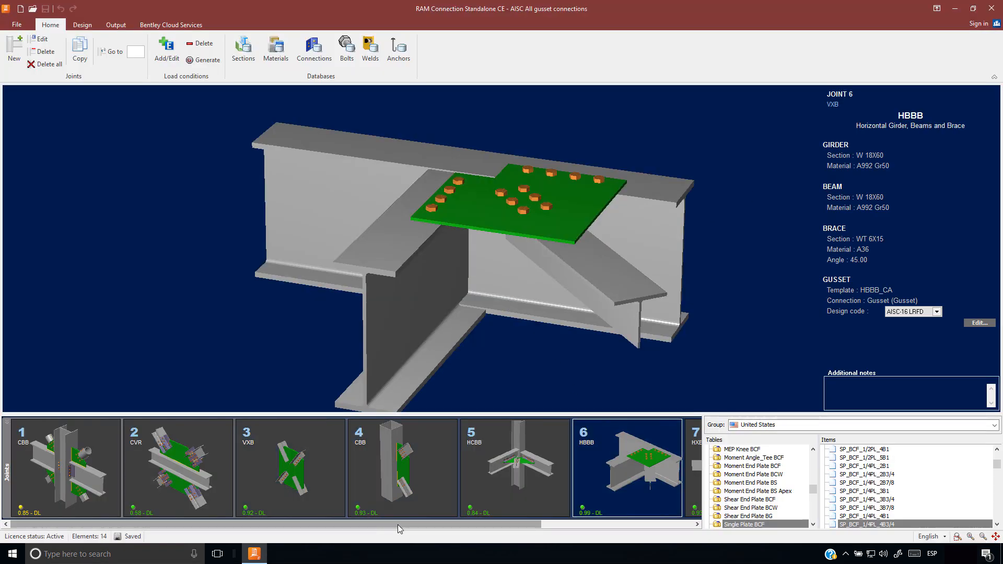
- Examine joint 7's horizontal X braces connection in 3D
{"action": "left_click_drag", "start_coordinate": [397, 525], "coordinate": [548, 525]}
{"action": "left_click", "coordinate": [534, 467]}
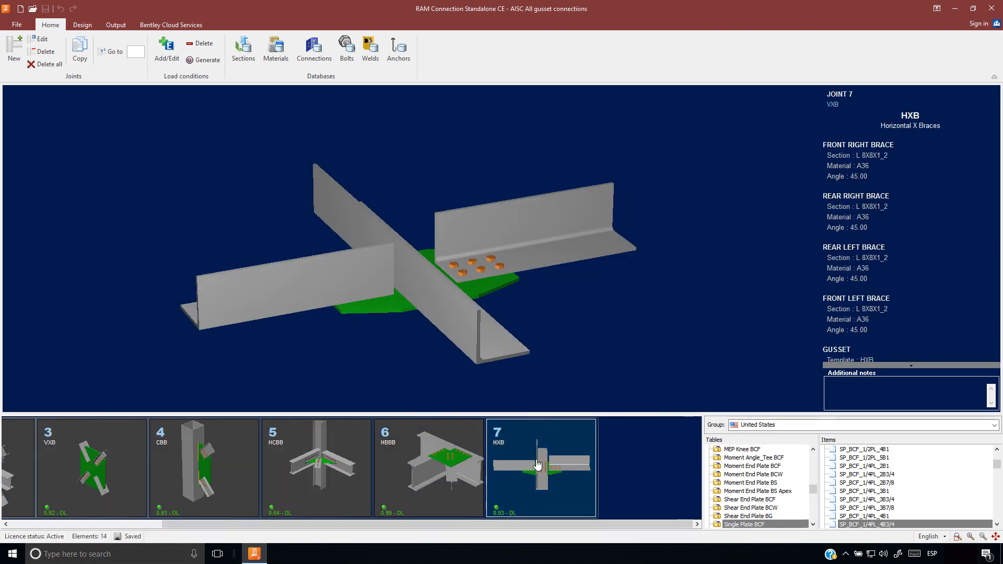
{"action": "left_click_drag", "start_coordinate": [460, 318], "coordinate": [460, 262]}
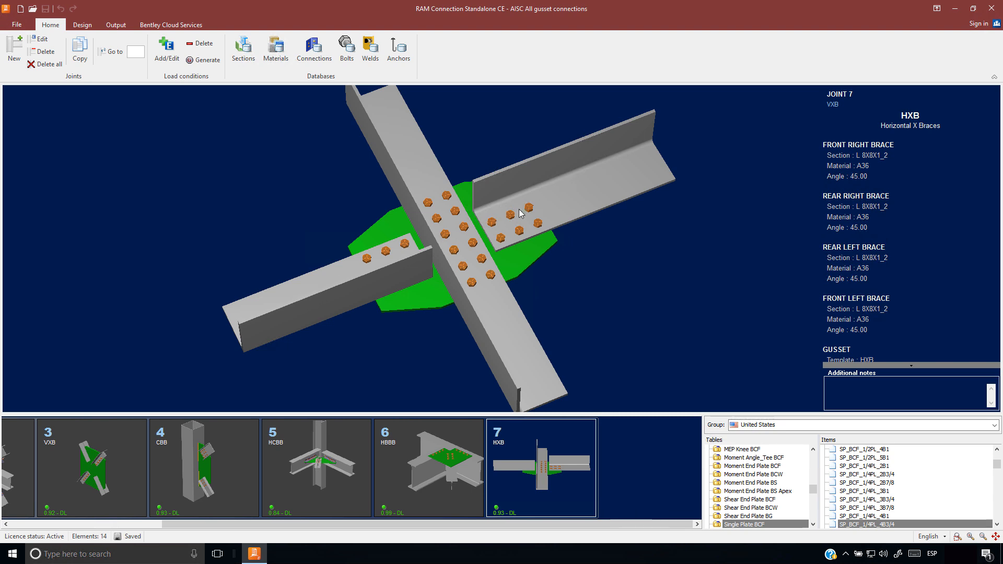
- Open the Base Plate Examples model and view joint 1's column base in plan from above
{"action": "left_click", "coordinate": [19, 25]}
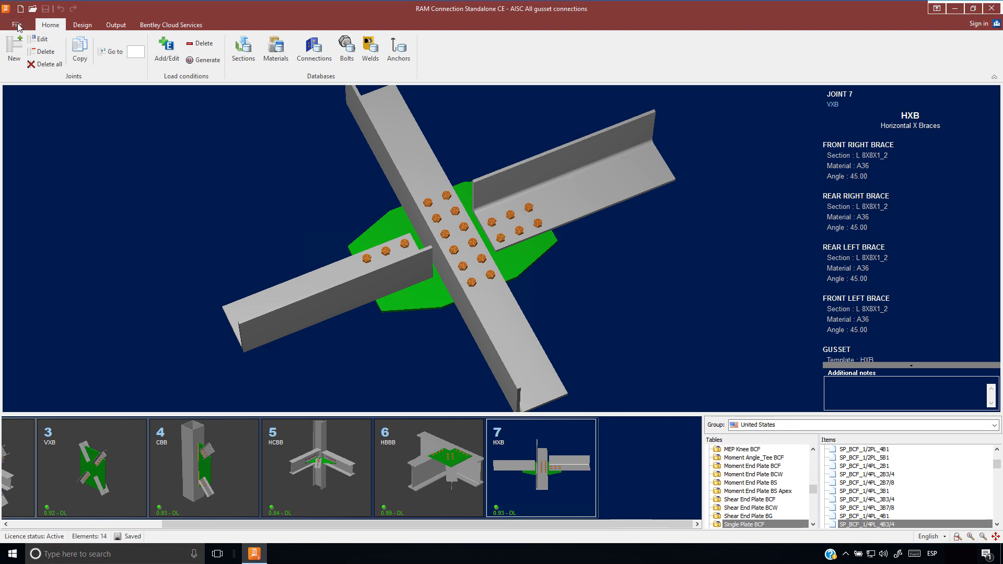
{"action": "left_click", "coordinate": [345, 260]}
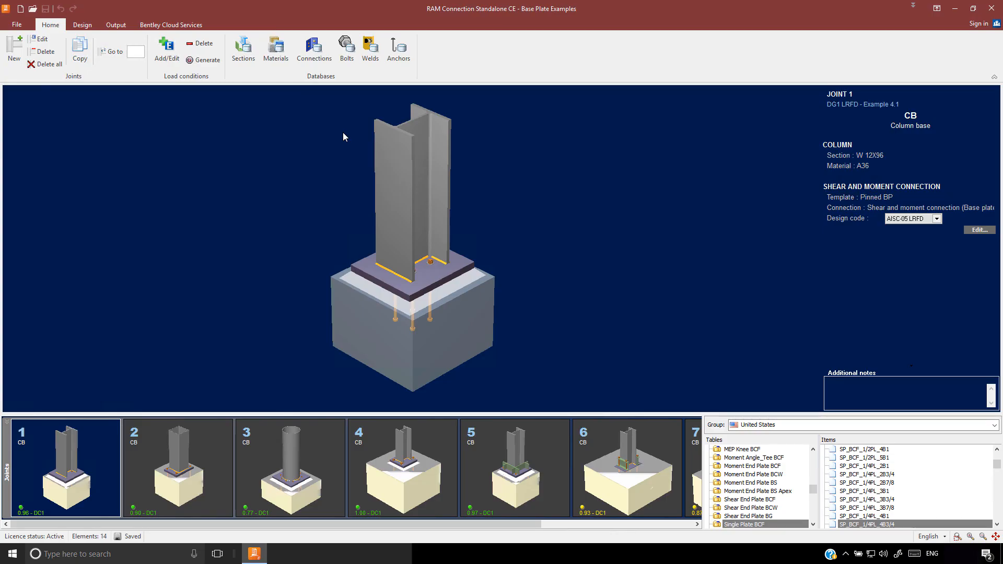
{"action": "right_click", "coordinate": [242, 267]}
{"action": "left_click", "coordinate": [288, 290]}
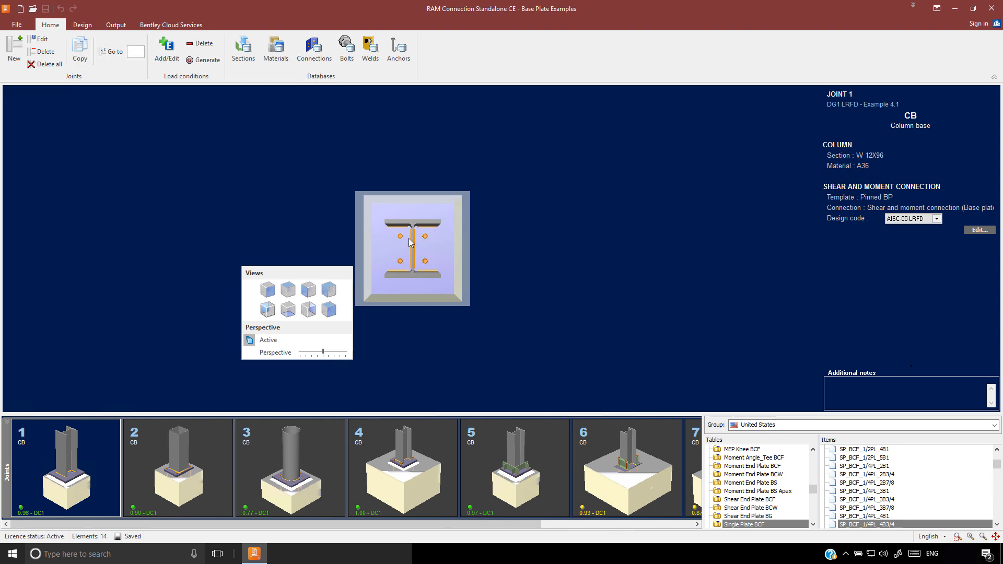
- Examine the square HSS column base of joint 2 and the round HSS column base of joint 3 in 3D
{"action": "left_click", "coordinate": [201, 442]}
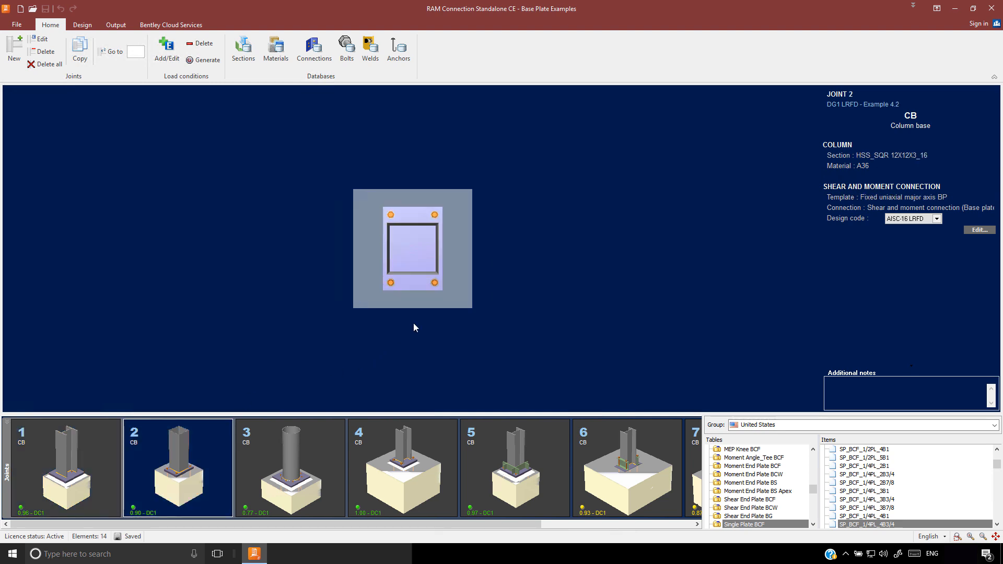
{"action": "left_click_drag", "start_coordinate": [457, 298], "coordinate": [446, 277]}
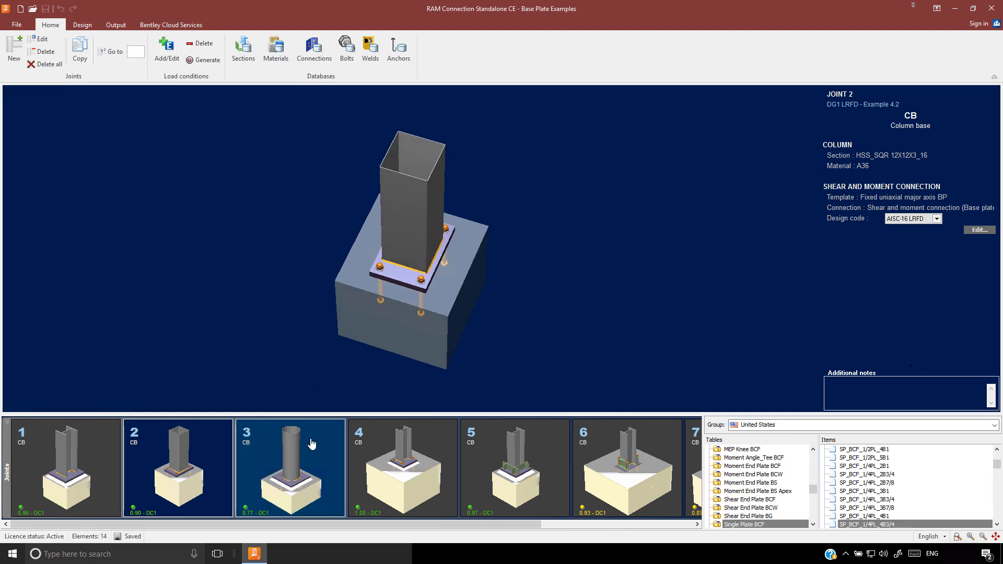
{"action": "left_click", "coordinate": [329, 440]}
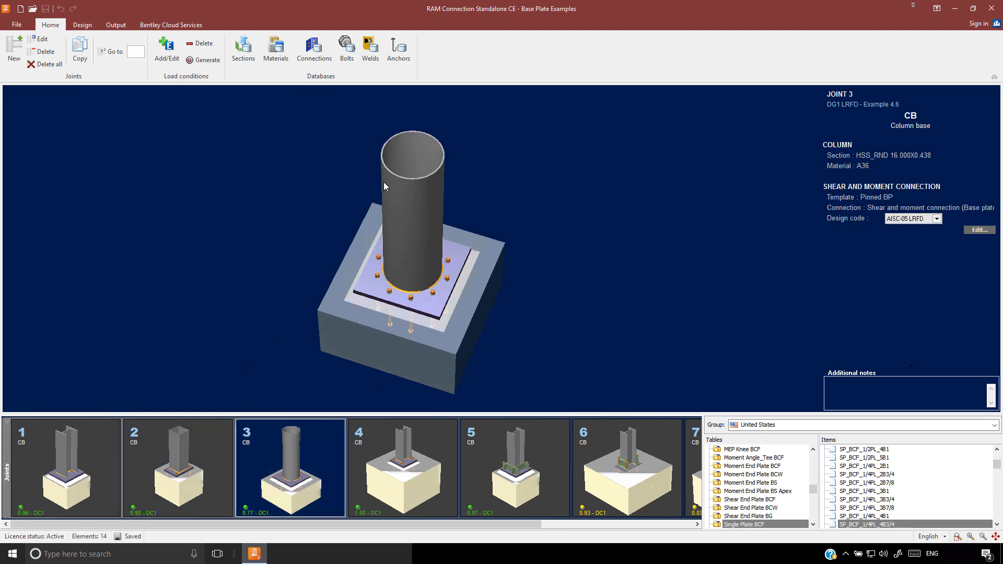
- Open joint 4's results report and review the pedestal, base plate and column weld design checks
{"action": "left_click", "coordinate": [394, 465]}
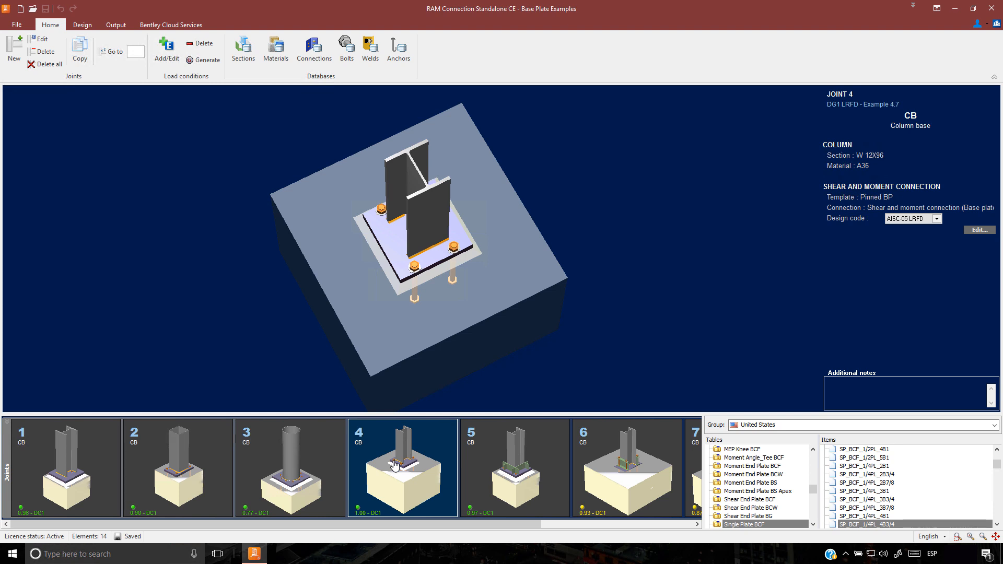
{"action": "double_click", "coordinate": [396, 242]}
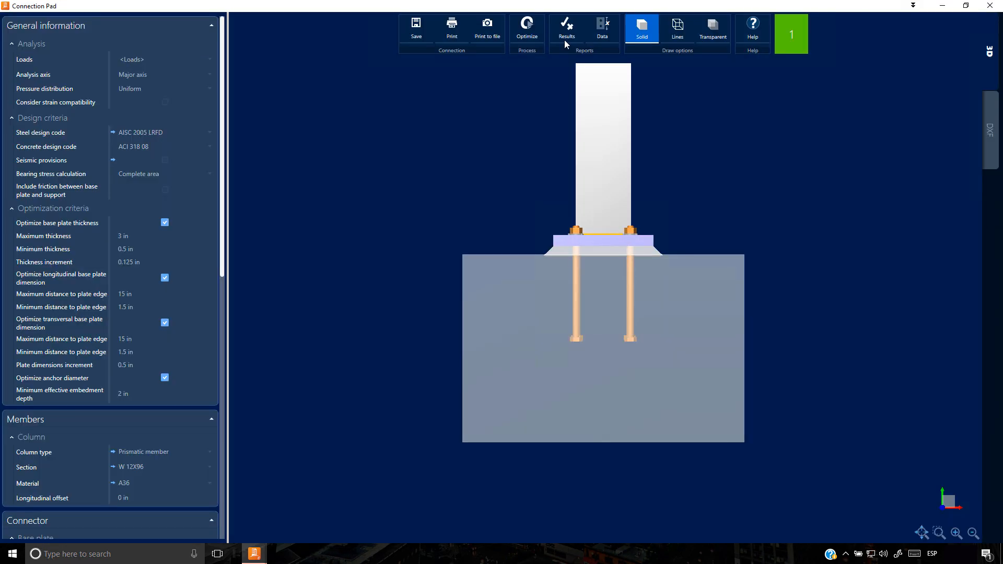
{"action": "left_click", "coordinate": [566, 36]}
{"action": "scroll", "coordinate": [251, 332], "scroll_direction": "down", "scroll_amount": 10}
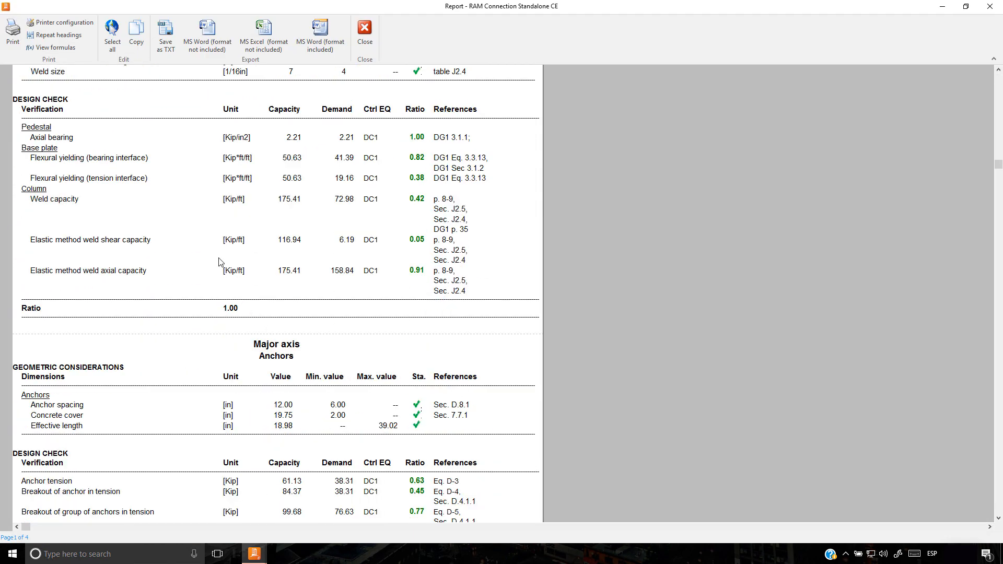
{"action": "left_click_drag", "start_coordinate": [56, 130], "coordinate": [59, 295]}
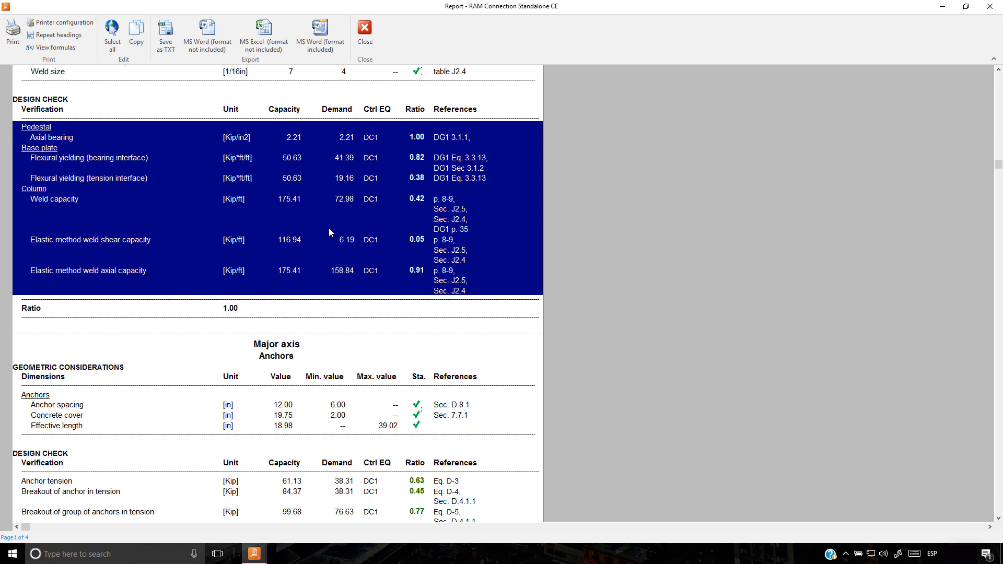
{"action": "left_click", "coordinate": [65, 138]}
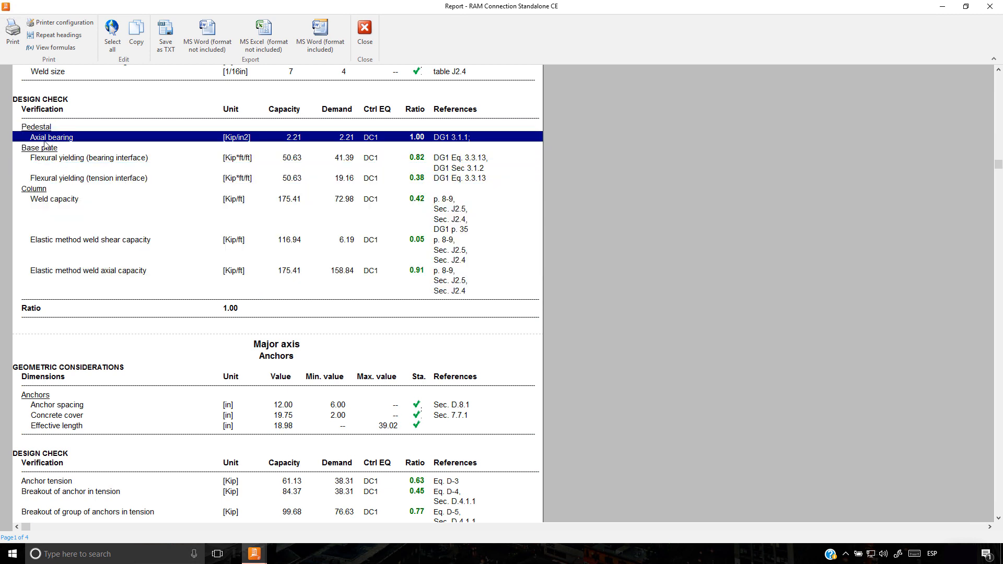
{"action": "left_click_drag", "start_coordinate": [68, 158], "coordinate": [66, 280]}
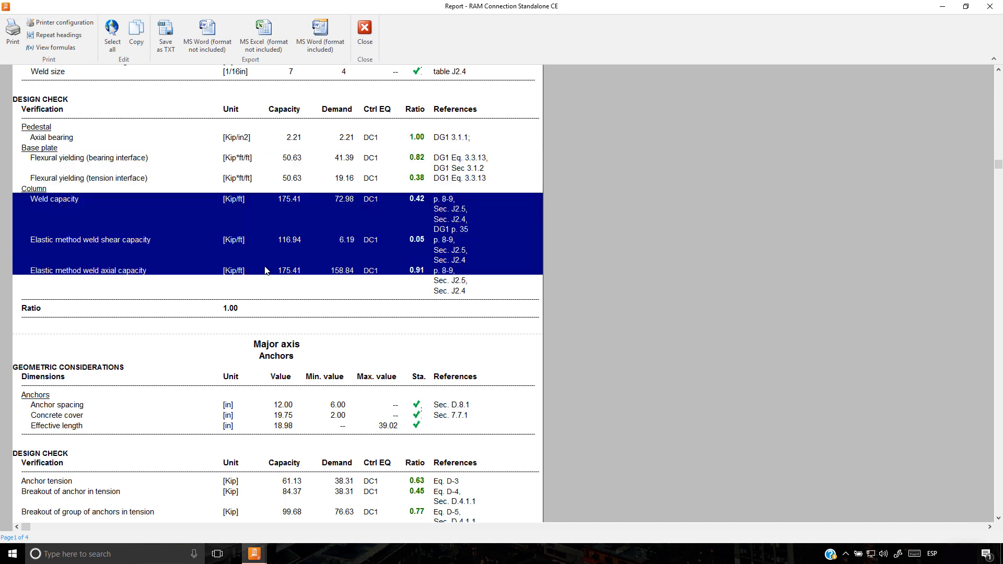
- Review the report's anchor design checks, base plate stress diagrams and tensile and shear breakout results, and close the report
{"action": "scroll", "coordinate": [251, 311], "scroll_direction": "down", "scroll_amount": 5}
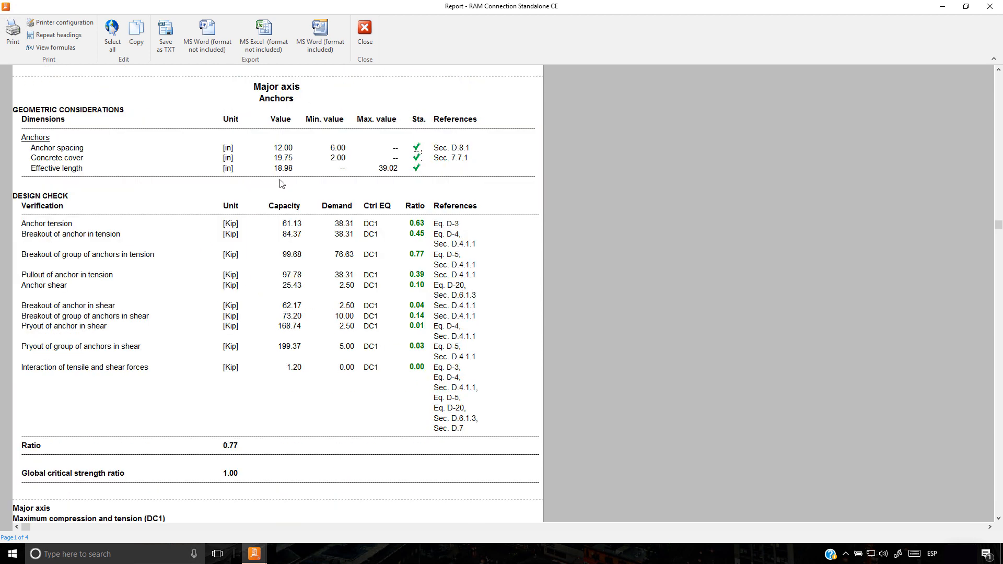
{"action": "left_click_drag", "start_coordinate": [282, 190], "coordinate": [76, 435]}
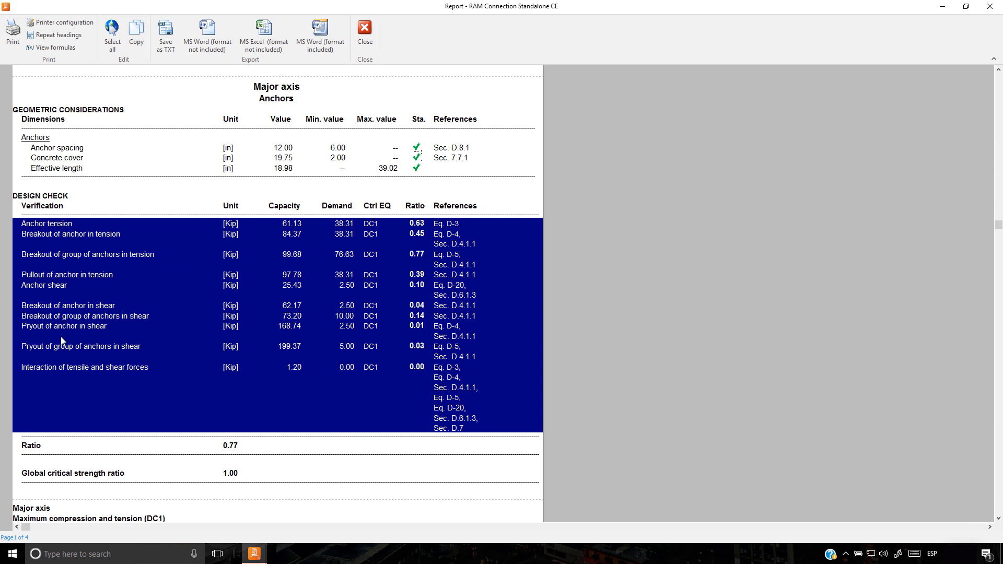
{"action": "scroll", "coordinate": [61, 340], "scroll_direction": "down", "scroll_amount": 10}
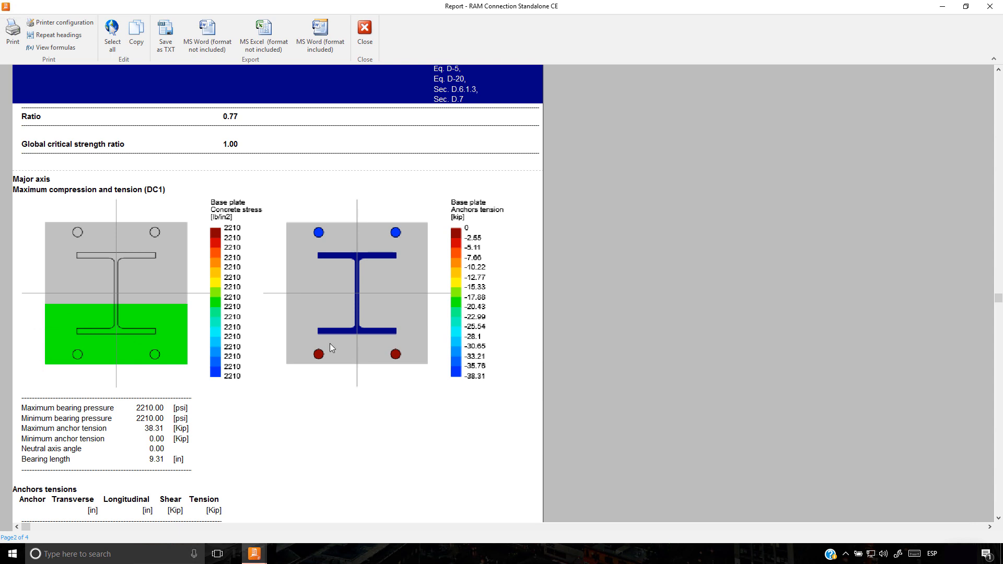
{"action": "scroll", "coordinate": [311, 343], "scroll_direction": "down", "scroll_amount": 5}
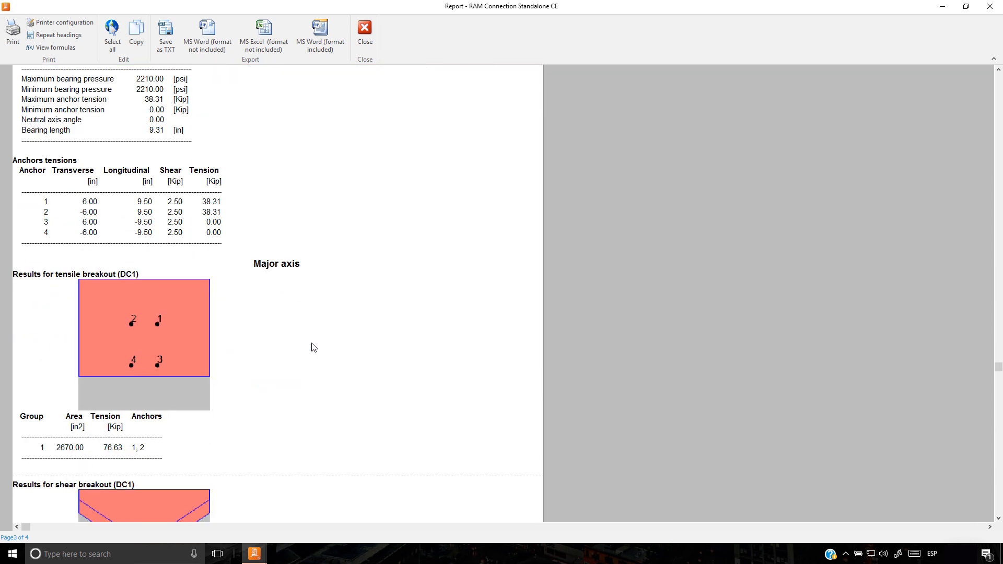
{"action": "scroll", "coordinate": [313, 347], "scroll_direction": "down", "scroll_amount": 2}
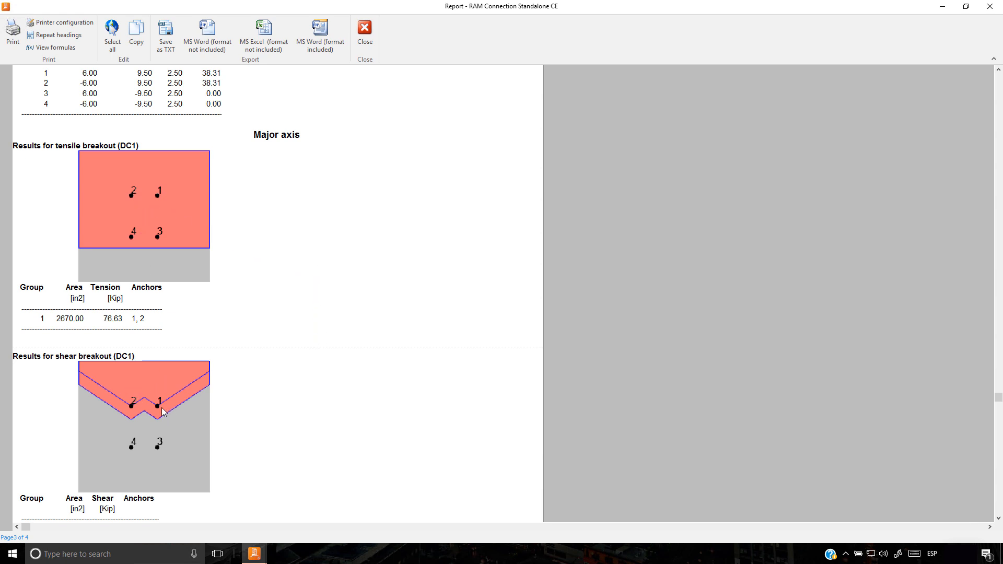
{"action": "left_click", "coordinate": [365, 31]}
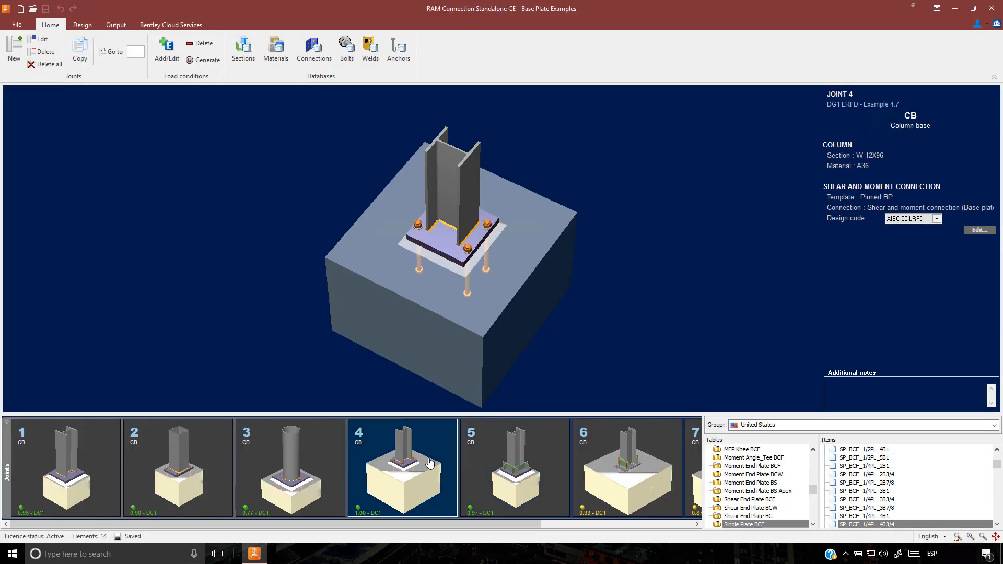
- Examine the column bases of joints 5 and 6 and the braced column base with gusset of joint 7 in 3D
{"action": "left_click", "coordinate": [491, 458]}
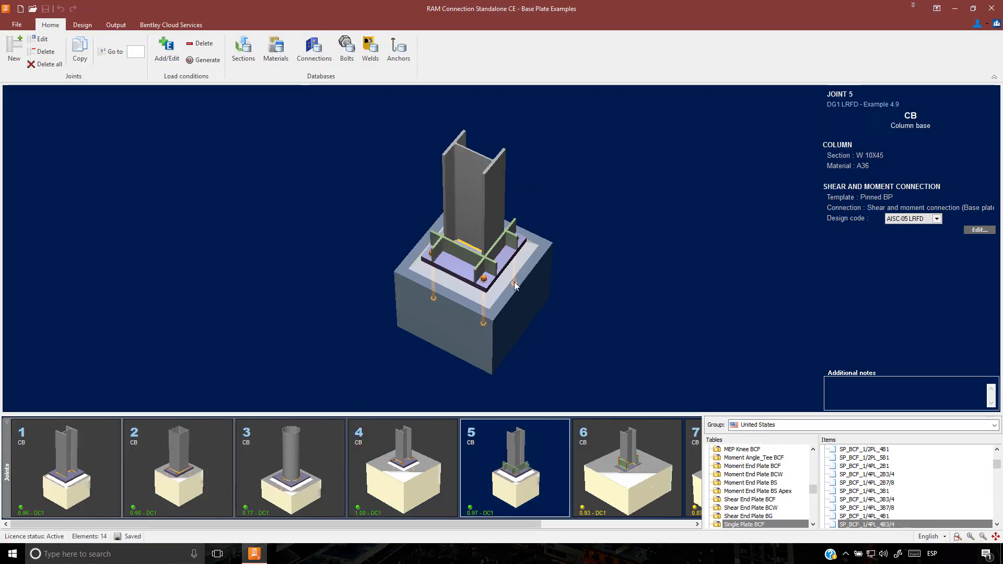
{"action": "mouse_move", "coordinate": [537, 281]}
{"action": "left_mouse_down"}
{"action": "mouse_move", "coordinate": [447, 259]}
{"action": "mouse_move", "coordinate": [524, 278]}
{"action": "left_mouse_up"}
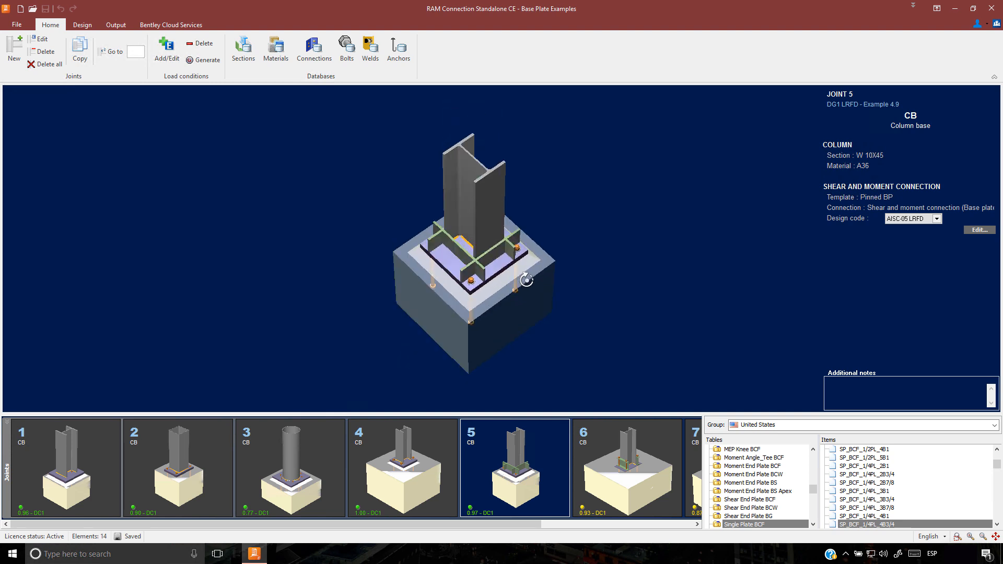
{"action": "left_click", "coordinate": [623, 472]}
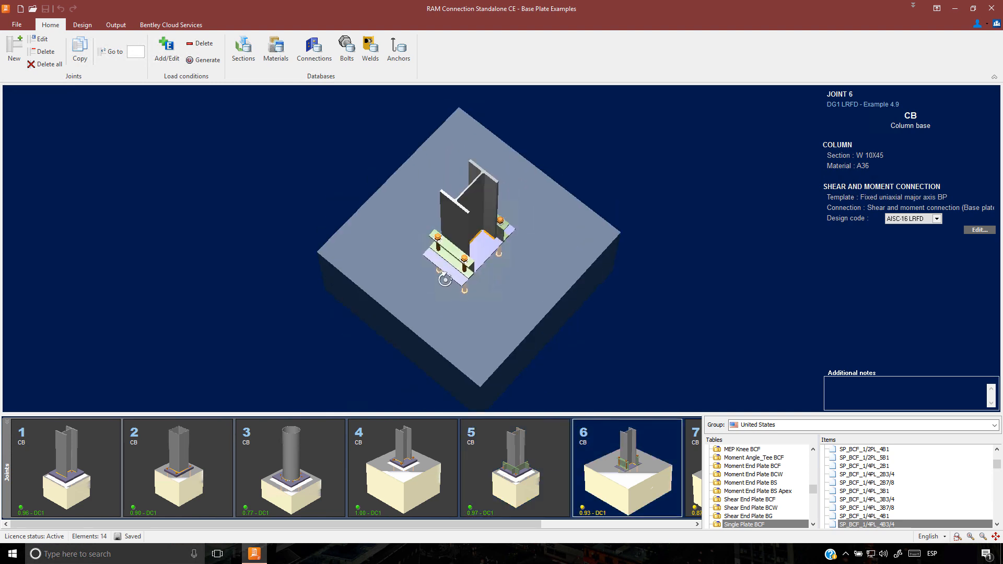
{"action": "left_click_drag", "start_coordinate": [381, 524], "coordinate": [533, 524]}
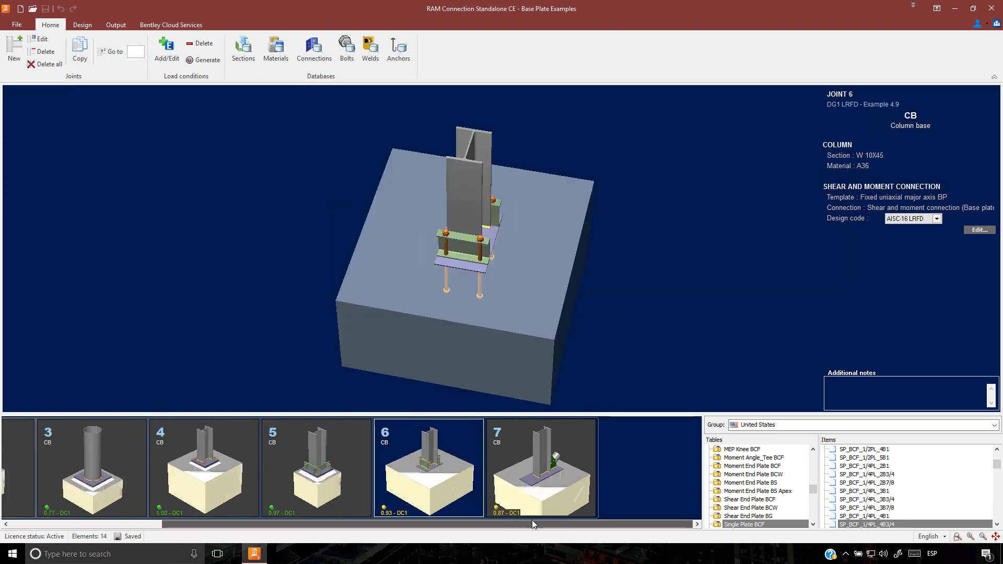
{"action": "left_click", "coordinate": [543, 469]}
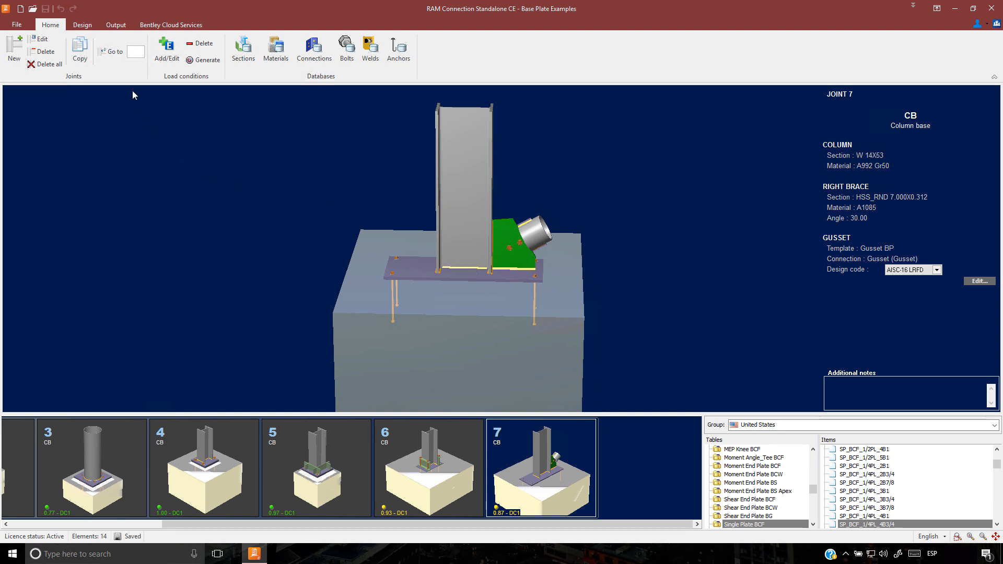
- Open the Tubular truss examples model and display joint 2's chord and branches connection
{"action": "left_click", "coordinate": [17, 25]}
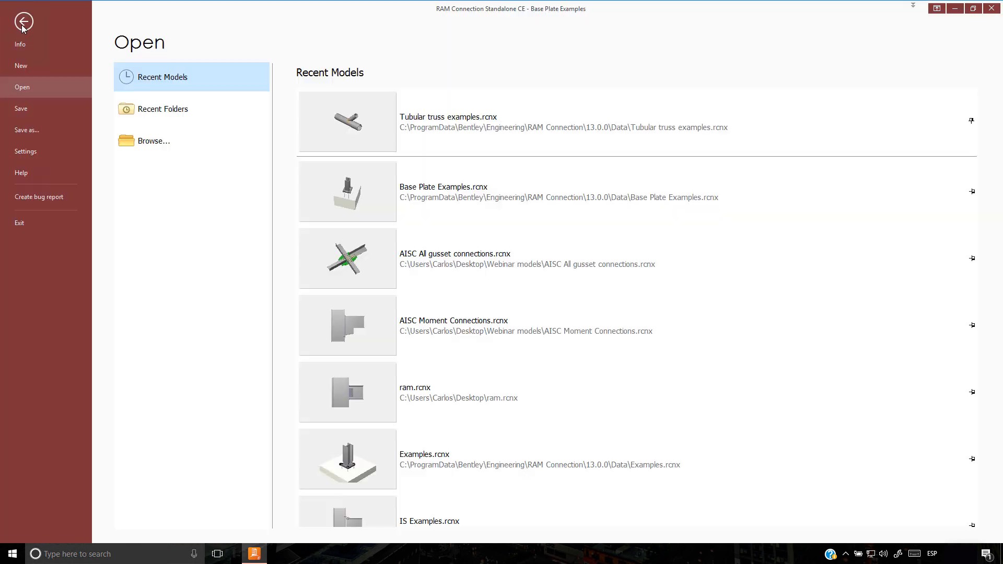
{"action": "left_click", "coordinate": [354, 137]}
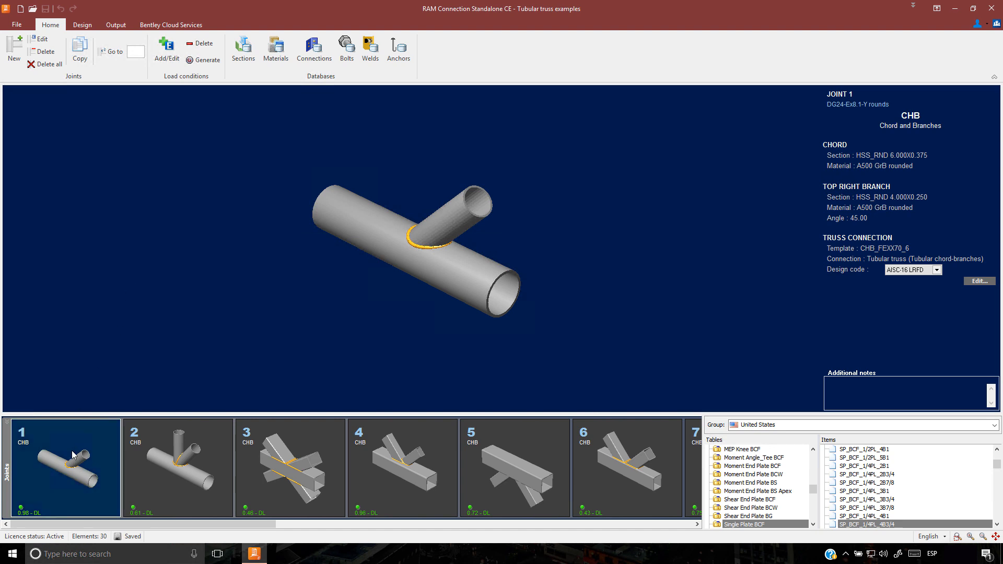
{"action": "left_click", "coordinate": [177, 451]}
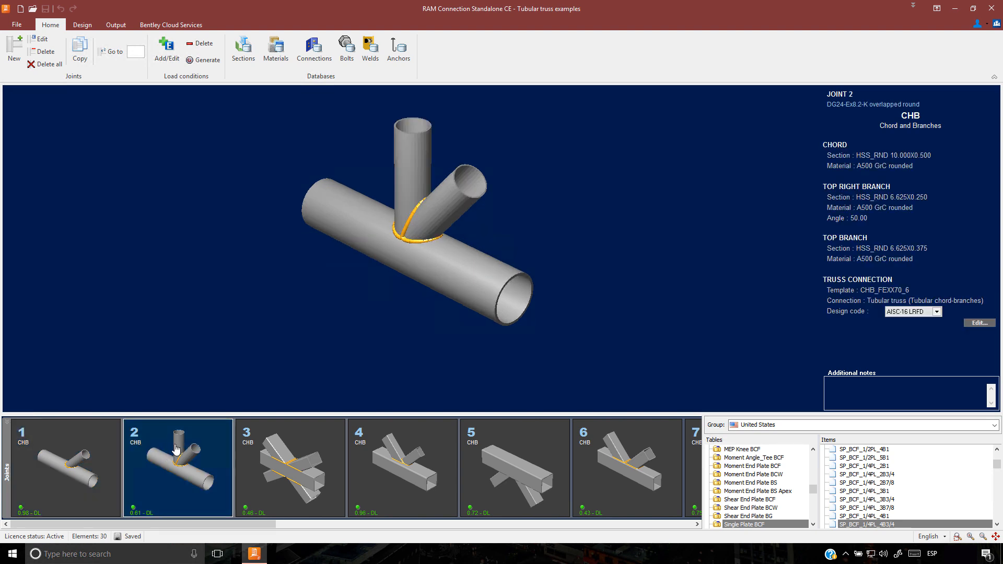
- Examine the tubular chord and branches connections of joints 3, 14 and 15 in 3D
{"action": "left_click", "coordinate": [256, 472]}
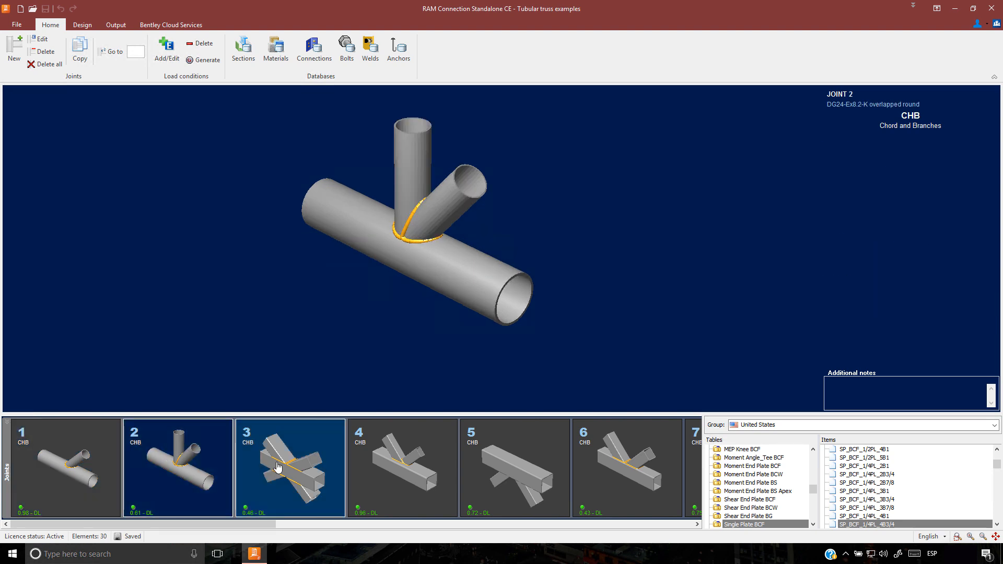
{"action": "left_click_drag", "start_coordinate": [244, 526], "coordinate": [676, 527]}
{"action": "left_click", "coordinate": [394, 445]}
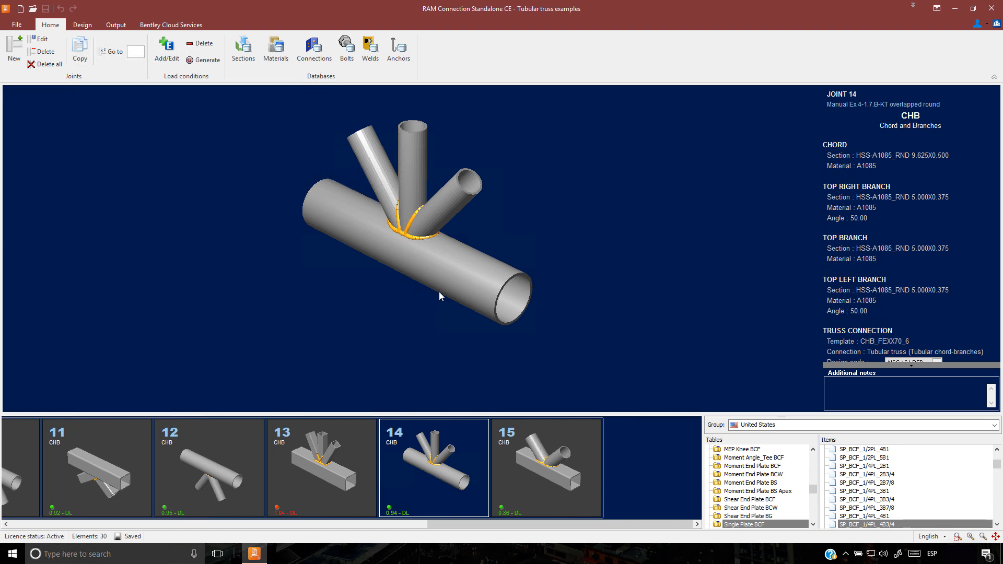
{"action": "left_click", "coordinate": [540, 435]}
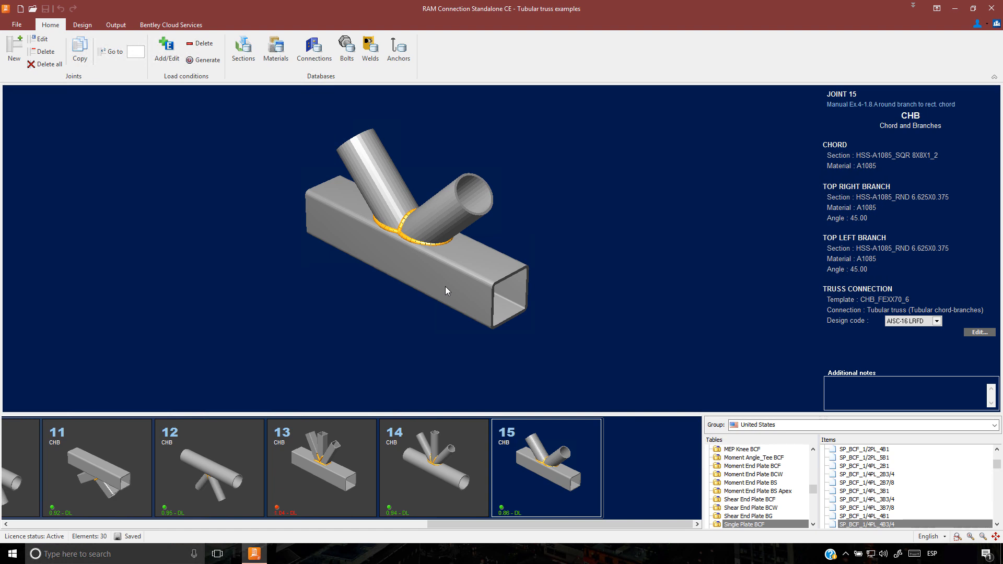
- Open joint 5's gapped unbalanced chord and branches connection for editing and display its results report
{"action": "left_click", "coordinate": [92, 525]}
{"action": "left_click", "coordinate": [309, 470]}
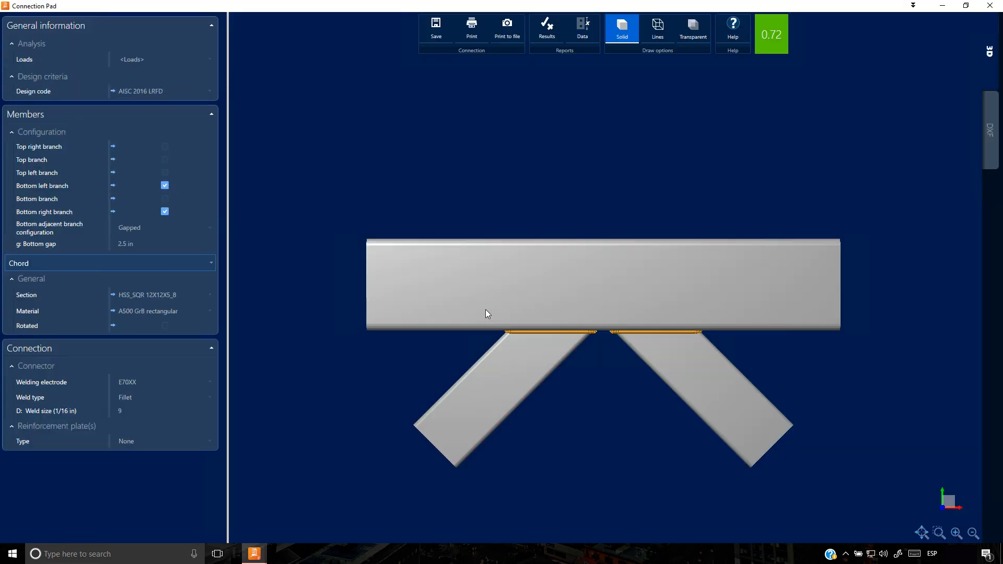
{"action": "left_click", "coordinate": [546, 27]}
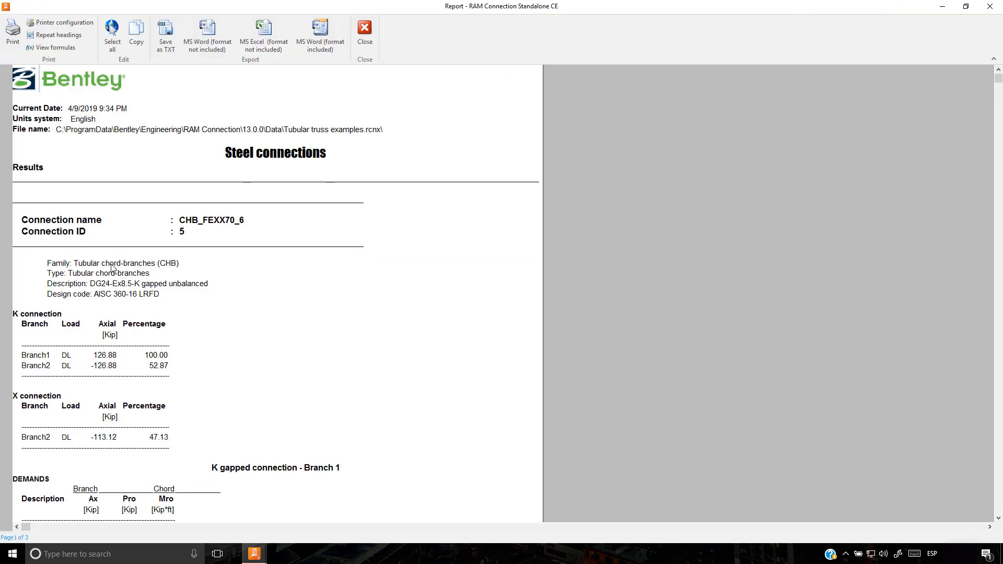
- Review how the report splits the branch axial loads between K and X connection behavior, and close the report and connection editor
{"action": "scroll", "coordinate": [113, 267], "scroll_direction": "down", "scroll_amount": 3}
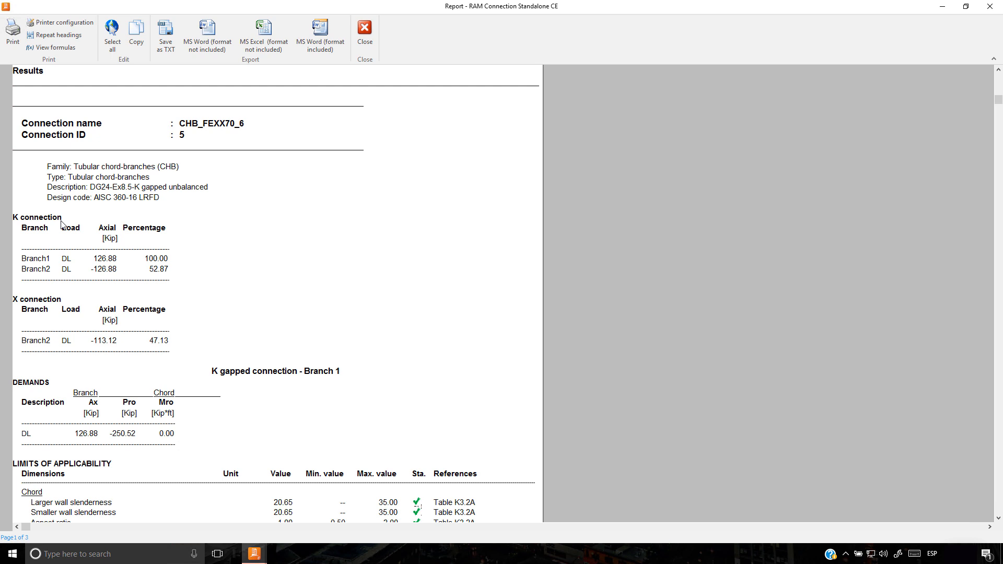
{"action": "left_click", "coordinate": [34, 298]}
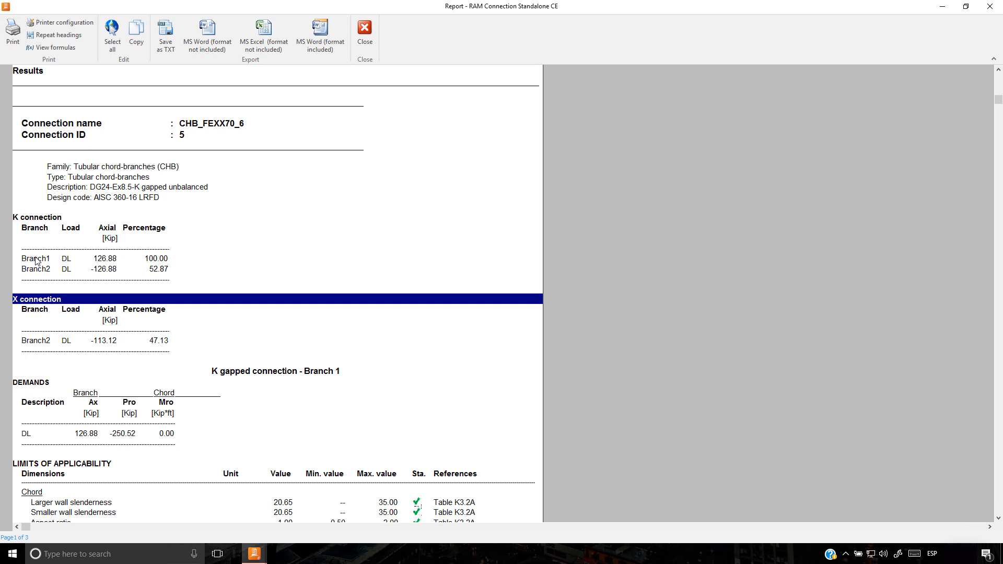
{"action": "left_click", "coordinate": [37, 261]}
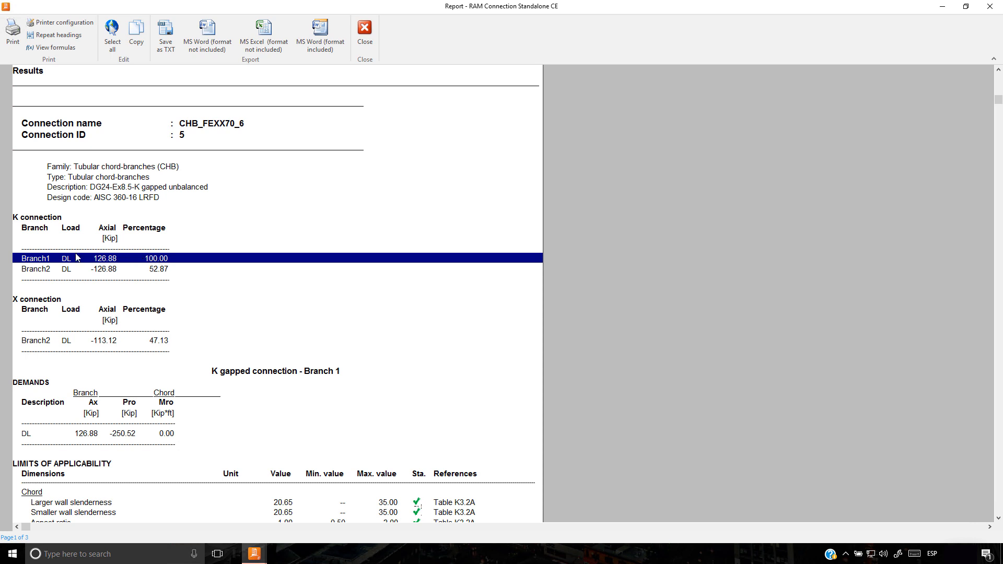
{"action": "left_click", "coordinate": [40, 271]}
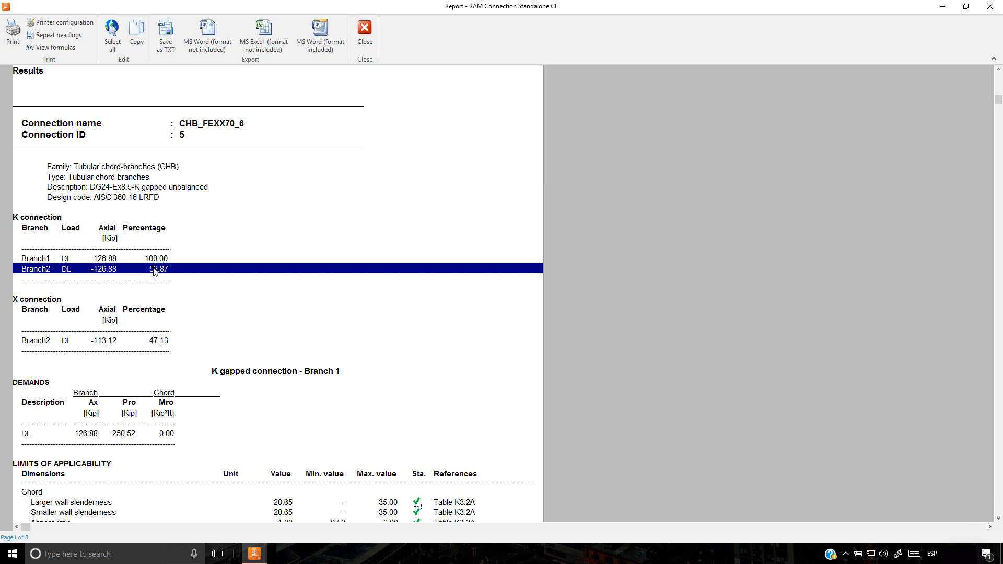
{"action": "left_click", "coordinate": [34, 341]}
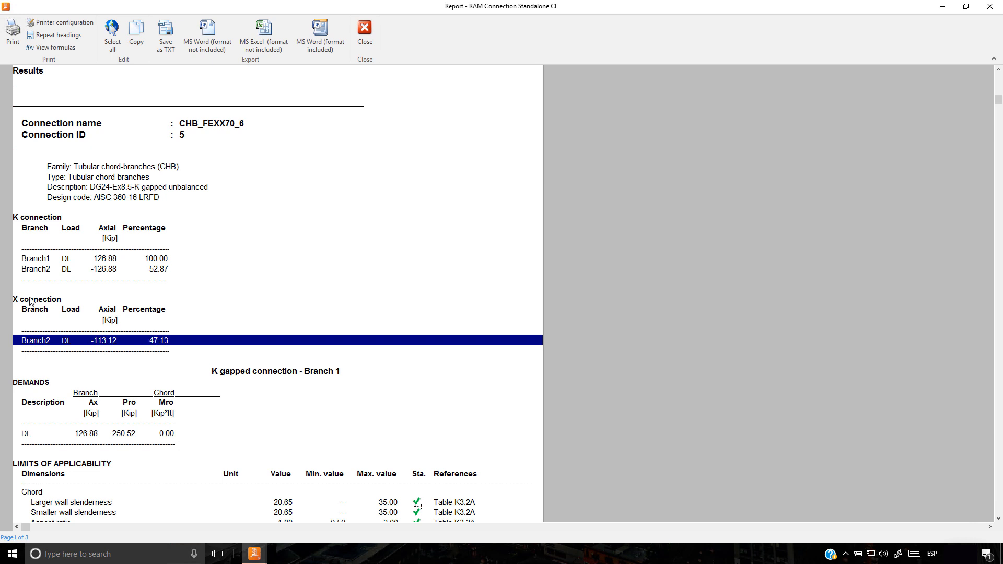
{"action": "left_click", "coordinate": [366, 31]}
{"action": "left_click", "coordinate": [991, 6]}
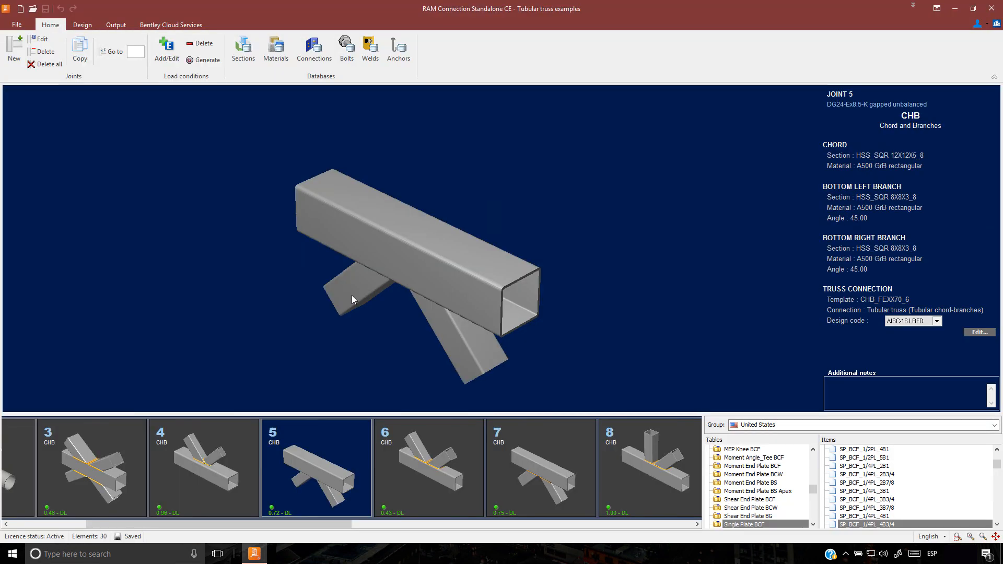